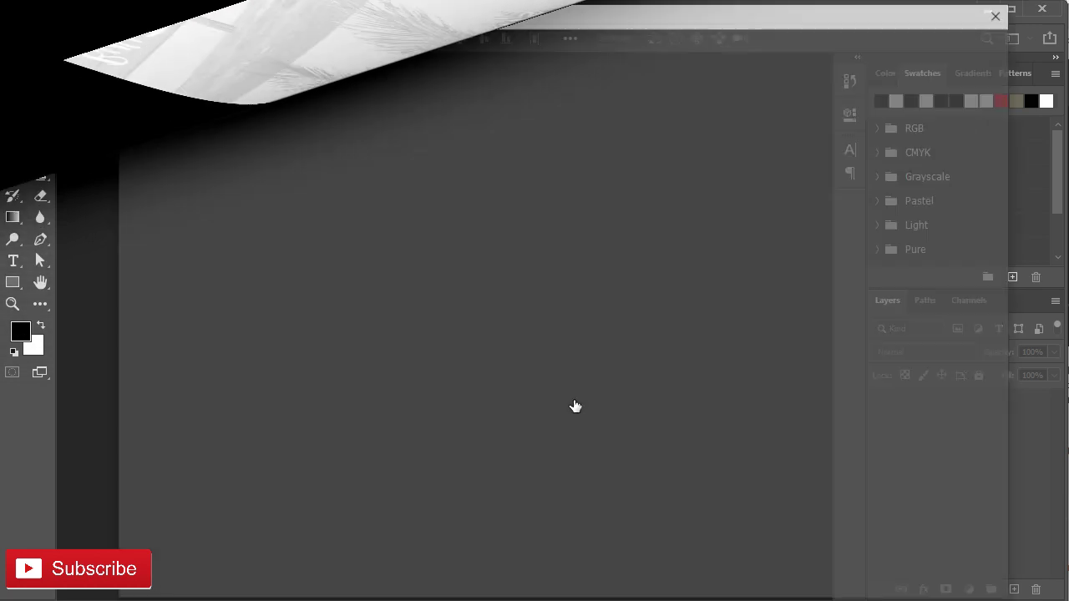
# Step: Create a new 4 x 6 in document named 'Burger Restaurant flyer' at 300 ppi in CMYK
pyautogui.click(248, 345)
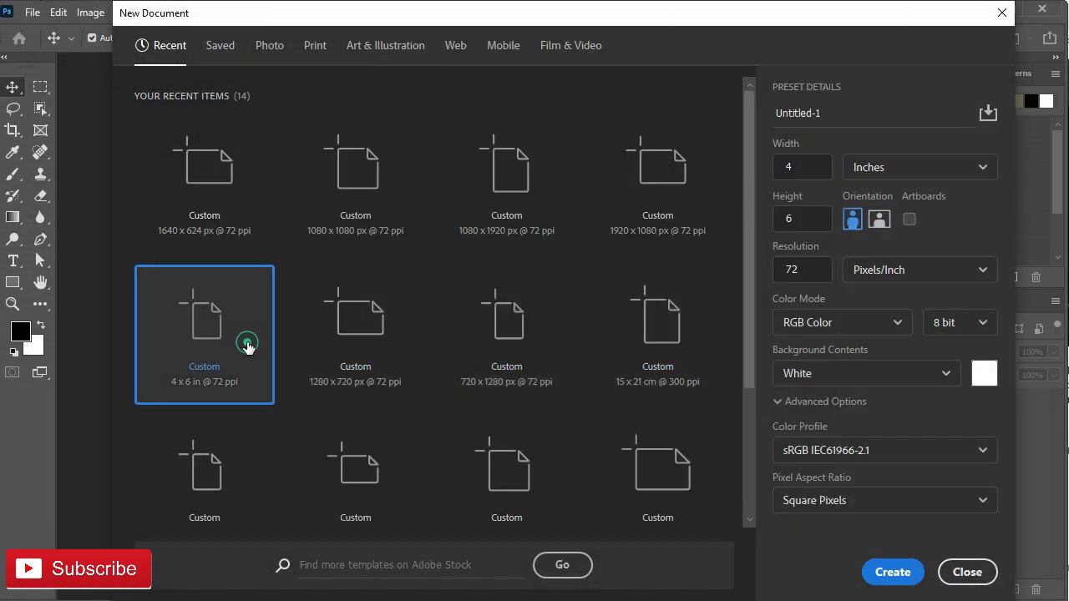
pyautogui.click(831, 115)
pyautogui.write('Burger Restaurant flyer')
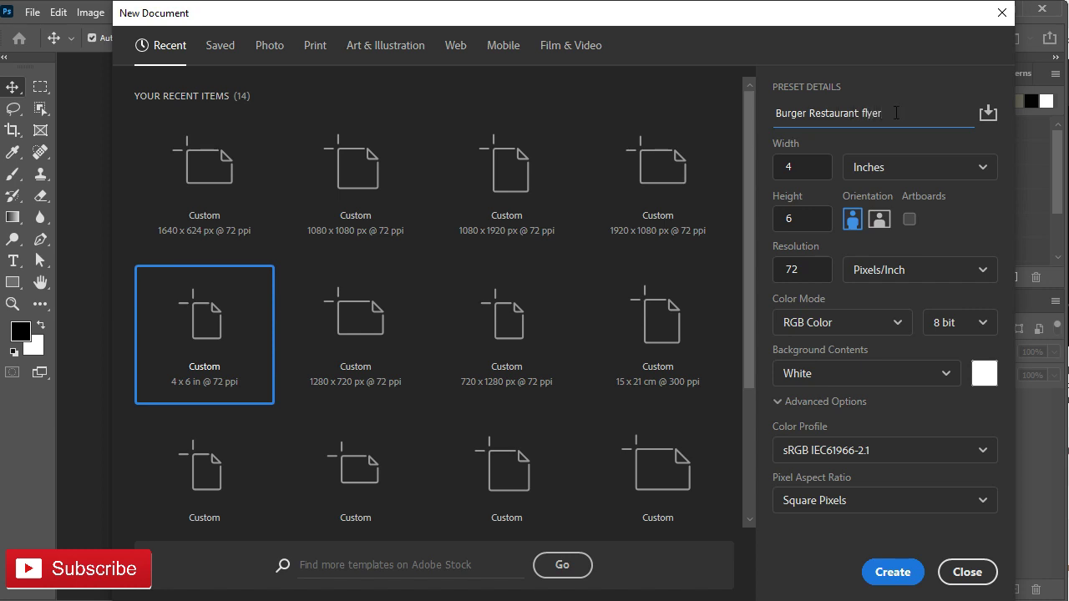
pyautogui.hotkey('ctrl', 'a')
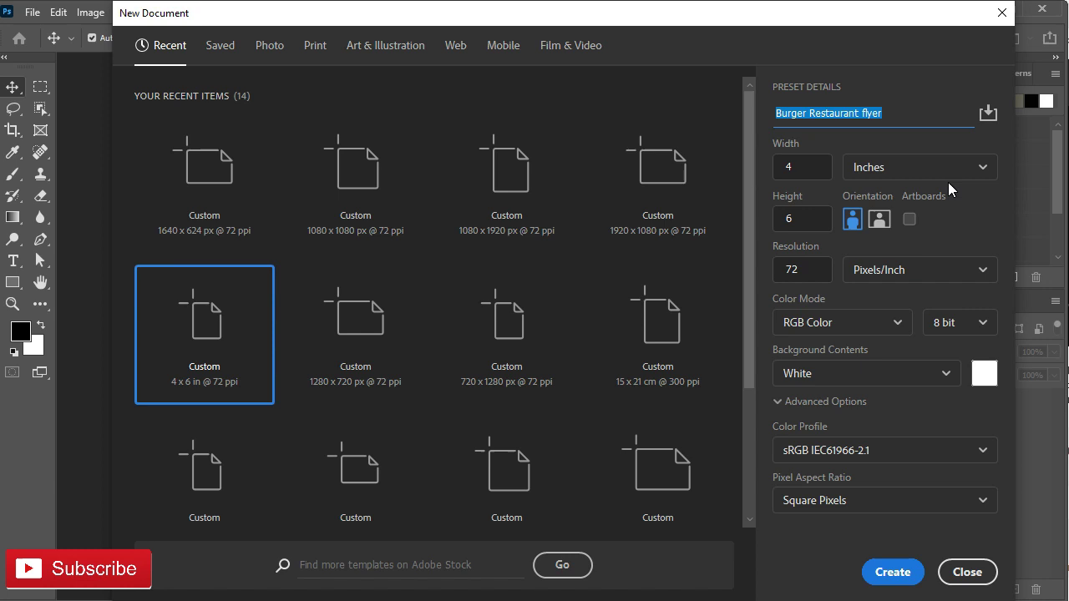
pyautogui.click(810, 268)
pyautogui.write('300')
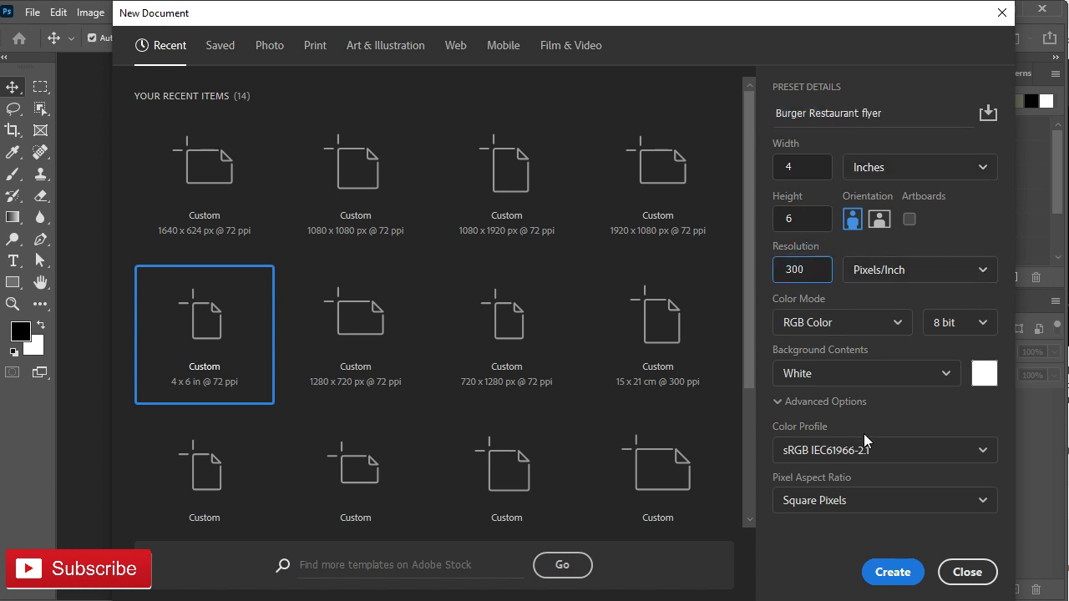
pyautogui.click(889, 322)
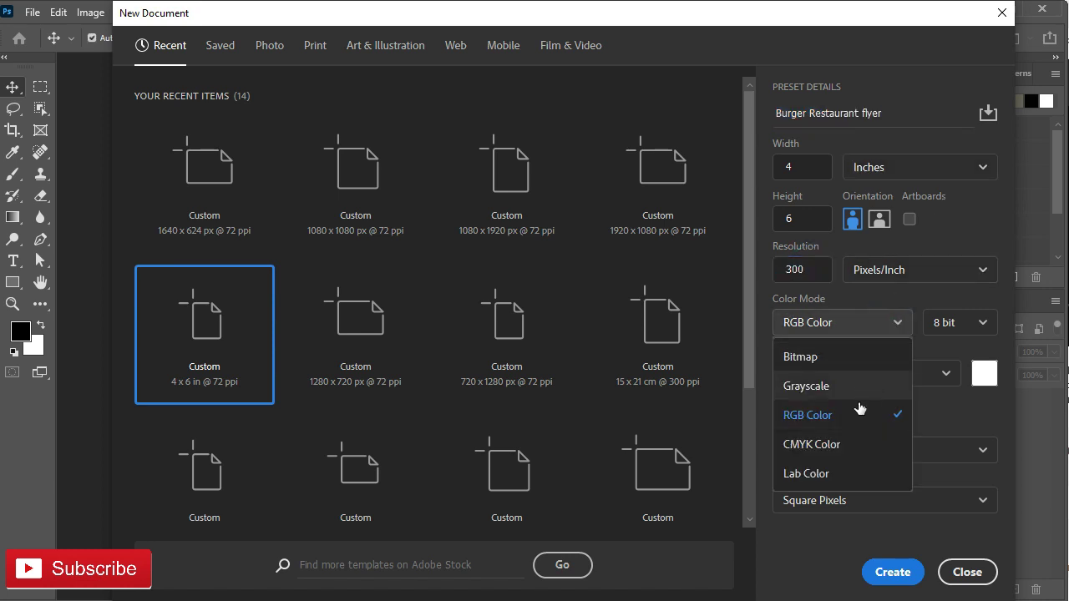
pyautogui.click(842, 438)
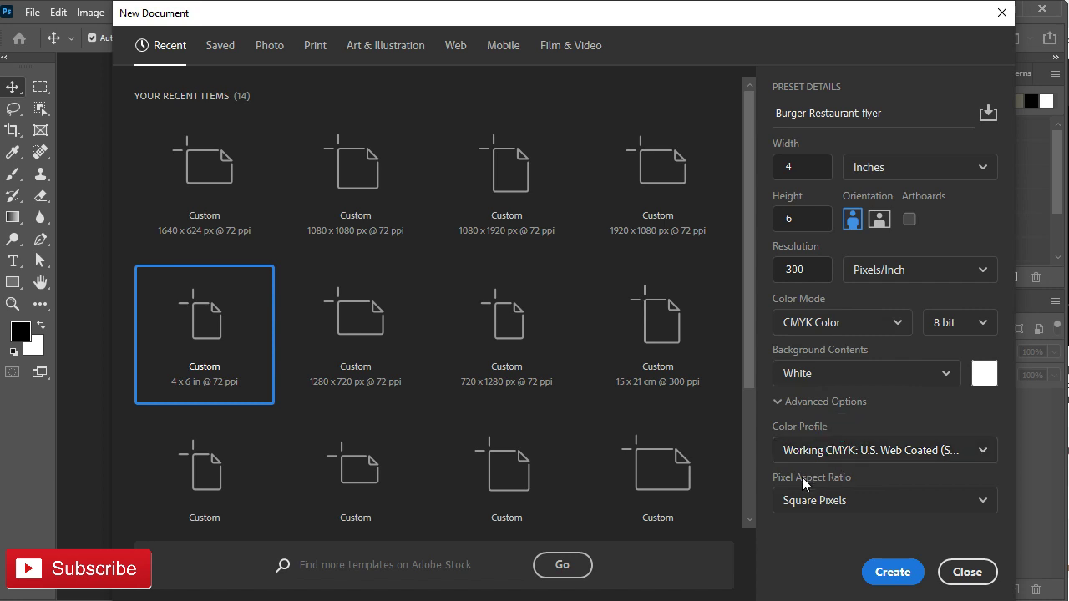
pyautogui.click(892, 571)
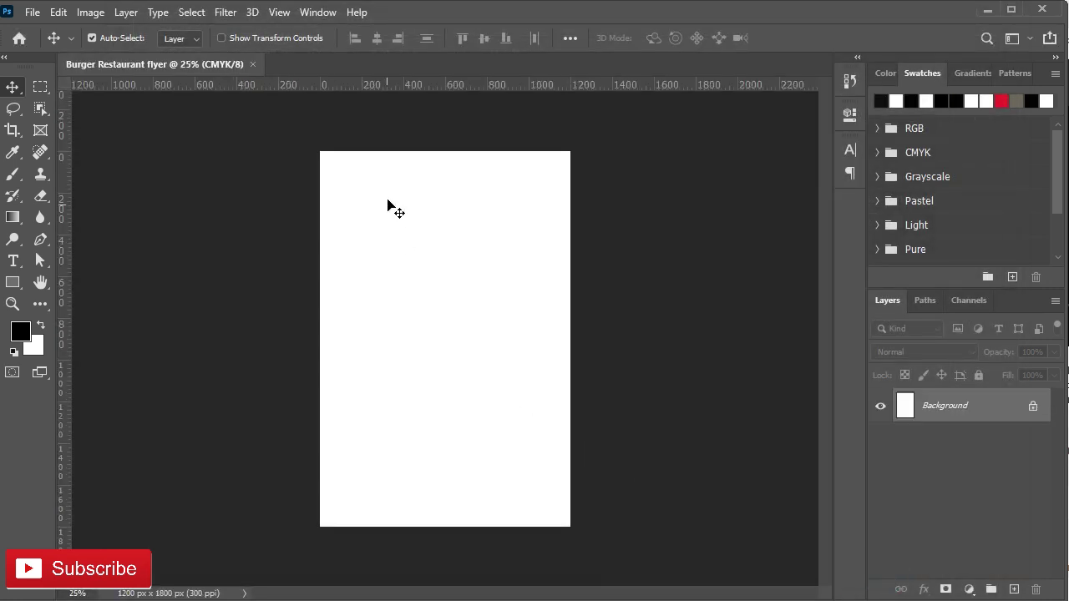
# Step: Drag guides onto the top, left, bottom and right page edges
pyautogui.moveTo(458, 85); pyautogui.dragTo(451, 151)
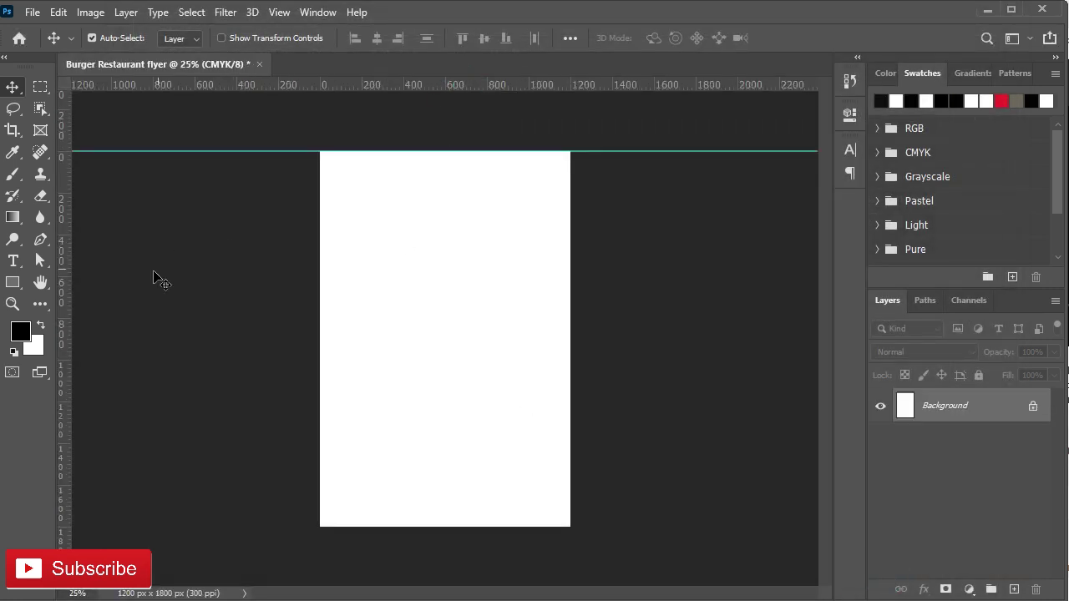
pyautogui.moveTo(70, 290)
pyautogui.mouseDown()
pyautogui.moveTo(327, 289)
pyautogui.moveTo(320, 282)
pyautogui.mouseUp()
pyautogui.moveTo(411, 90); pyautogui.dragTo(444, 526)
pyautogui.moveTo(66, 328); pyautogui.dragTo(570, 297)
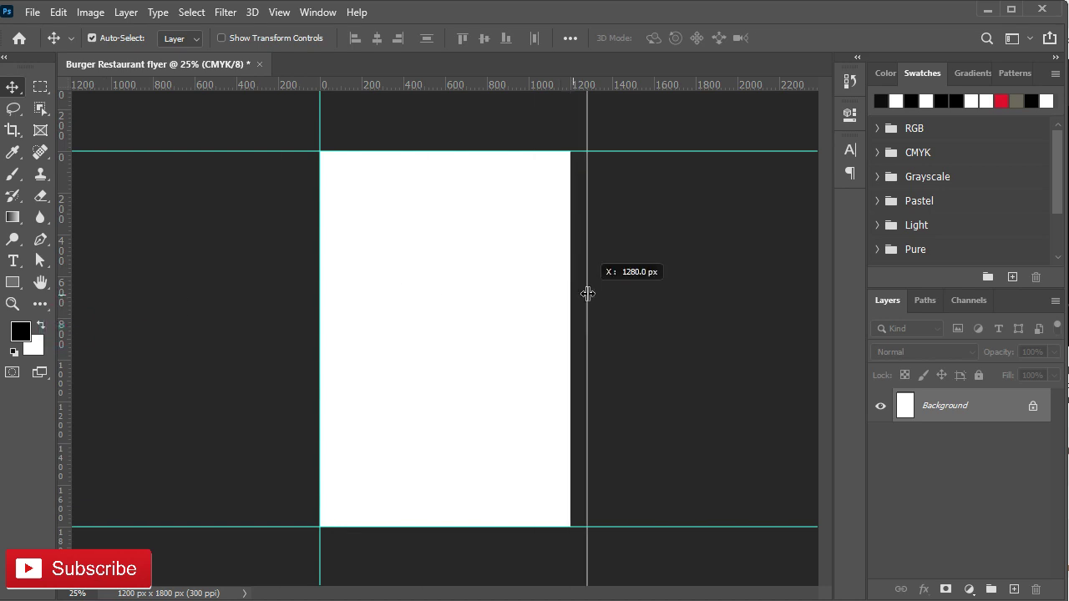
# Step: Enlarge the canvas to 4.25 x 6.25 inches
pyautogui.click(91, 12)
pyautogui.click(154, 155)
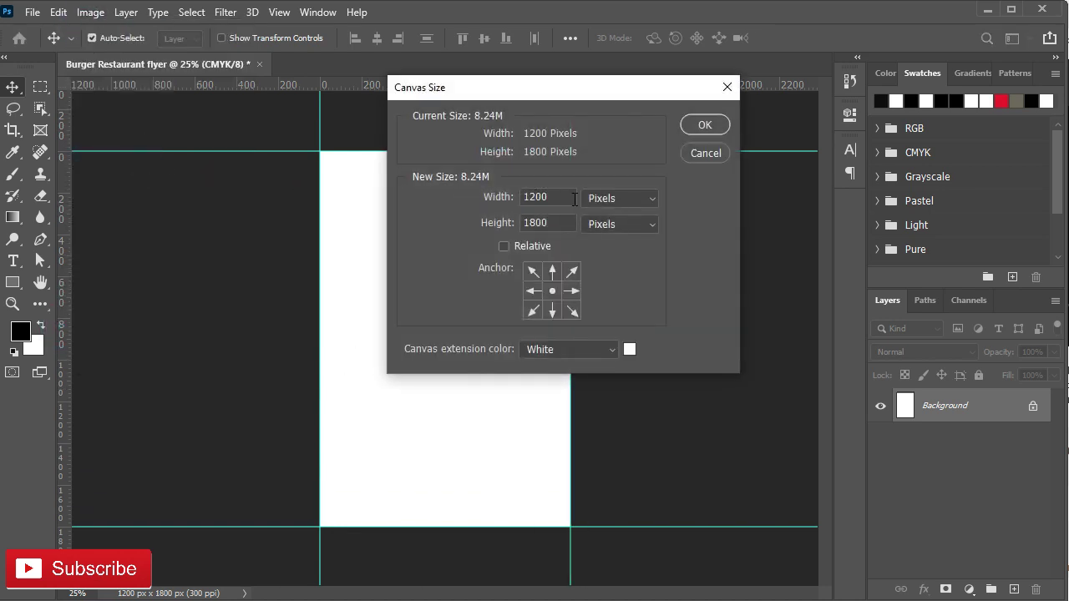
pyautogui.click(618, 198)
pyautogui.click(634, 242)
pyautogui.click(544, 200)
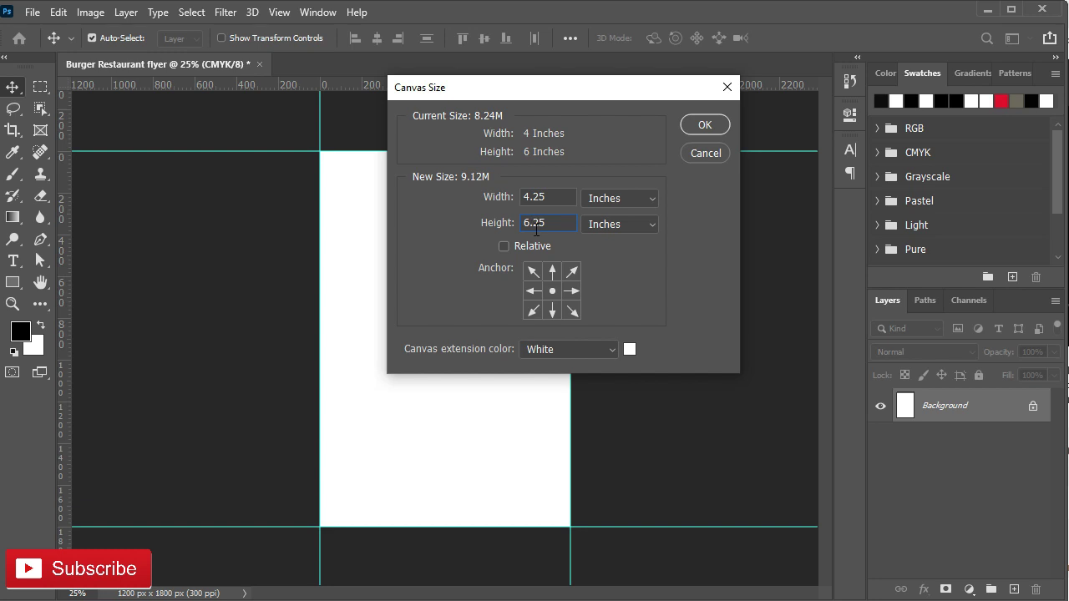
pyautogui.click(696, 123)
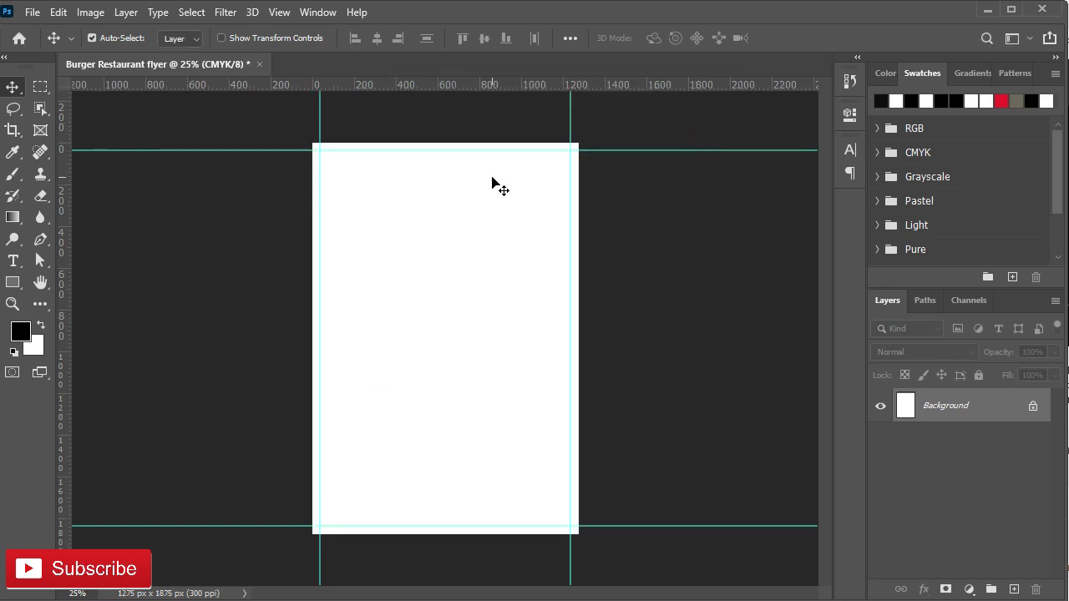
# Step: Copy the beach photo into the flyer and convert it to a smart object
pyautogui.scroll(1, 457, 234)
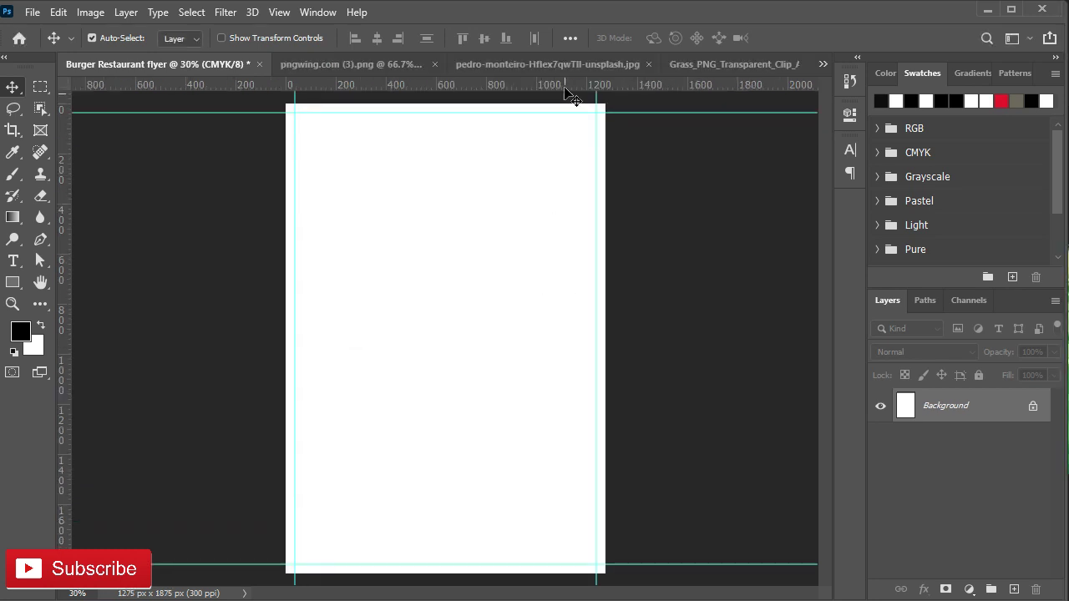
pyautogui.click(561, 65)
pyautogui.moveTo(489, 381)
pyautogui.mouseDown()
pyautogui.moveTo(326, 234)
pyautogui.moveTo(339, 235)
pyautogui.mouseUp()
pyautogui.rightClick(992, 416)
pyautogui.click(819, 226)
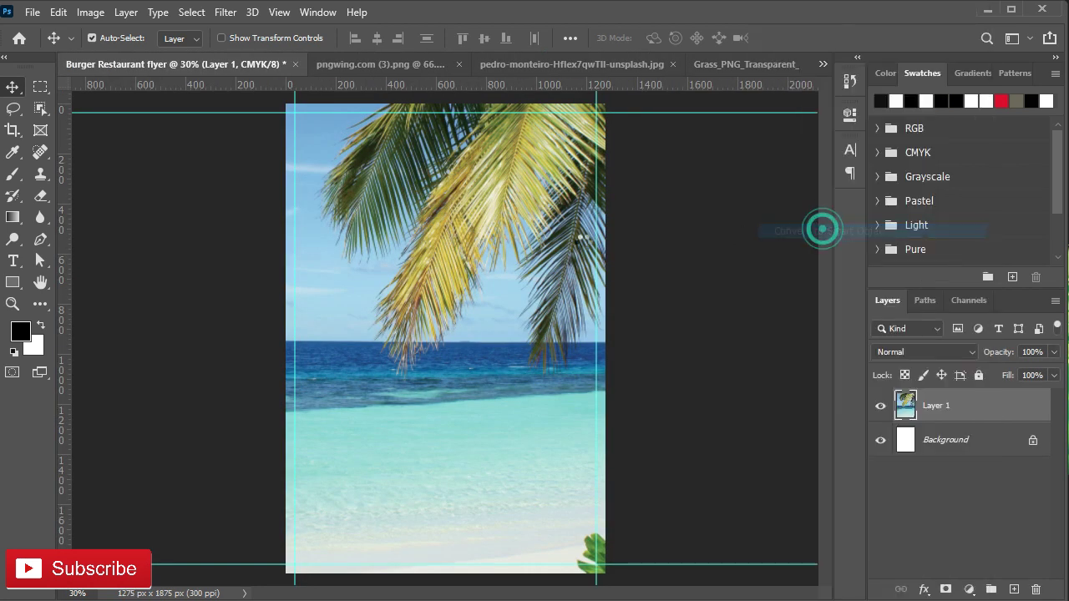
# Step: Flip the beach photo horizontally, scale it to about 75% across the upper flyer, and bring in the wood table image
pyautogui.hotkey('ctrl', 't')
pyautogui.rightClick(493, 267)
pyautogui.click(583, 515)
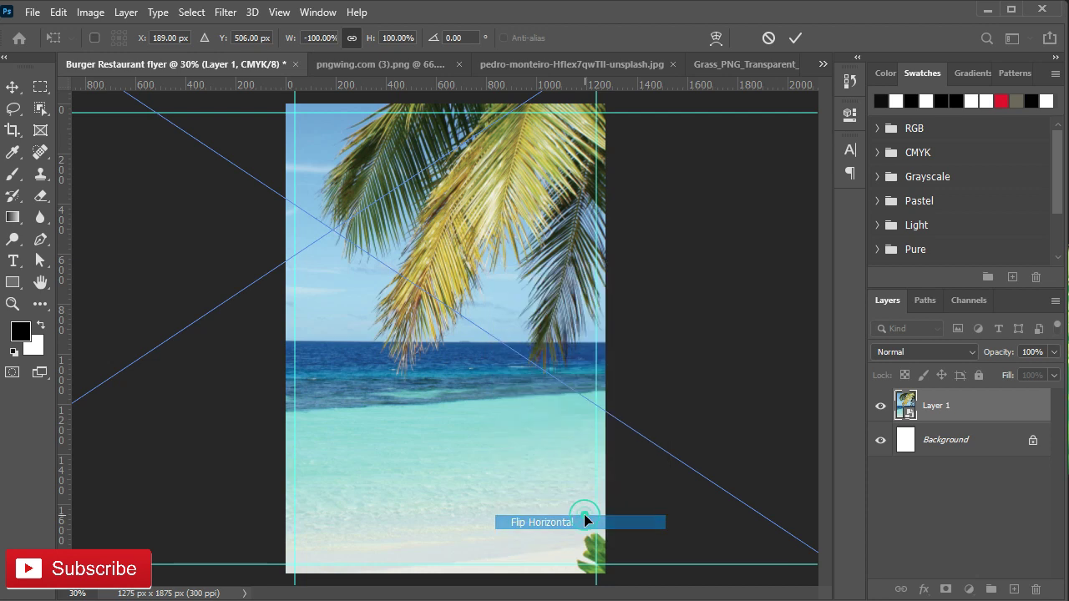
pyautogui.moveTo(484, 513)
pyautogui.mouseDown()
pyautogui.moveTo(466, 454)
pyautogui.moveTo(466, 371)
pyautogui.mouseUp()
pyautogui.moveTo(339, 523); pyautogui.dragTo(339, 336)
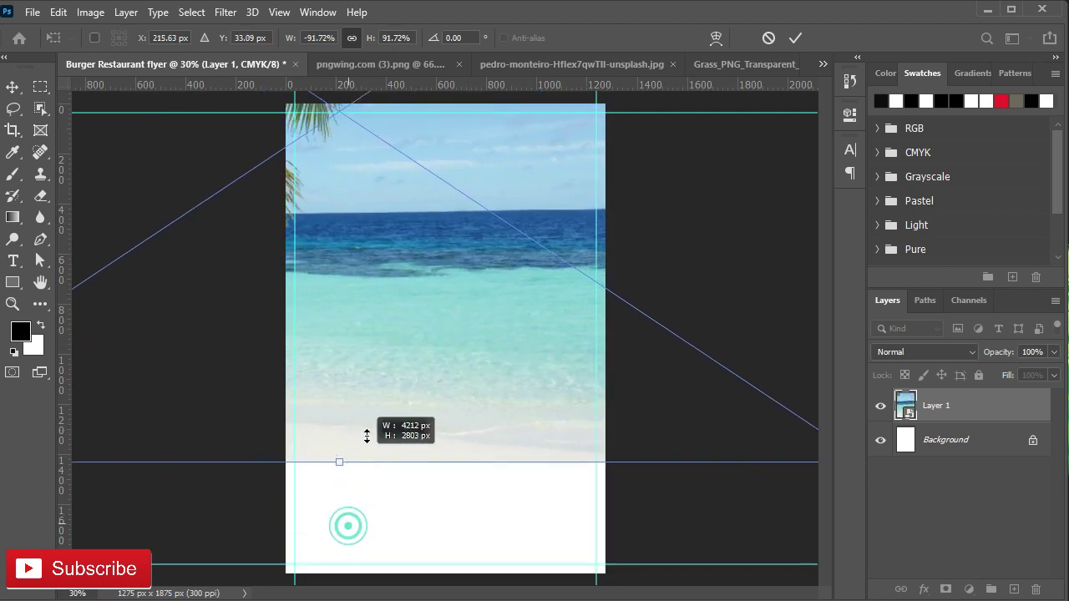
pyautogui.moveTo(371, 225)
pyautogui.mouseDown()
pyautogui.moveTo(443, 379)
pyautogui.moveTo(467, 346)
pyautogui.moveTo(547, 380)
pyautogui.mouseUp()
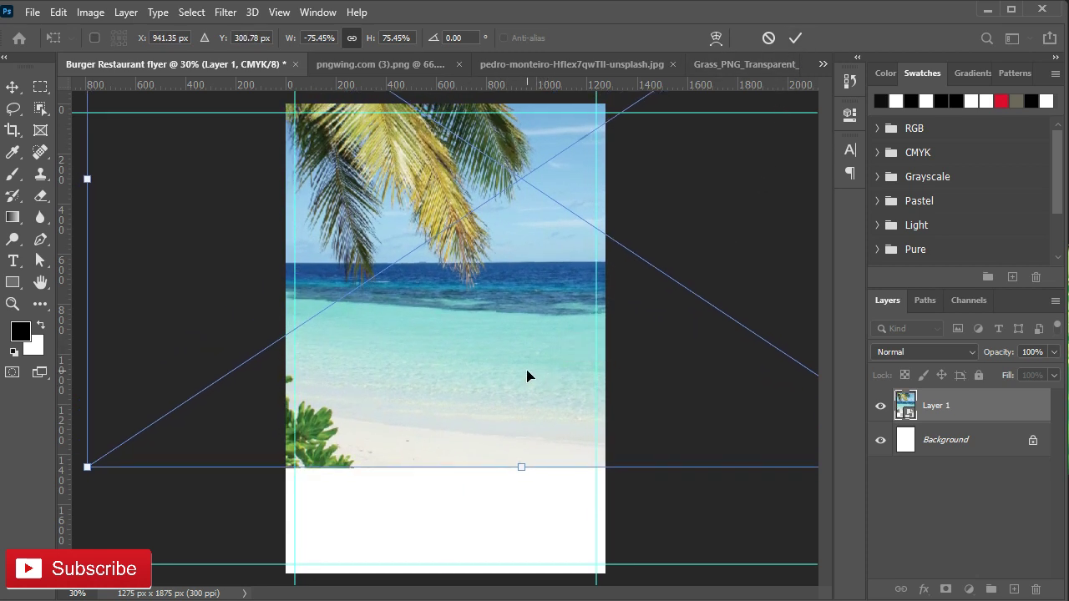
pyautogui.click(797, 36)
pyautogui.click(411, 66)
pyautogui.moveTo(473, 490)
pyautogui.mouseDown()
pyautogui.moveTo(182, 63)
pyautogui.moveTo(405, 517)
pyautogui.mouseUp()
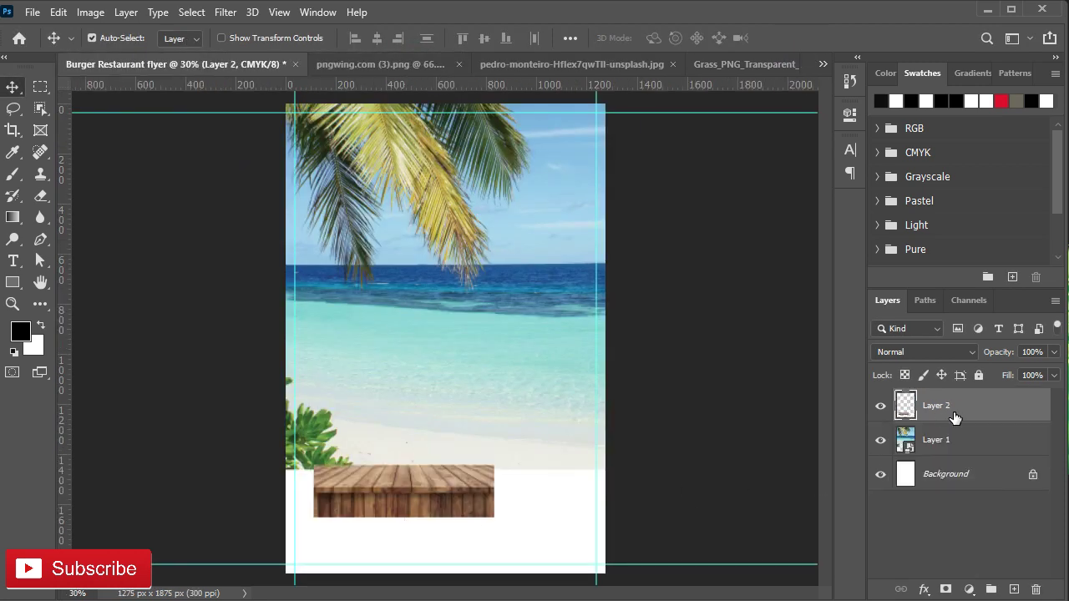
# Step: Convert the wood table to a smart object and enlarge it to about 182% along the flyer's bottom
pyautogui.rightClick(955, 418)
pyautogui.click(785, 230)
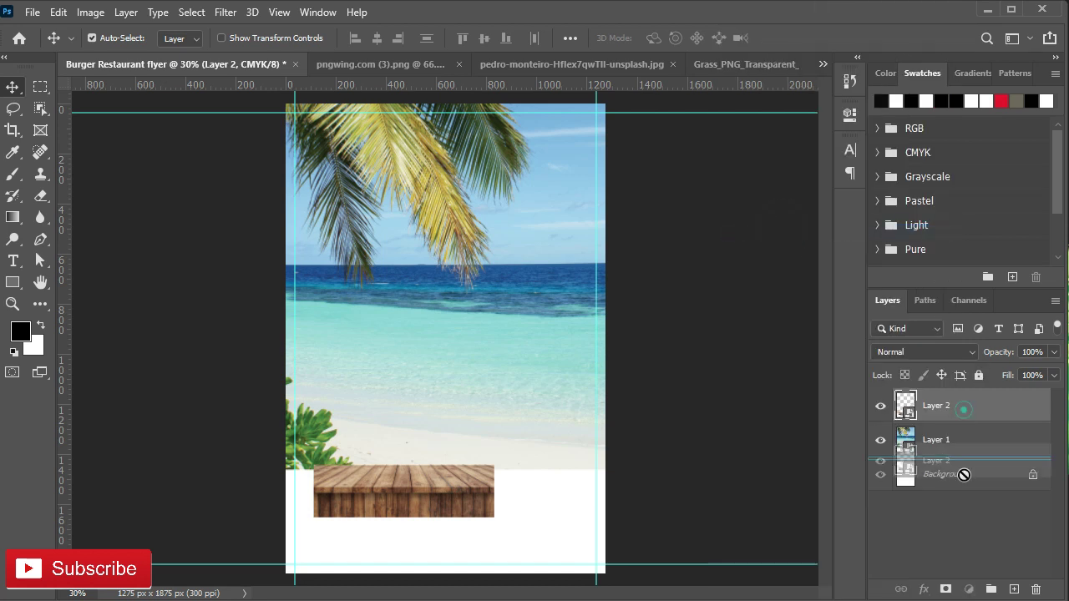
pyautogui.hotkey('ctrl', 't')
pyautogui.moveTo(495, 469); pyautogui.dragTo(641, 420)
pyautogui.moveTo(513, 490); pyautogui.dragTo(490, 550)
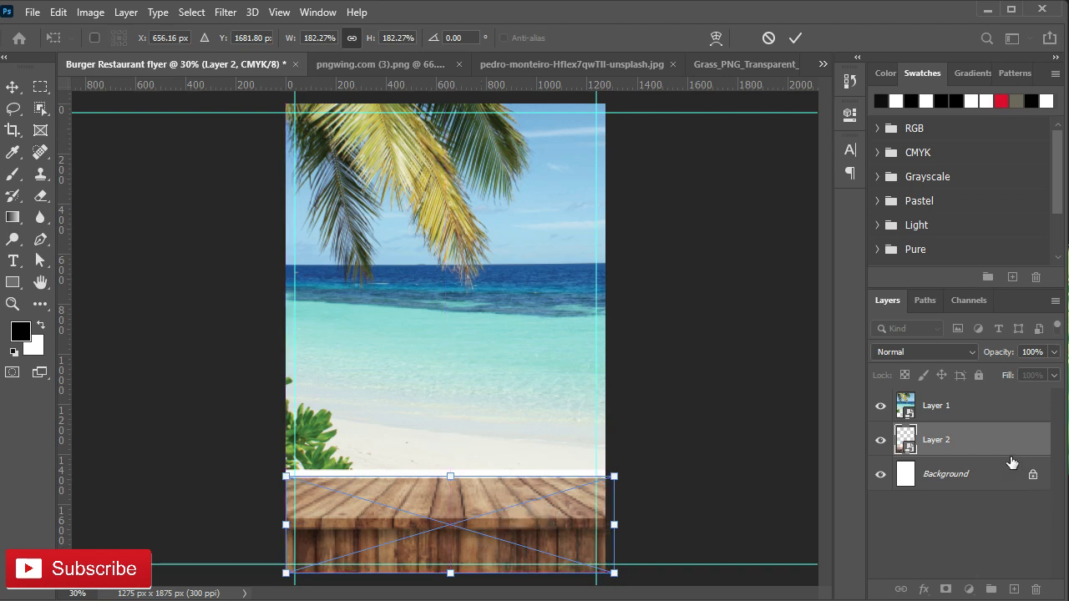
pyautogui.press('Return')
# Step: Check the wood table's alignment against the canvas edges with a temporary full-canvas selection
pyautogui.hotkey('ctrl', 'a')
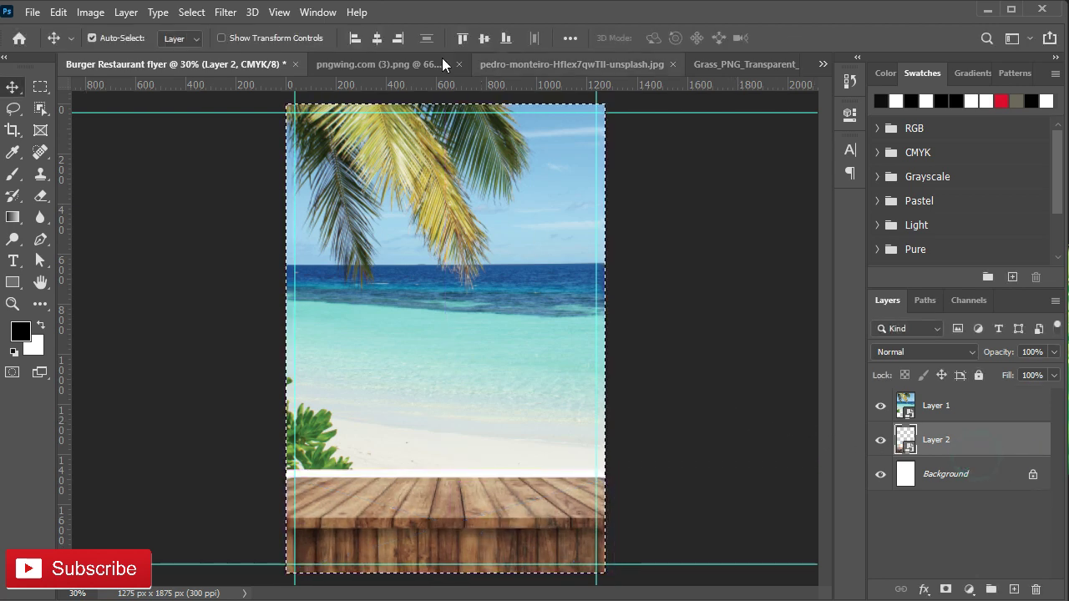
pyautogui.press('ctrl')
pyautogui.hotkey('ctrl', 'd')
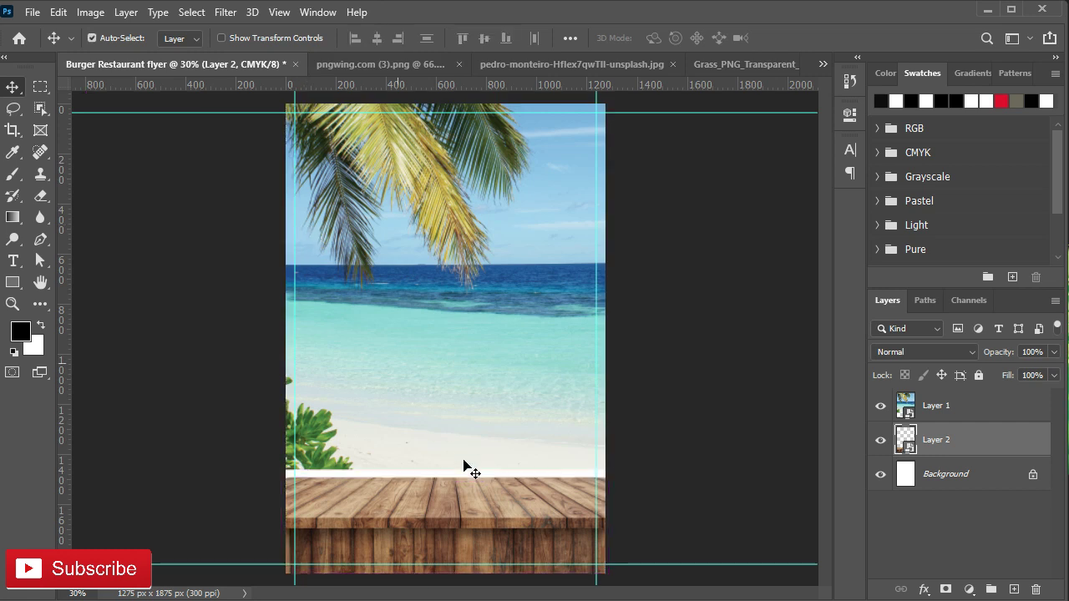
pyautogui.scroll(2, 411, 507)
pyautogui.scroll(1, 415, 506)
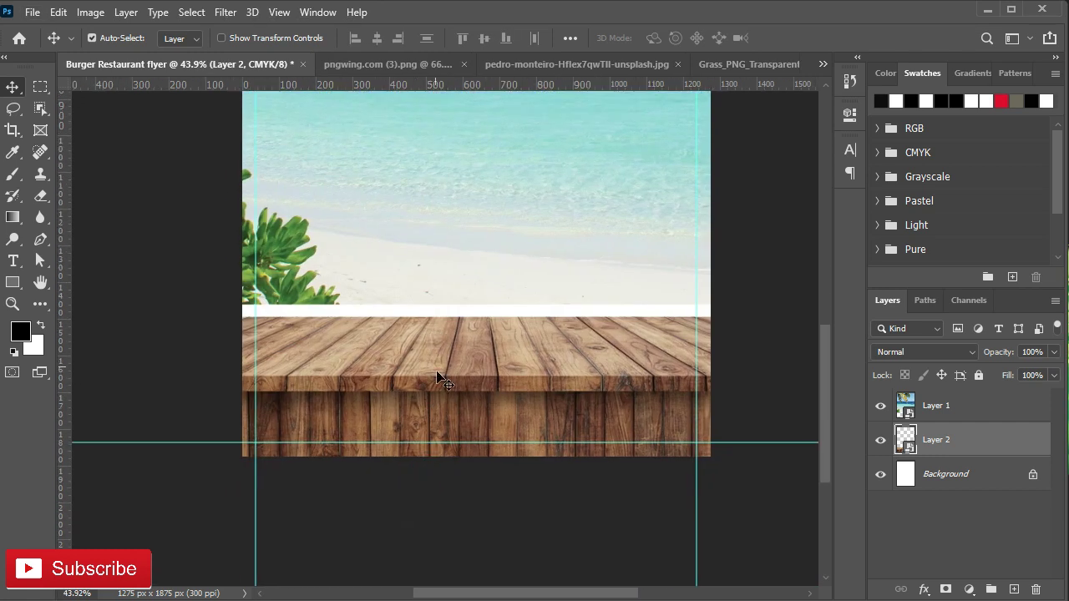
pyautogui.scroll(1, 415, 377)
pyautogui.scroll(1, 415, 384)
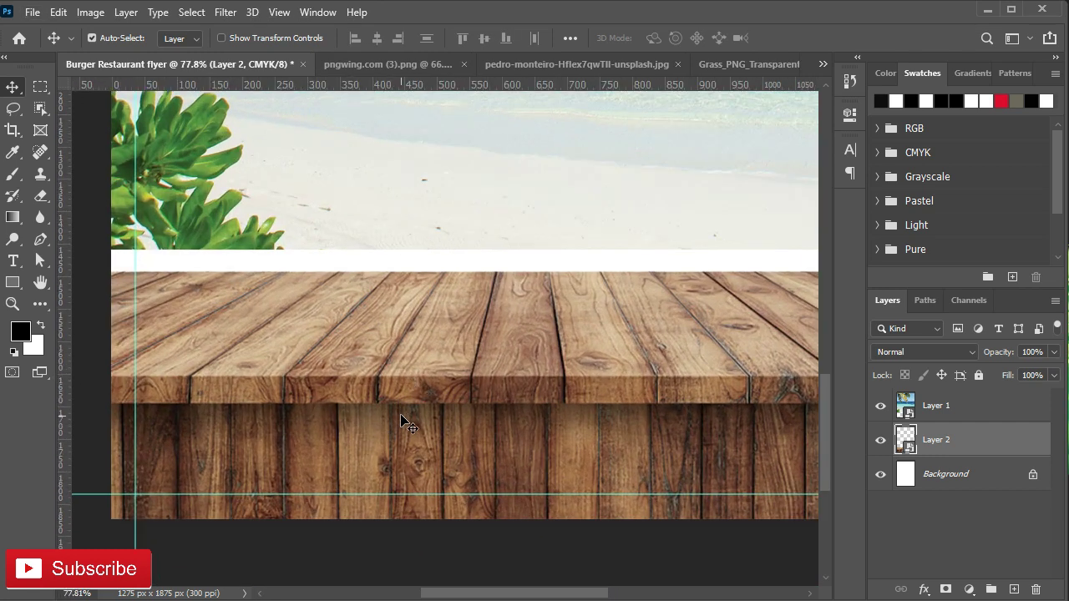
# Step: Marquee a full-width strip along the table's front edge and invert the selection
pyautogui.click(40, 86)
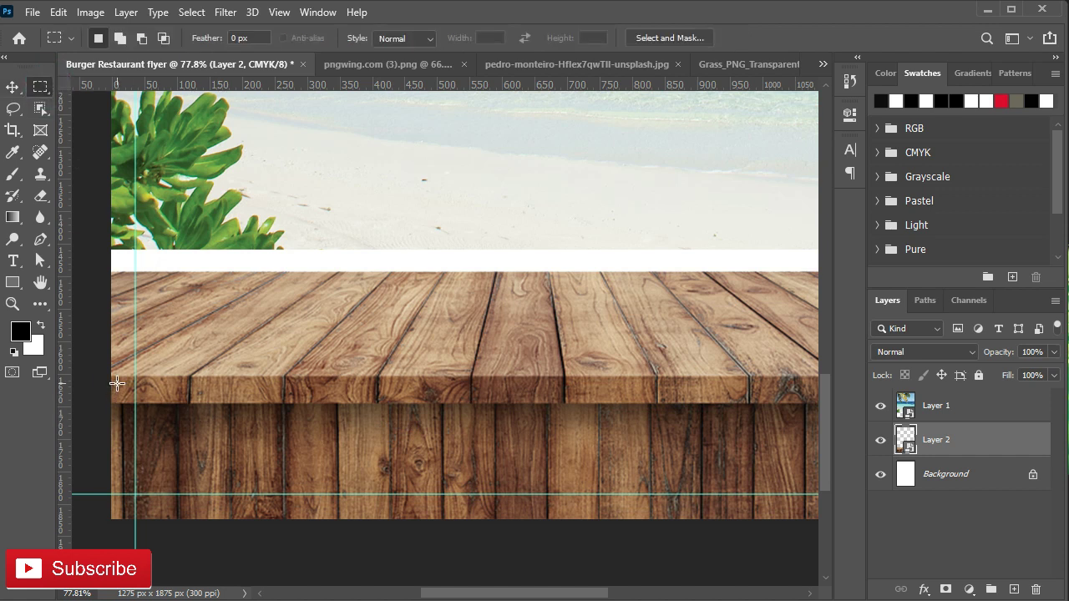
pyautogui.moveTo(111, 401)
pyautogui.mouseDown()
pyautogui.moveTo(426, 412)
pyautogui.moveTo(829, 368)
pyautogui.mouseUp()
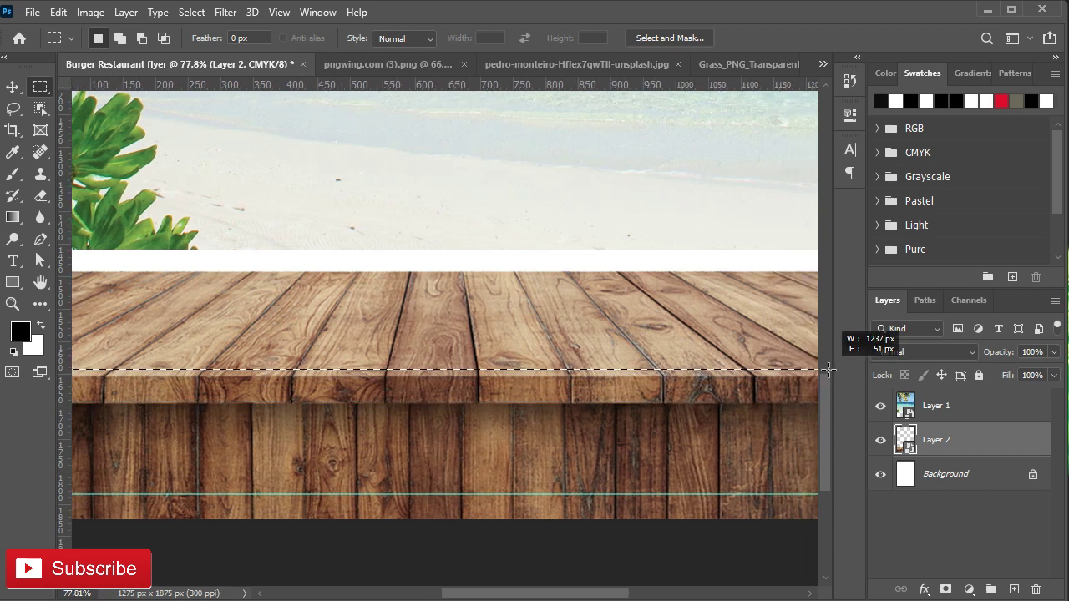
pyautogui.moveTo(829, 369); pyautogui.dragTo(751, 372)
pyautogui.moveTo(665, 404); pyautogui.dragTo(666, 415)
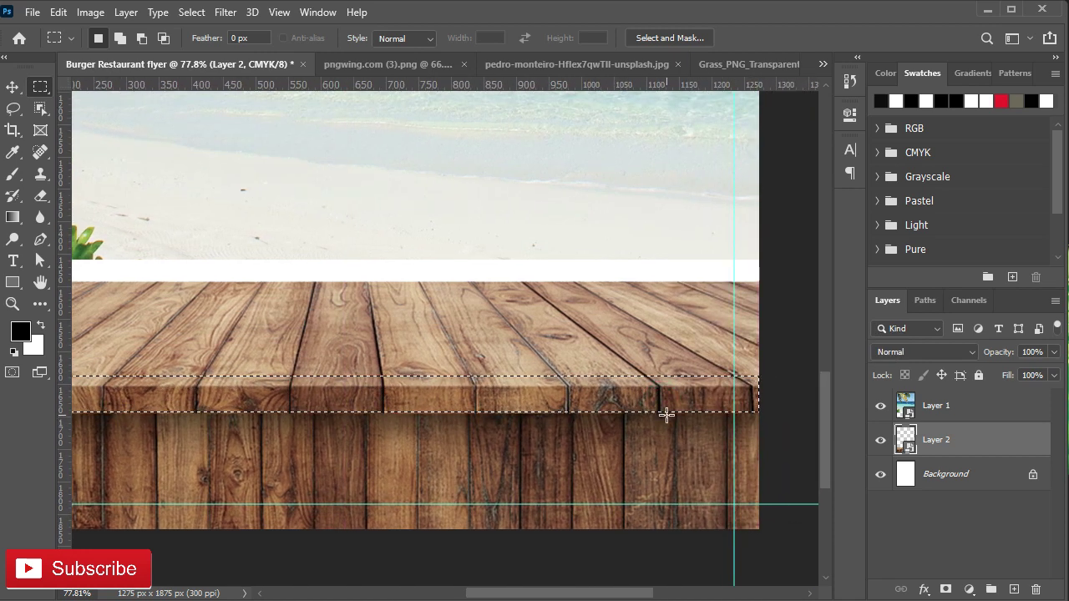
pyautogui.moveTo(428, 453); pyautogui.dragTo(530, 442)
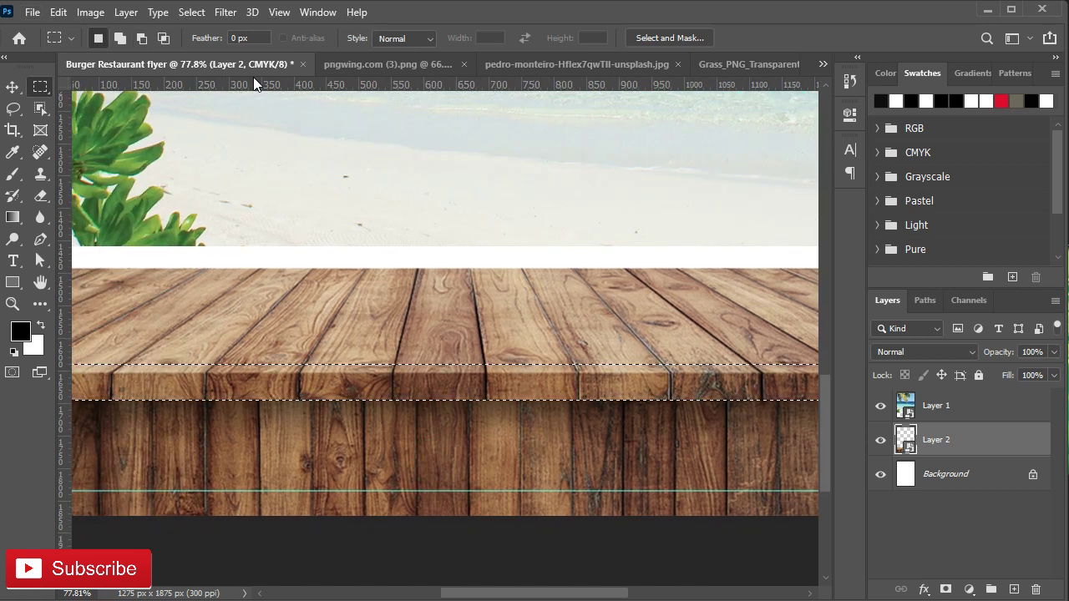
pyautogui.click(191, 12)
pyautogui.click(215, 87)
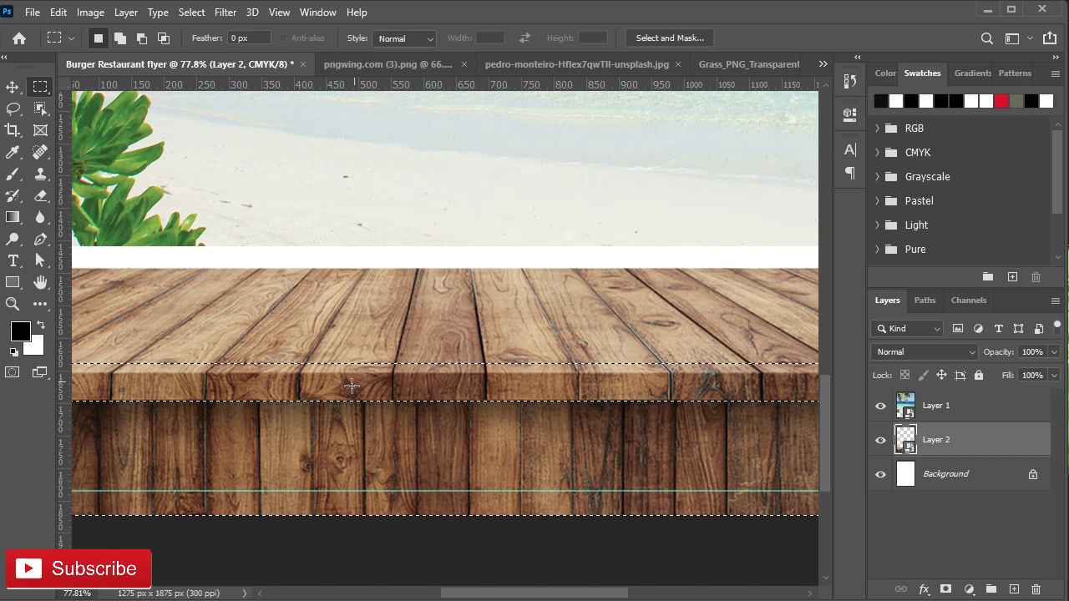
pyautogui.moveTo(256, 424); pyautogui.dragTo(316, 435)
# Step: Add Layer 3 and brush black shading on the lower planks' top edge near the right
pyautogui.click(1013, 589)
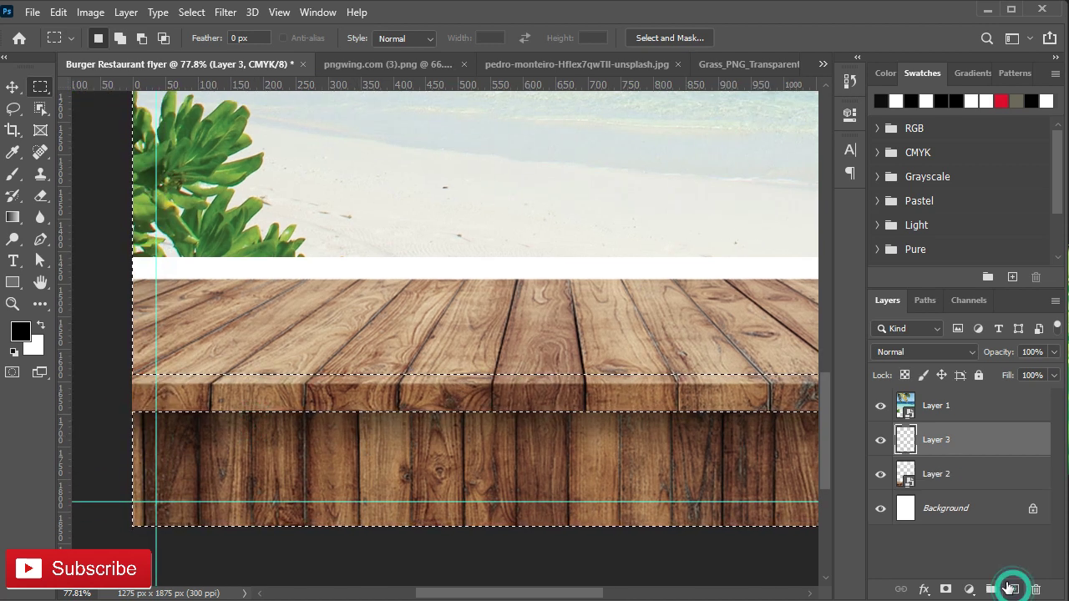
pyautogui.click(12, 172)
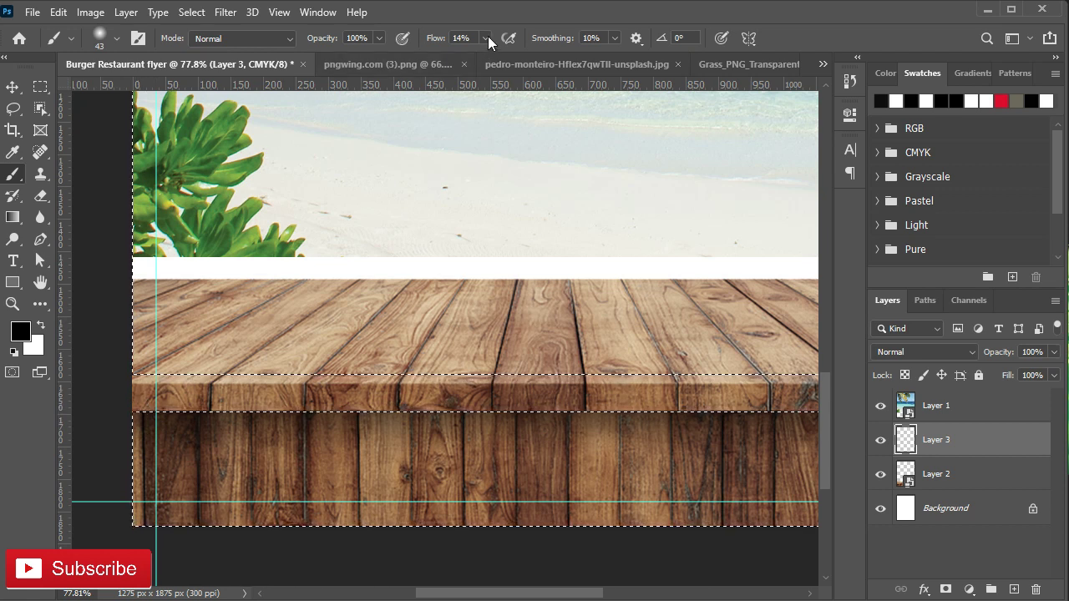
pyautogui.write('30')
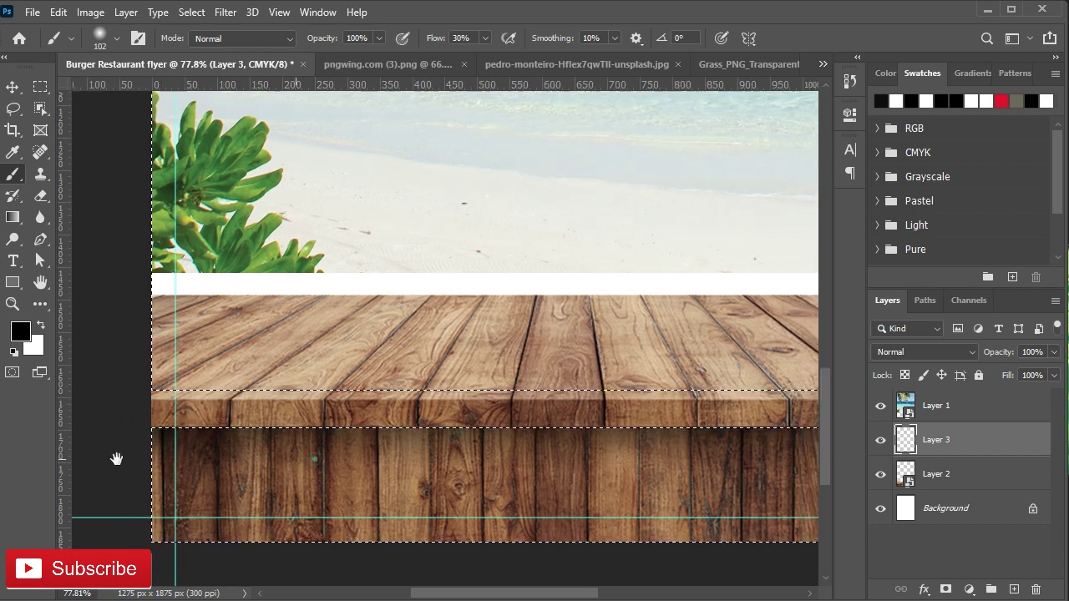
pyautogui.hscroll(5, 425, 456)
pyautogui.click(627, 424)
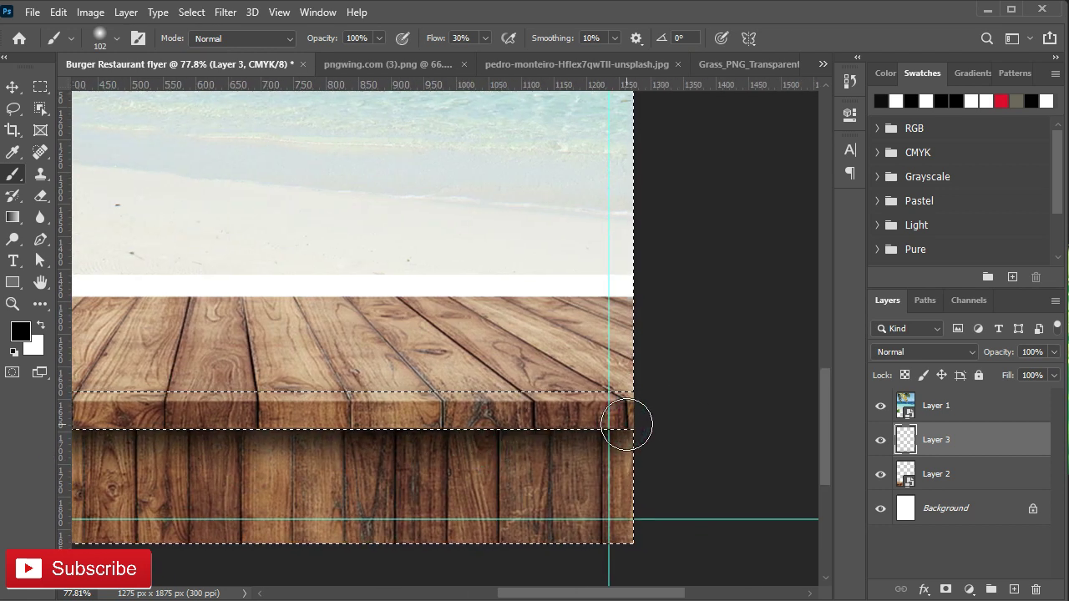
pyautogui.click(626, 424)
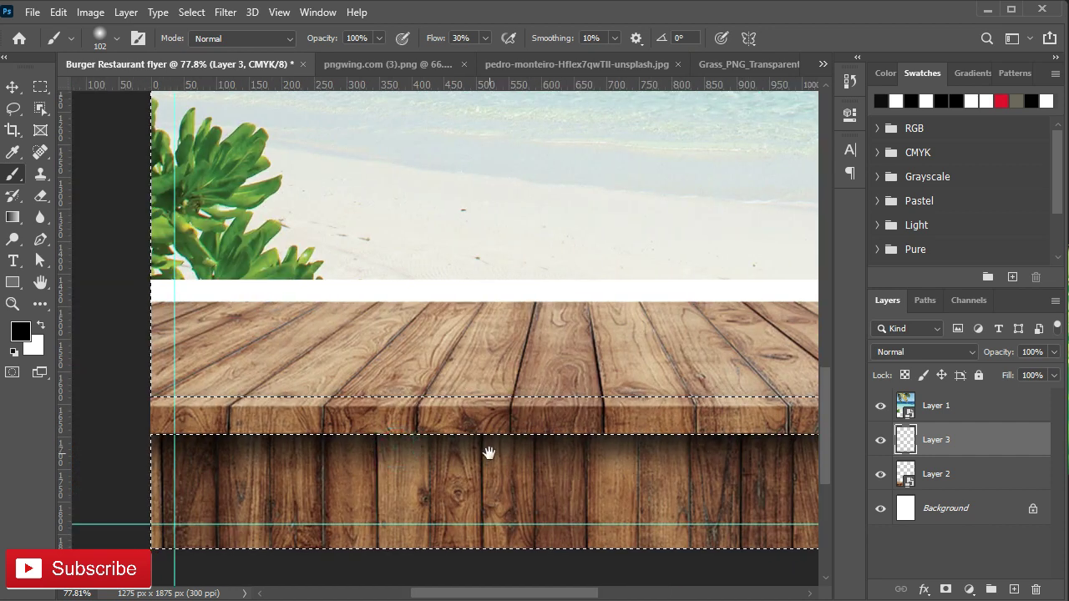
# Step: Enlarge the brush and darken the top-left of the lower planks
pyautogui.moveTo(392, 445); pyautogui.dragTo(576, 451)
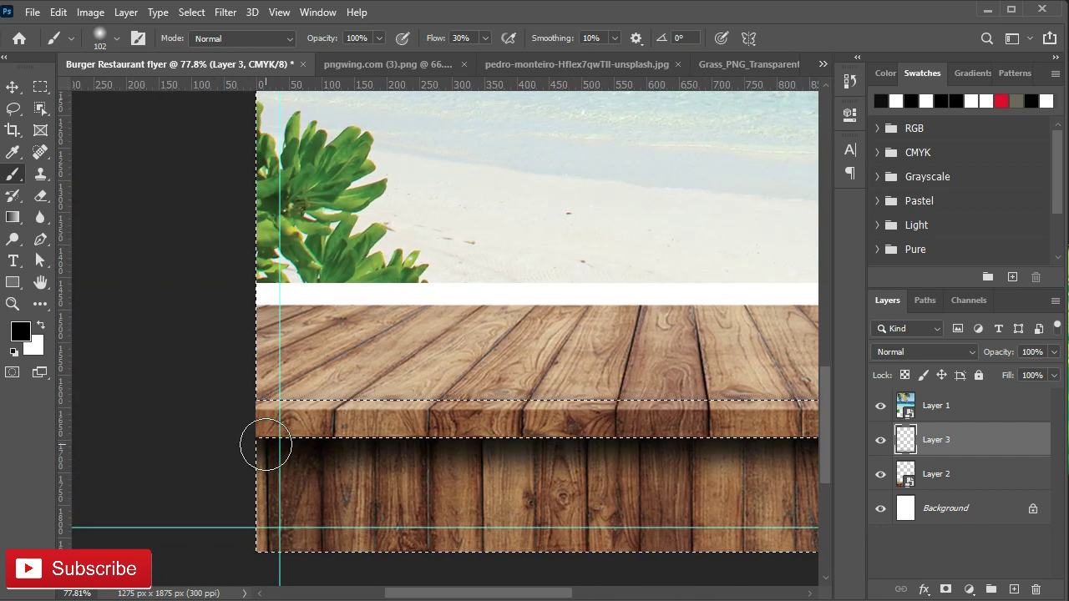
pyautogui.scroll(-1, 267, 441)
pyautogui.moveTo(267, 441); pyautogui.dragTo(291, 466)
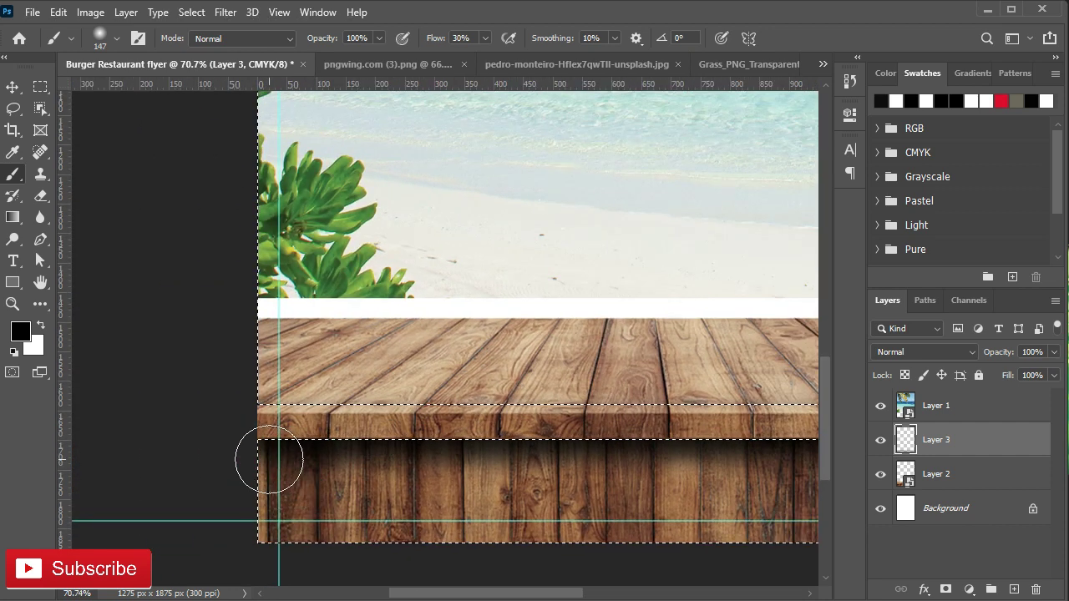
pyautogui.click(269, 460)
pyautogui.moveTo(559, 474); pyautogui.dragTo(185, 459)
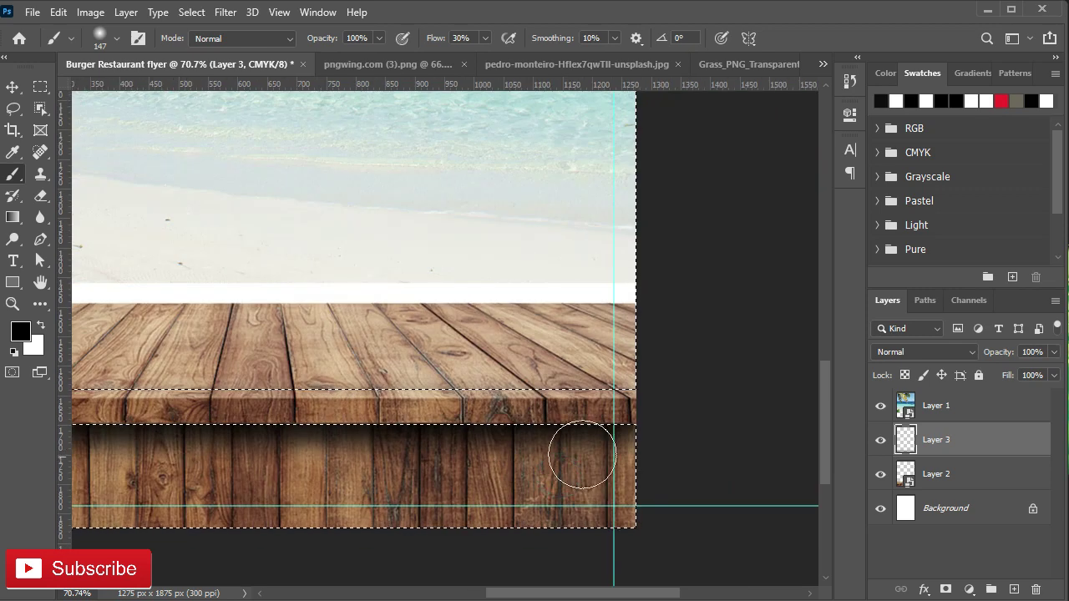
pyautogui.moveTo(320, 444); pyautogui.dragTo(542, 422)
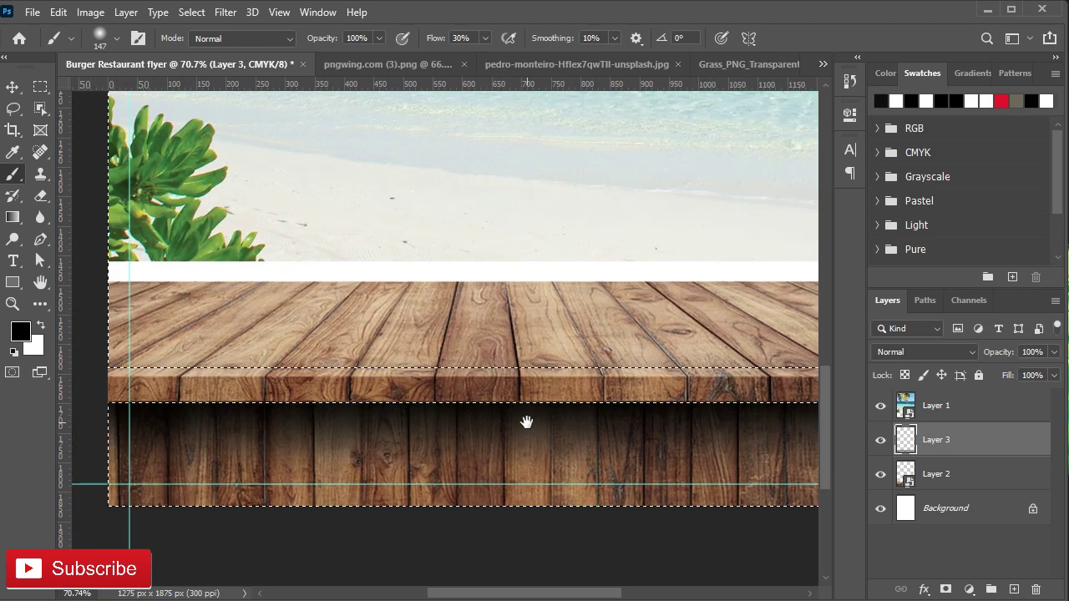
# Step: Set brush flow to 14%, paint soft shadow across the lower wood, and clear the selection
pyautogui.click(452, 39)
pyautogui.write('14')
pyautogui.press('Return')
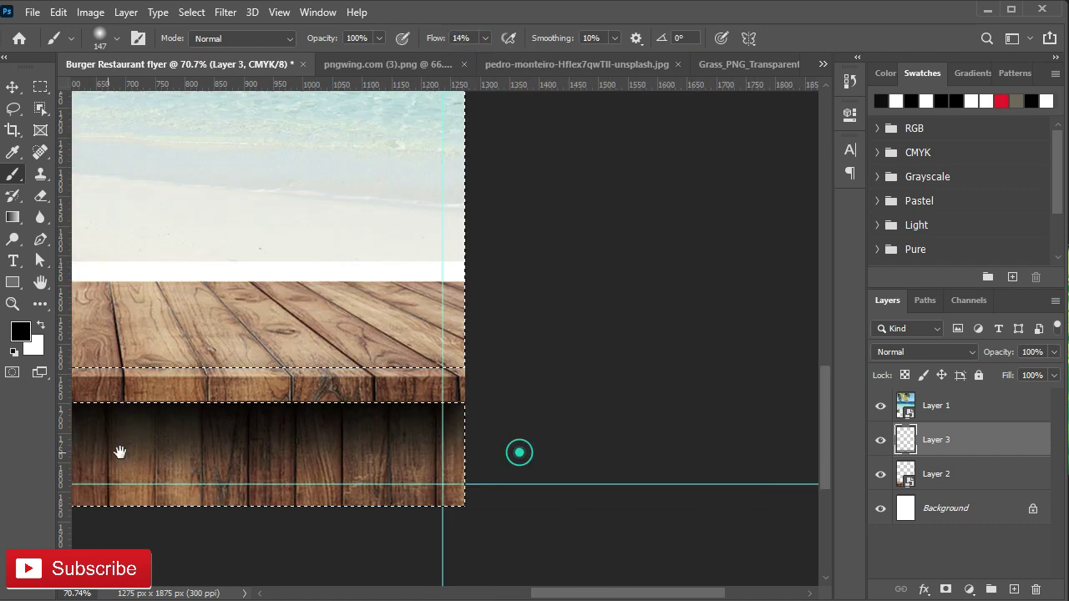
pyautogui.moveTo(124, 453); pyautogui.dragTo(434, 453)
pyautogui.click(448, 454)
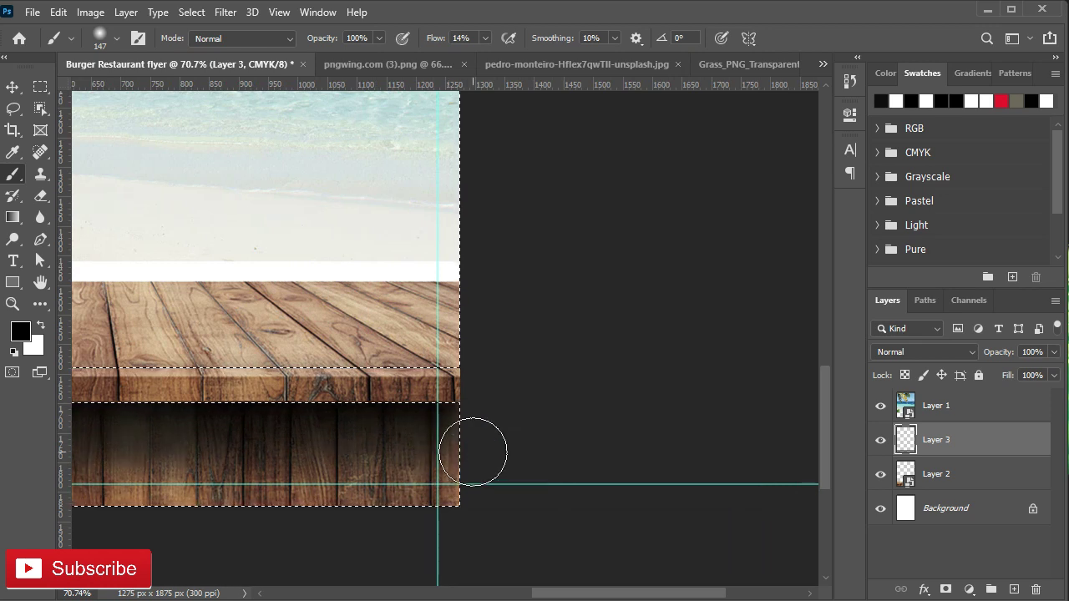
pyautogui.scroll(-5, 255, 425)
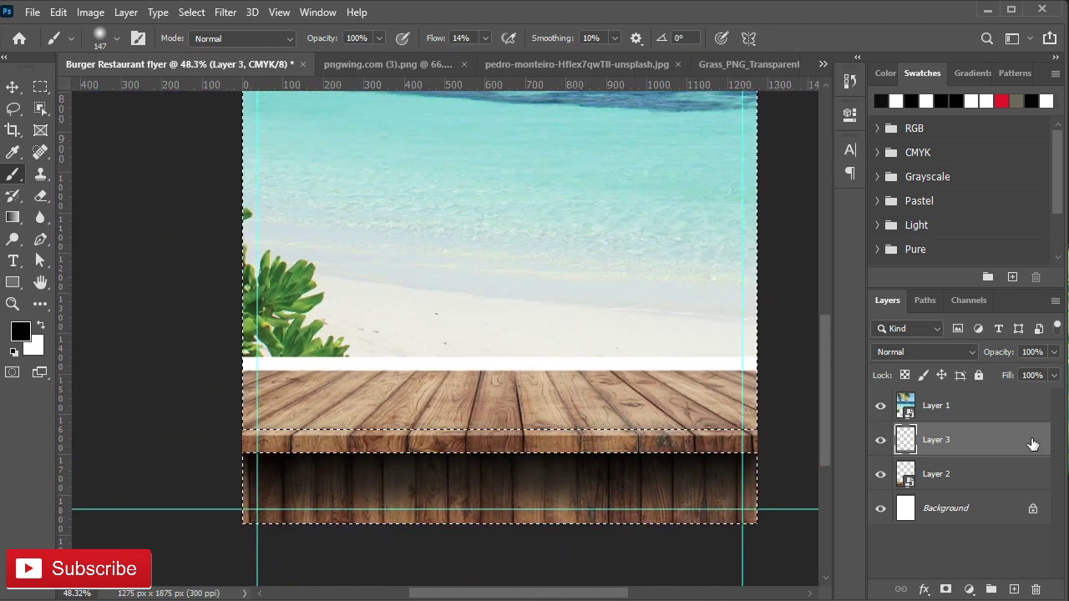
pyautogui.hotkey('ctrl', 'd')
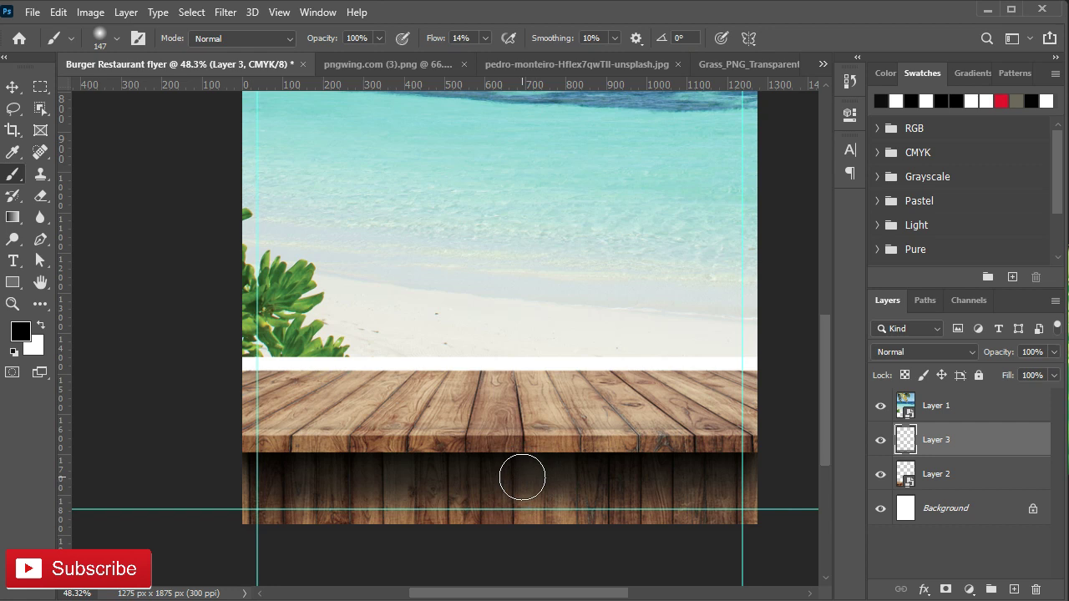
pyautogui.press('v')
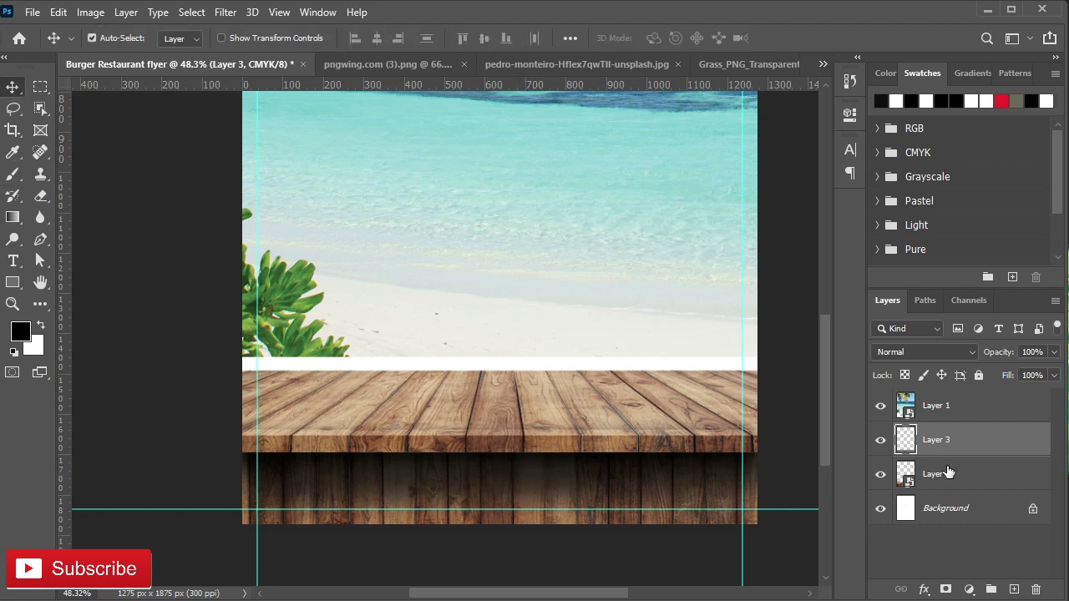
pyautogui.click(947, 472)
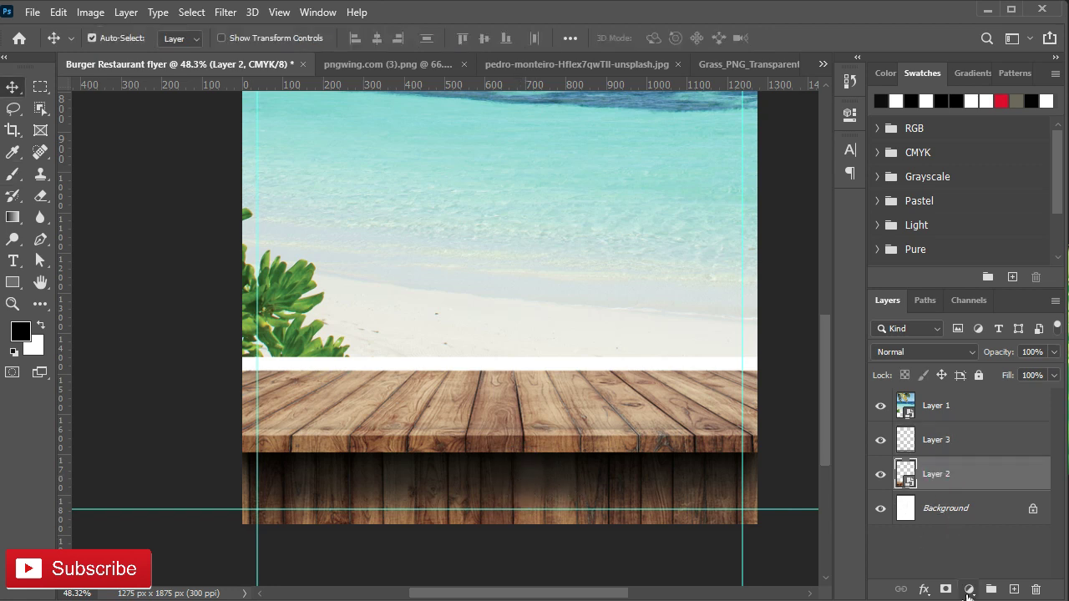
# Step: Brighten the wood with a Curves 1 adjustment clipped to Layer 2 by bending the curve upward
pyautogui.click(968, 590)
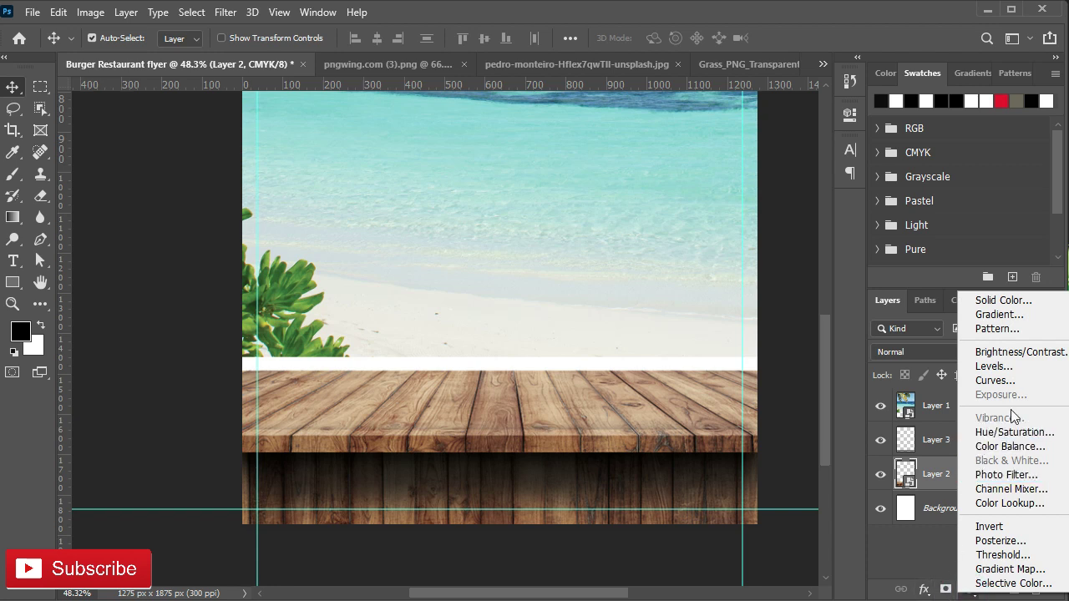
pyautogui.click(1008, 380)
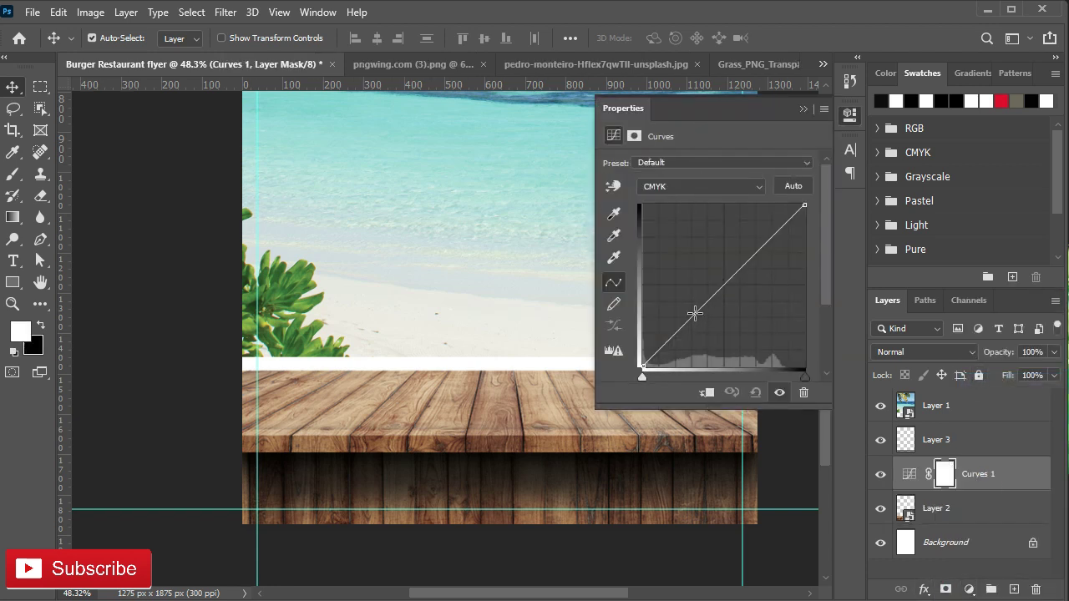
pyautogui.moveTo(695, 310); pyautogui.dragTo(681, 309)
pyautogui.hotkey('ctrl', 'alt', 'g')
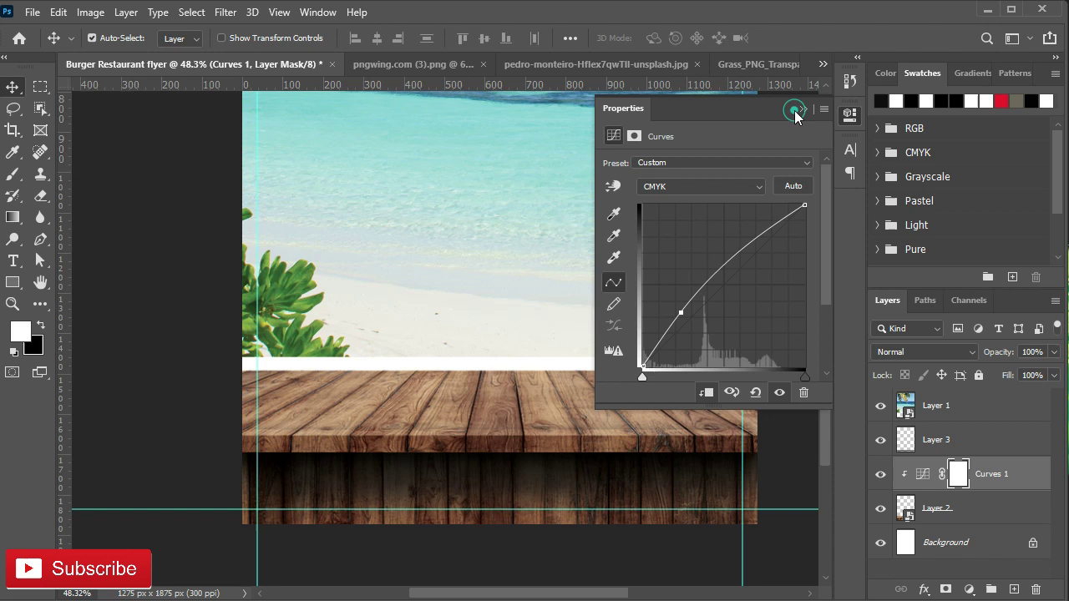
pyautogui.click(794, 111)
pyautogui.scroll(-2, 501, 200)
pyautogui.moveTo(489, 167); pyautogui.dragTo(466, 313)
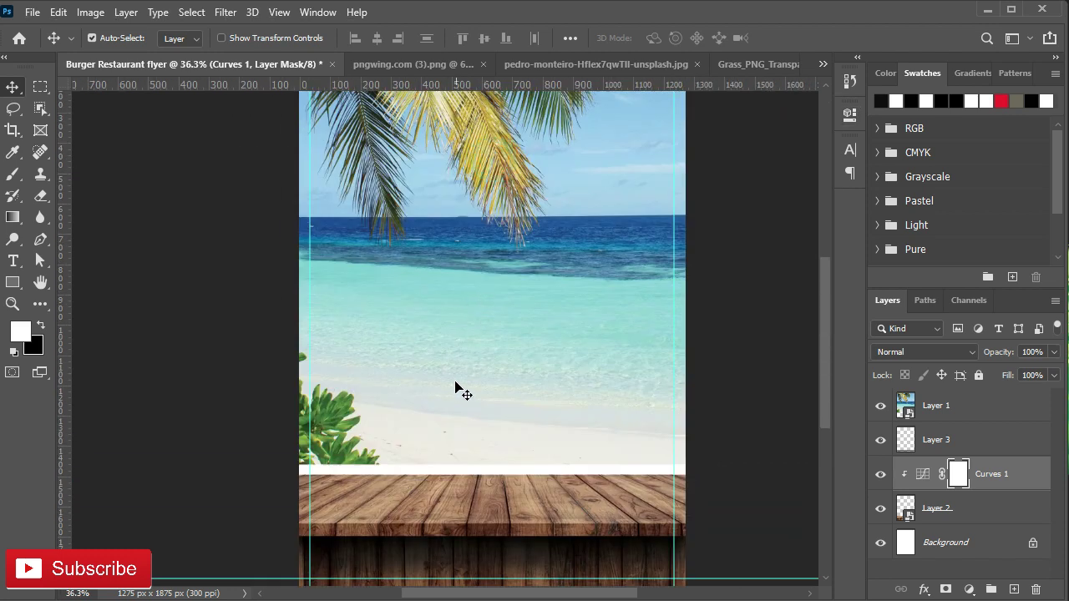
pyautogui.scroll(1, 427, 476)
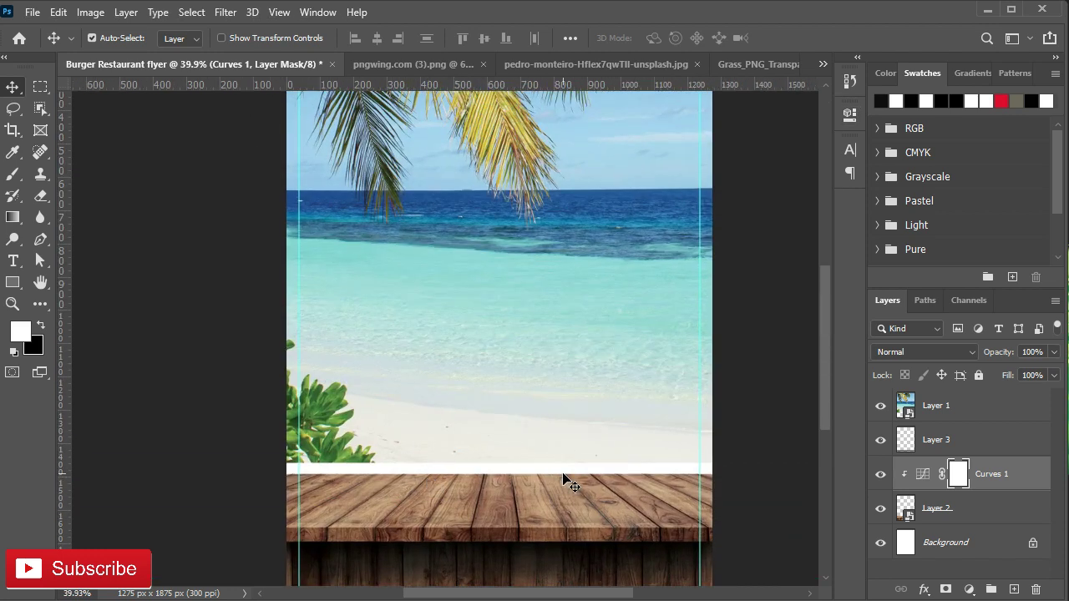
pyautogui.moveTo(574, 516); pyautogui.dragTo(564, 461)
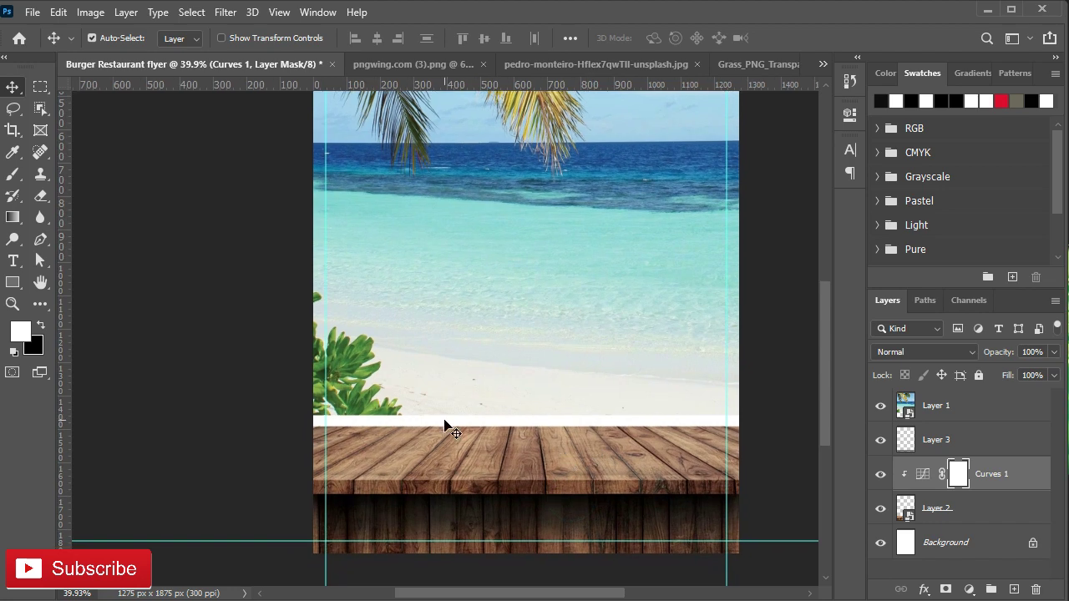
pyautogui.click(431, 65)
# Step: Close the wooden table and beach photo documents
pyautogui.click(448, 65)
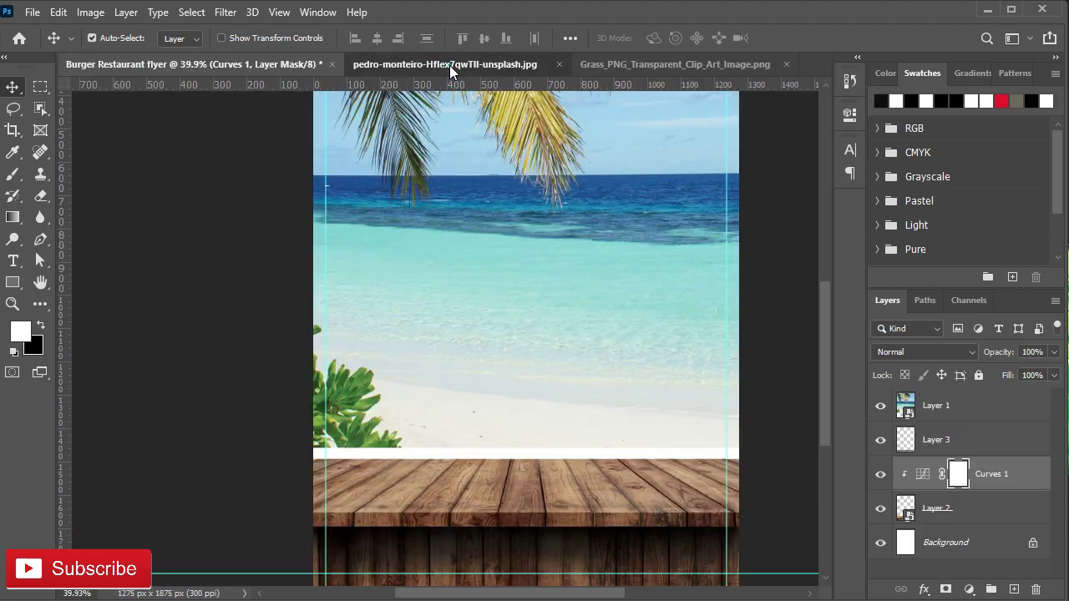
pyautogui.click(461, 65)
pyautogui.click(562, 66)
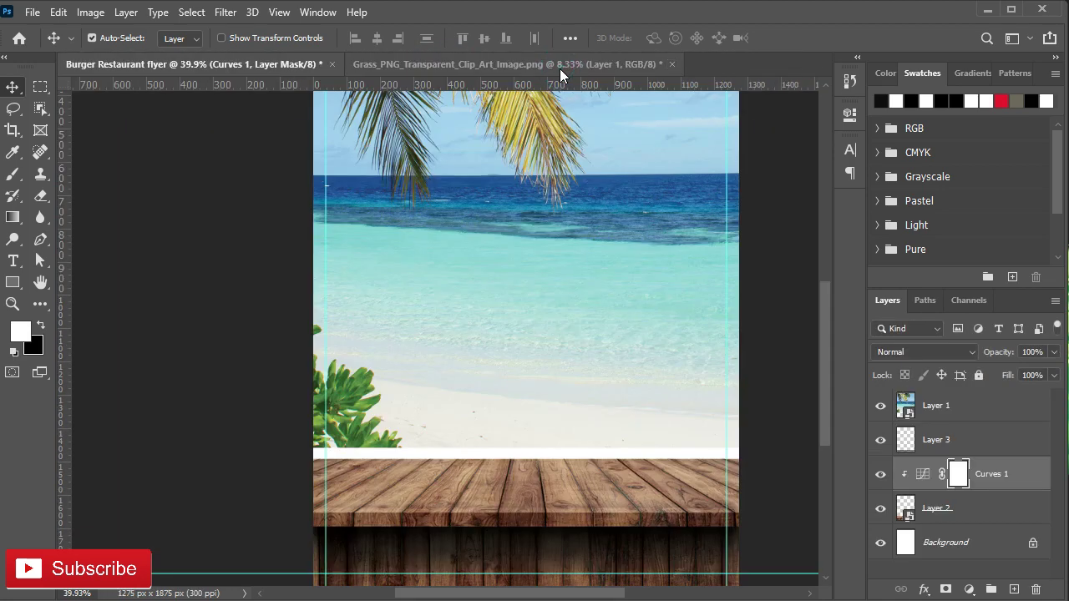
# Step: Drag the grass image into the flyer and move its layer to the top of the stack
pyautogui.click(559, 68)
pyautogui.moveTo(523, 375); pyautogui.dragTo(253, 77)
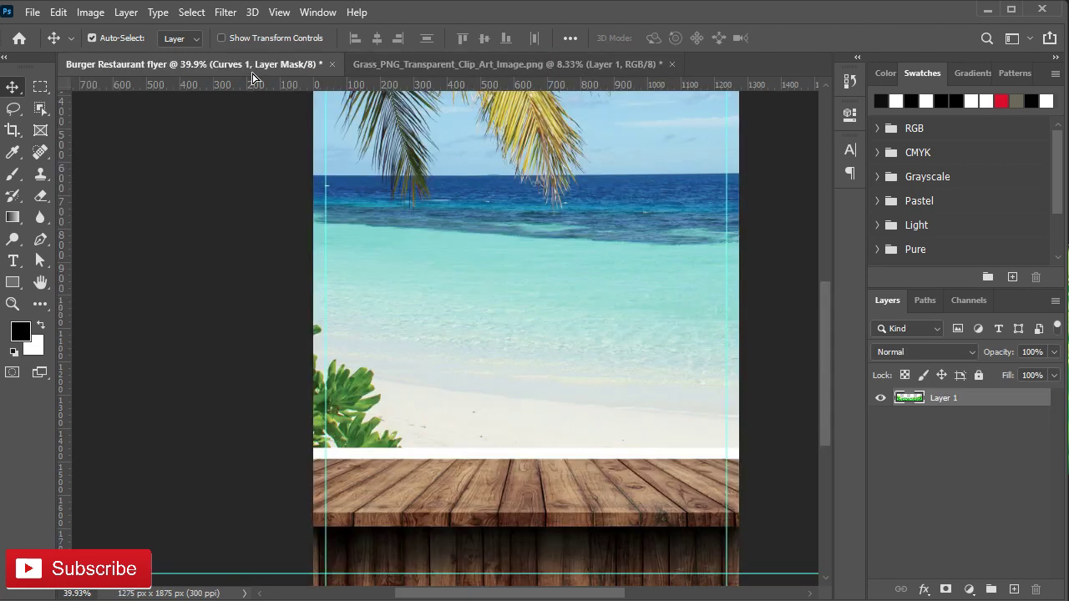
pyautogui.moveTo(435, 359); pyautogui.dragTo(435, 361)
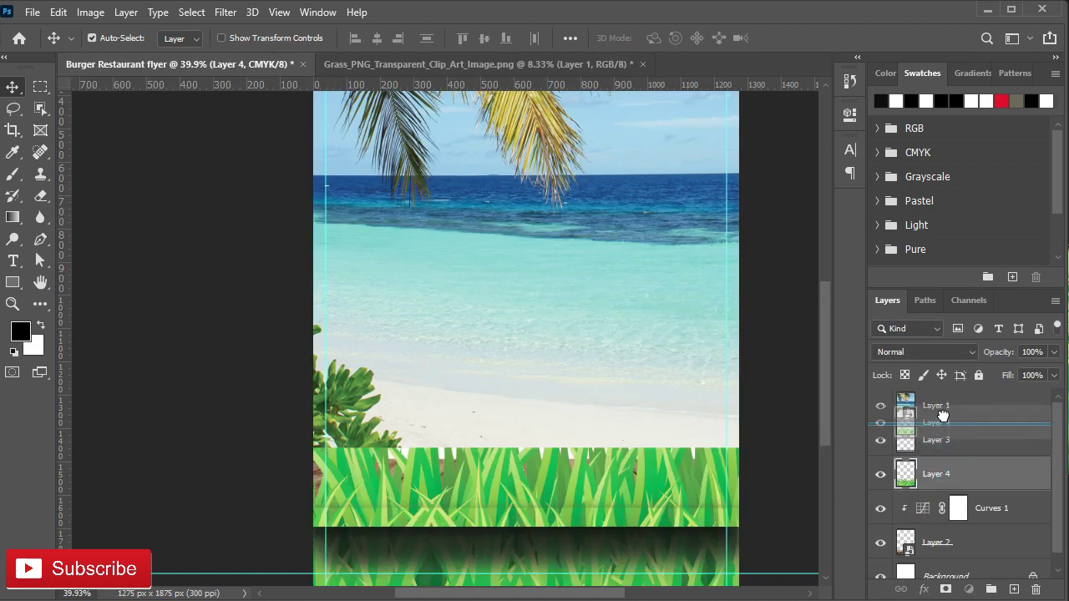
pyautogui.moveTo(946, 474); pyautogui.dragTo(949, 423)
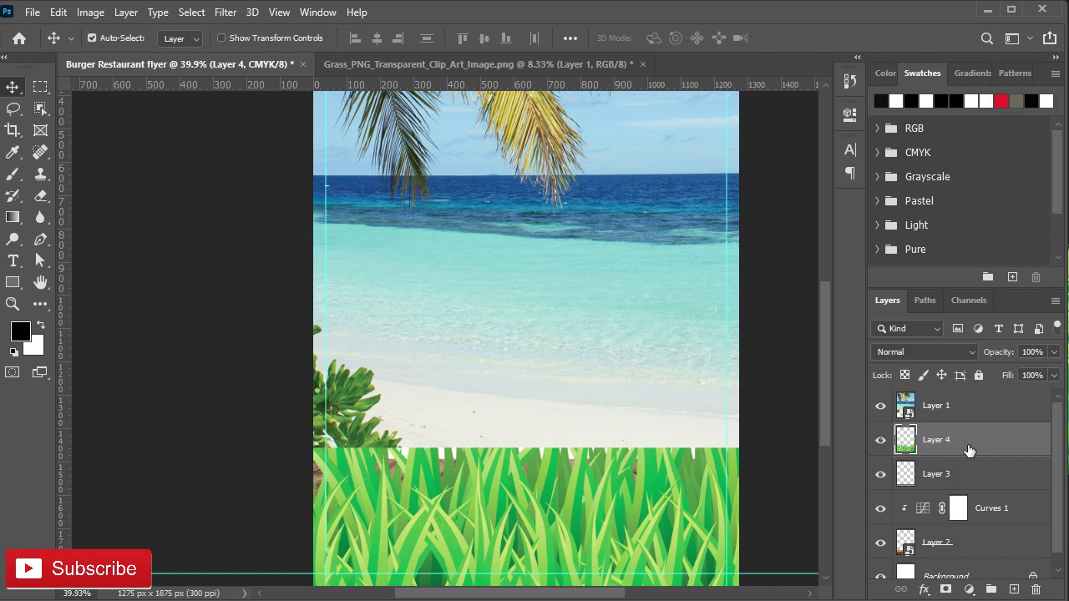
pyautogui.moveTo(960, 437); pyautogui.dragTo(952, 398)
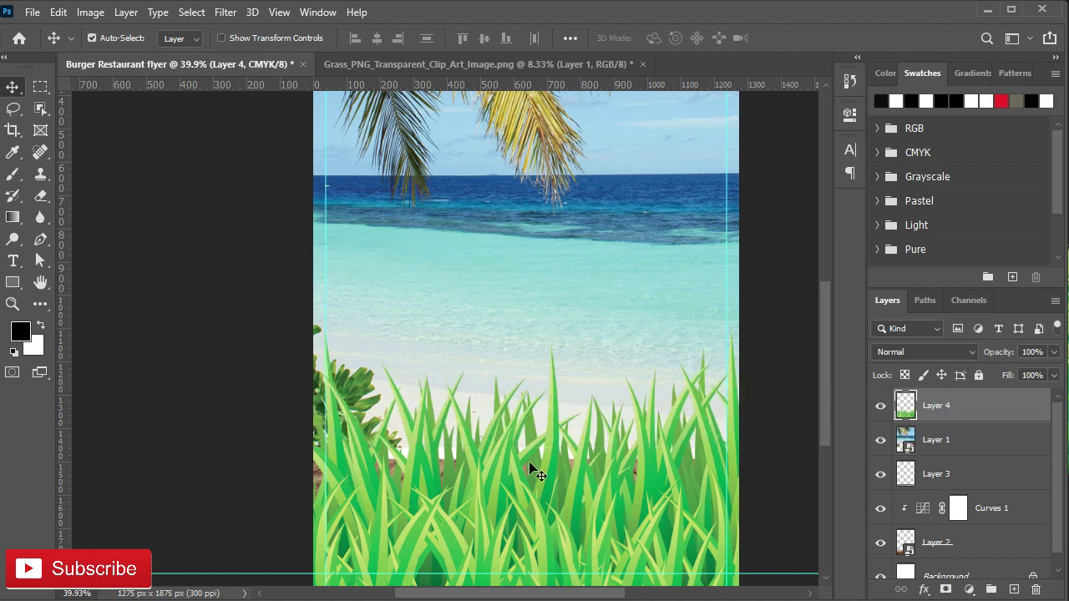
# Step: Convert the grass to a smart object and scale it to about 25% along the deck's top edge
pyautogui.rightClick(942, 421)
pyautogui.click(797, 233)
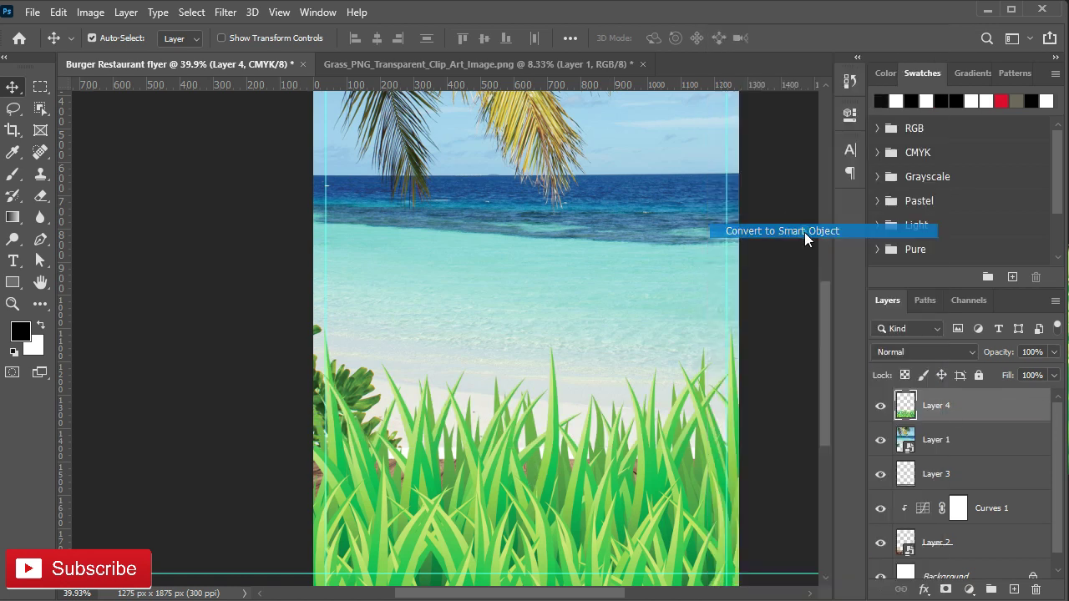
pyautogui.hotkey('ctrl', 't')
pyautogui.hotkey('ctrl', '0')
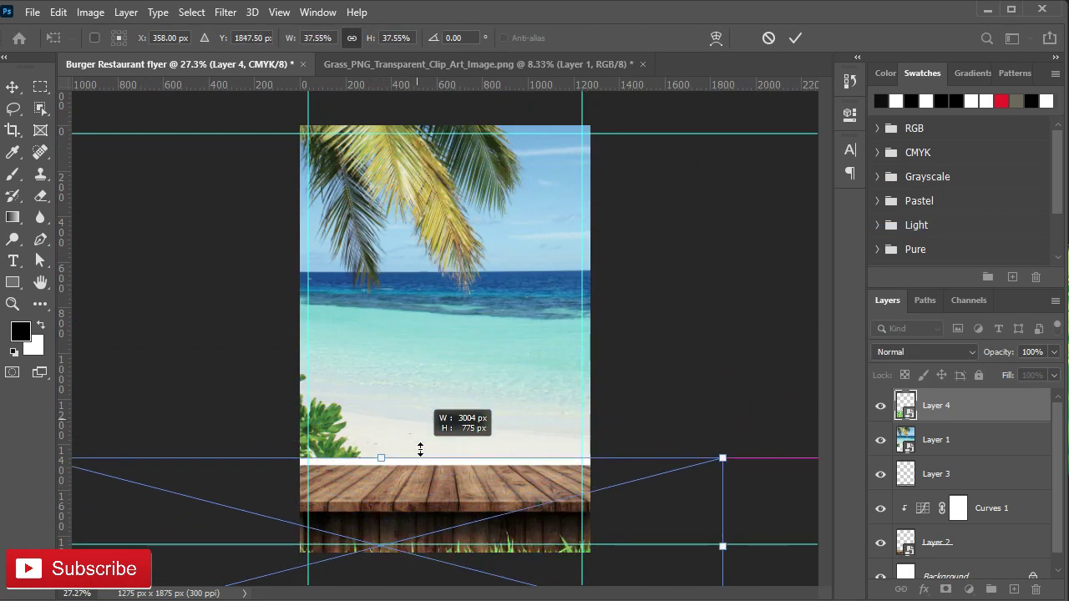
pyautogui.moveTo(382, 161); pyautogui.dragTo(443, 337)
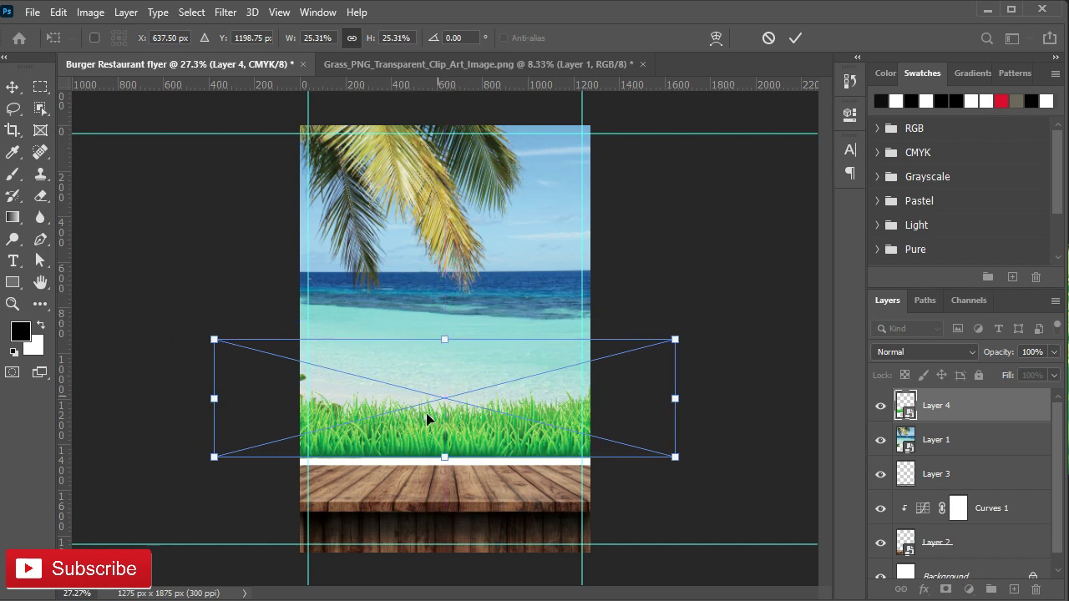
pyautogui.scroll(3, 429, 418)
pyautogui.moveTo(428, 463); pyautogui.dragTo(446, 365)
pyautogui.moveTo(454, 292); pyautogui.dragTo(443, 317)
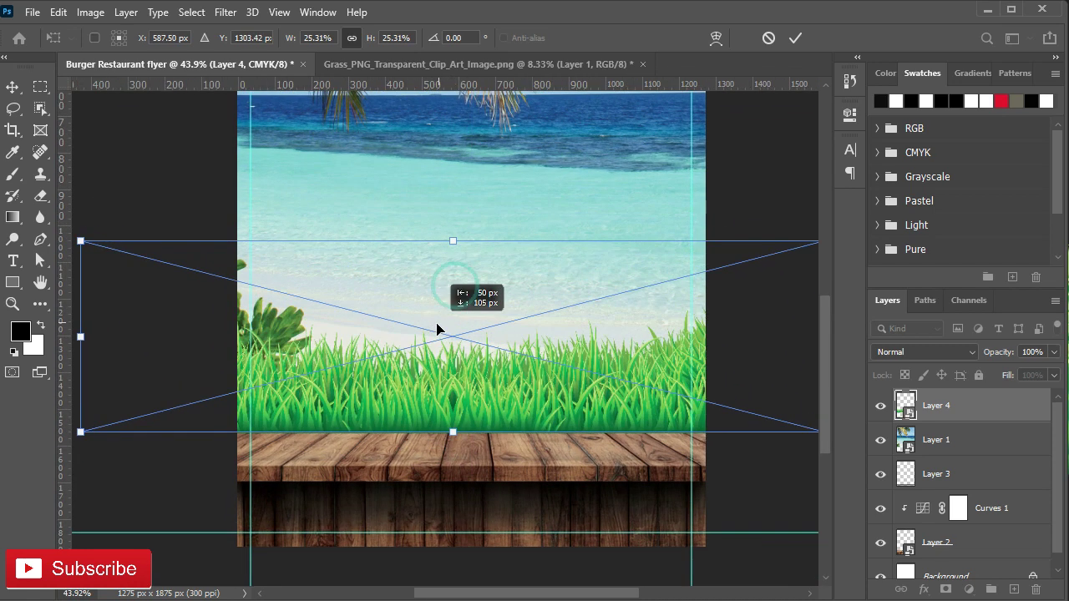
pyautogui.press('Return')
# Step: Move the grass layer just above Background and shift the beach photo up
pyautogui.click(997, 440)
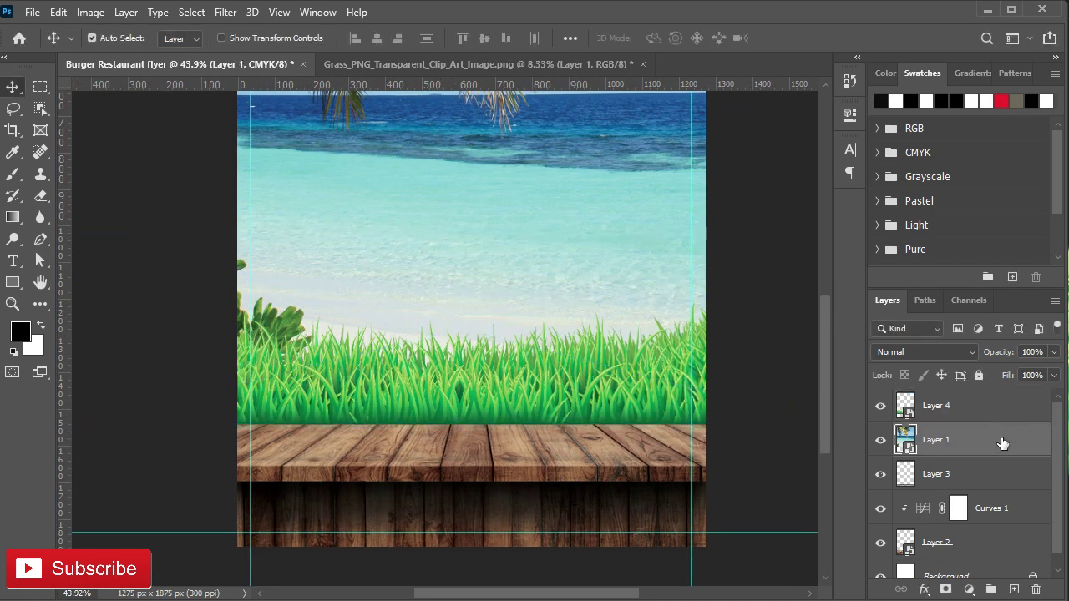
pyautogui.moveTo(978, 407); pyautogui.dragTo(1002, 561)
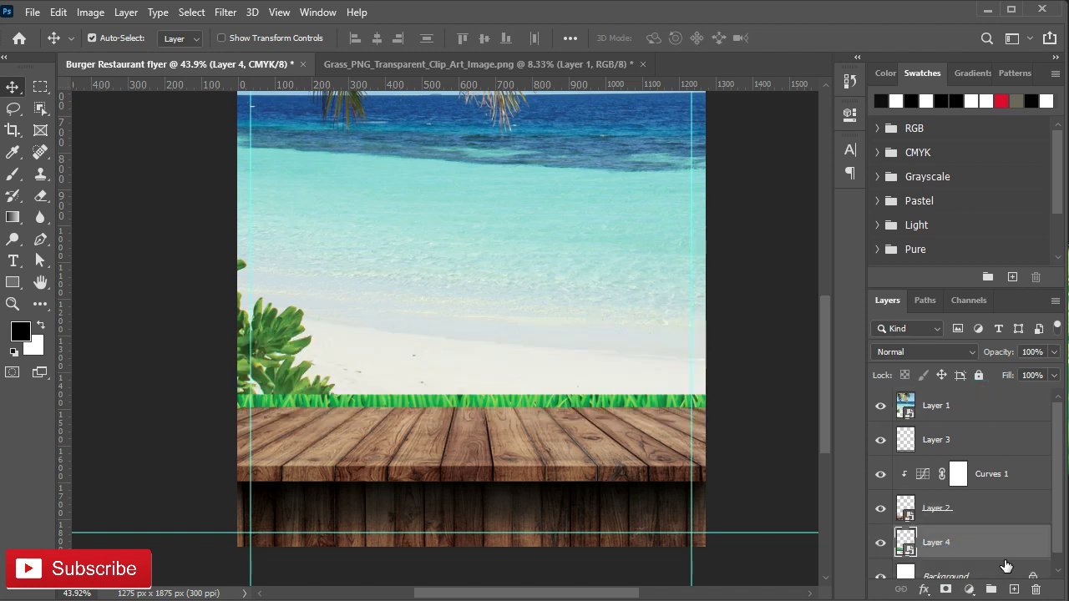
pyautogui.click(918, 409)
pyautogui.moveTo(430, 326); pyautogui.dragTo(433, 246)
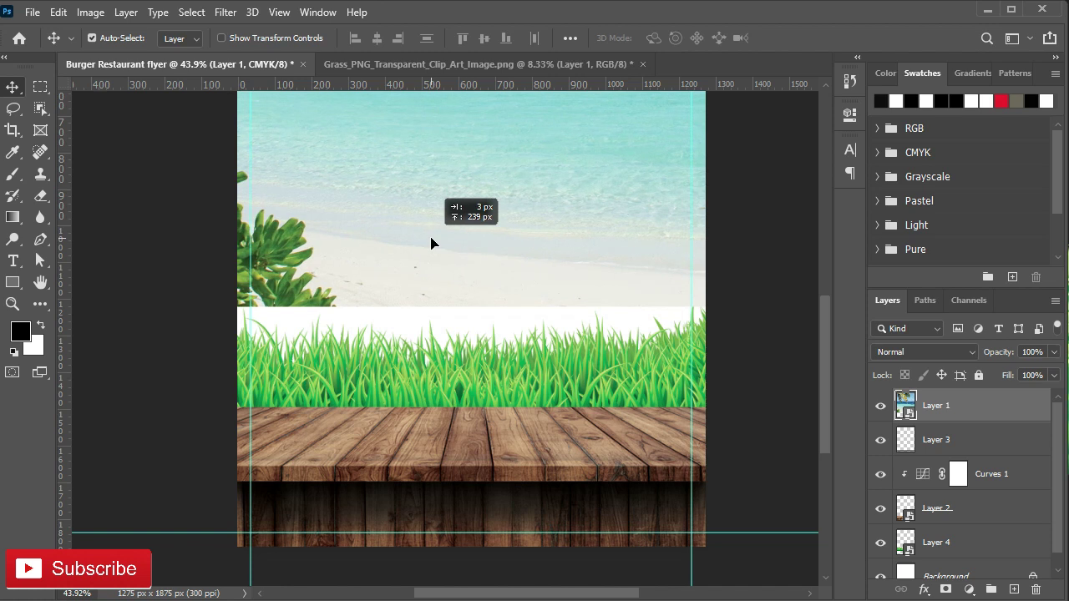
pyautogui.moveTo(434, 246); pyautogui.dragTo(432, 248)
pyautogui.scroll(-1, 948, 568)
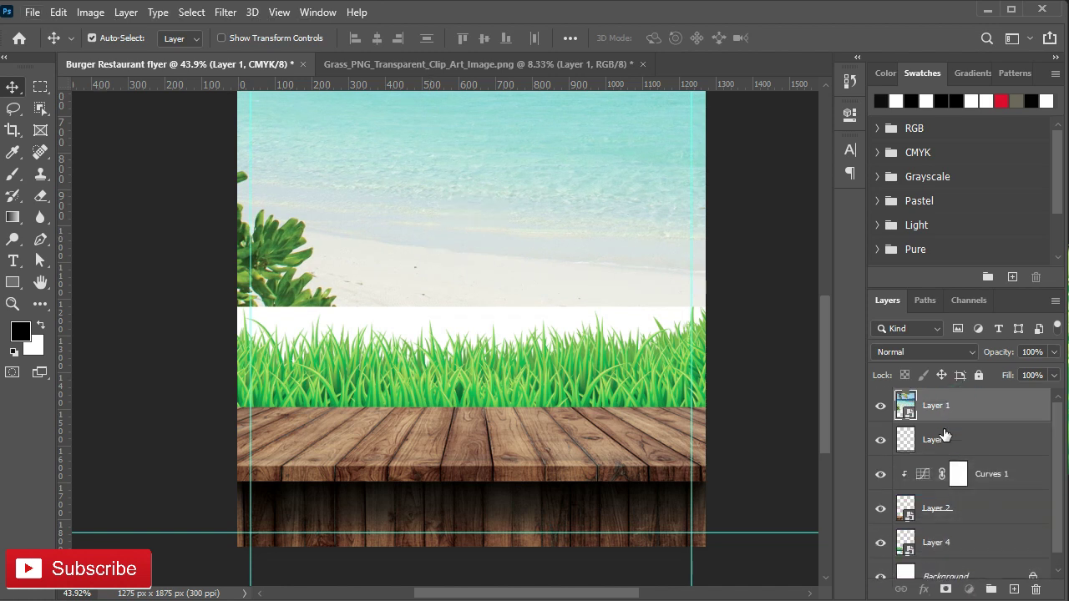
# Step: Put the beach photo beneath the grass and nudge the photo, grass and planks to close the white gaps
pyautogui.moveTo(956, 465); pyautogui.dragTo(950, 561)
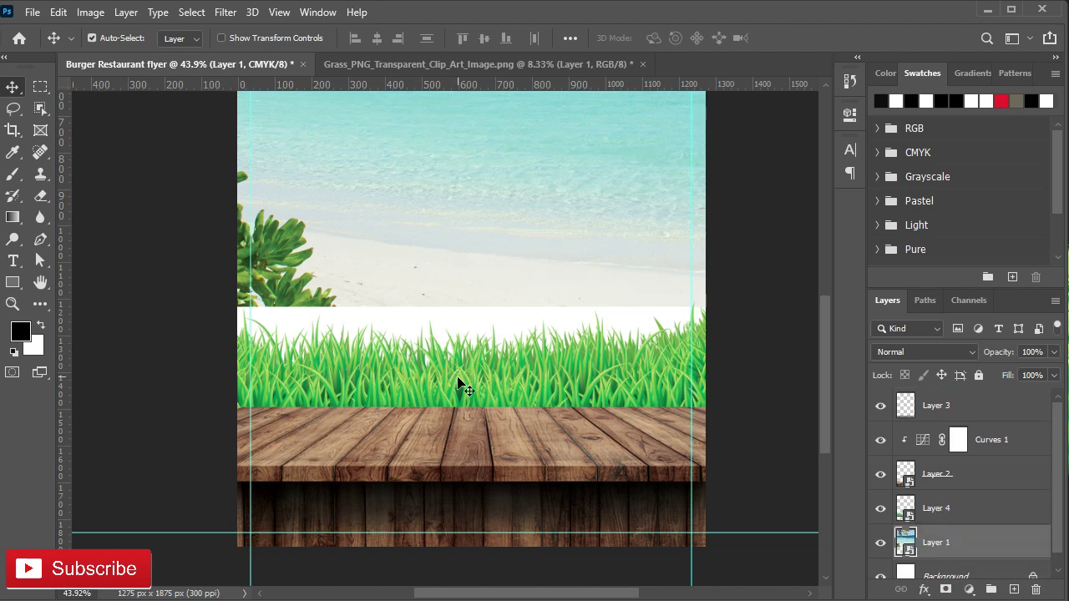
pyautogui.moveTo(462, 387); pyautogui.dragTo(453, 358)
pyautogui.moveTo(430, 222); pyautogui.dragTo(420, 270)
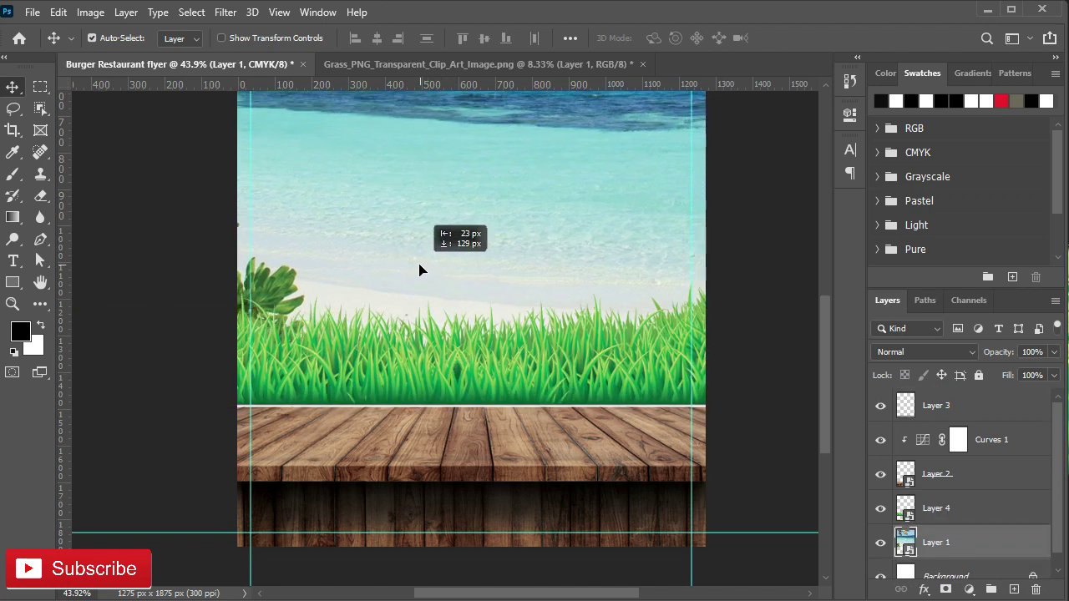
pyautogui.moveTo(415, 382); pyautogui.dragTo(413, 406)
pyautogui.moveTo(386, 310); pyautogui.dragTo(389, 348)
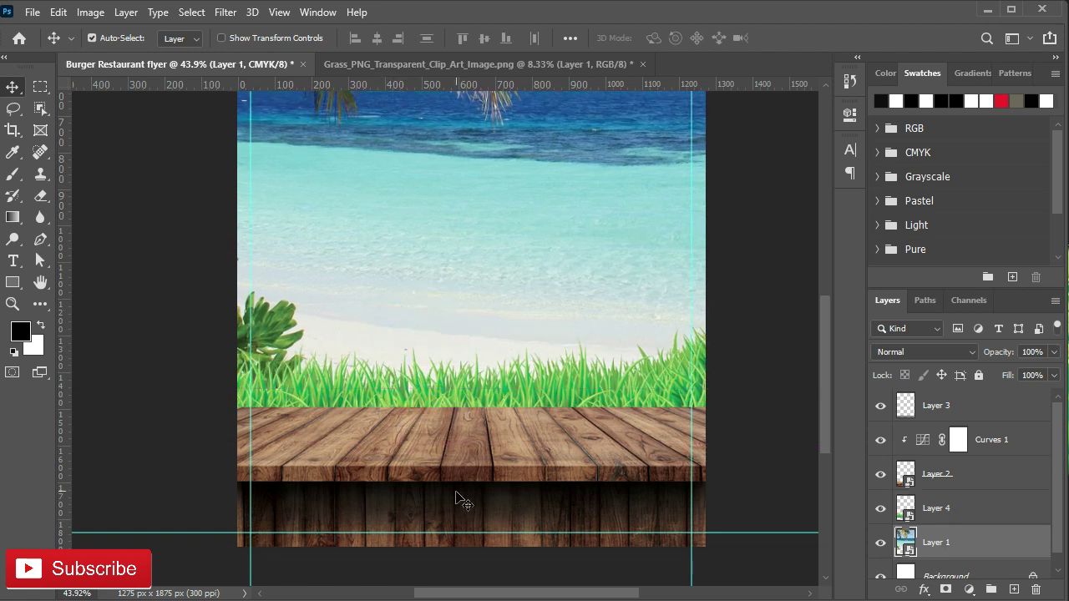
pyautogui.moveTo(442, 465); pyautogui.dragTo(445, 474)
pyautogui.press('Down')
pyautogui.press('Down')
pyautogui.press('Down')
pyautogui.press('Down')
pyautogui.press('Down')
pyautogui.press('Down')
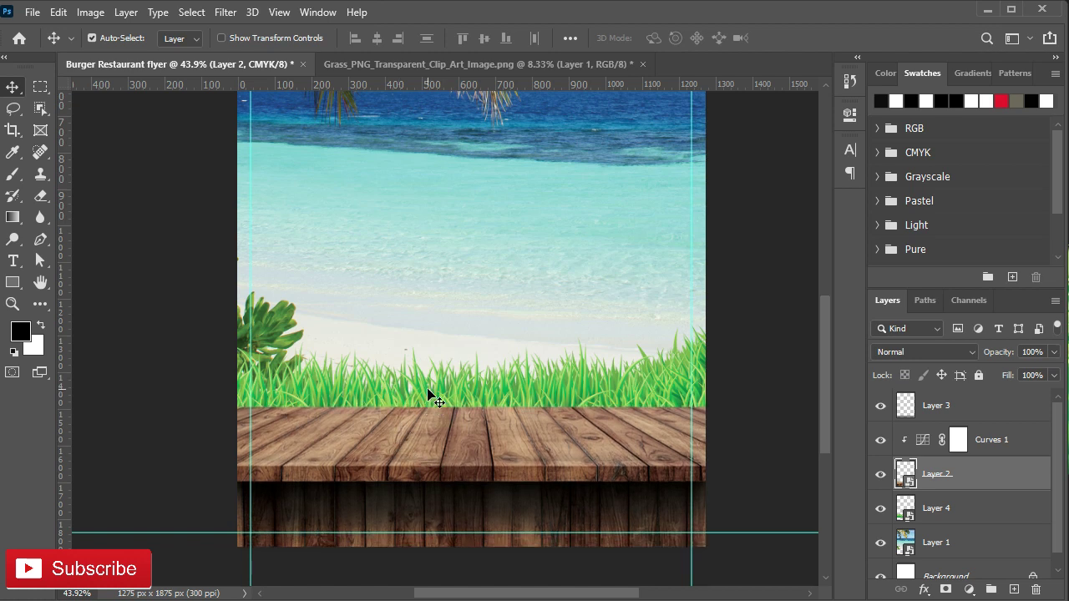
# Step: Darken the grass with a Levels adjustment clipped to Layer 4, sampling the sand with the black-point eyedropper
pyautogui.click(943, 506)
pyautogui.click(968, 590)
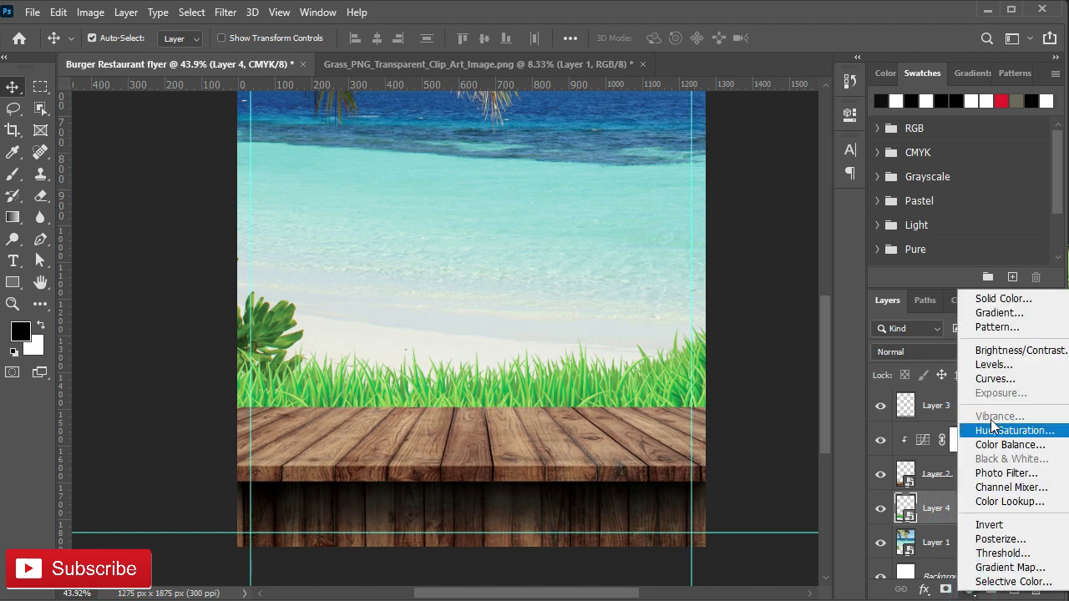
pyautogui.click(993, 364)
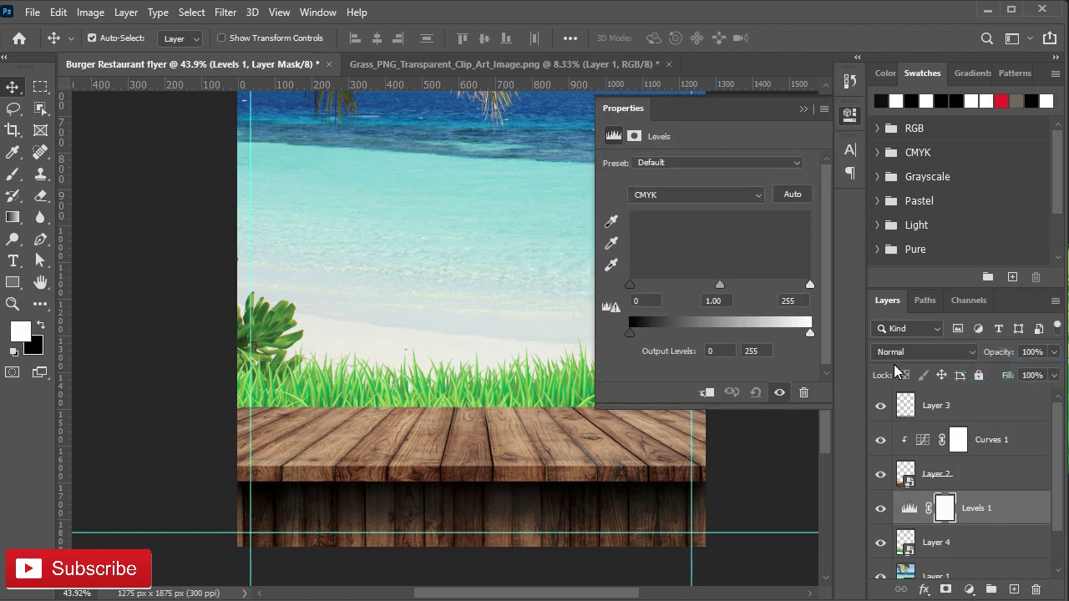
pyautogui.click(712, 395)
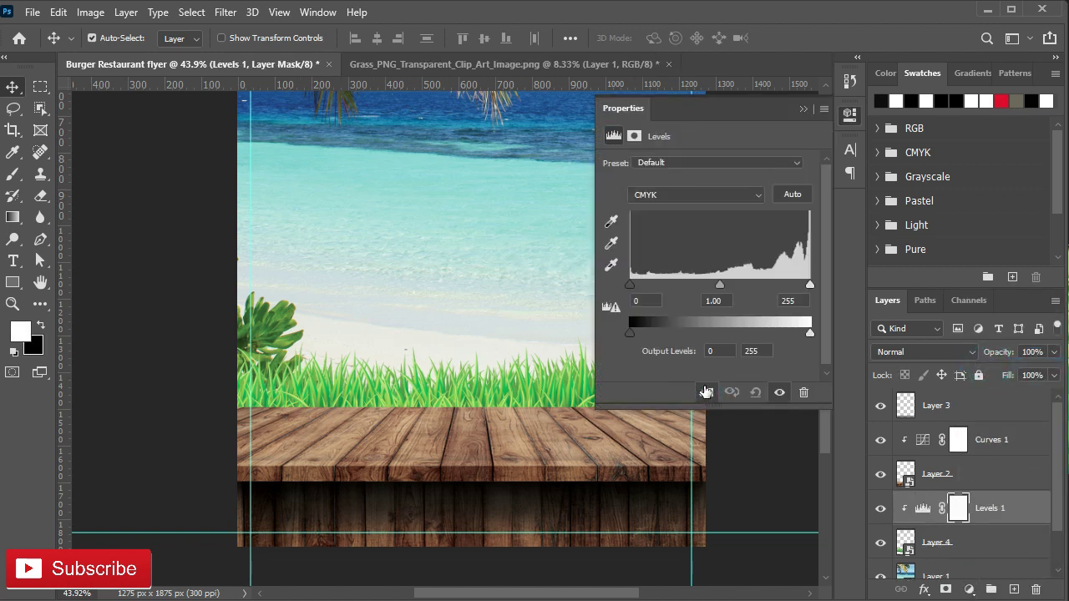
pyautogui.click(611, 222)
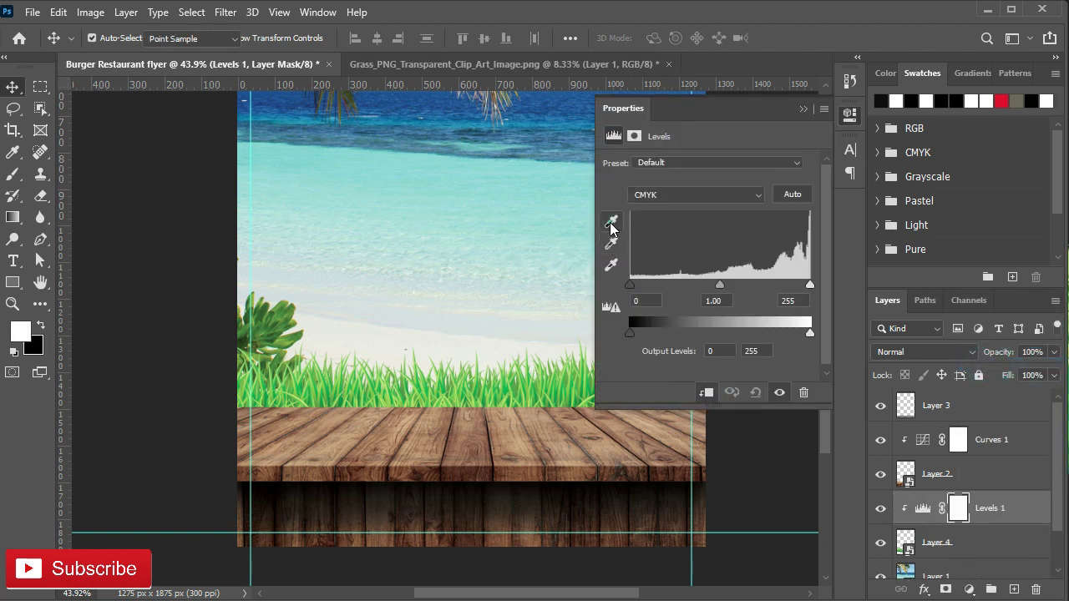
pyautogui.click(280, 306)
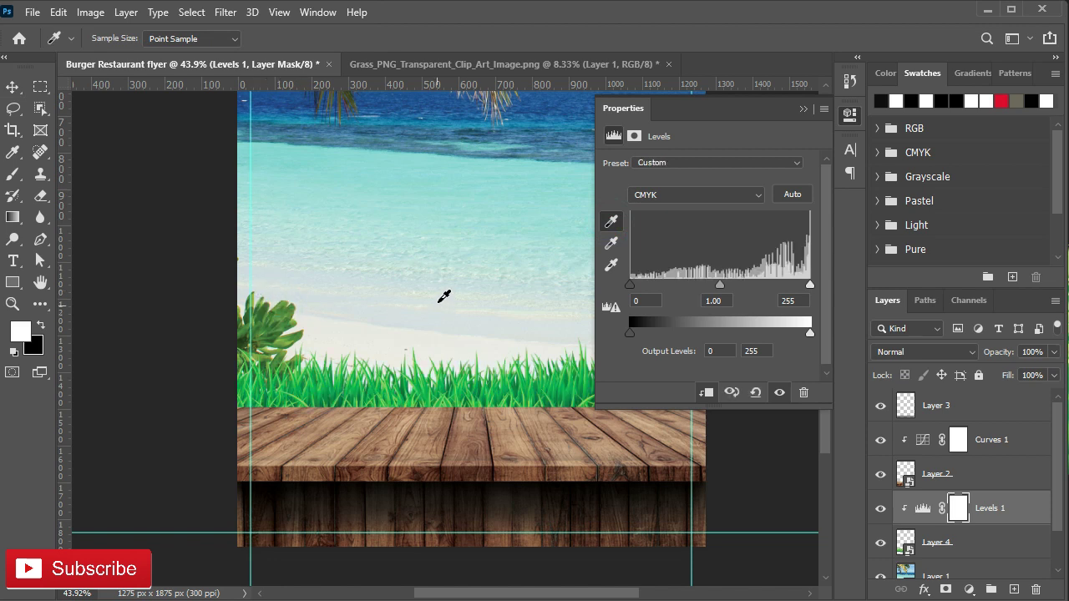
pyautogui.click(802, 108)
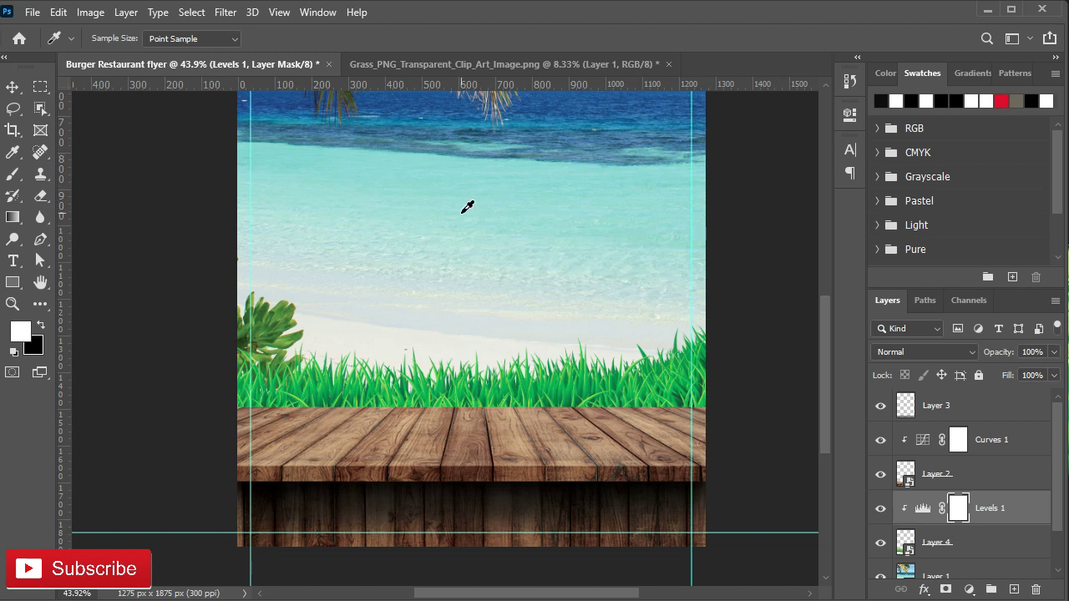
pyautogui.press('v')
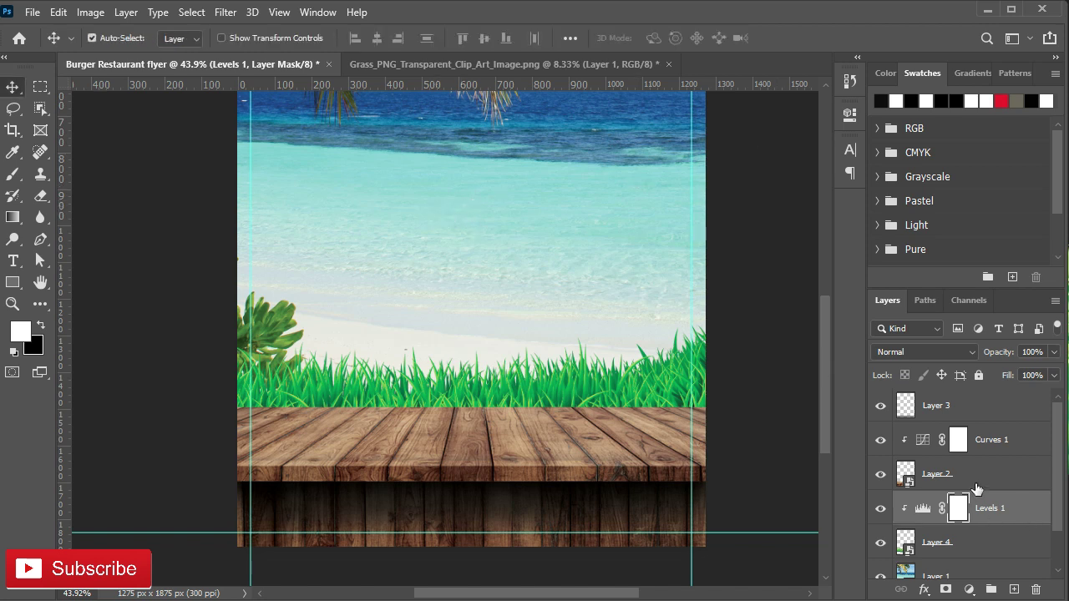
pyautogui.click(975, 486)
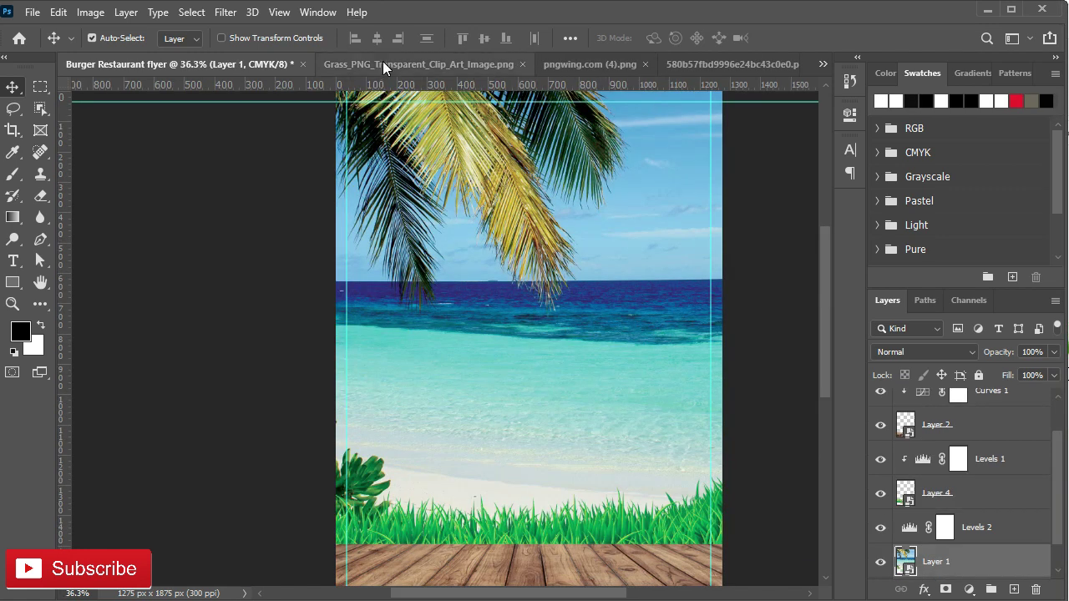
# Step: Close the grass image document
pyautogui.click(383, 63)
pyautogui.click(514, 64)
pyautogui.click(530, 241)
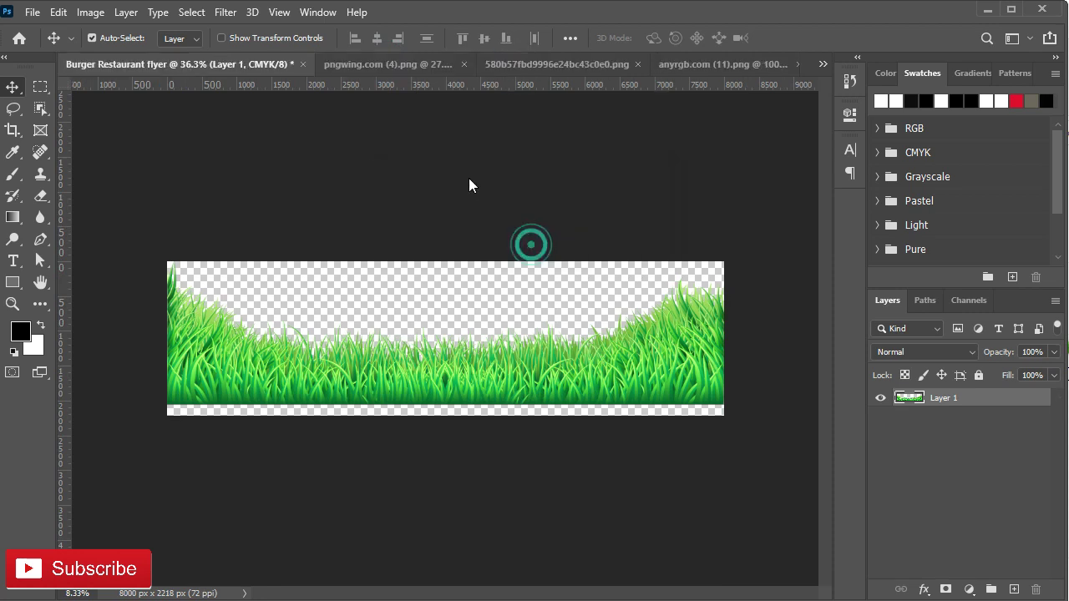
# Step: Drag the signboard image into the flyer and convert it to a smart object
pyautogui.click(407, 60)
pyautogui.moveTo(469, 321)
pyautogui.mouseDown()
pyautogui.moveTo(267, 179)
pyautogui.moveTo(495, 444)
pyautogui.mouseUp()
pyautogui.rightClick(997, 569)
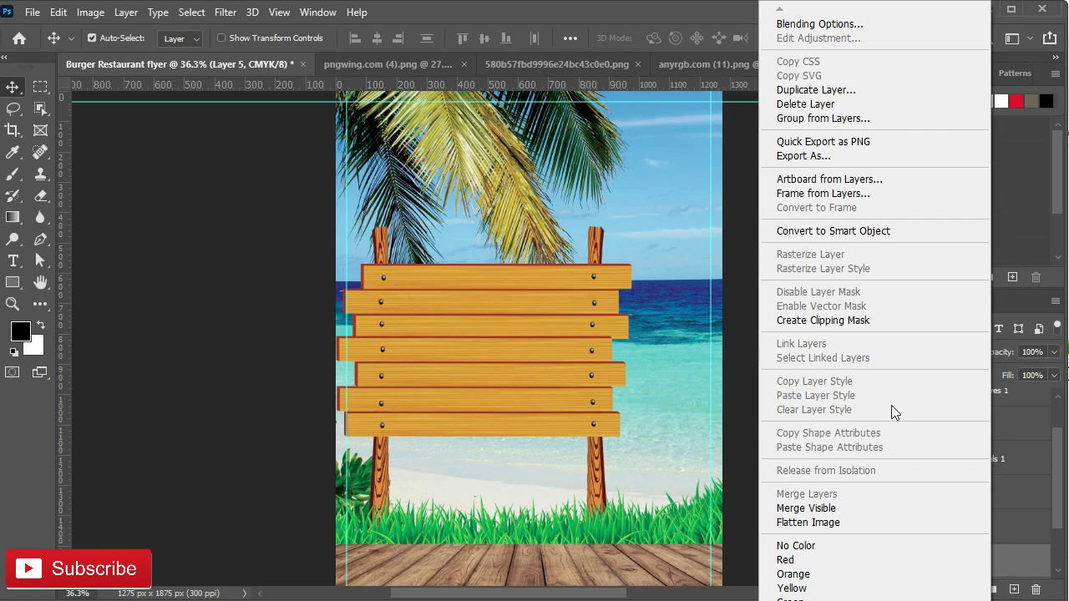
pyautogui.click(823, 232)
pyautogui.moveTo(551, 531); pyautogui.dragTo(643, 486)
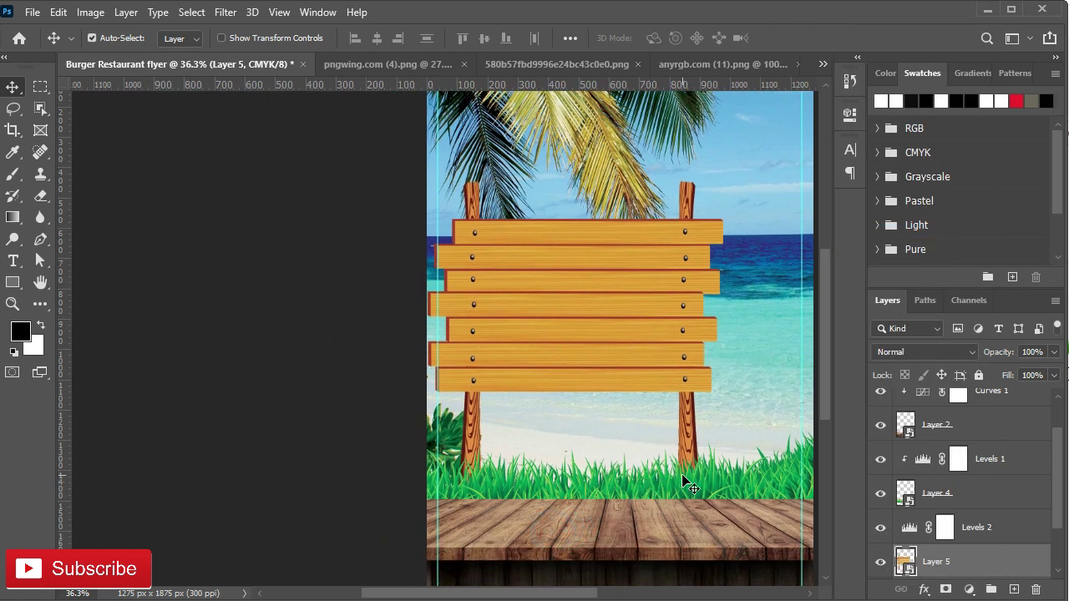
pyautogui.moveTo(598, 304)
pyautogui.mouseDown()
pyautogui.moveTo(512, 338)
pyautogui.moveTo(454, 342)
pyautogui.mouseUp()
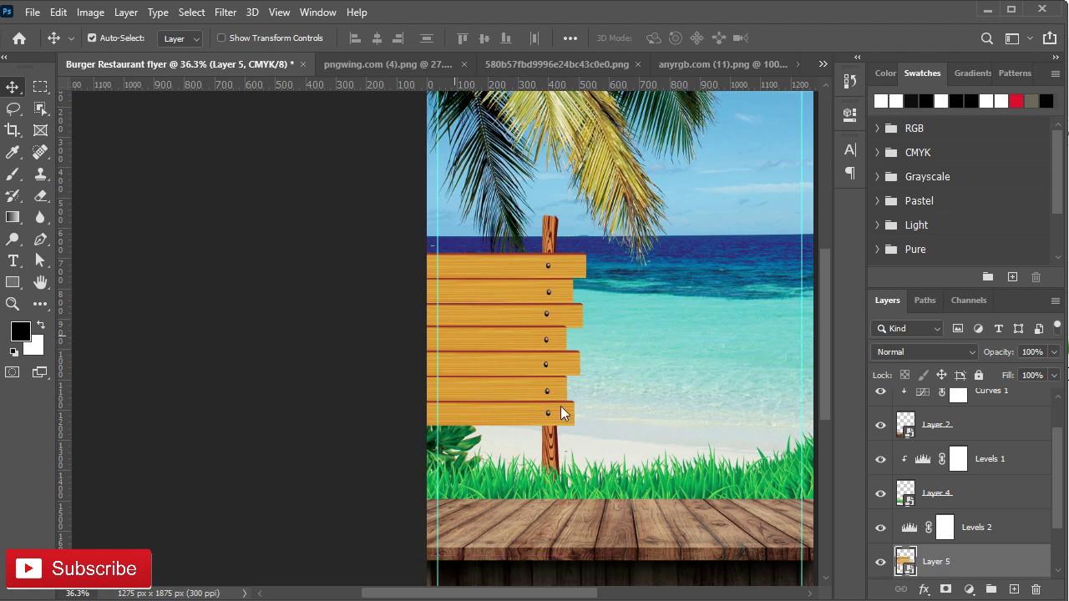
# Step: Scale the signboard to 74.38% and place it at the flyer's left above the grass
pyautogui.hotkey('ctrl', 't')
pyautogui.moveTo(580, 215); pyautogui.dragTo(504, 308)
pyautogui.moveTo(463, 377); pyautogui.dragTo(526, 357)
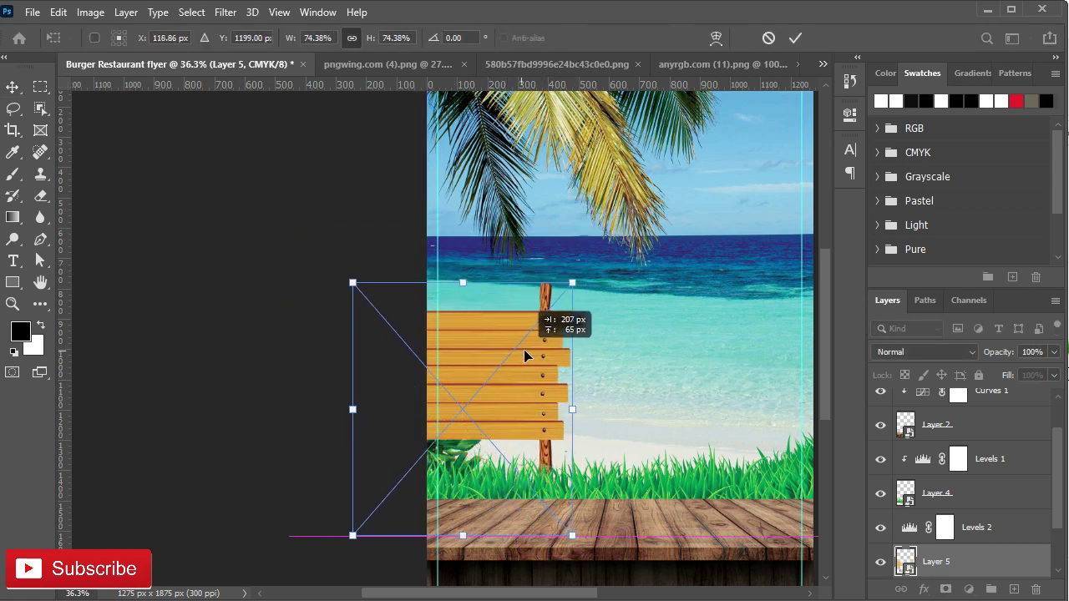
pyautogui.click(793, 37)
pyautogui.moveTo(652, 342); pyautogui.dragTo(622, 347)
pyautogui.scroll(-2, 960, 501)
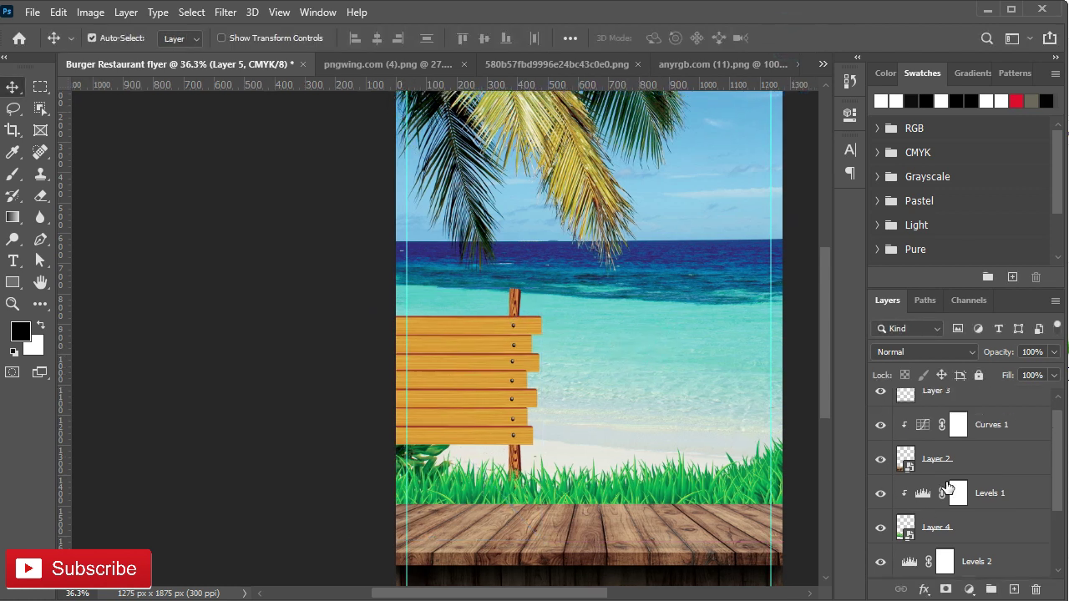
# Step: Unlock the background as Layer 0 and group all layers into a group named 'bg'
pyautogui.click(1032, 564)
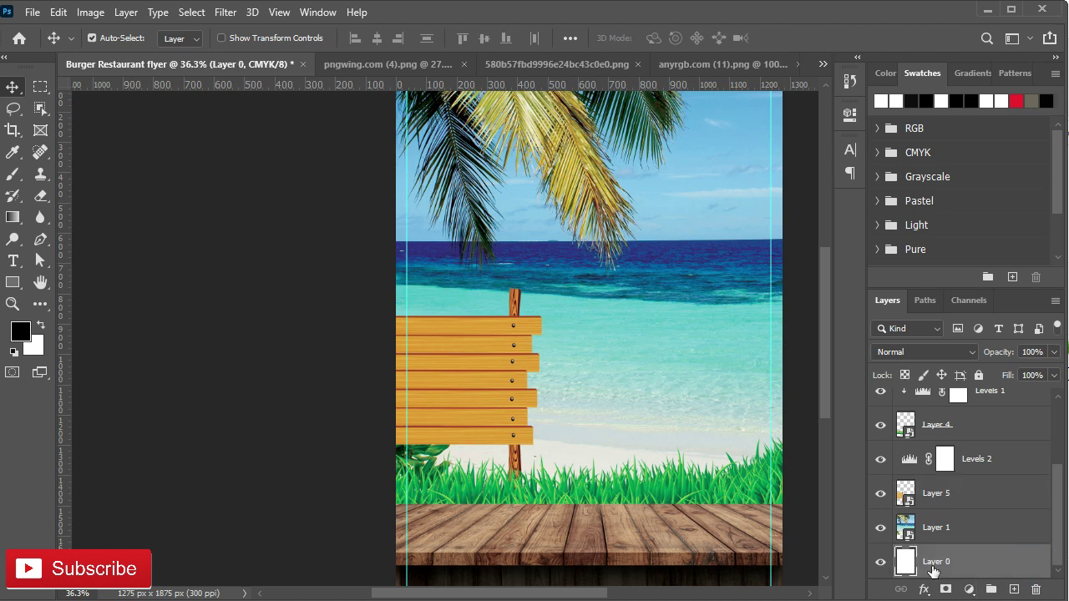
pyautogui.scroll(2, 942, 488)
pyautogui.keyDown('shift'); pyautogui.click(942, 408); pyautogui.keyUp('shift')
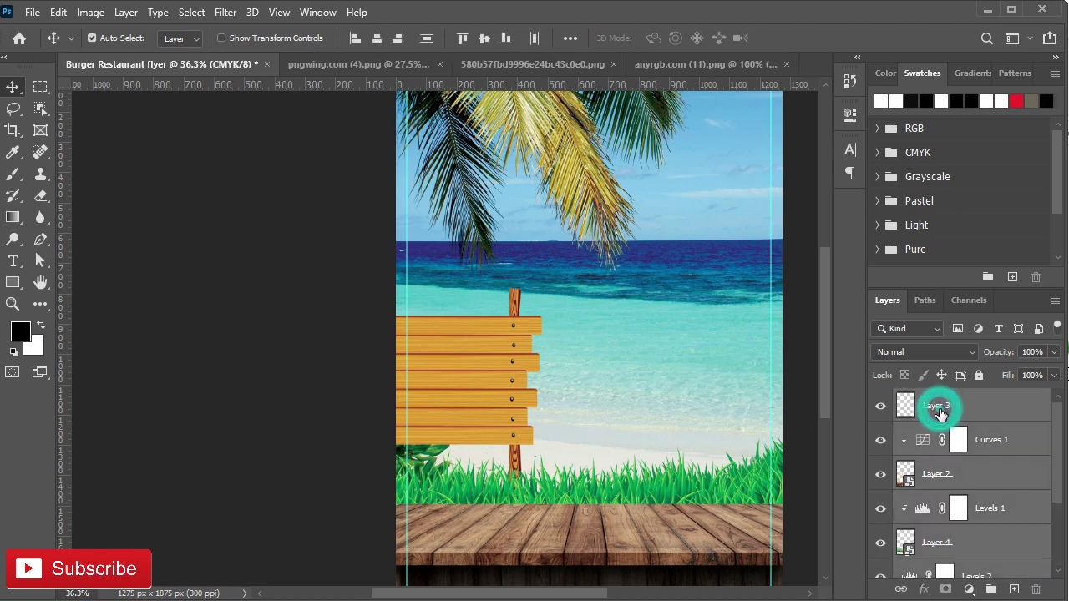
pyautogui.hotkey('ctrl', 'g')
pyautogui.doubleClick(943, 399)
pyautogui.write('bg')
pyautogui.click(986, 409)
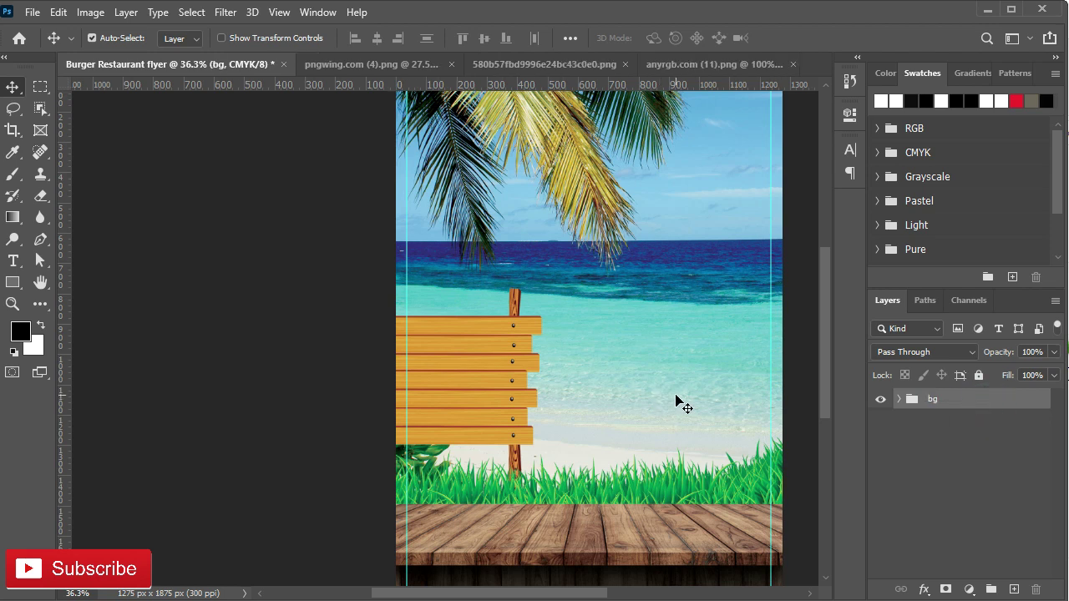
# Step: Close the pngwing.com (4).png signboard image without saving
pyautogui.click(436, 67)
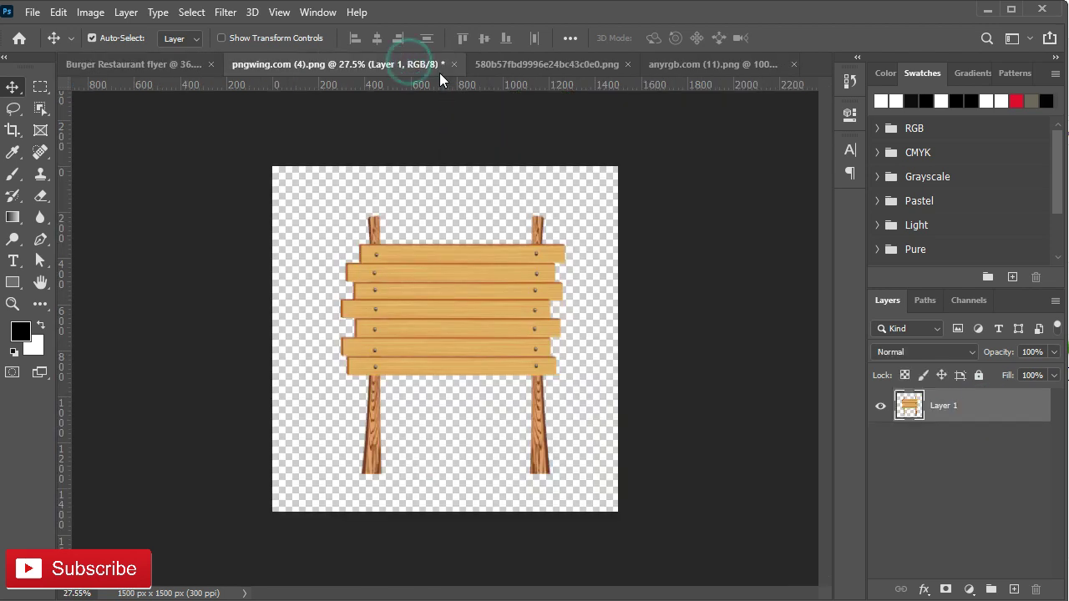
pyautogui.click(453, 64)
pyautogui.click(506, 244)
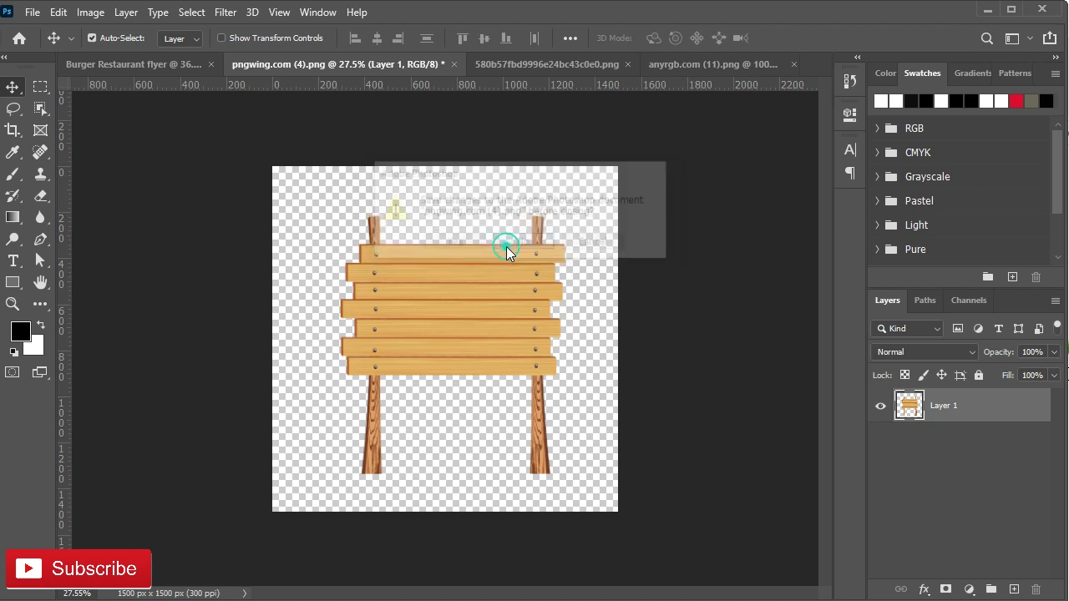
# Step: Bring the cola glass image into the flyer as a smart object
pyautogui.click(397, 67)
pyautogui.moveTo(506, 309); pyautogui.dragTo(635, 412)
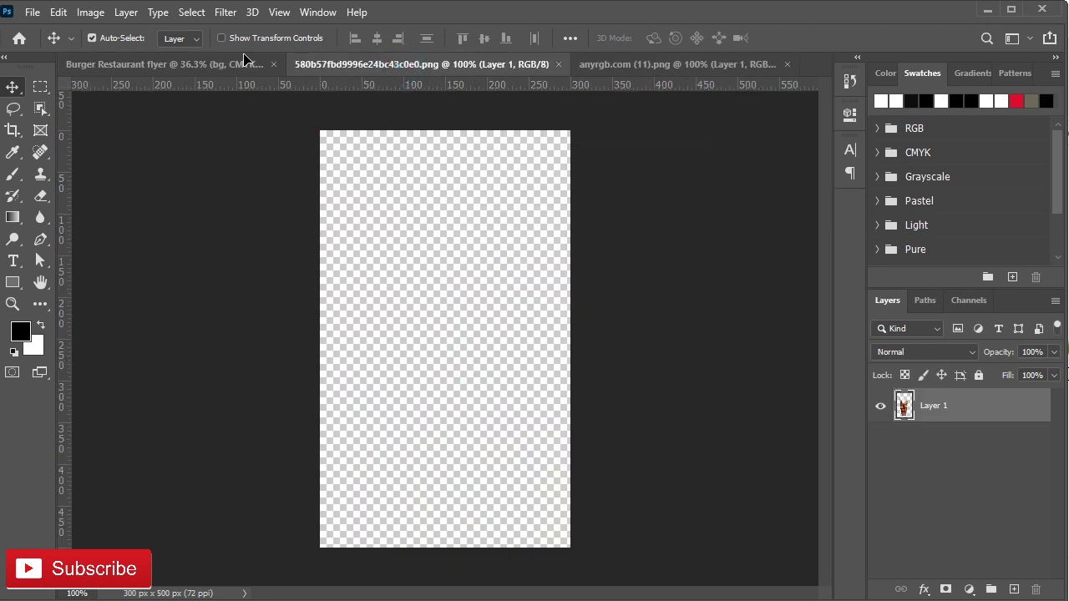
pyautogui.rightClick(975, 400)
pyautogui.click(804, 235)
# Step: Enlarge the cola glass to 179.65% and set it on the wooden table at right
pyautogui.hotkey('ctrl', 't')
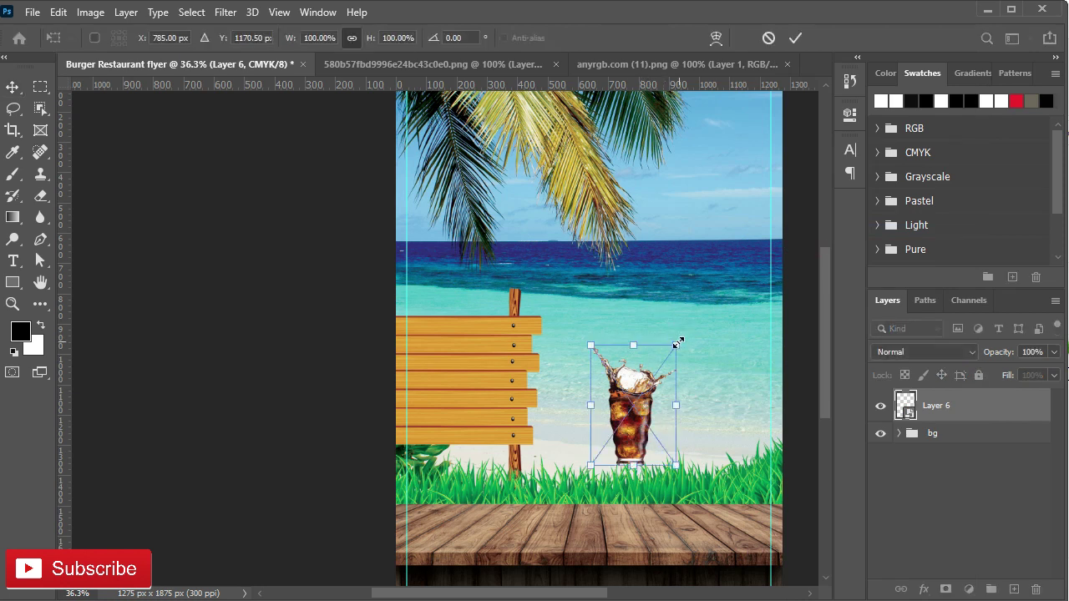
pyautogui.moveTo(677, 344); pyautogui.dragTo(782, 276)
pyautogui.moveTo(688, 368); pyautogui.dragTo(694, 436)
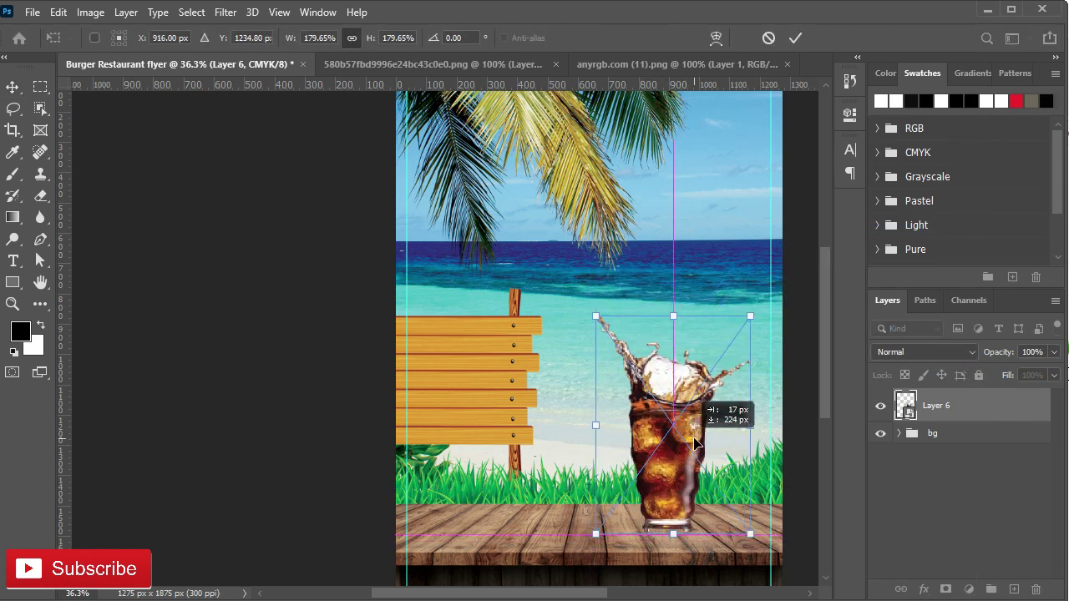
pyautogui.press('Return')
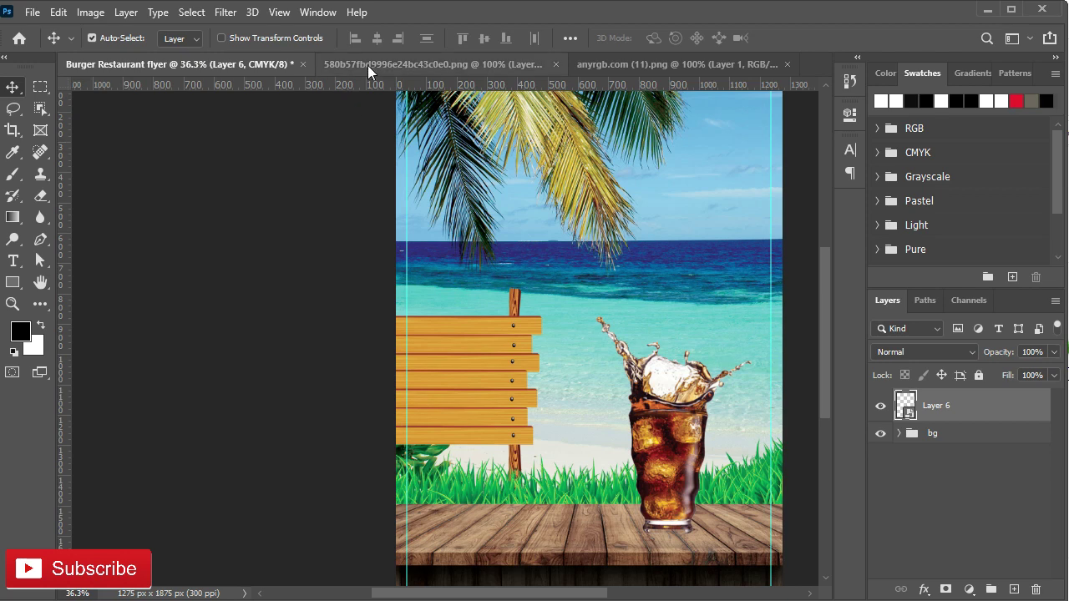
pyautogui.click(370, 63)
# Step: Close the cola image and bring the burger into the flyer as a smart object
pyautogui.click(558, 64)
pyautogui.moveTo(442, 334); pyautogui.dragTo(365, 255)
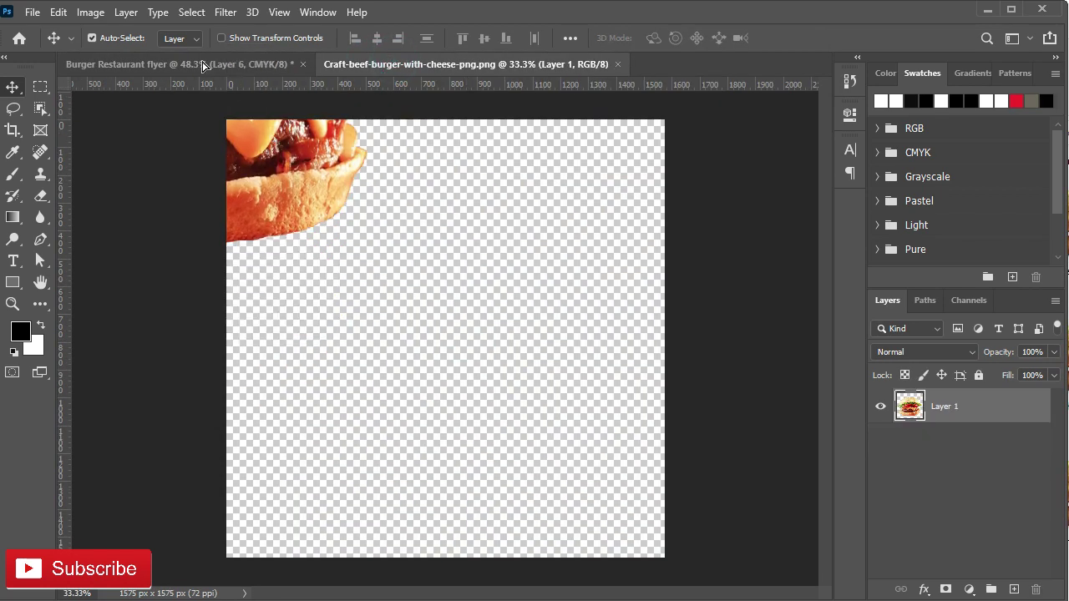
pyautogui.rightClick(931, 405)
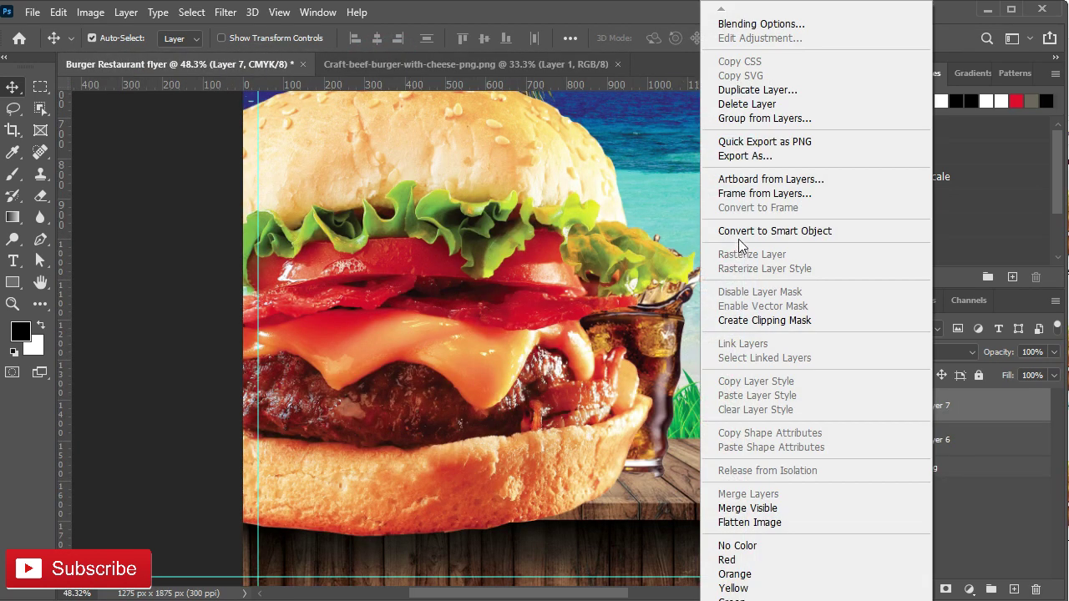
pyautogui.click(739, 235)
# Step: Scale the burger down to 42.07% and place it on the table left of the glass
pyautogui.hotkey('ctrl', 't')
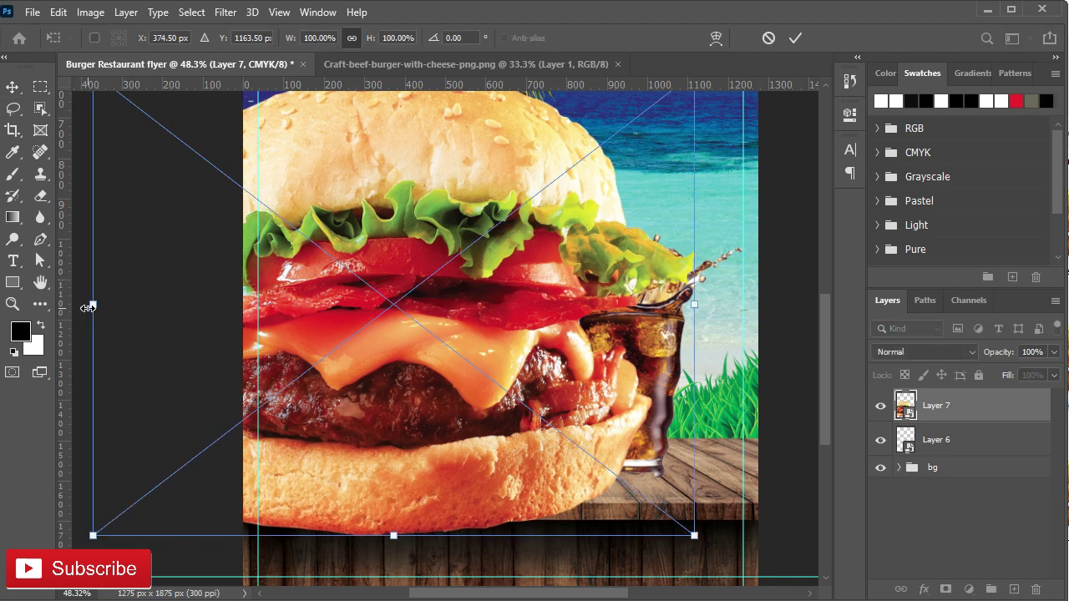
pyautogui.moveTo(87, 308); pyautogui.dragTo(371, 304)
pyautogui.moveTo(513, 314); pyautogui.dragTo(423, 372)
pyautogui.click(793, 38)
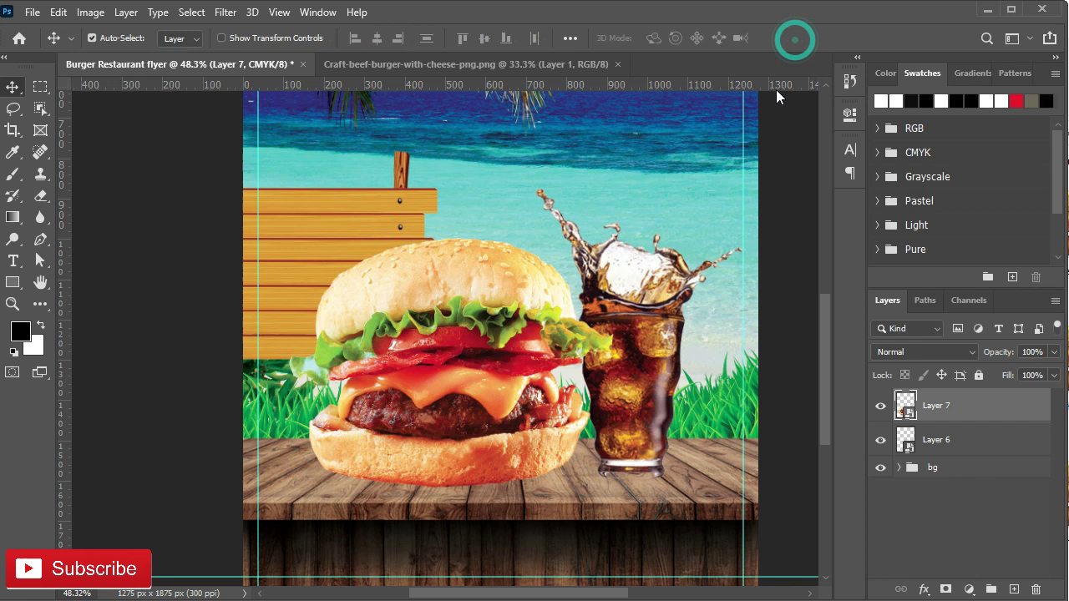
pyautogui.moveTo(629, 357); pyautogui.dragTo(637, 357)
pyautogui.keyDown('ctrl'); pyautogui.click(506, 382); pyautogui.keyUp('ctrl')
pyautogui.hotkey('ctrl', 't')
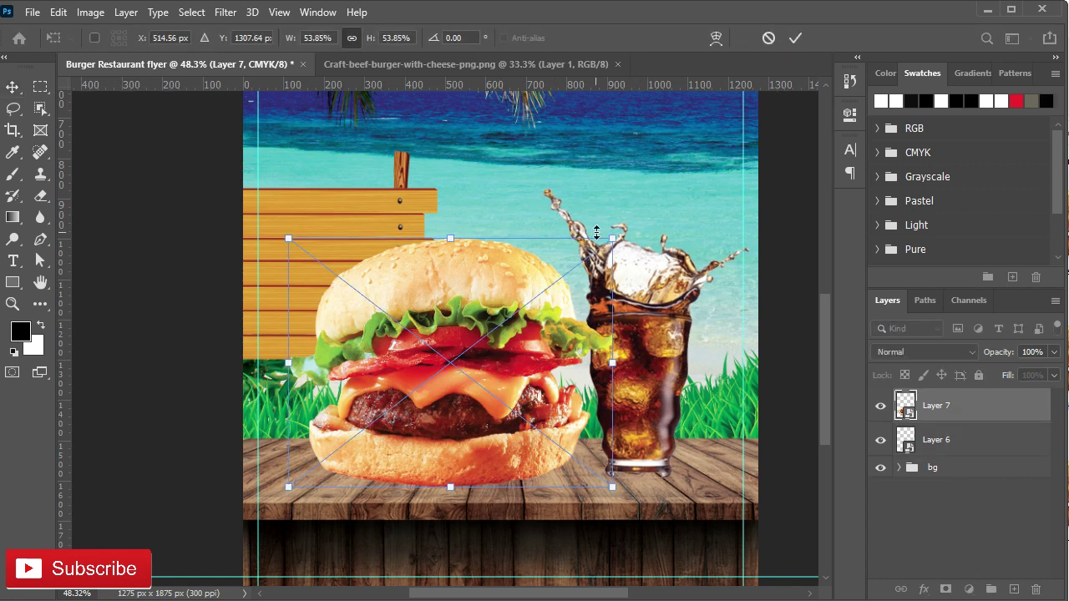
pyautogui.moveTo(613, 239); pyautogui.dragTo(537, 294)
pyautogui.moveTo(416, 385); pyautogui.dragTo(488, 392)
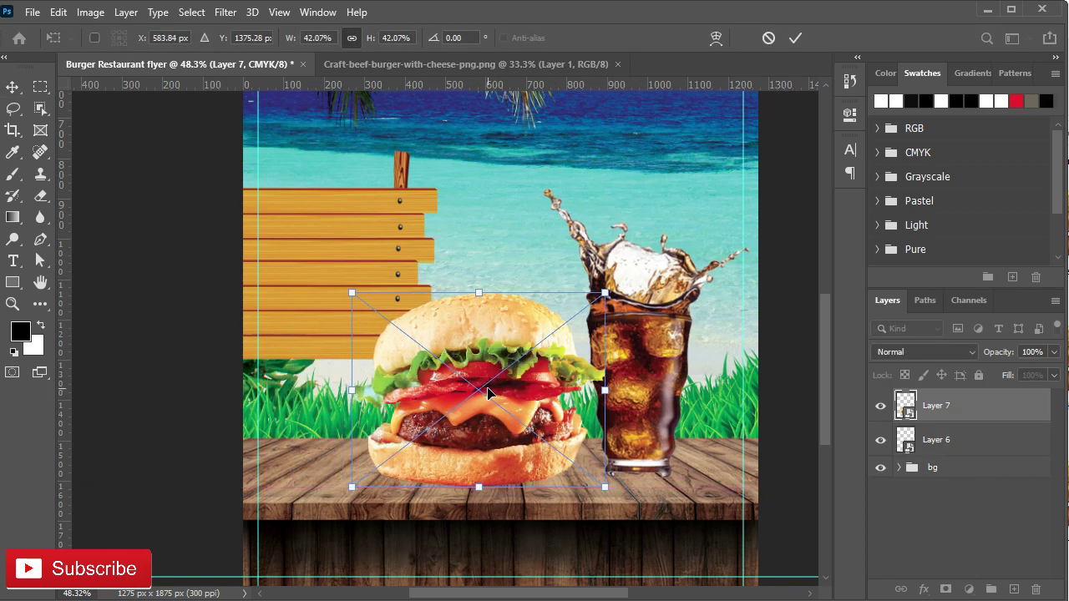
pyautogui.click(795, 38)
# Step: Fine-tune the burger and cola glass positions so they sit side by side
pyautogui.keyDown('alt'); pyautogui.scroll(1, 528, 401); pyautogui.keyUp('alt')
pyautogui.moveTo(662, 411); pyautogui.dragTo(652, 410)
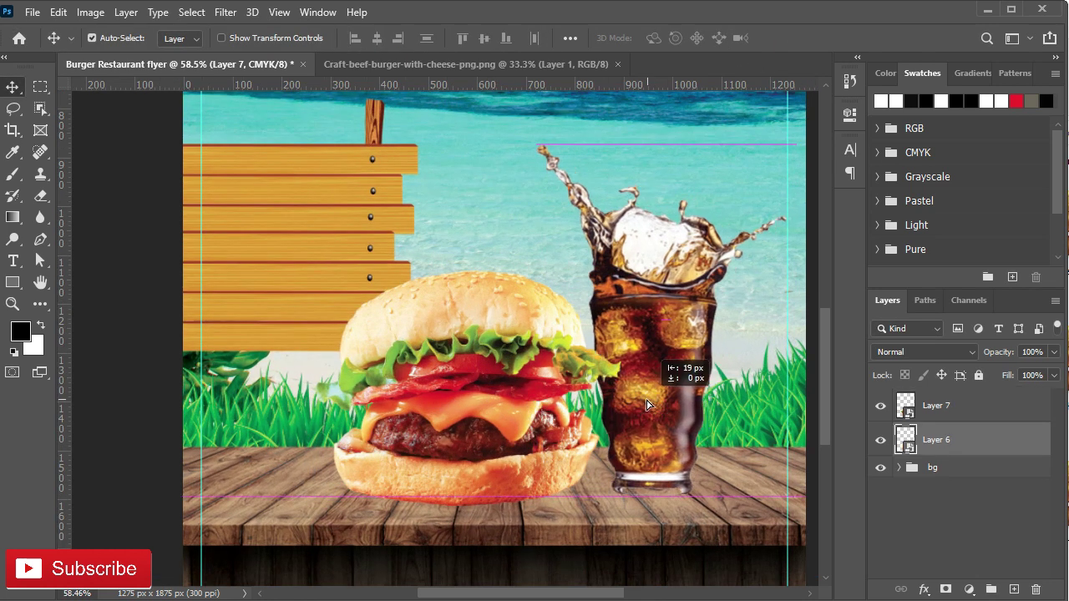
pyautogui.moveTo(632, 365); pyautogui.dragTo(595, 401)
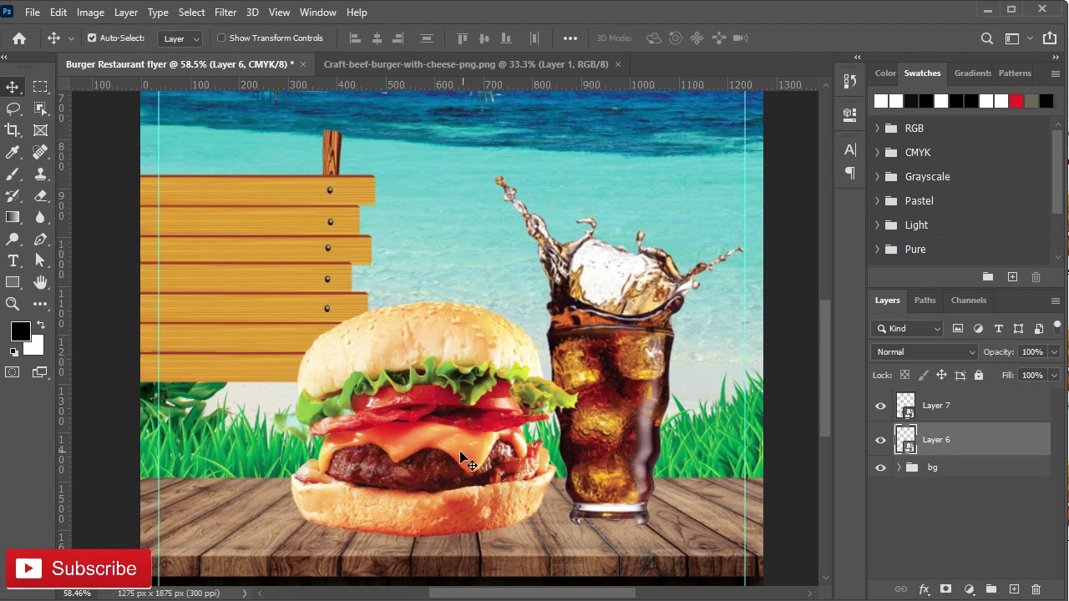
pyautogui.moveTo(462, 457); pyautogui.dragTo(450, 460)
pyautogui.moveTo(613, 409); pyautogui.dragTo(598, 409)
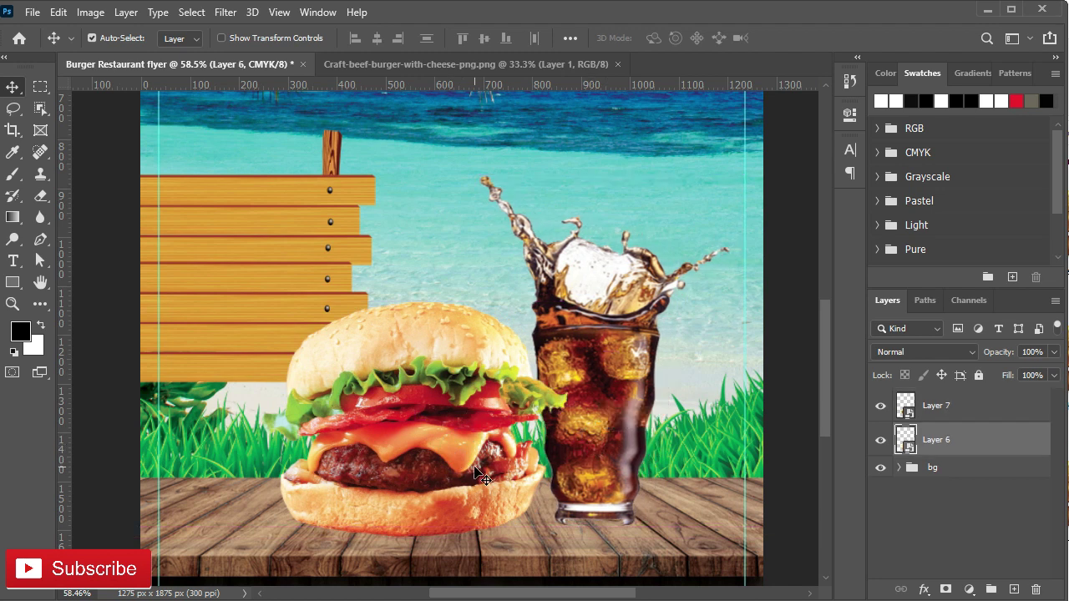
pyautogui.keyDown('alt'); pyautogui.scroll(-1, 482, 476); pyautogui.keyUp('alt')
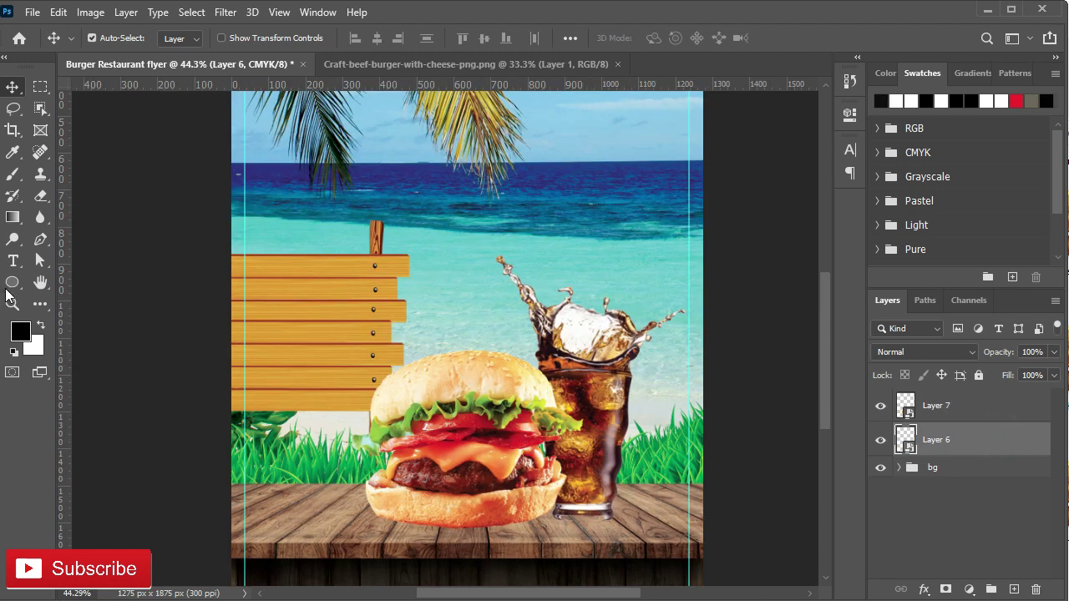
pyautogui.click(12, 283)
# Step: Draw a flat black-filled ellipse under the burger
pyautogui.moveTo(360, 491); pyautogui.dragTo(568, 528)
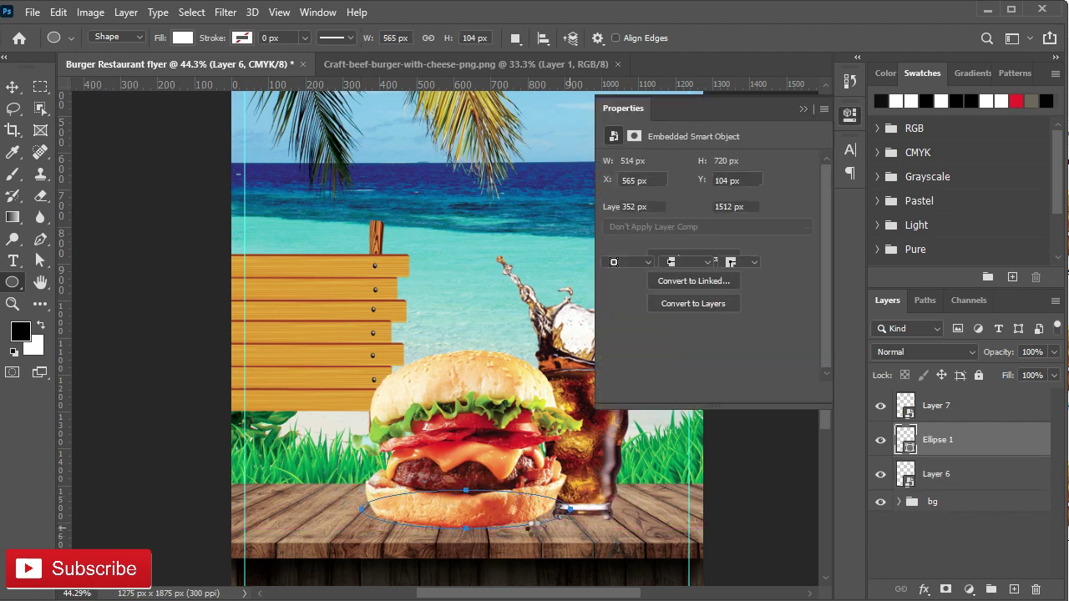
pyautogui.press('v')
pyautogui.click(612, 241)
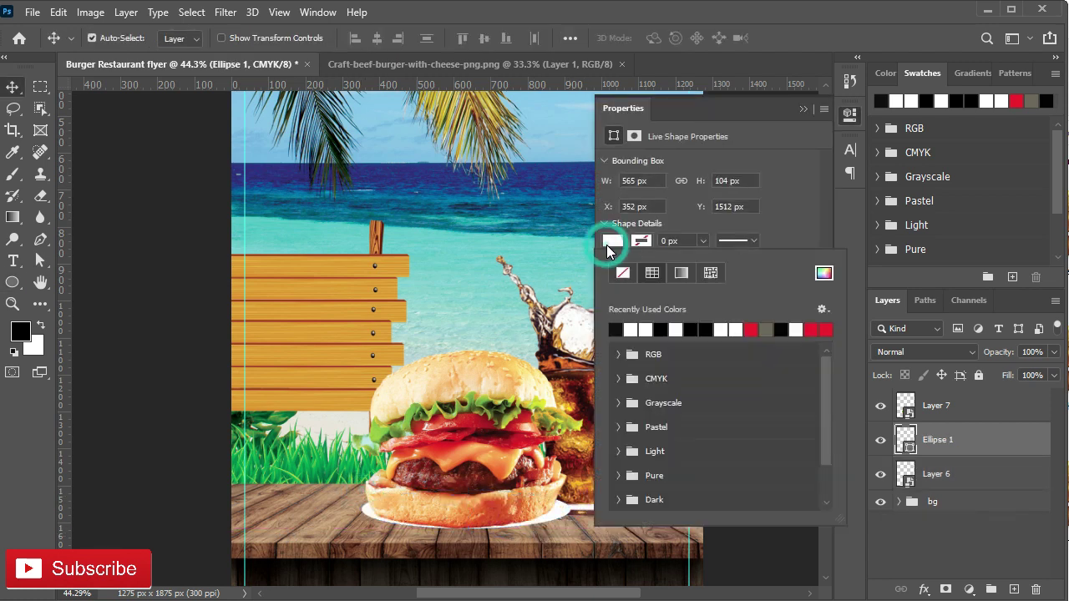
pyautogui.click(614, 329)
pyautogui.click(804, 108)
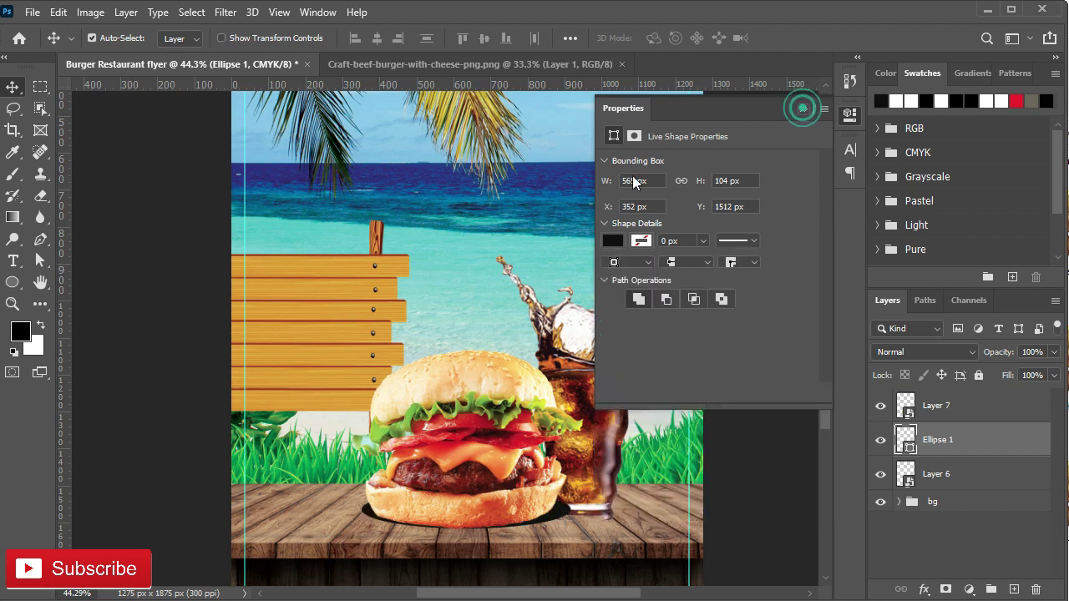
pyautogui.click(804, 109)
# Step: Position the black ellipse just beneath the burger
pyautogui.scroll(2, 373, 501)
pyautogui.moveTo(492, 524); pyautogui.dragTo(469, 479)
pyautogui.moveTo(596, 475); pyautogui.dragTo(595, 487)
pyautogui.press('Up')
pyautogui.press('Up')
pyautogui.press('Up')
pyautogui.press('Up')
pyautogui.press('Up')
pyautogui.press('Up')
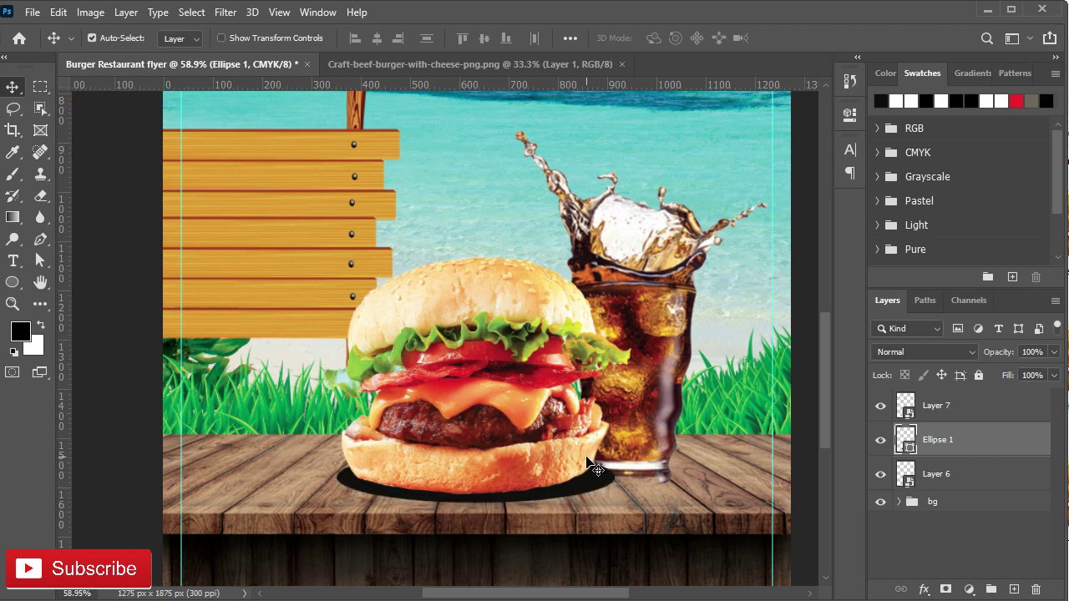
pyautogui.press('Up')
pyautogui.press('Up')
pyautogui.press('Down')
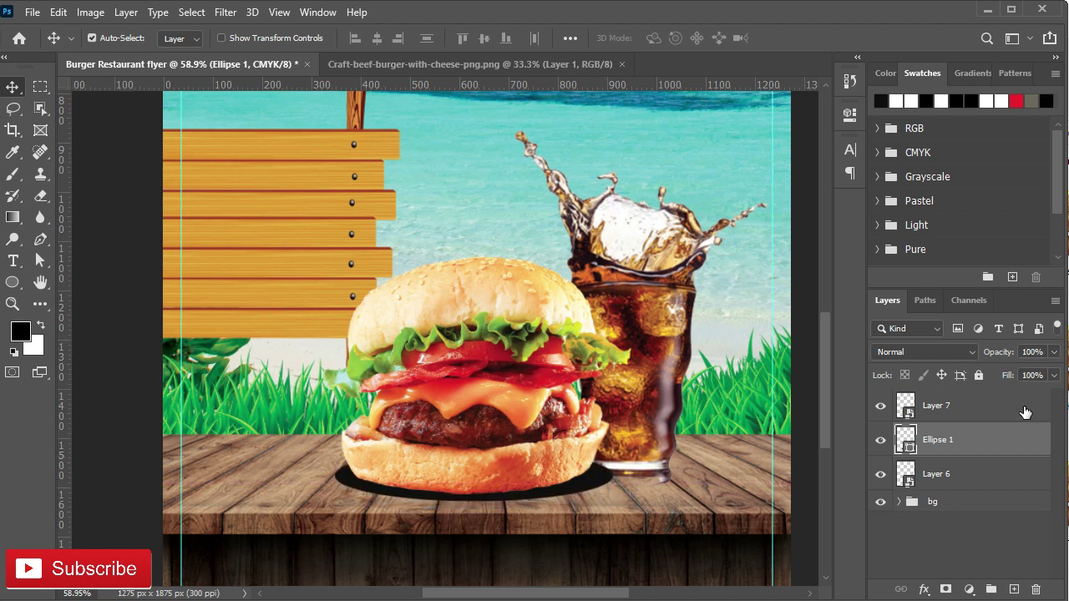
# Step: Undo a first direct blur attempt and convert the ellipse to a smart object
pyautogui.click(225, 12)
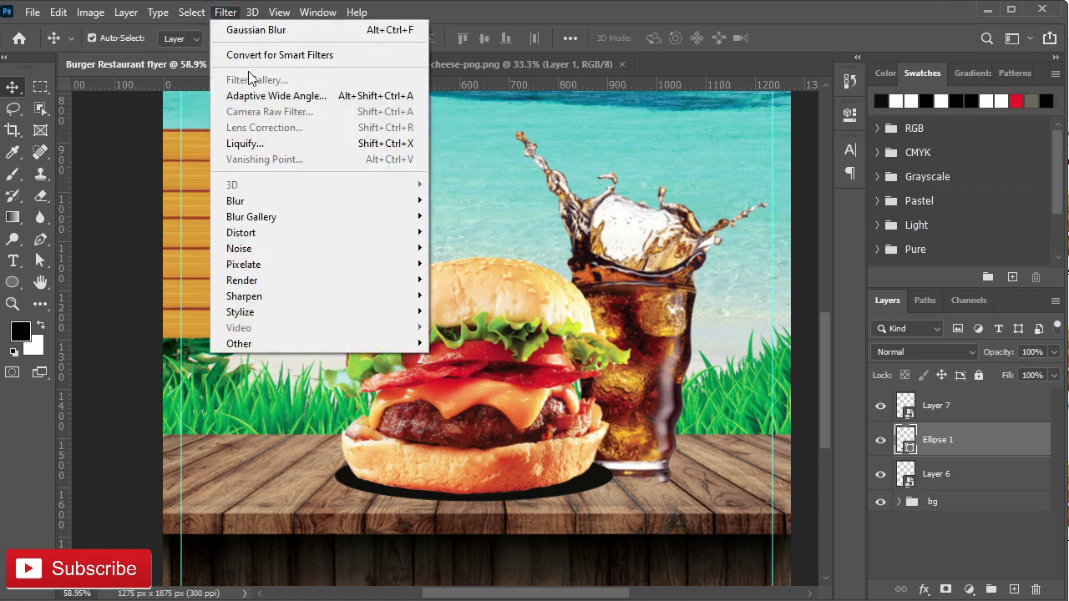
pyautogui.click(258, 30)
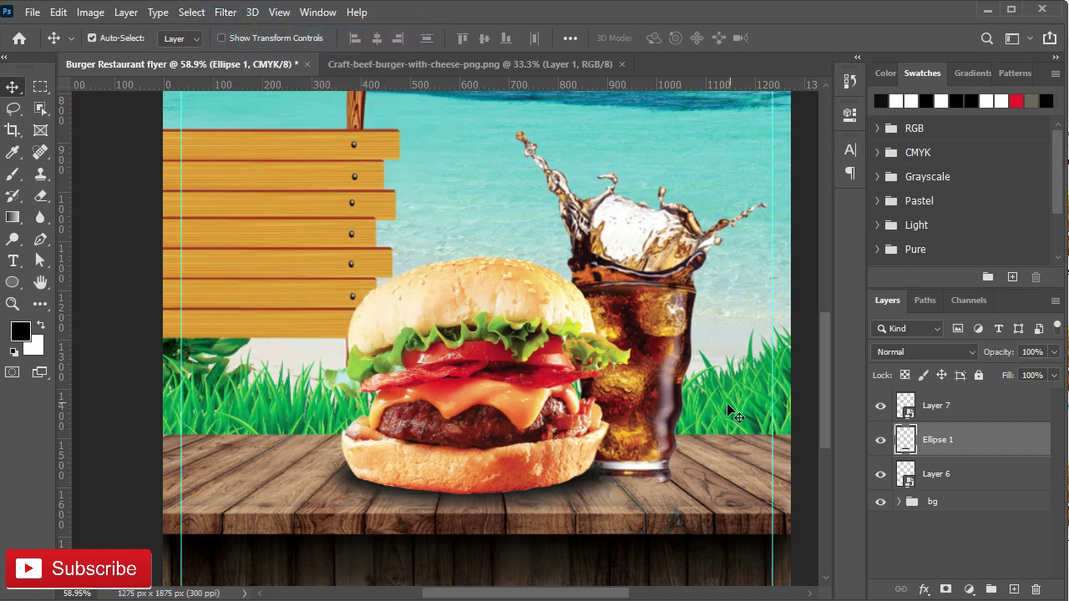
pyautogui.click(986, 445)
pyautogui.click(971, 450)
pyautogui.hotkey('ctrl', 'z')
pyautogui.rightClick(989, 447)
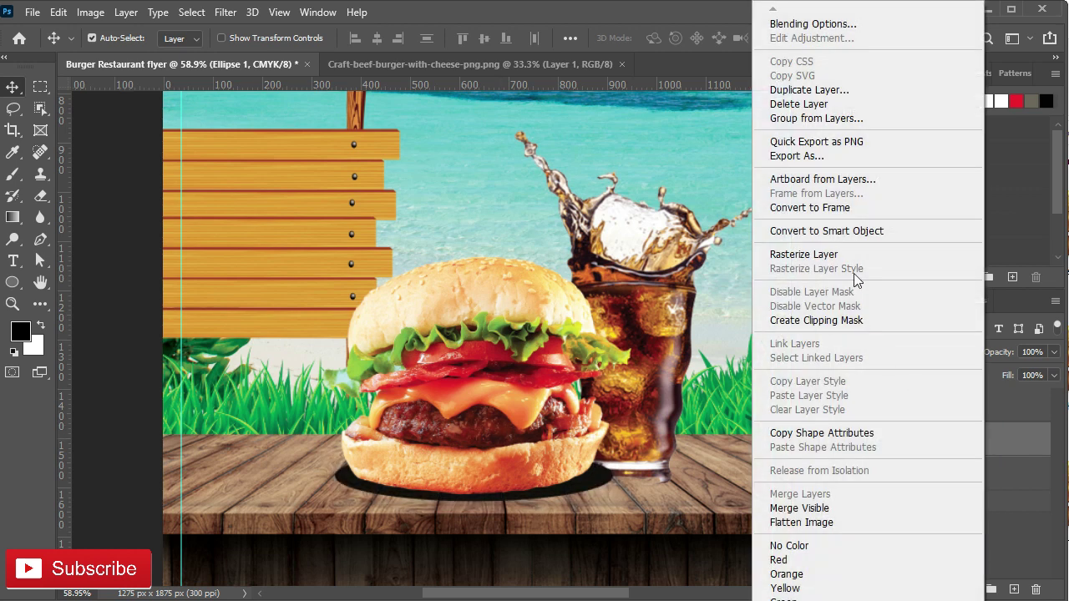
pyautogui.click(844, 232)
# Step: Blur the shadow with a 15.5 px Gaussian Blur and set its opacity to 70%
pyautogui.click(225, 12)
pyautogui.click(255, 29)
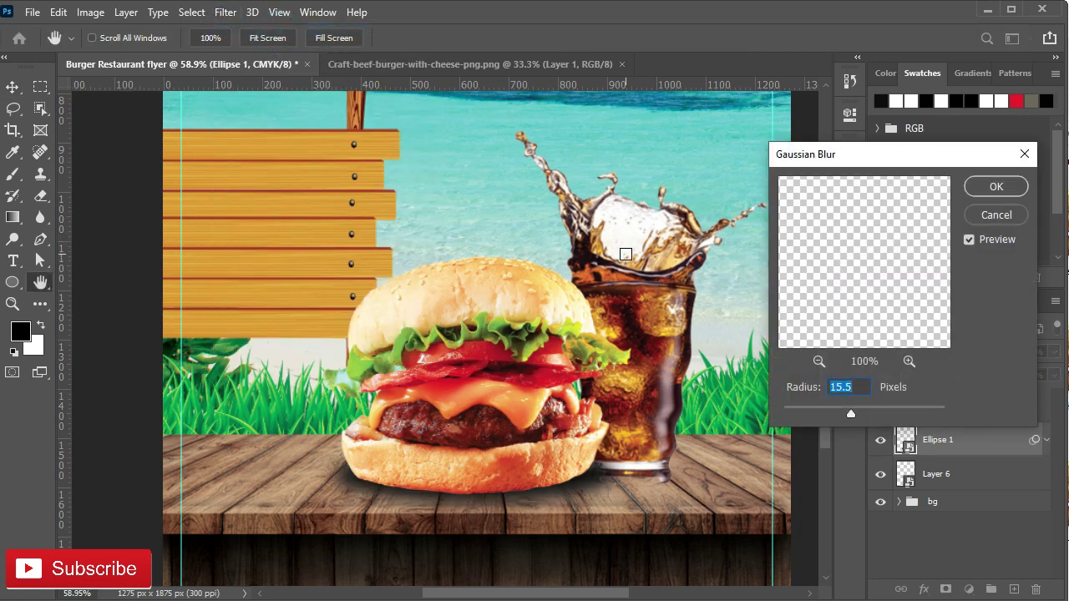
pyautogui.click(981, 187)
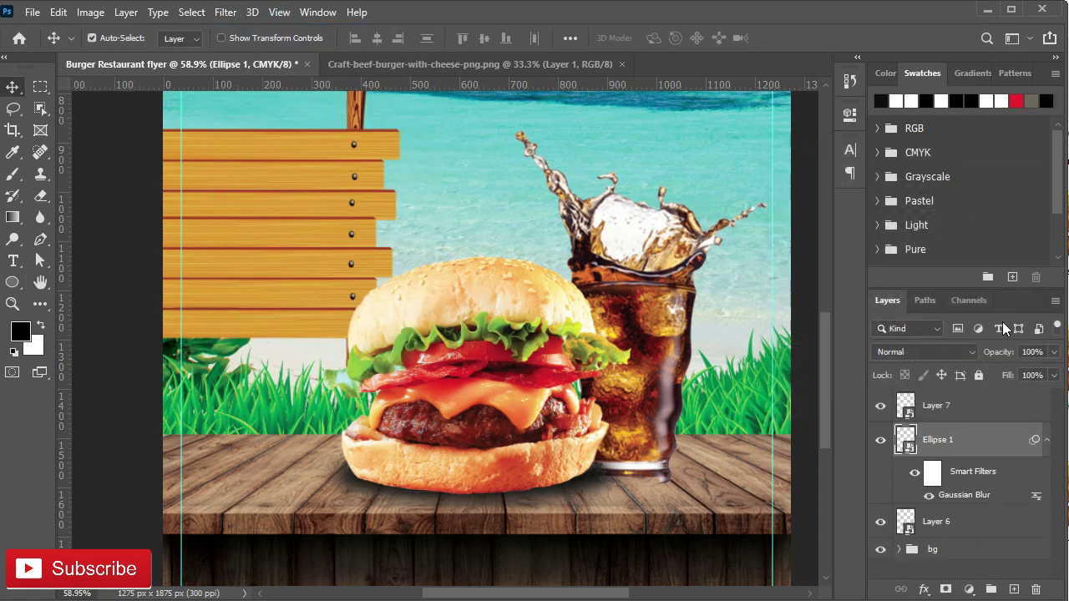
pyautogui.click(1033, 352)
pyautogui.write('4')
pyautogui.press('Return')
pyautogui.write('0')
pyautogui.press('Return')
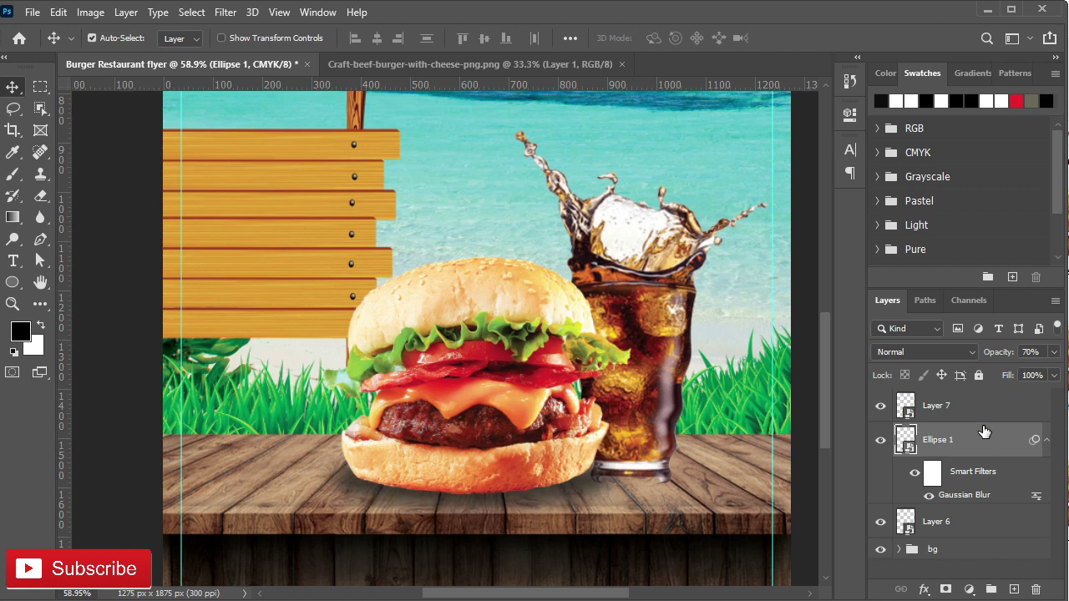
# Step: Shrink the shadow ellipse to about 96%
pyautogui.hotkey('ctrl', 't')
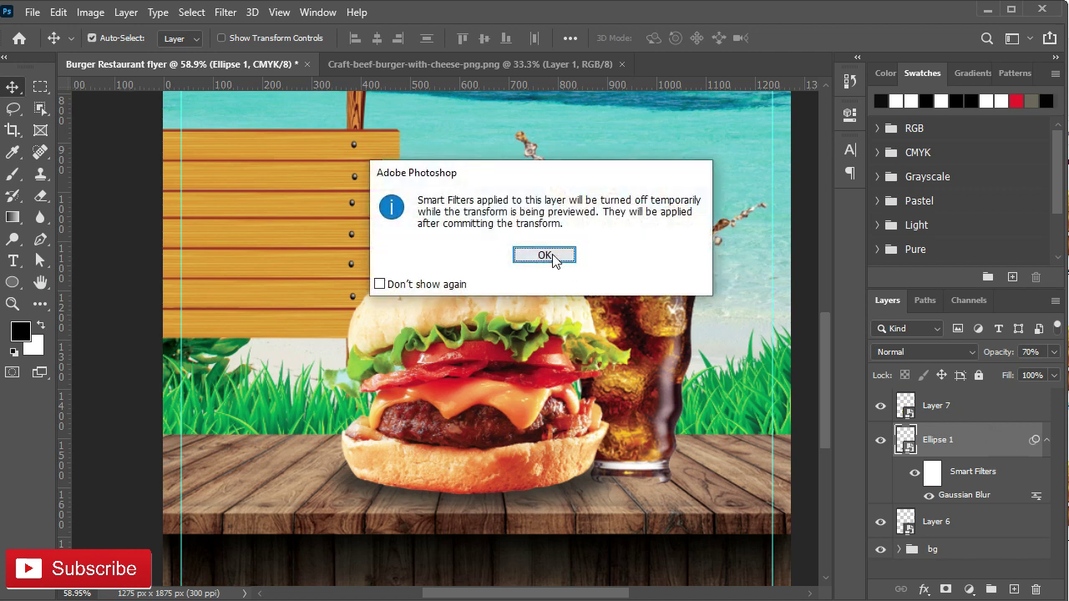
pyautogui.click(547, 253)
pyautogui.moveTo(611, 505); pyautogui.dragTo(600, 500)
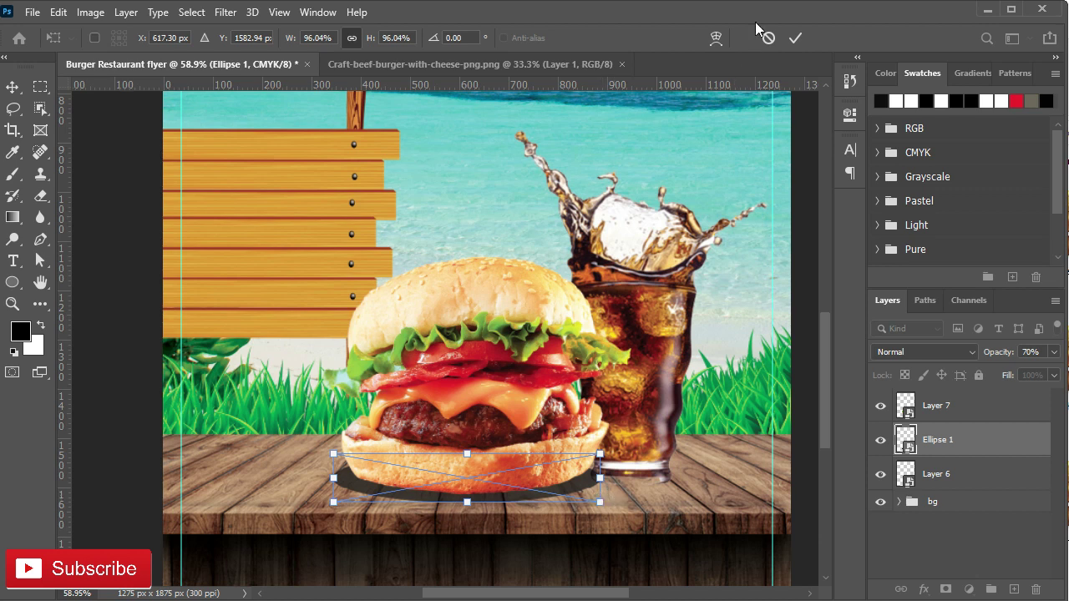
pyautogui.click(795, 38)
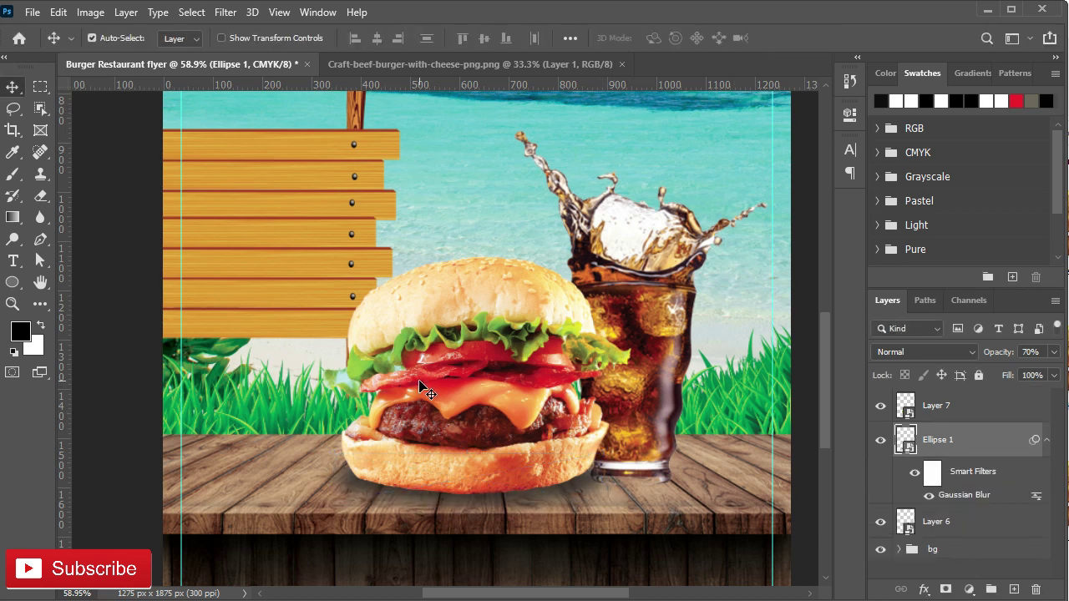
pyautogui.click(1046, 441)
# Step: Zoom in on the burger and glass, select Layer 6, and pick the Ellipse tool
pyautogui.hotkey('ctrl', '+')
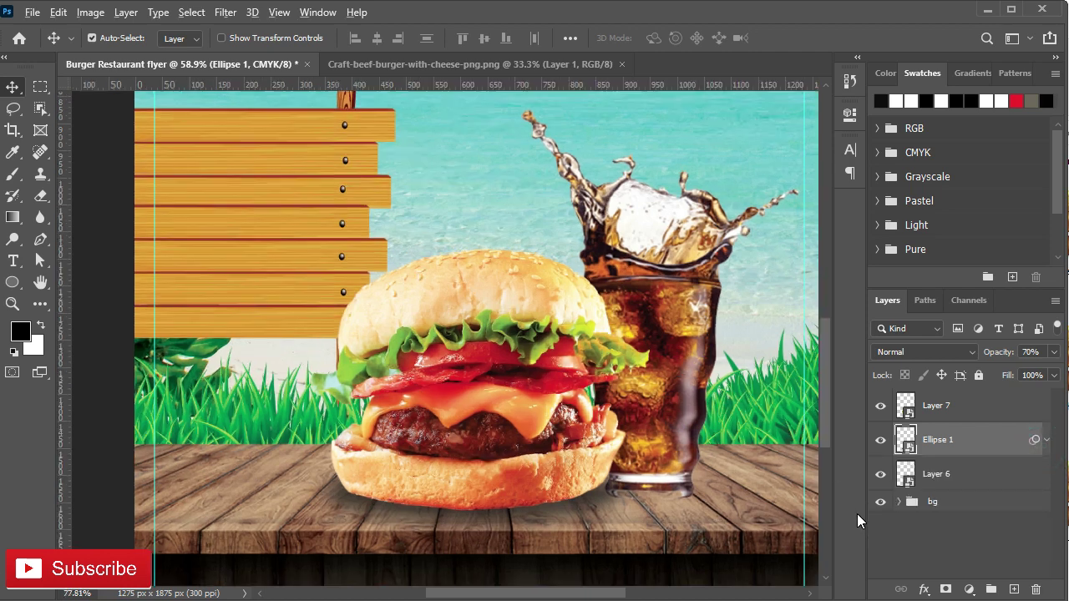
pyautogui.scroll(2, 584, 493)
pyautogui.scroll(1, 533, 473)
pyautogui.scroll(2, 539, 463)
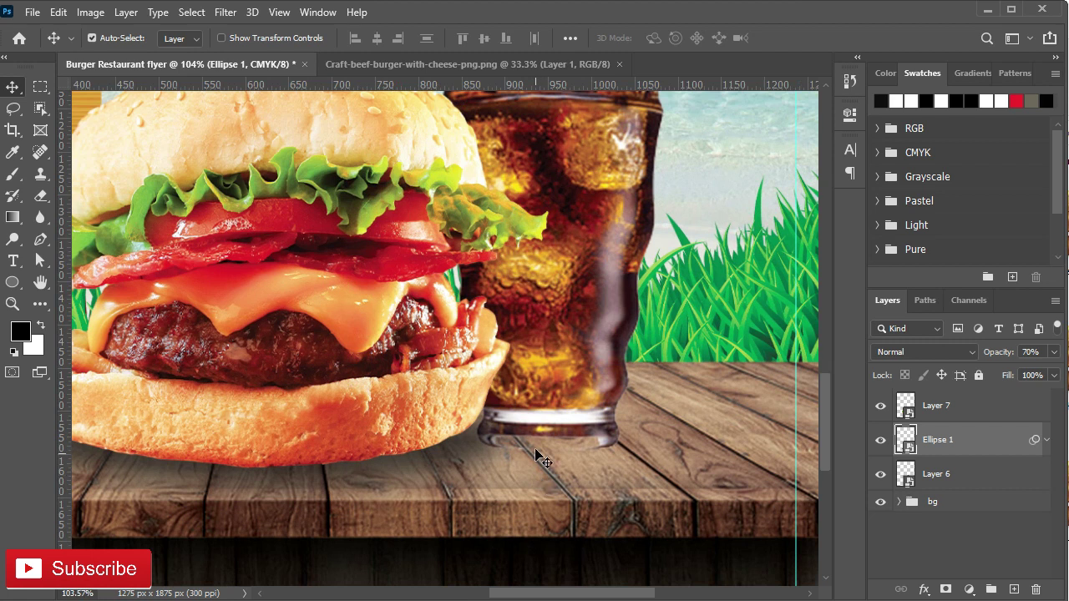
pyautogui.click(543, 406)
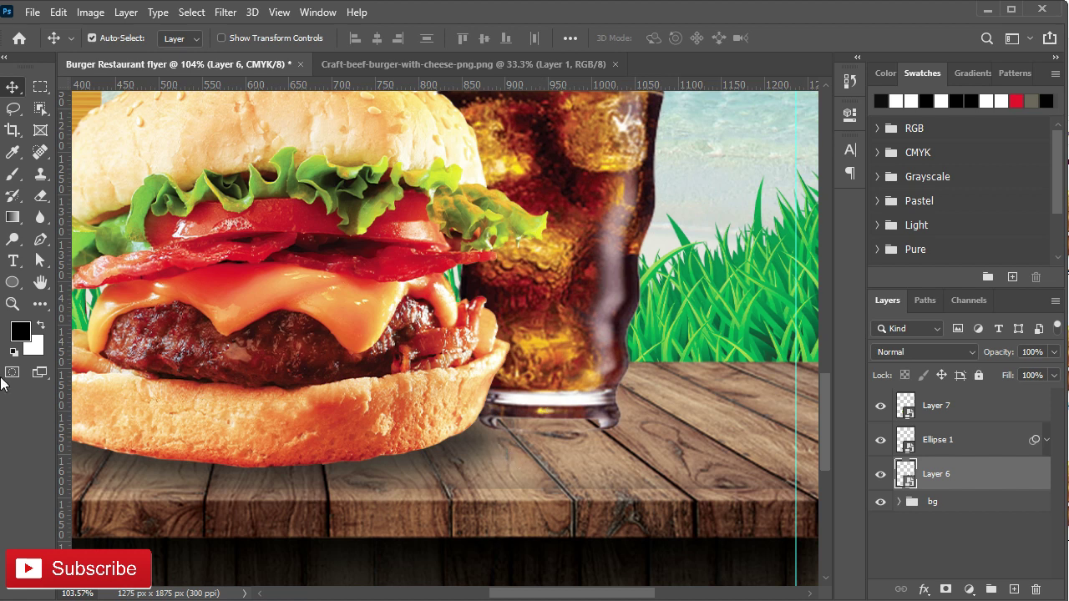
pyautogui.click(12, 282)
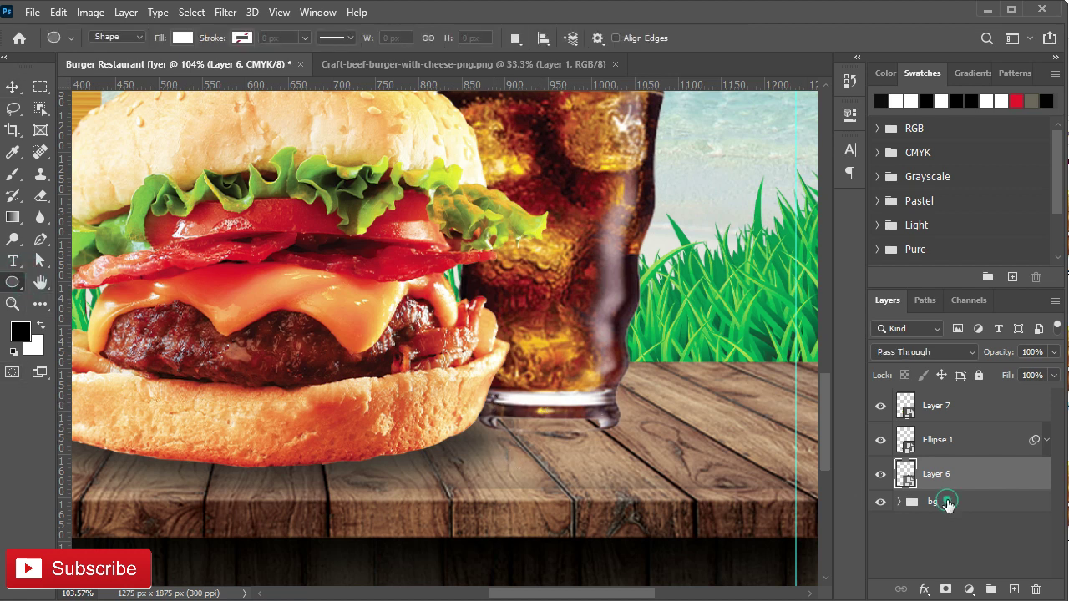
# Step: Draw a flat black-filled ellipse at the base of the cola glass
pyautogui.click(933, 501)
pyautogui.moveTo(469, 403); pyautogui.dragTo(632, 428)
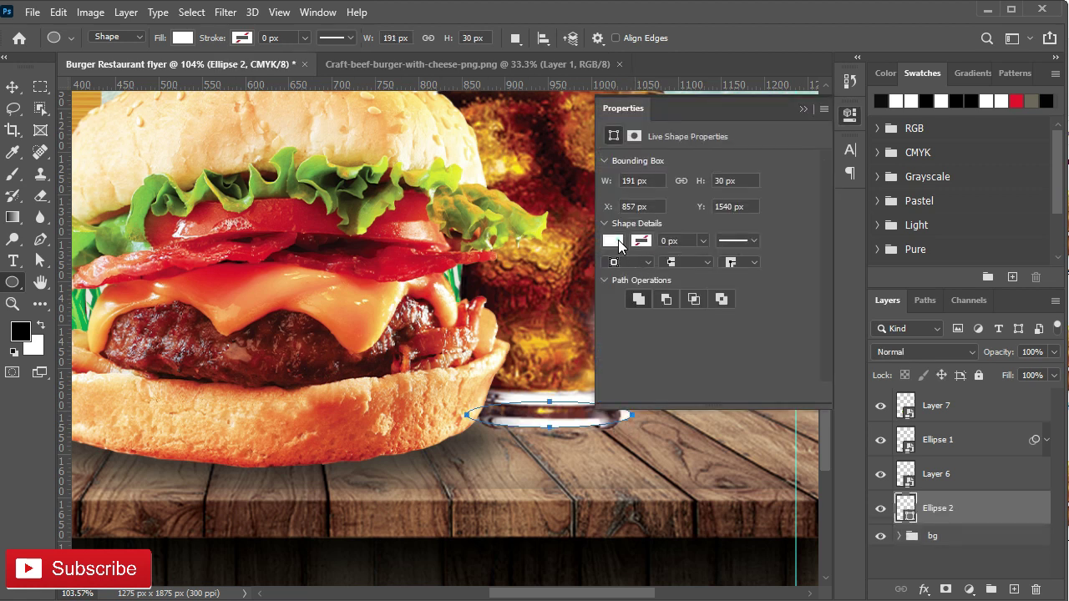
pyautogui.click(612, 241)
pyautogui.click(626, 329)
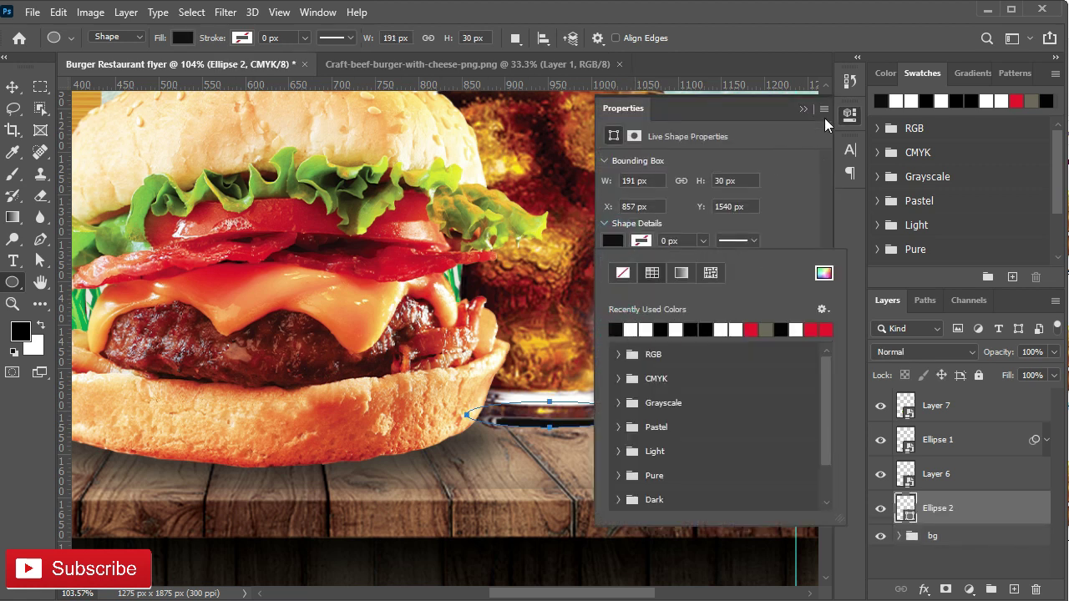
pyautogui.click(802, 108)
pyautogui.click(802, 108)
pyautogui.press('v')
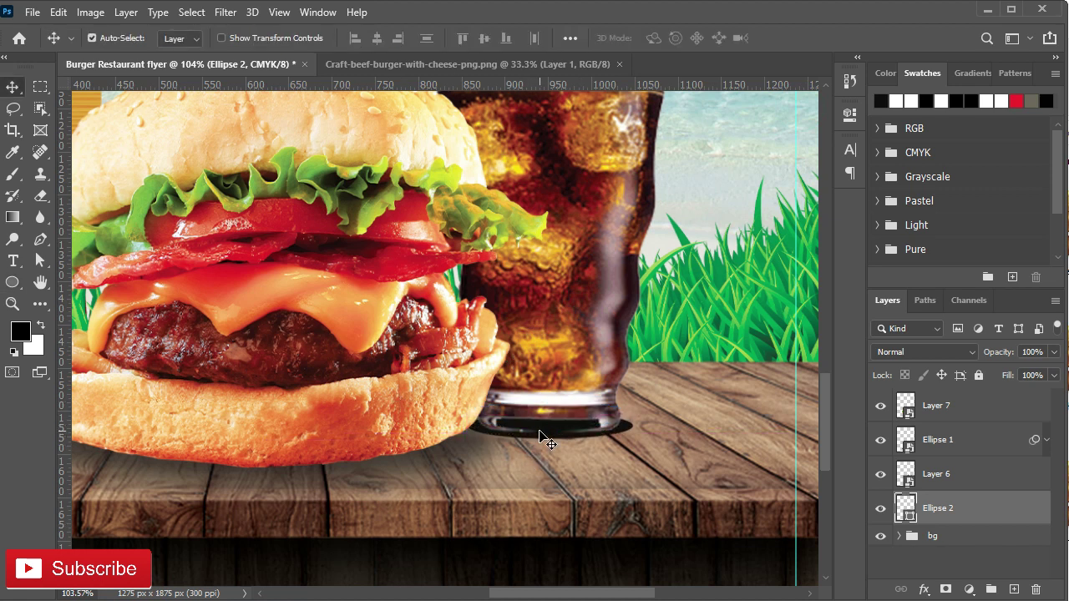
# Step: Convert Ellipse 2 to a smart object and apply a 15.5 px Gaussian Blur
pyautogui.rightClick(967, 517)
pyautogui.click(824, 235)
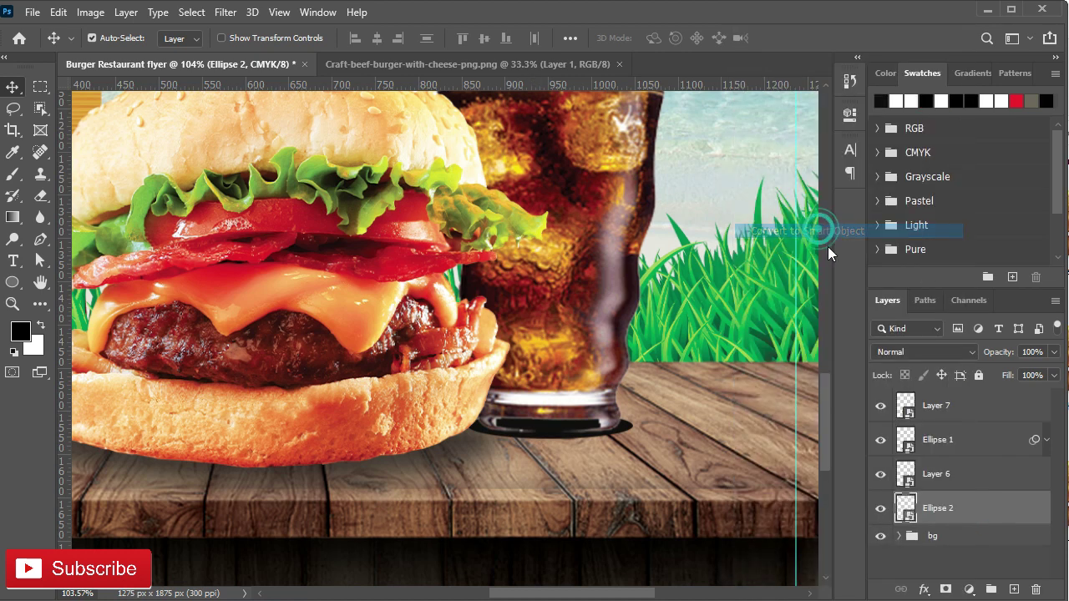
pyautogui.click(226, 11)
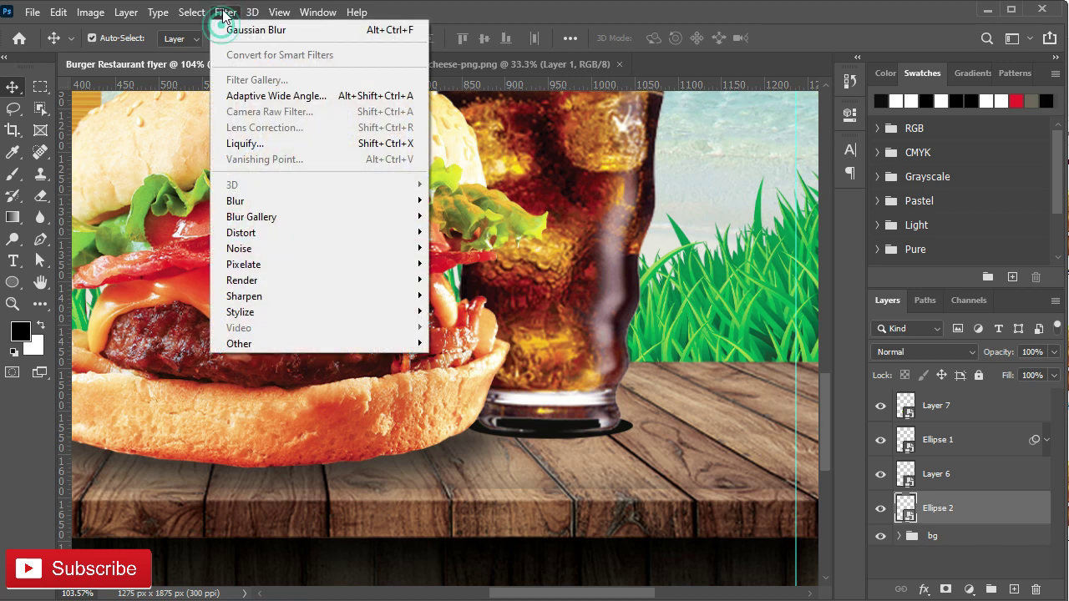
pyautogui.click(244, 29)
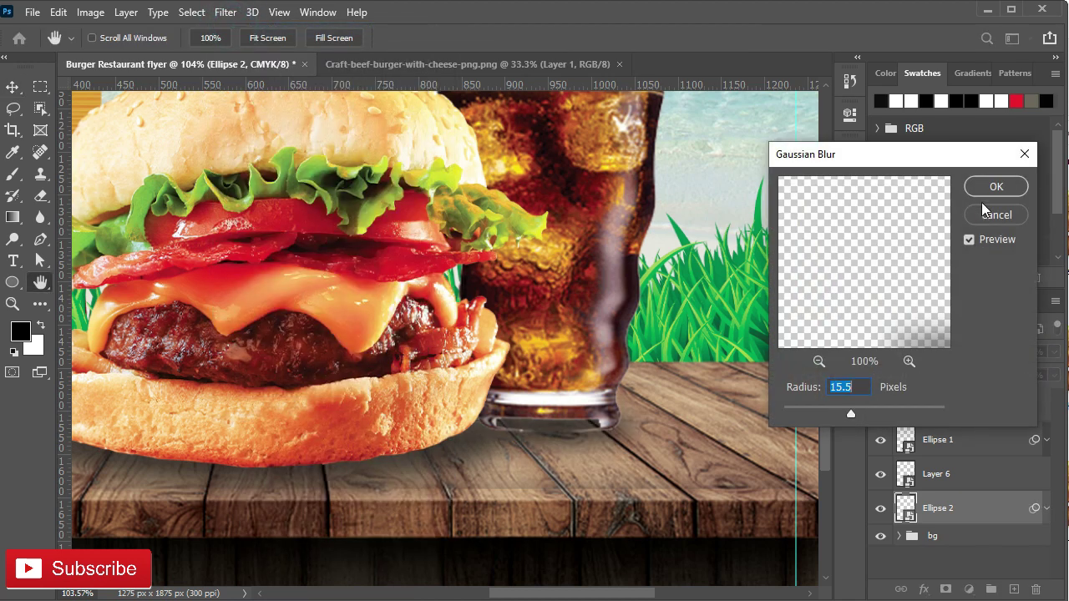
pyautogui.click(993, 187)
pyautogui.click(1047, 507)
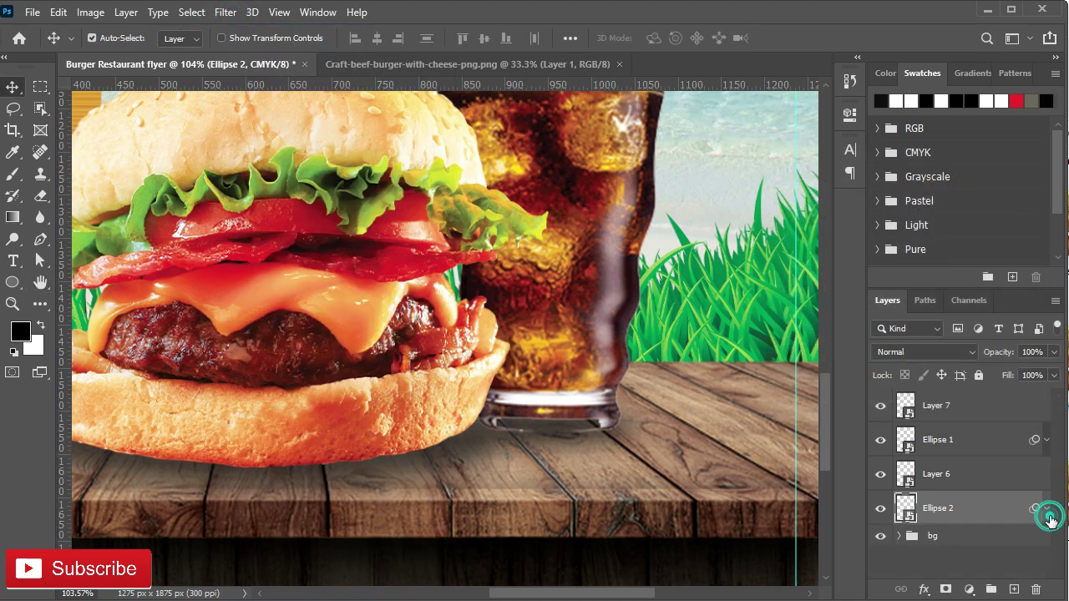
# Step: Lower the glass shadow's opacity to 70%
pyautogui.moveTo(995, 351); pyautogui.dragTo(992, 352)
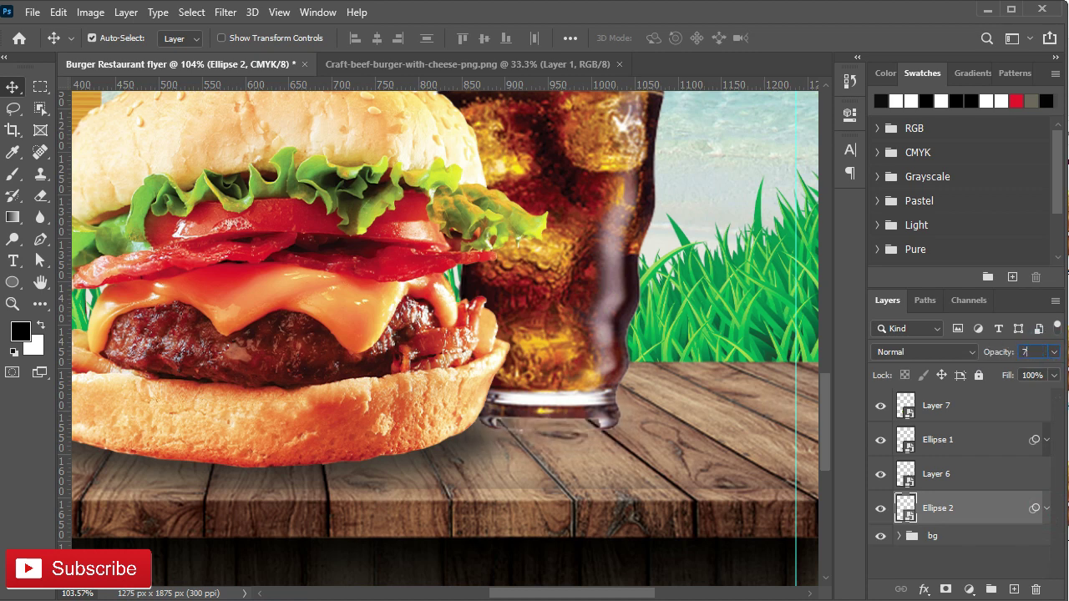
pyautogui.scroll(1, 970, 473)
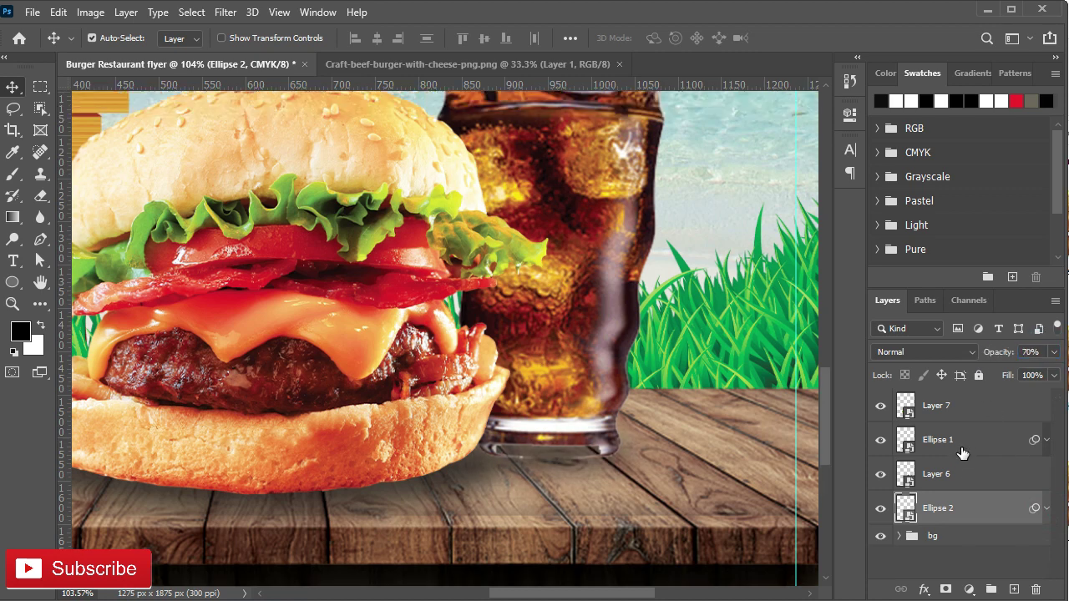
pyautogui.scroll(-1, 472, 504)
pyautogui.scroll(-1, 401, 510)
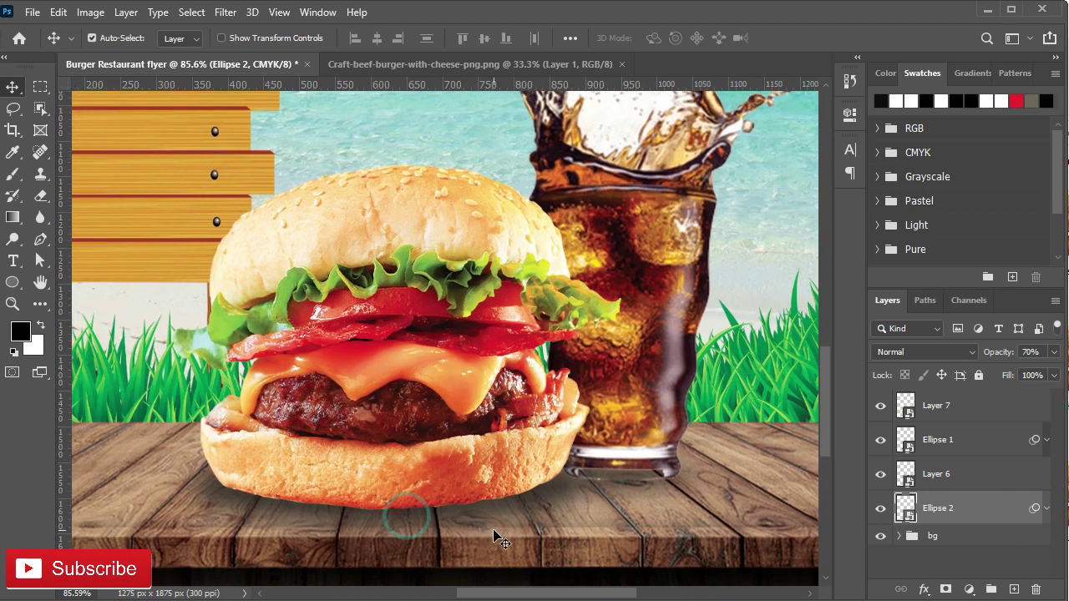
pyautogui.scroll(-1, 494, 535)
pyautogui.scroll(-1, 498, 529)
pyautogui.scroll(-1, 538, 531)
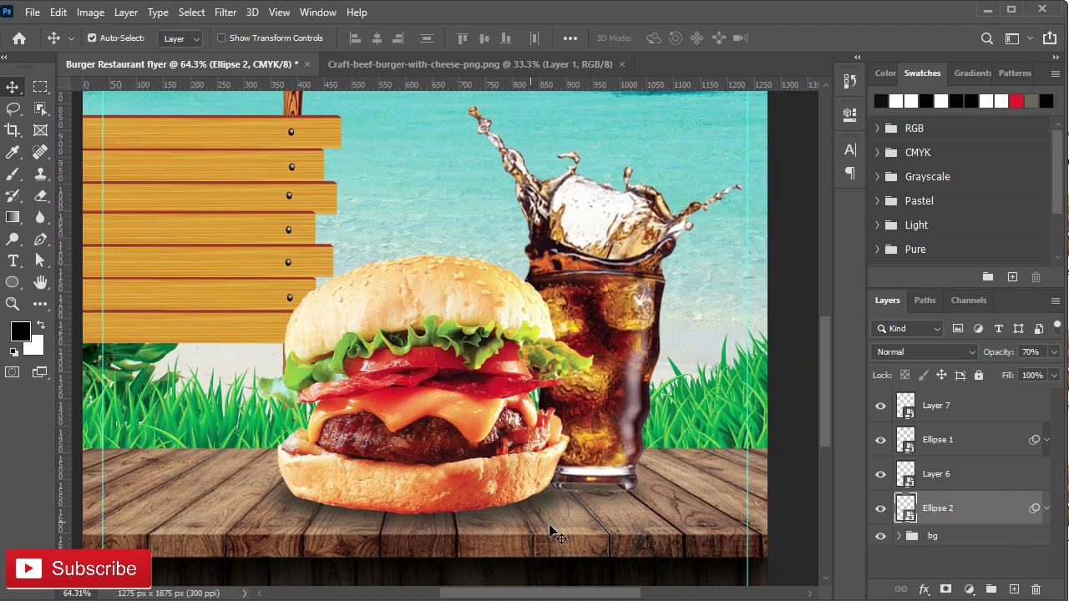
pyautogui.scroll(10, 951, 495)
pyautogui.scroll(5, 951, 467)
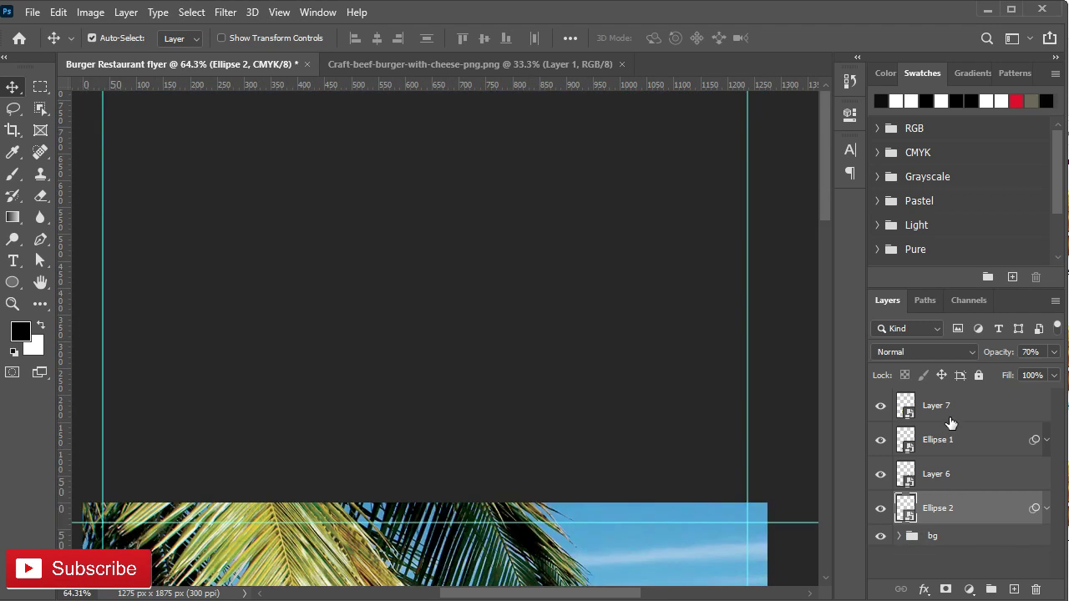
pyautogui.scroll(-5, 951, 419)
# Step: Group Layer 7, Ellipse 1, Layer 6 and Ellipse 2 and name the group 'image'
pyautogui.keyDown('shift'); pyautogui.click(948, 415); pyautogui.keyUp('shift')
pyautogui.hotkey('ctrl', 'g')
pyautogui.doubleClick(944, 398)
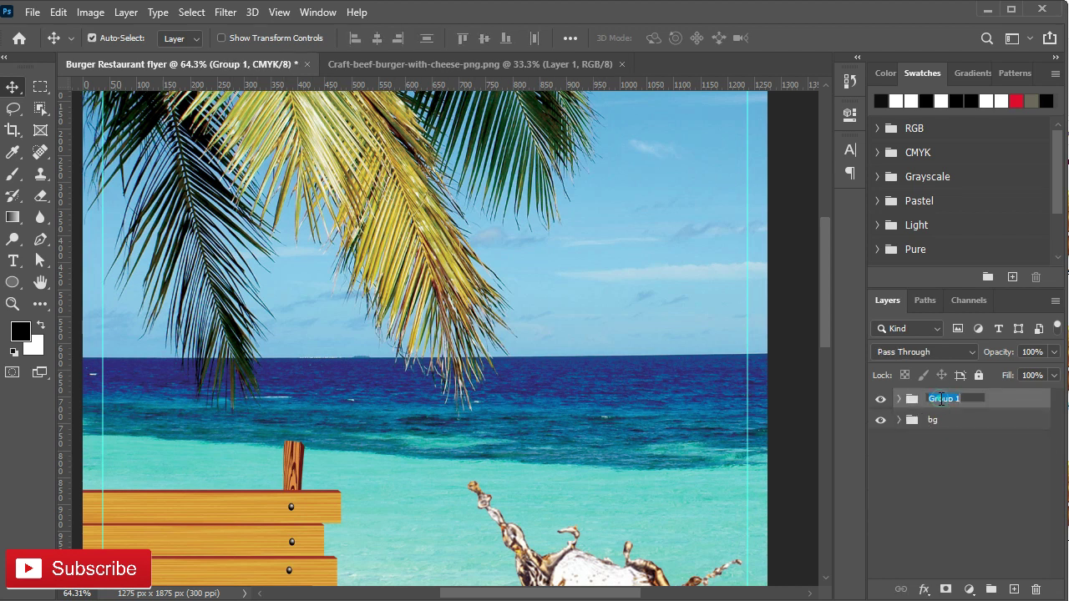
pyautogui.write('im')
pyautogui.press('Return')
# Step: Pan and zoom to bring the signboard, burger and drink into view
pyautogui.moveTo(362, 423)
pyautogui.mouseDown()
pyautogui.moveTo(575, 313)
pyautogui.moveTo(433, 196)
pyautogui.mouseUp()
pyautogui.scroll(-3, 432, 196)
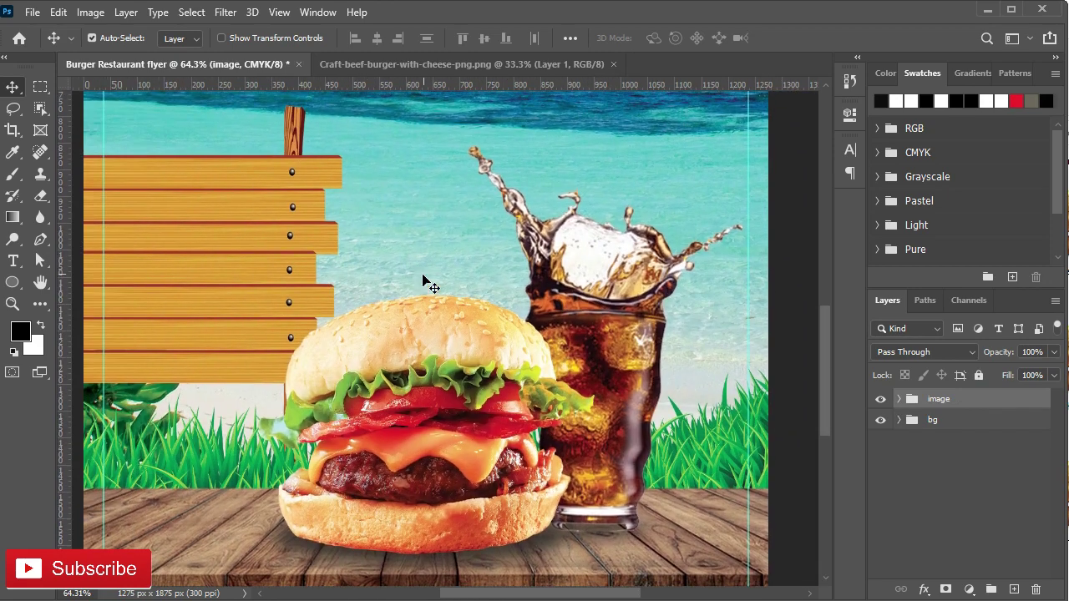
pyautogui.scroll(2, 425, 282)
pyautogui.moveTo(311, 249); pyautogui.dragTo(403, 312)
pyautogui.scroll(1, 305, 314)
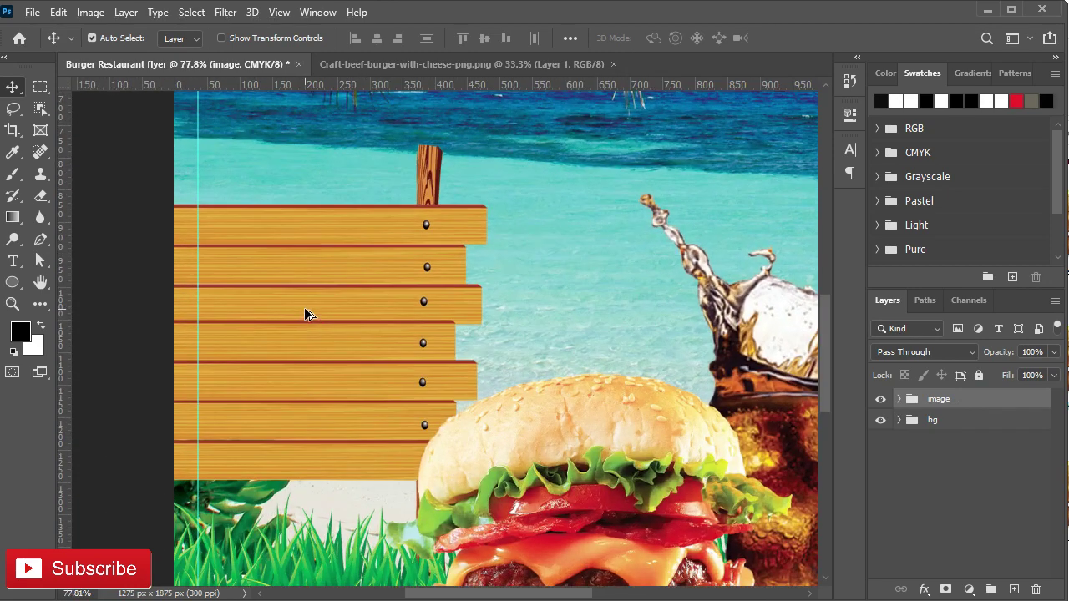
pyautogui.scroll(1, 306, 321)
pyautogui.scroll(2, 241, 329)
# Step: Add the text 'Buy Two Get A Cola' on the signboard
pyautogui.press('t')
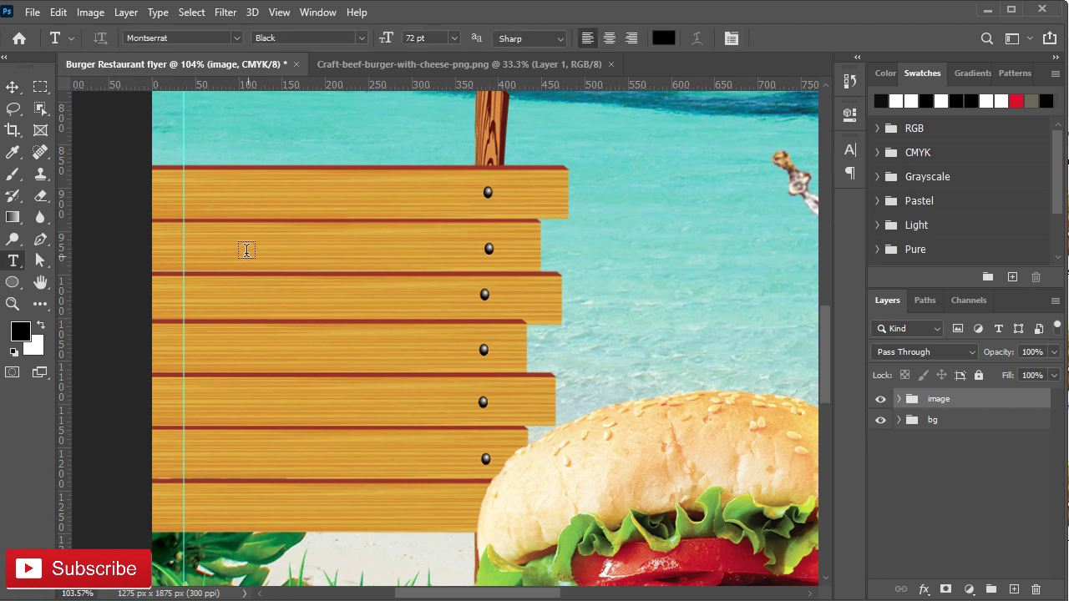
pyautogui.click(236, 260)
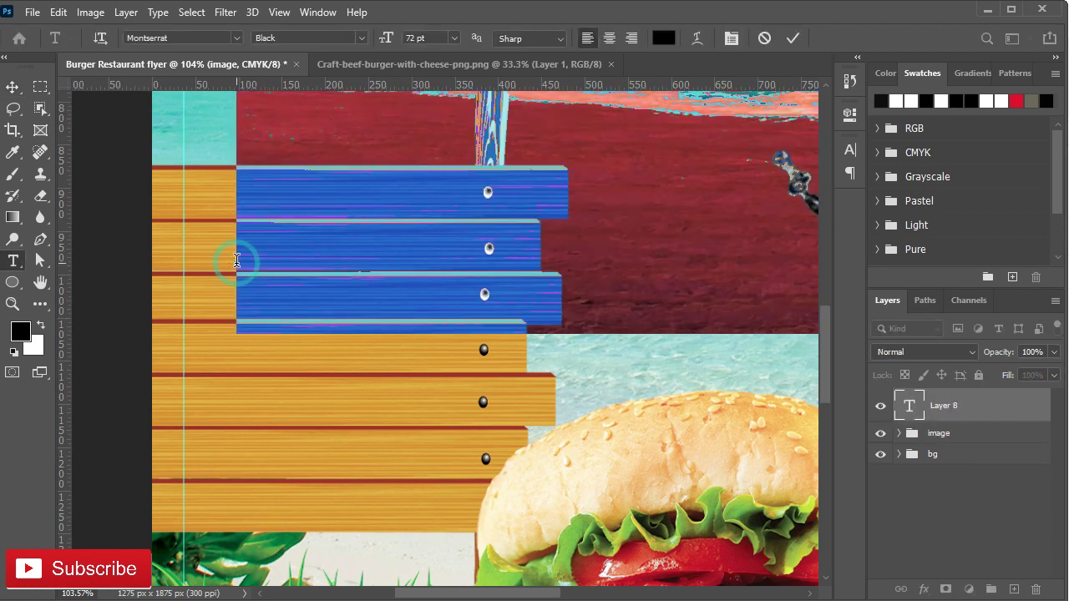
pyautogui.write('Buy')
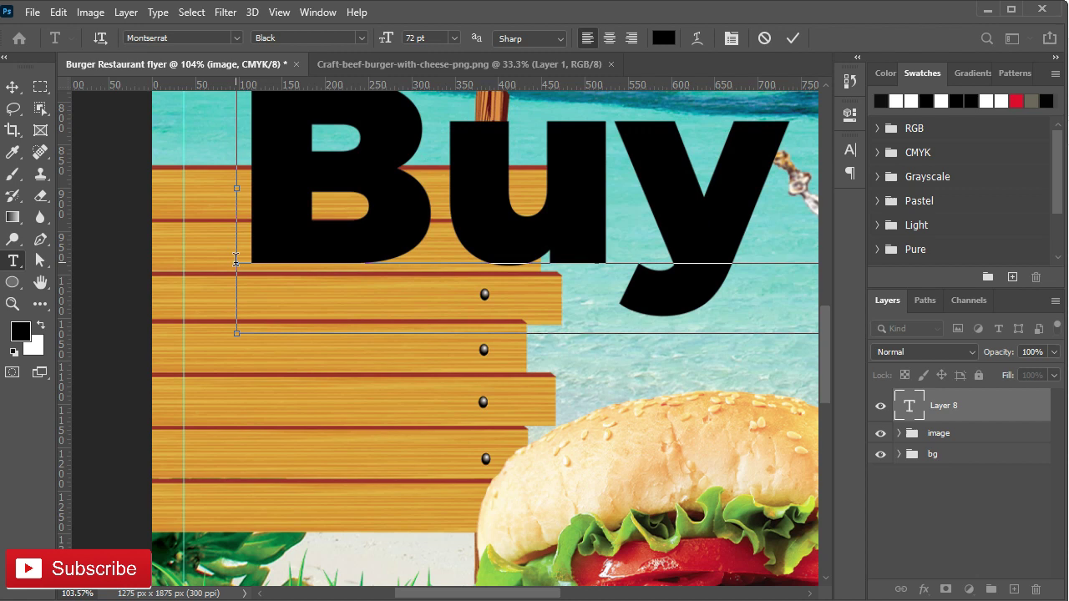
pyautogui.click(789, 40)
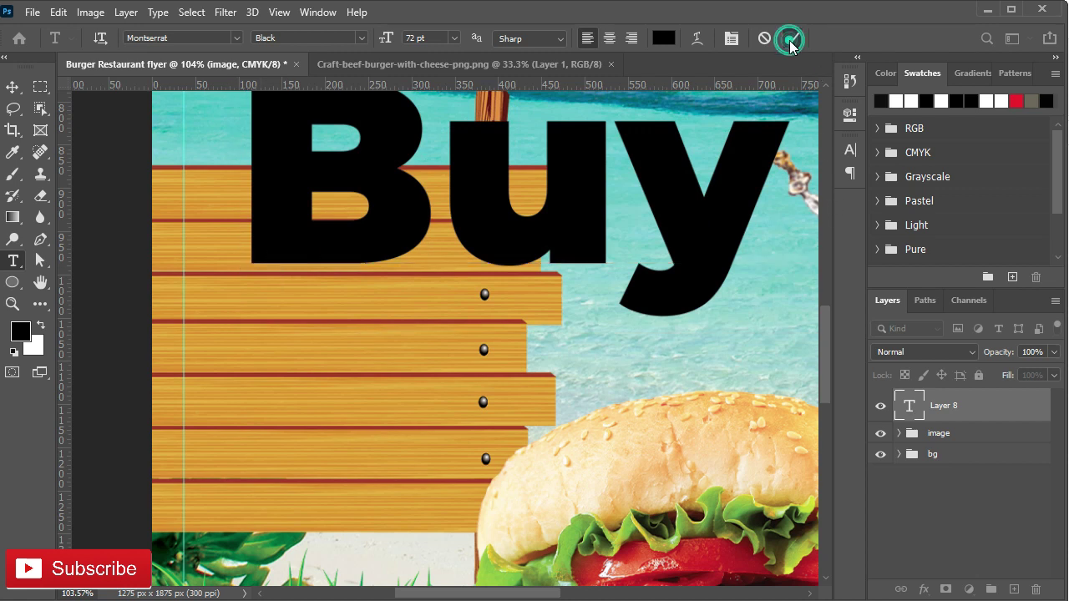
# Step: Set the text colour to white in the Character panel
pyautogui.click(850, 150)
pyautogui.click(794, 246)
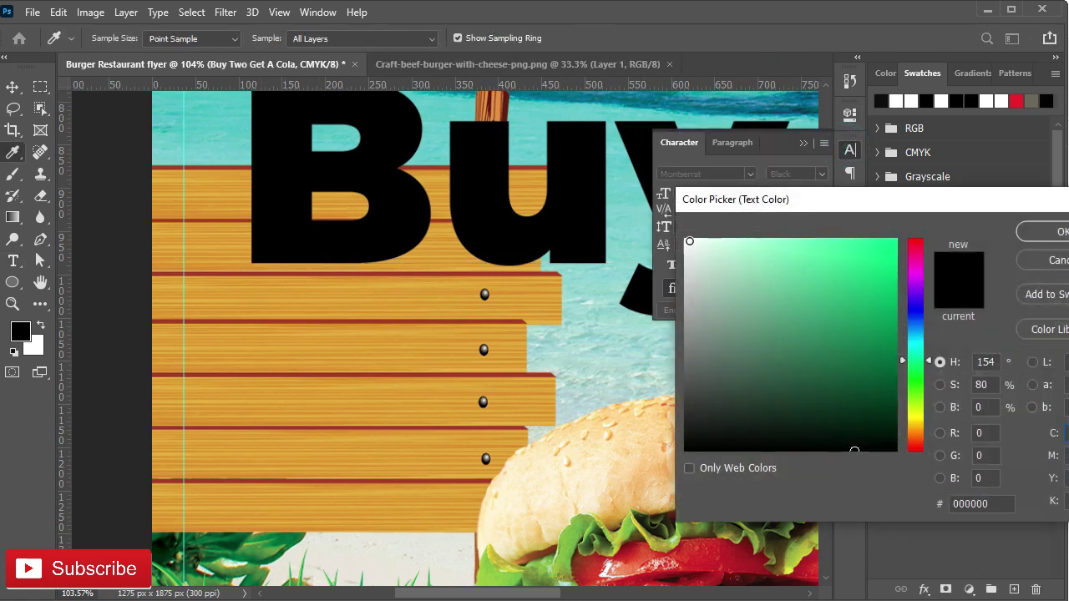
pyautogui.click(687, 241)
pyautogui.press('Return')
pyautogui.click(714, 173)
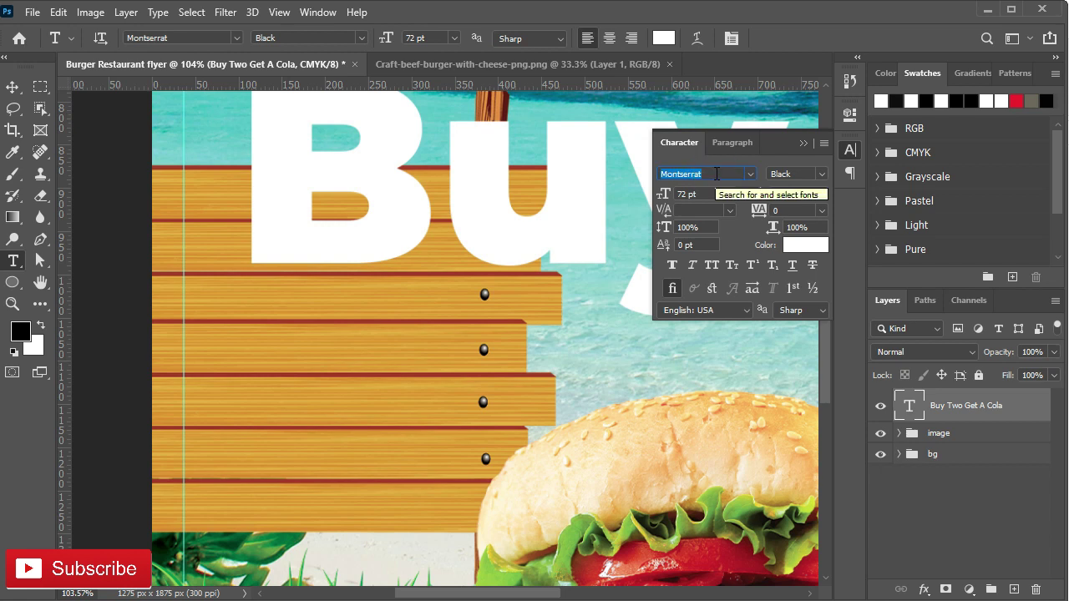
# Step: Change the headline font to Rogeu Regular
pyautogui.write('aa')
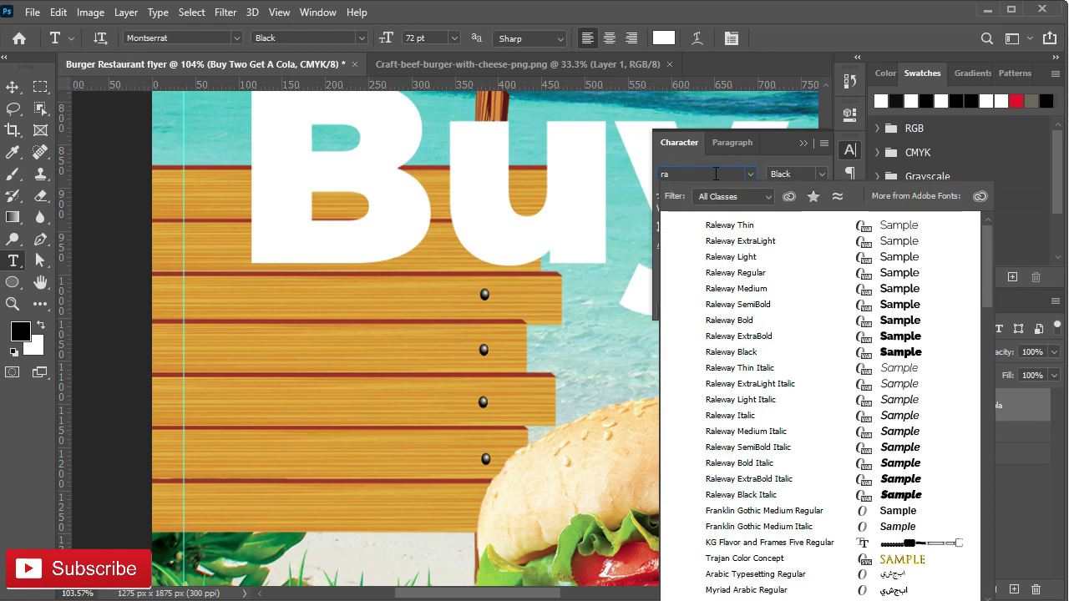
pyautogui.press('Escape')
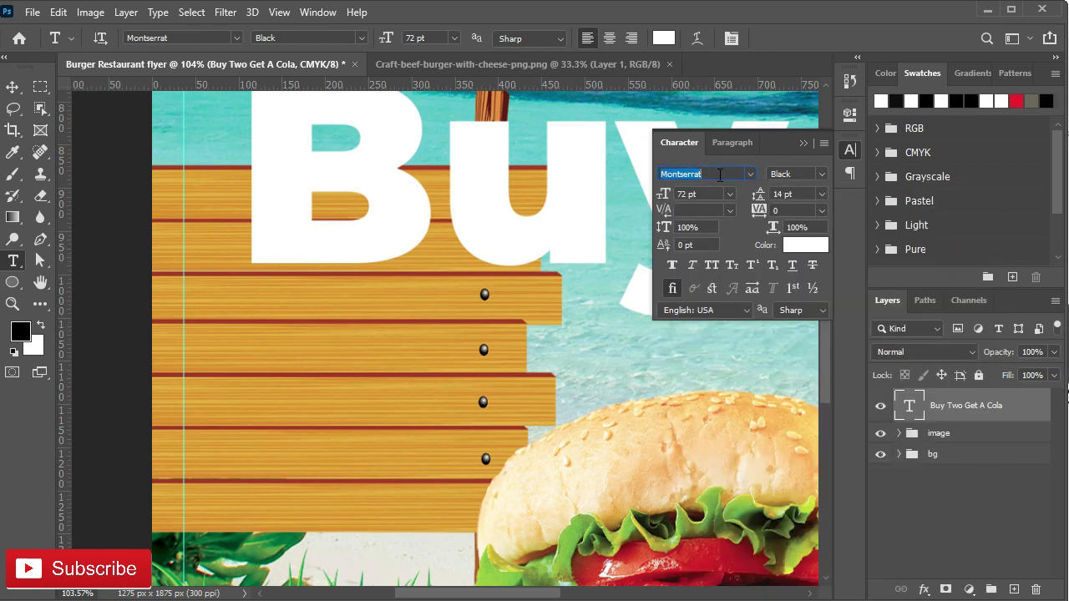
pyautogui.write('rog')
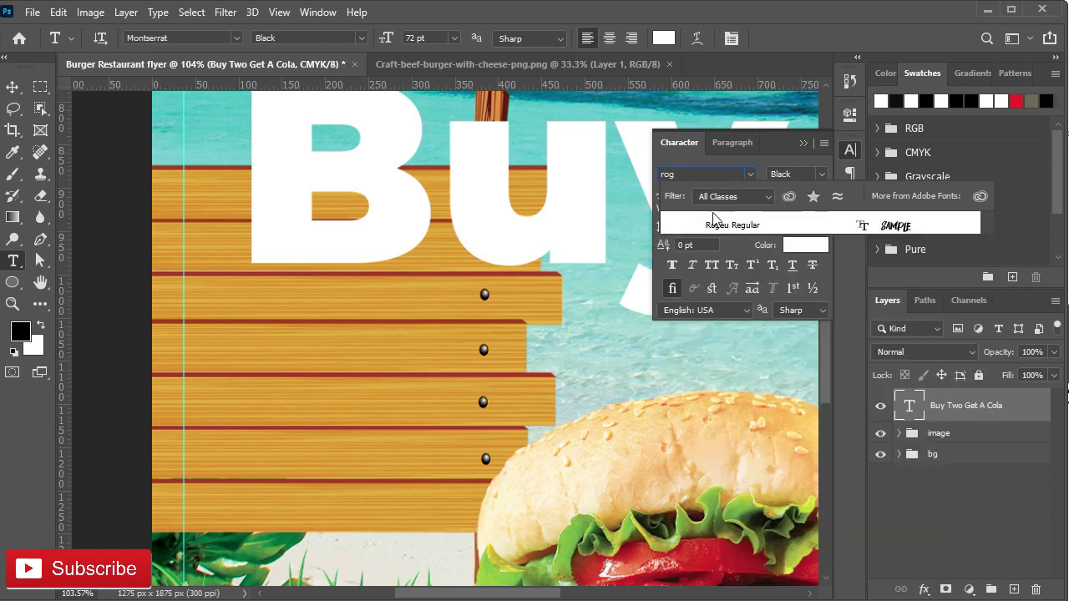
pyautogui.click(714, 218)
pyautogui.click(804, 143)
pyautogui.scroll(-2, 488, 213)
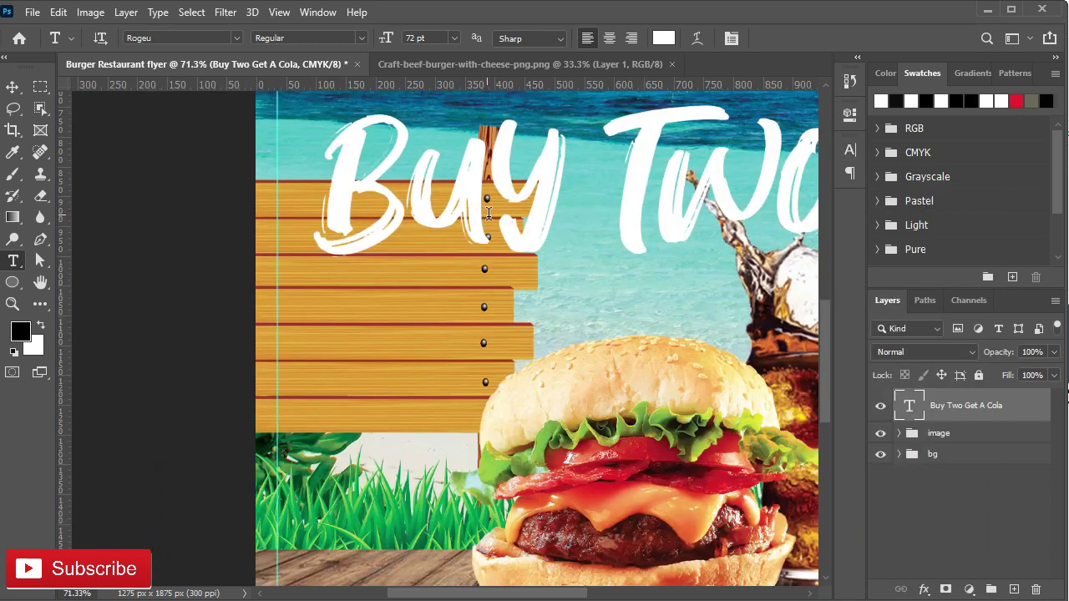
pyautogui.scroll(-2, 488, 213)
pyautogui.moveTo(568, 219); pyautogui.dragTo(475, 294)
# Step: Insert a line break after 'Buy Two' in the headline
pyautogui.click(619, 270)
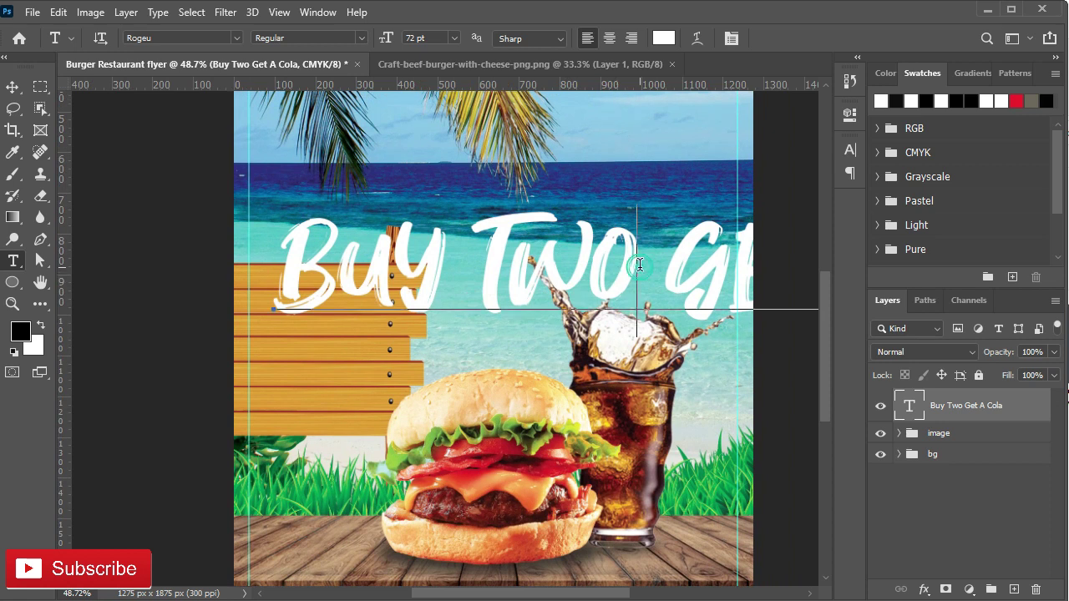
pyautogui.click(469, 299)
pyautogui.press('Return')
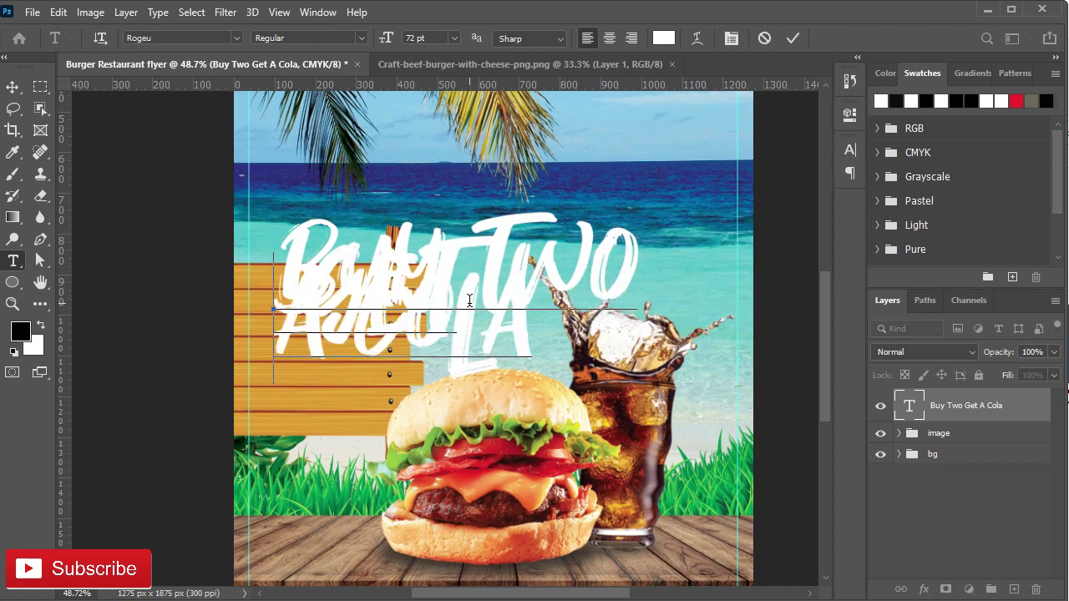
pyautogui.click(792, 38)
# Step: Set the headline's line spacing to Auto
pyautogui.click(849, 150)
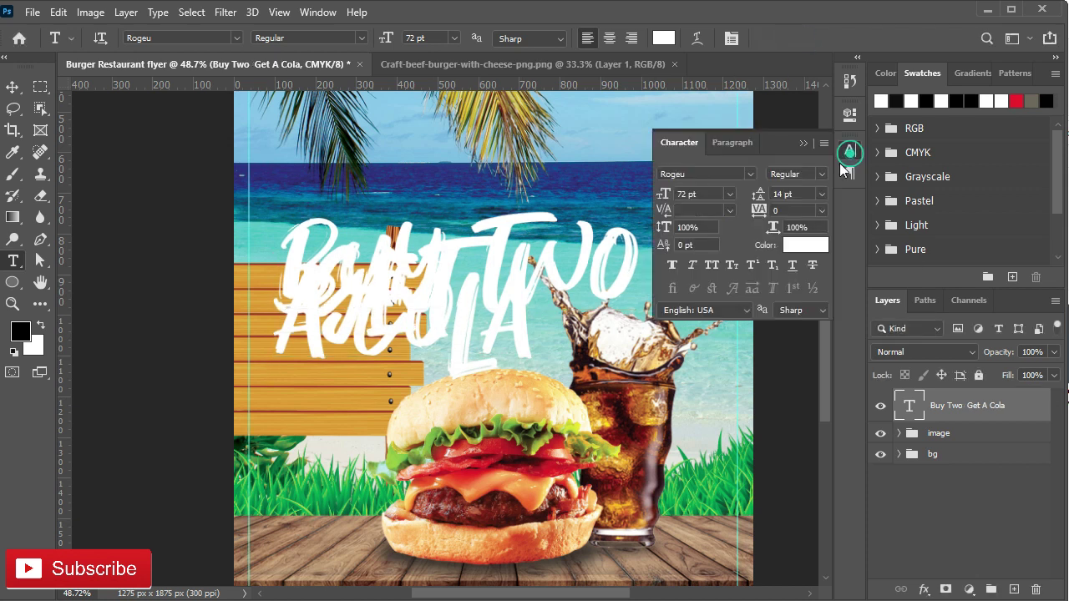
pyautogui.click(820, 194)
pyautogui.click(797, 209)
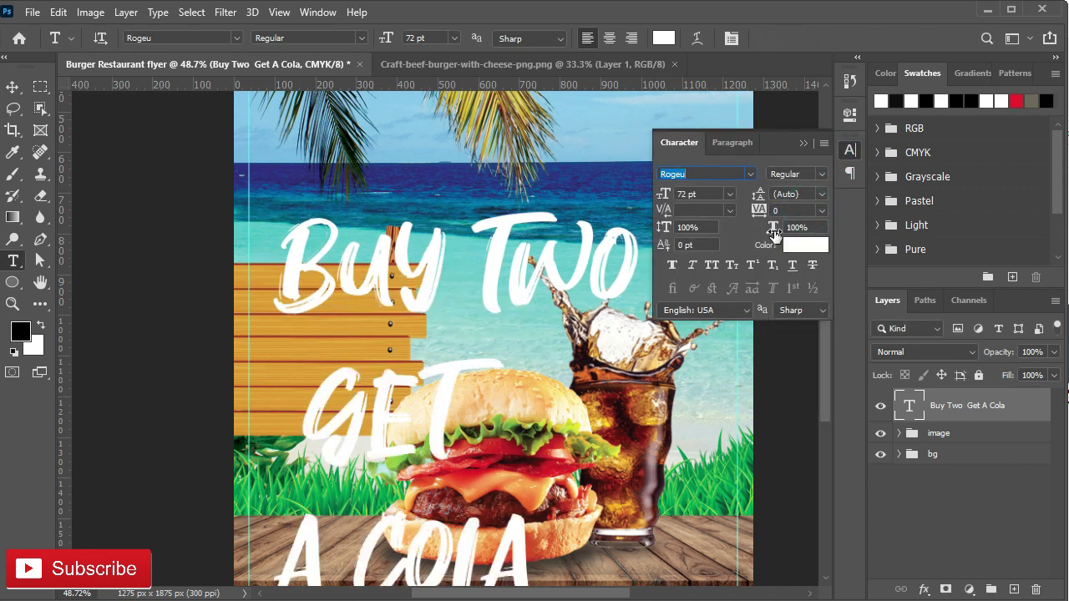
pyautogui.click(803, 143)
pyautogui.hotkey('ctrl', 'z')
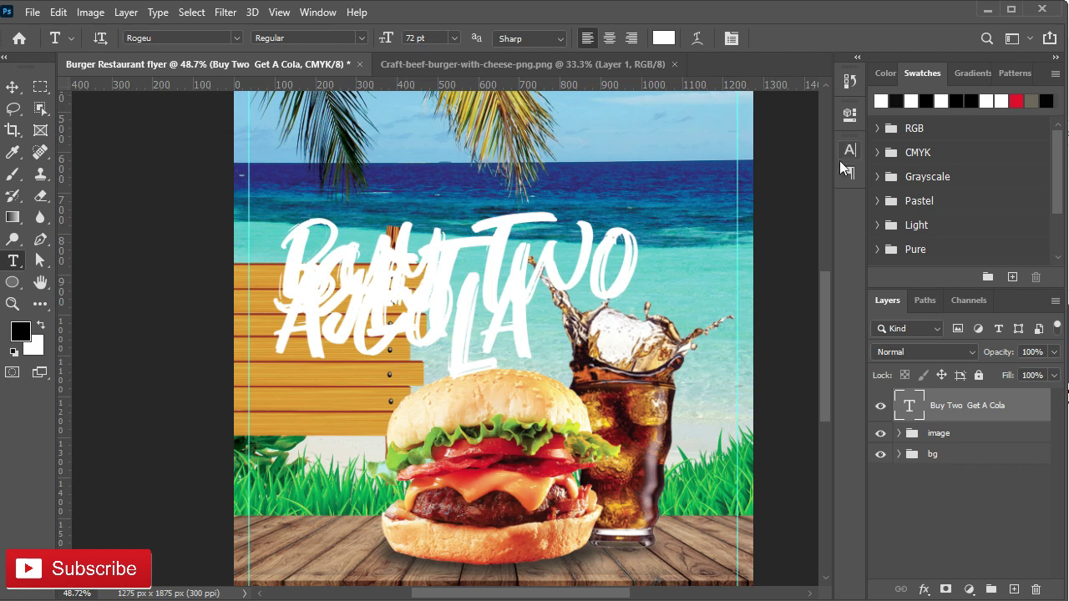
pyautogui.click(849, 150)
pyautogui.click(816, 195)
pyautogui.click(801, 210)
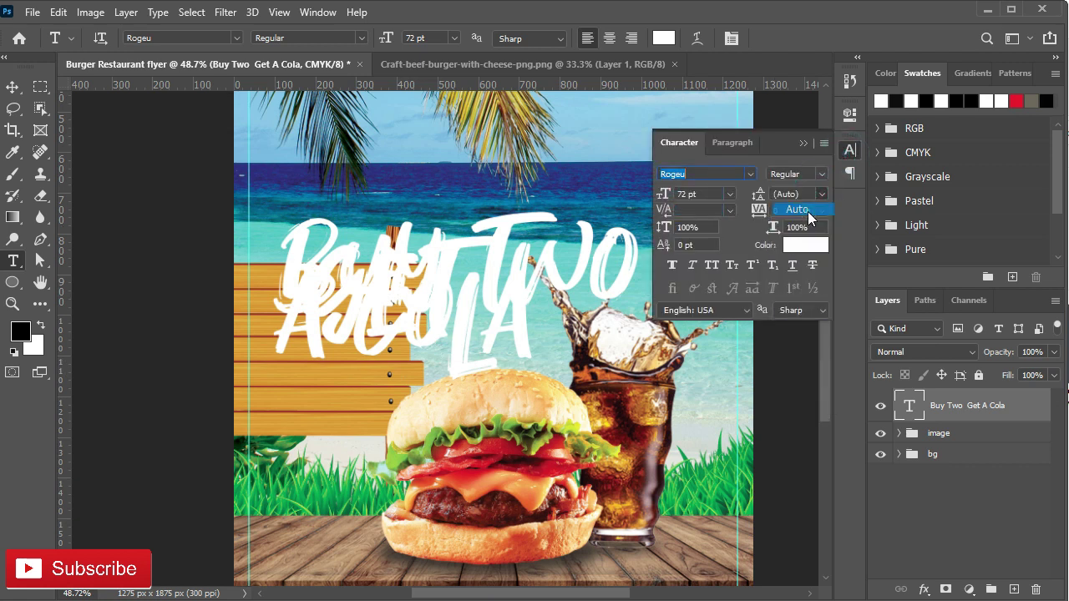
pyautogui.click(724, 193)
pyautogui.click(724, 192)
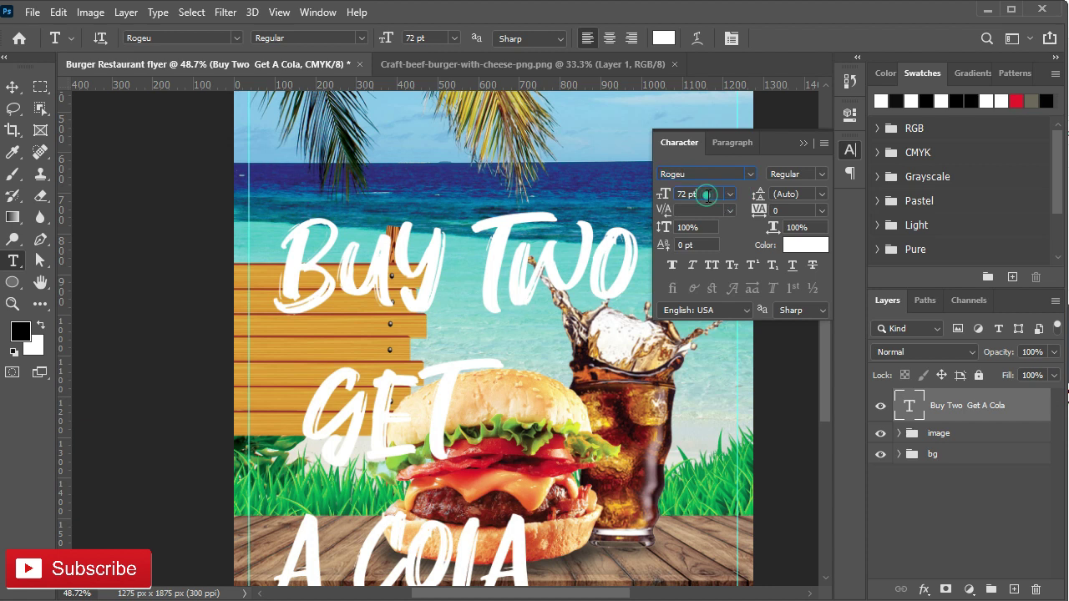
# Step: Shrink the headline to 48 pt, then 36 pt, tightening the line spacing each time
pyautogui.click(730, 194)
pyautogui.click(708, 381)
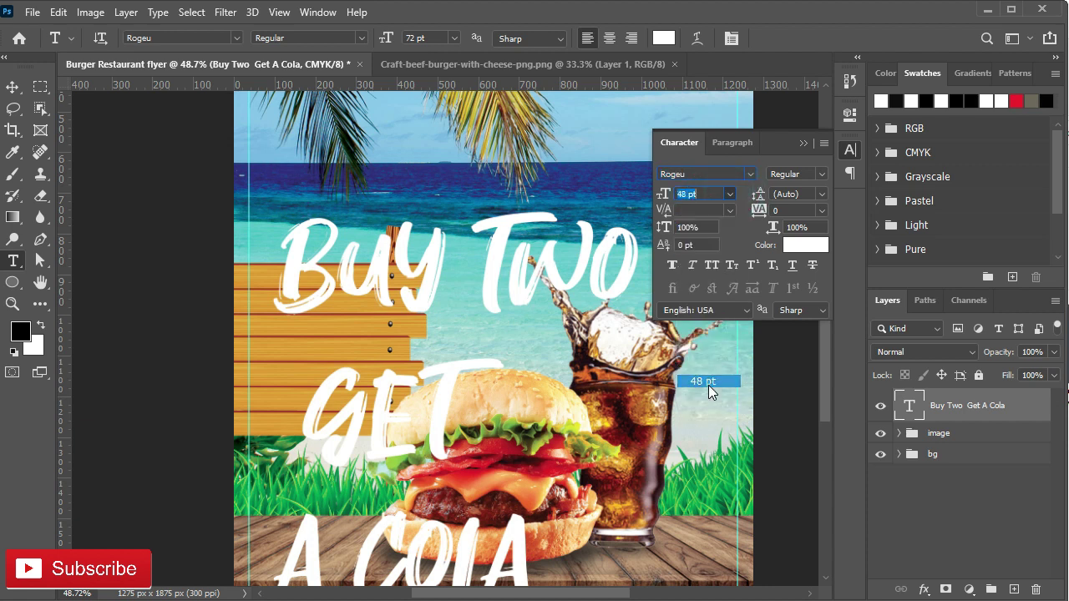
pyautogui.click(803, 197)
pyautogui.moveTo(761, 199)
pyautogui.mouseDown()
pyautogui.moveTo(750, 194)
pyautogui.moveTo(753, 203)
pyautogui.mouseUp()
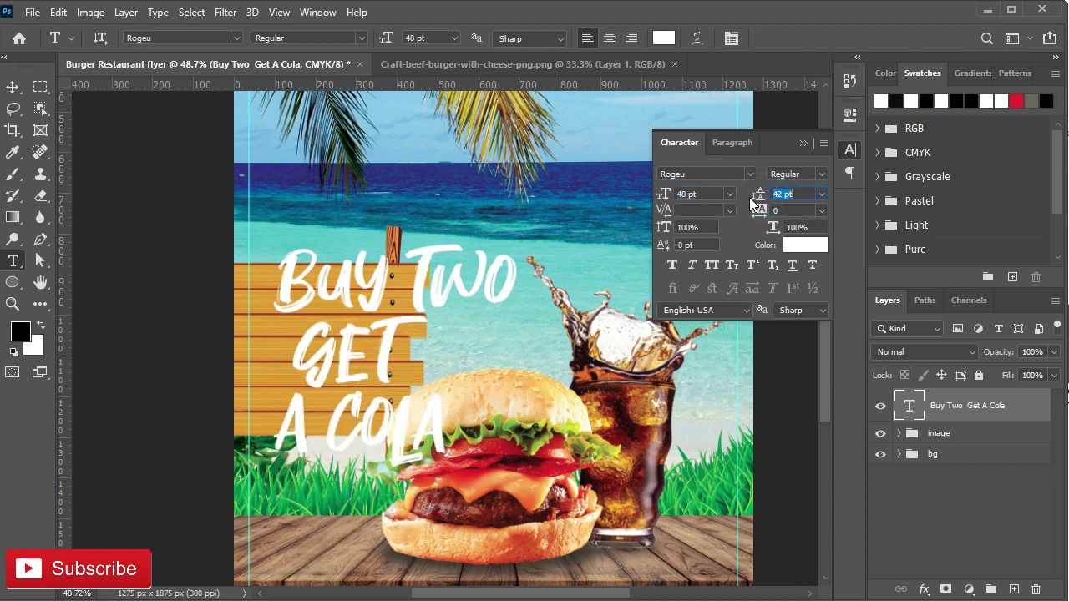
pyautogui.click(730, 192)
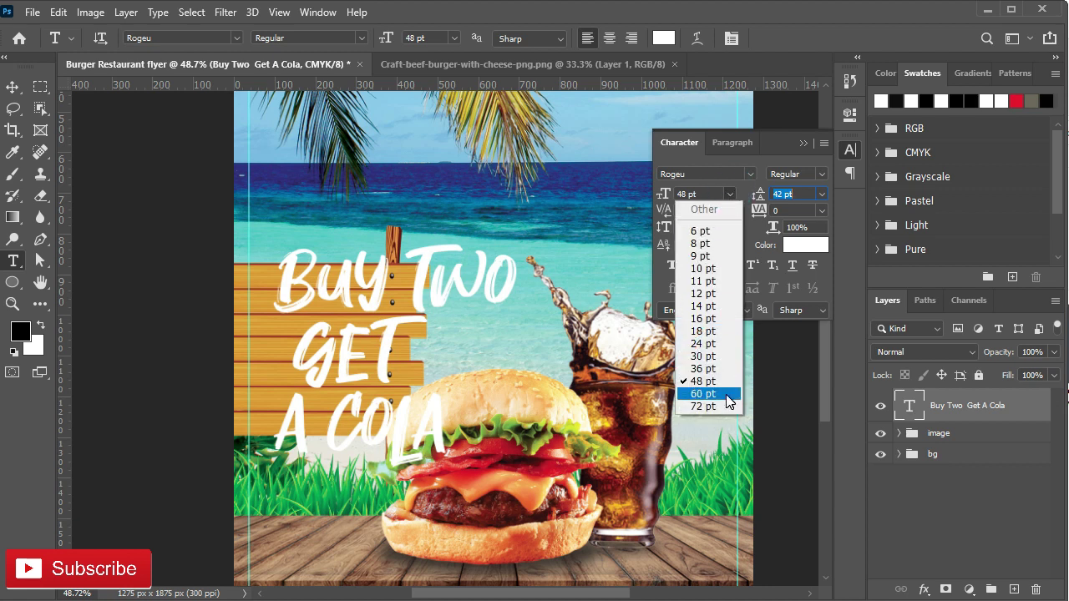
pyautogui.click(722, 364)
pyautogui.click(797, 194)
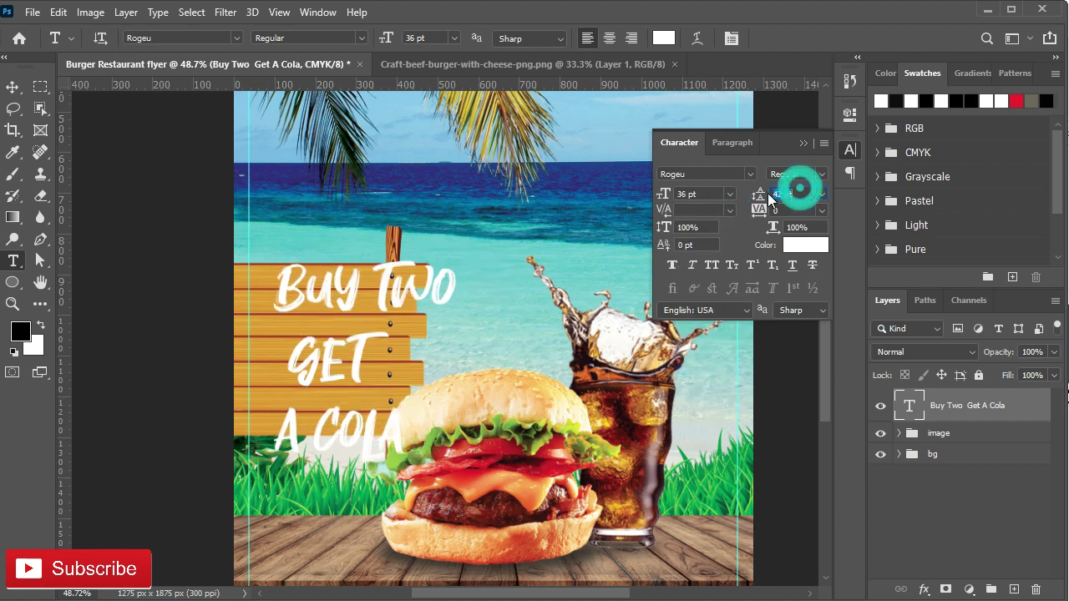
pyautogui.moveTo(753, 205); pyautogui.dragTo(759, 201)
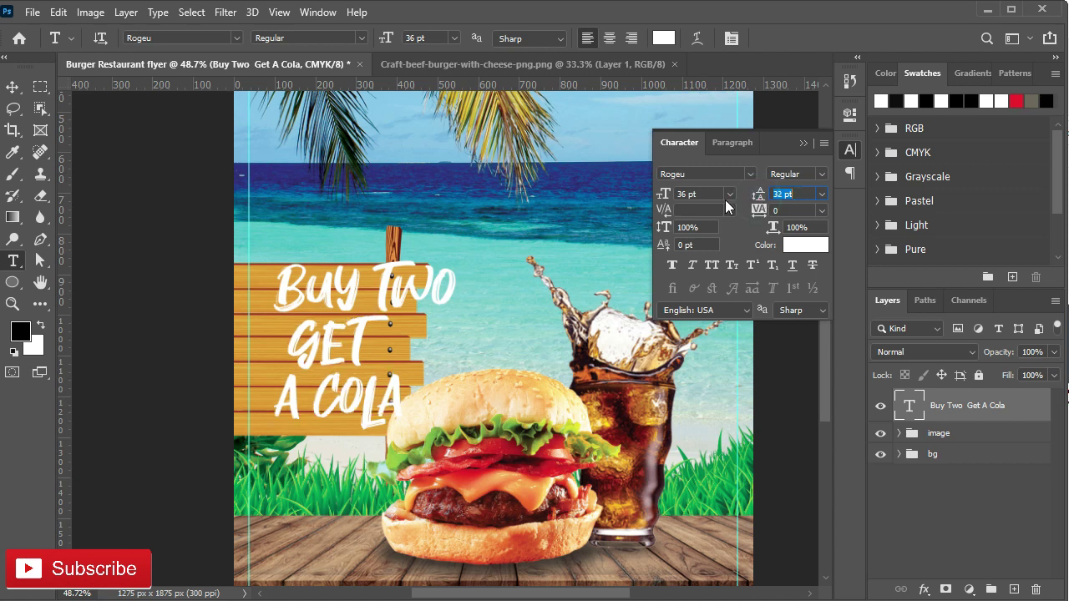
# Step: Finish the headline at 30 pt with line spacing tightened to about 30 pt
pyautogui.click(727, 197)
pyautogui.click(714, 350)
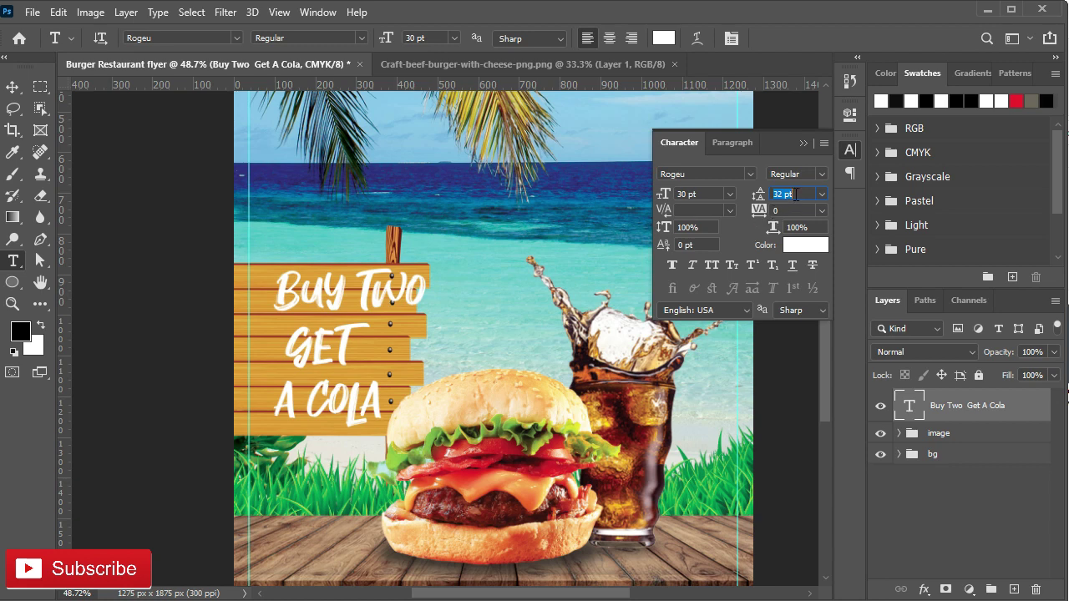
pyautogui.moveTo(758, 194); pyautogui.dragTo(757, 193)
pyautogui.click(803, 143)
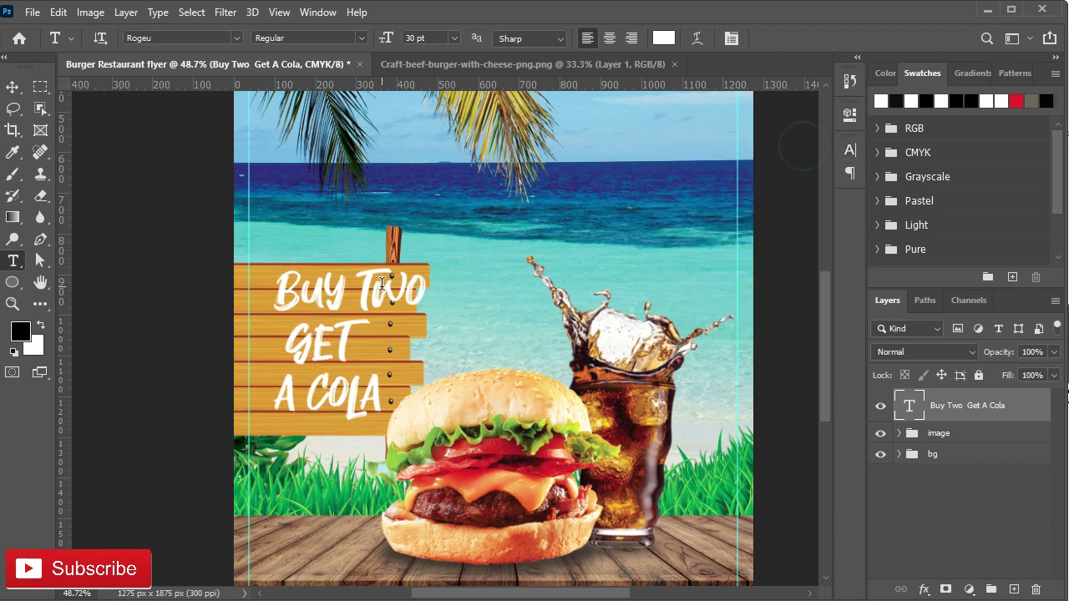
pyautogui.press('v')
pyautogui.scroll(3, 351, 336)
# Step: Move the headline 37 px left and nudge the wooden sign layer right
pyautogui.moveTo(346, 330); pyautogui.dragTo(329, 334)
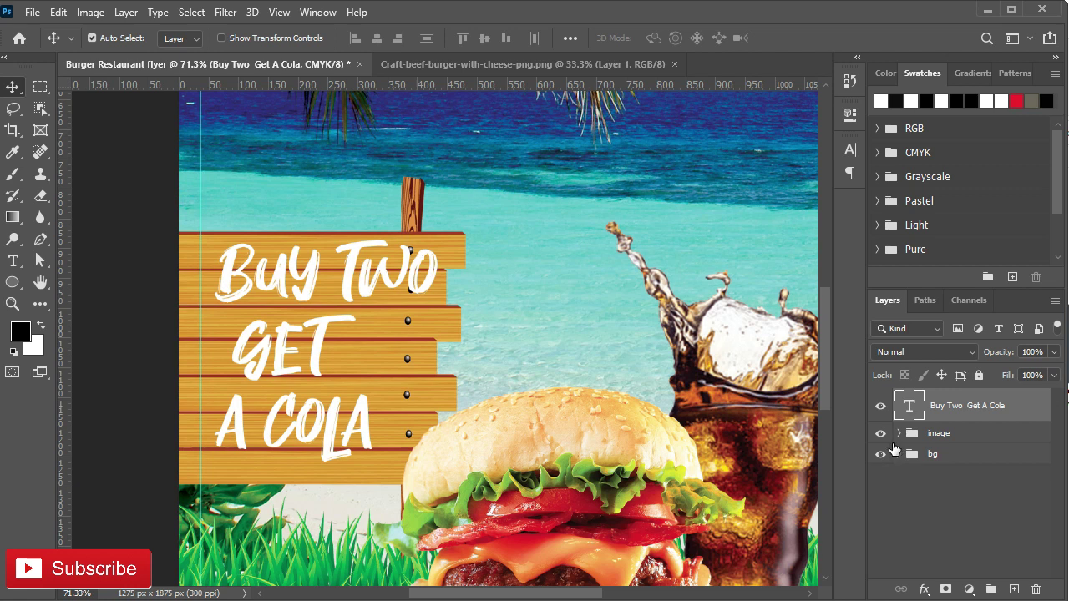
pyautogui.click(287, 489)
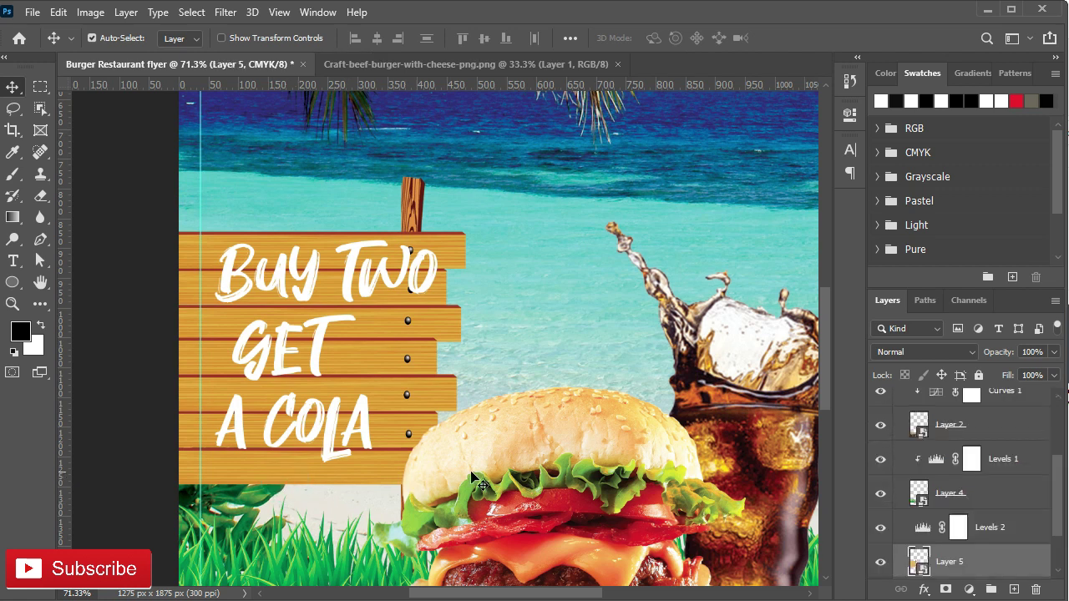
pyautogui.press('Right')
pyautogui.press('Right')
pyautogui.press('Right')
pyautogui.press('Right')
pyautogui.press('Right')
pyautogui.press('Right')
pyautogui.press('Right')
pyautogui.press('Right')
pyautogui.press('Right')
pyautogui.press('Right')
pyautogui.press('Right')
pyautogui.press('Right')
pyautogui.press('Right')
pyautogui.scroll(3, 925, 436)
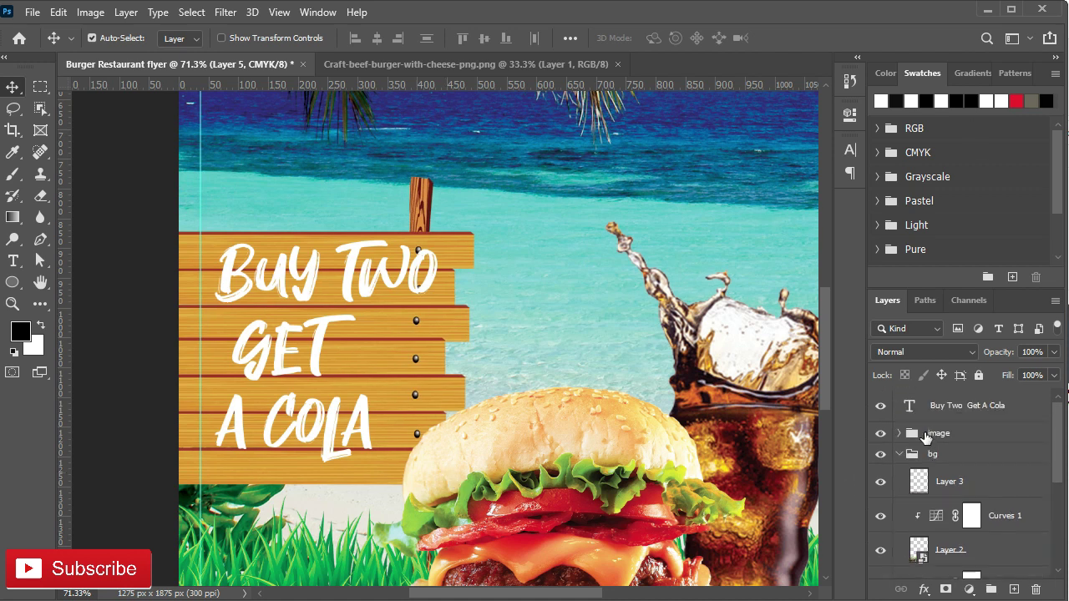
# Step: Group the Buy Two Get A Cola text layer and name the group 'sign text'
pyautogui.click(896, 453)
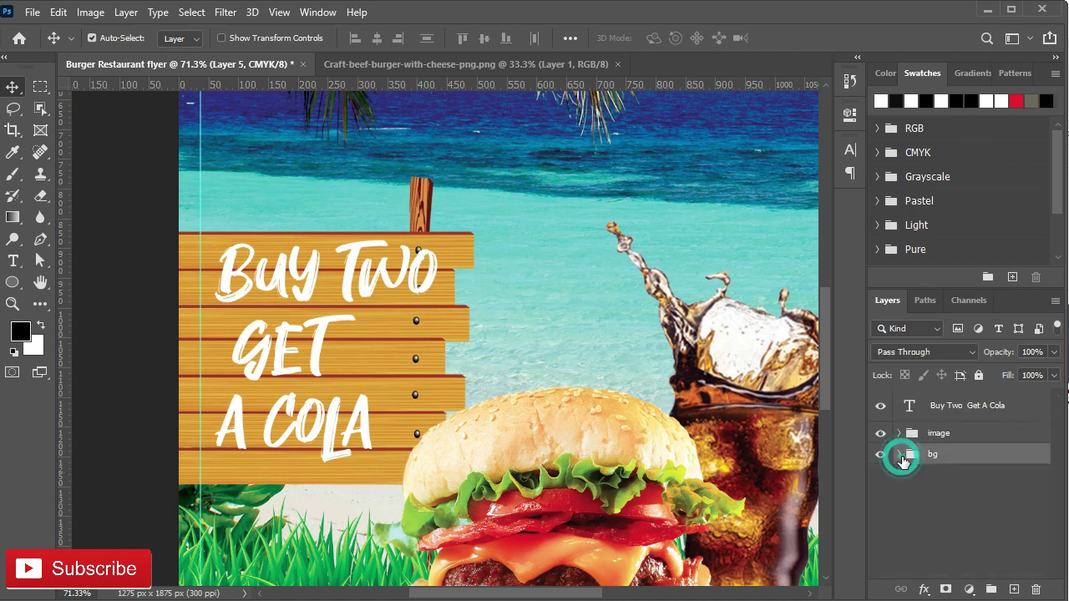
pyautogui.click(957, 407)
pyautogui.hotkey('ctrl', 'g')
pyautogui.doubleClick(942, 399)
pyautogui.write('sign text')
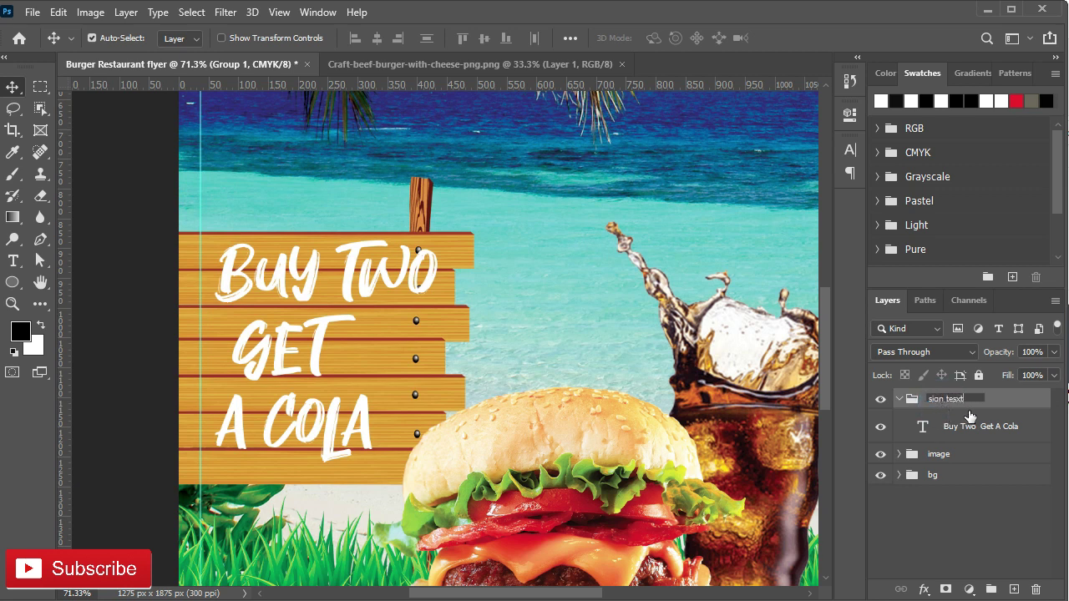
pyautogui.click(995, 406)
pyautogui.doubleClick(963, 401)
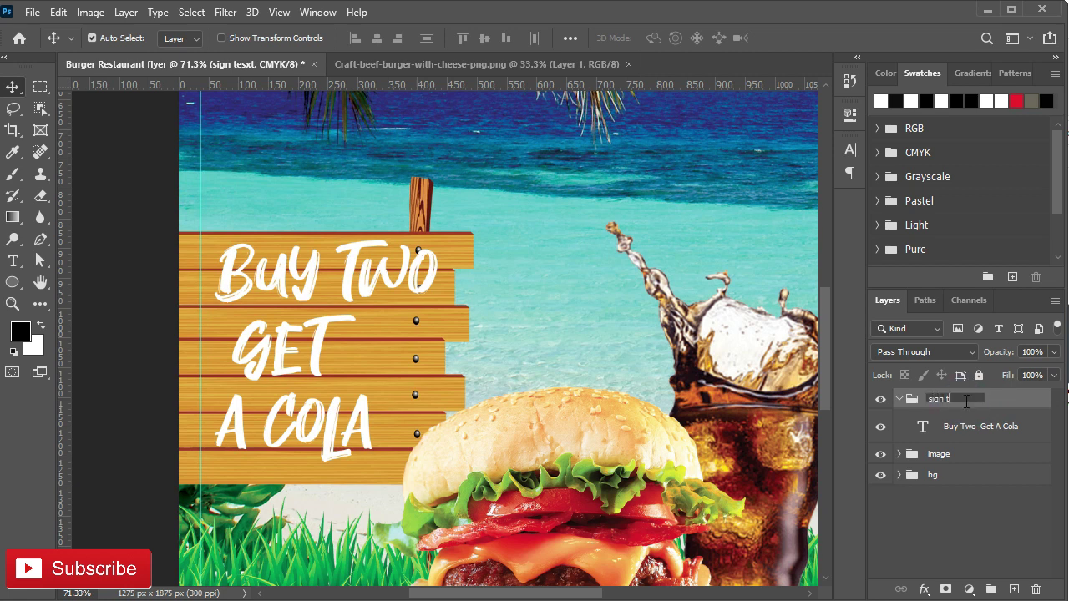
pyautogui.write('sign text')
pyautogui.press('Return')
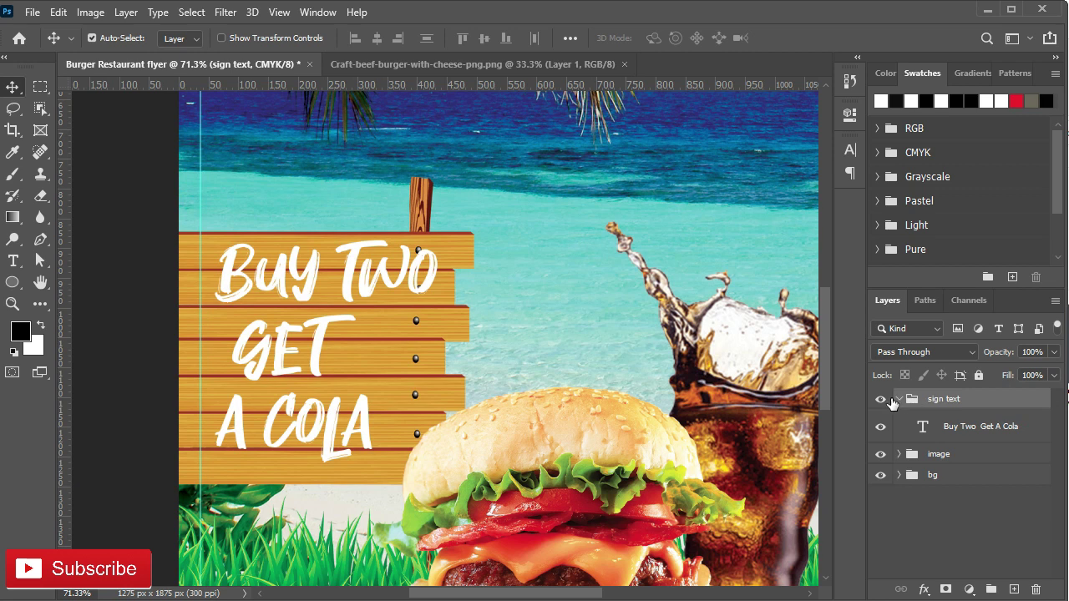
pyautogui.click(898, 399)
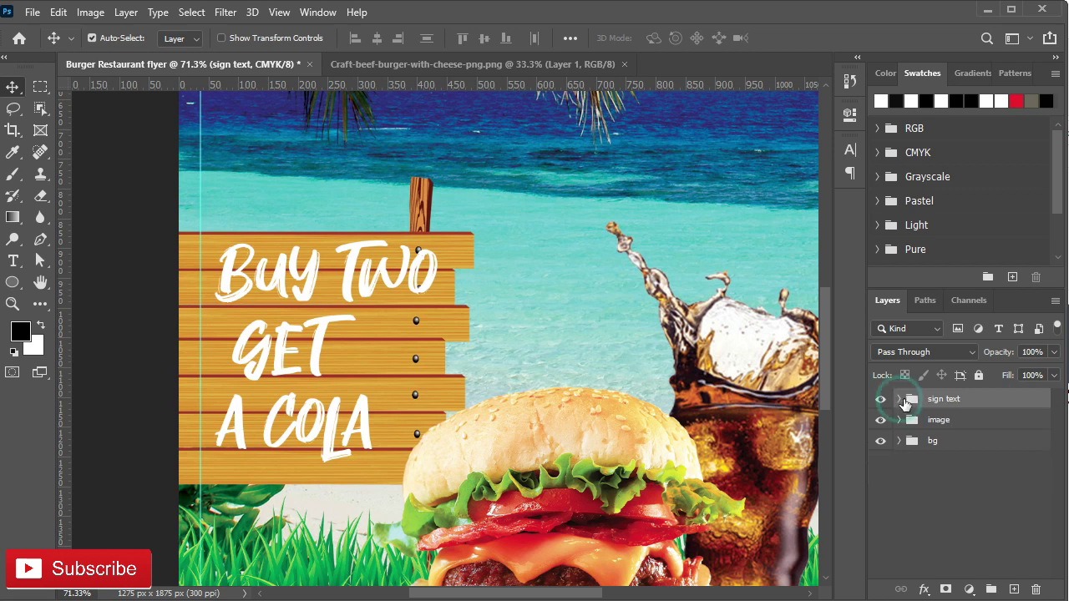
pyautogui.click(315, 358)
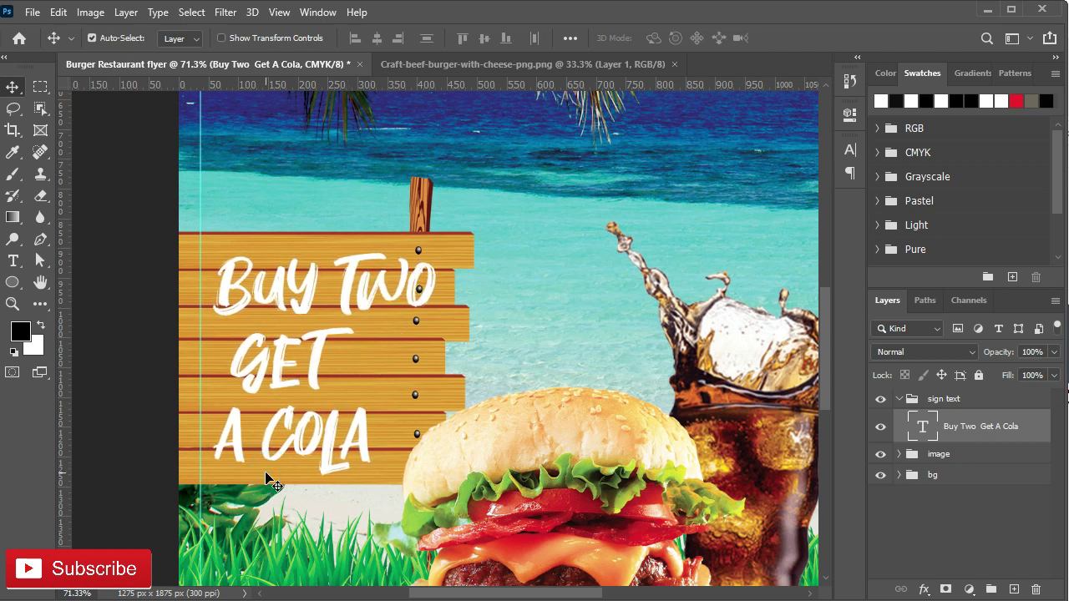
# Step: Add a new placeholder text layer above the beach in Montserrat Medium
pyautogui.click(899, 398)
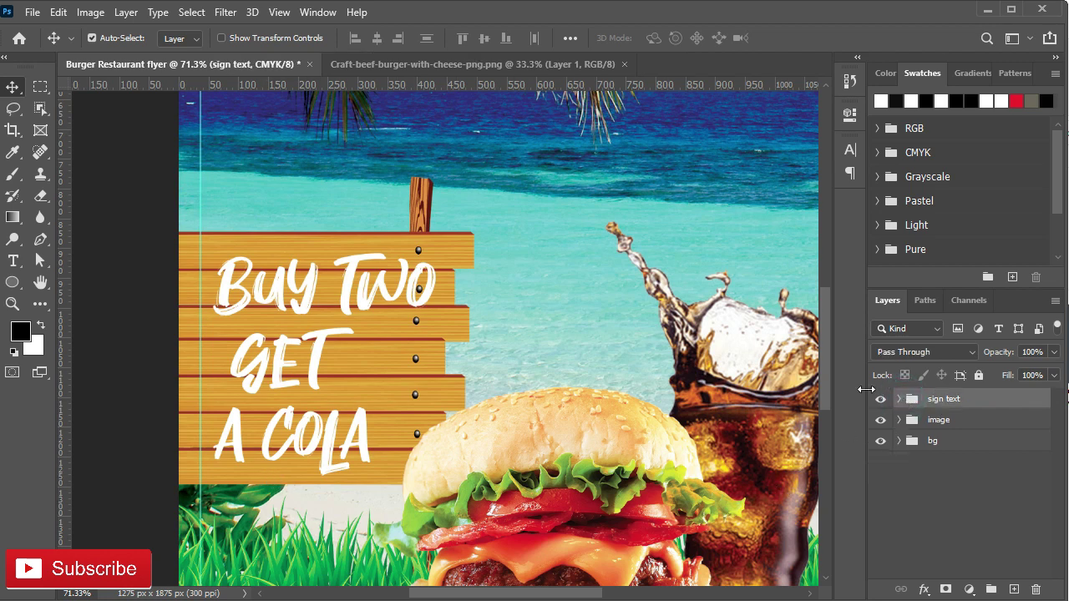
pyautogui.scroll(-1, 333, 289)
pyautogui.scroll(-1, 442, 226)
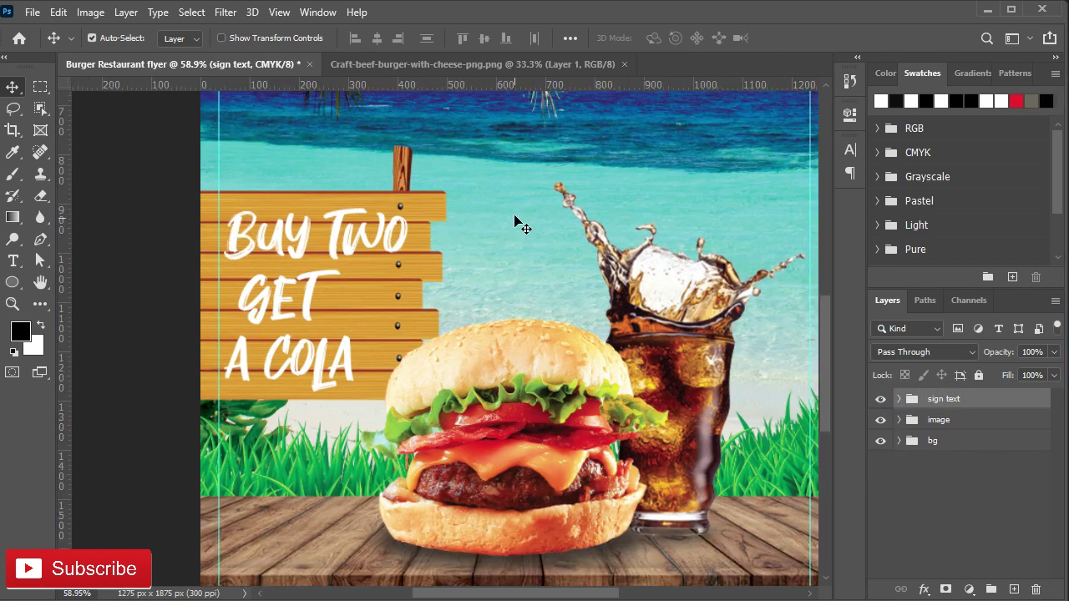
pyautogui.scroll(5, 512, 222)
pyautogui.moveTo(508, 219); pyautogui.dragTo(526, 315)
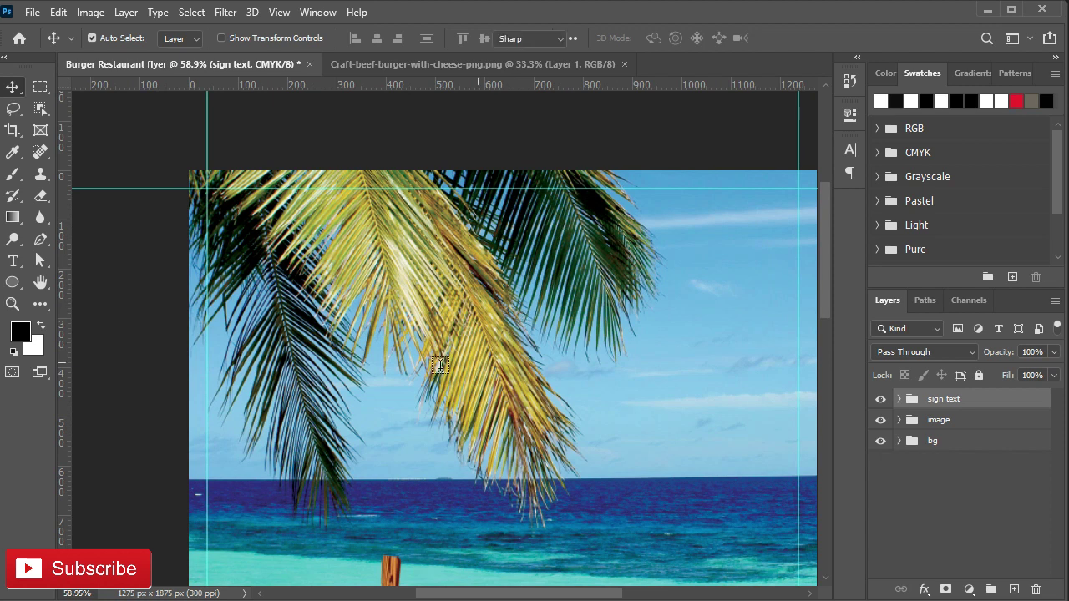
pyautogui.press('t')
pyautogui.click(376, 299)
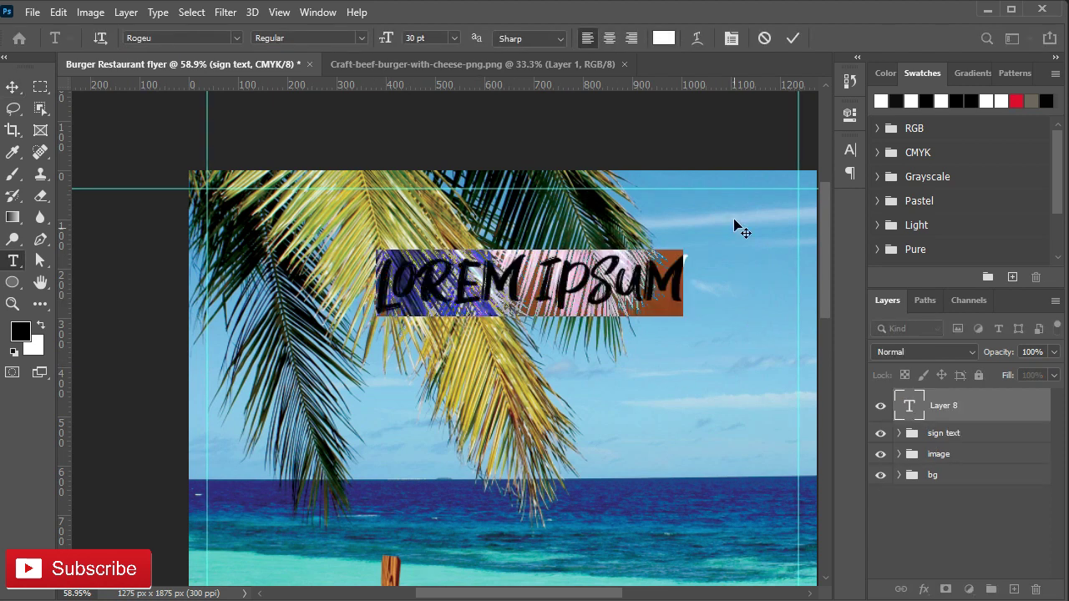
pyautogui.click(850, 150)
pyautogui.click(711, 174)
pyautogui.write('m')
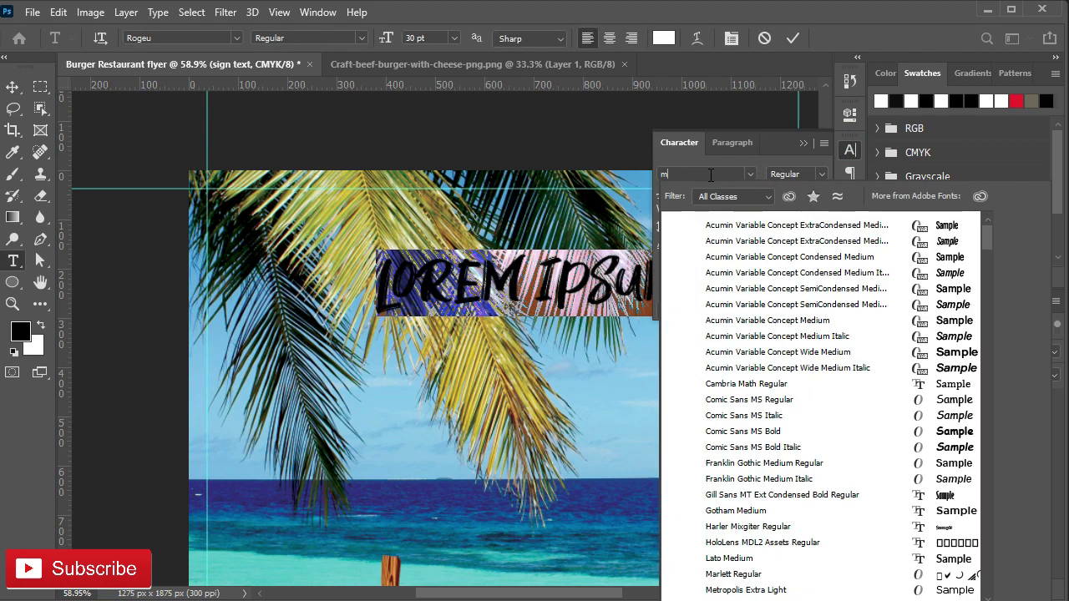
pyautogui.write('ont')
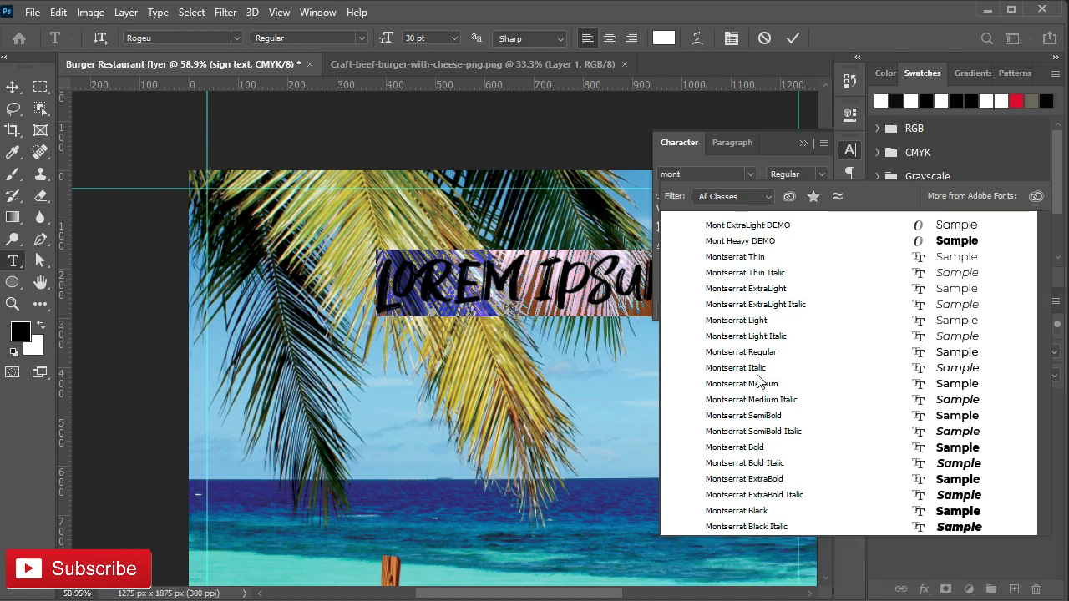
pyautogui.click(757, 382)
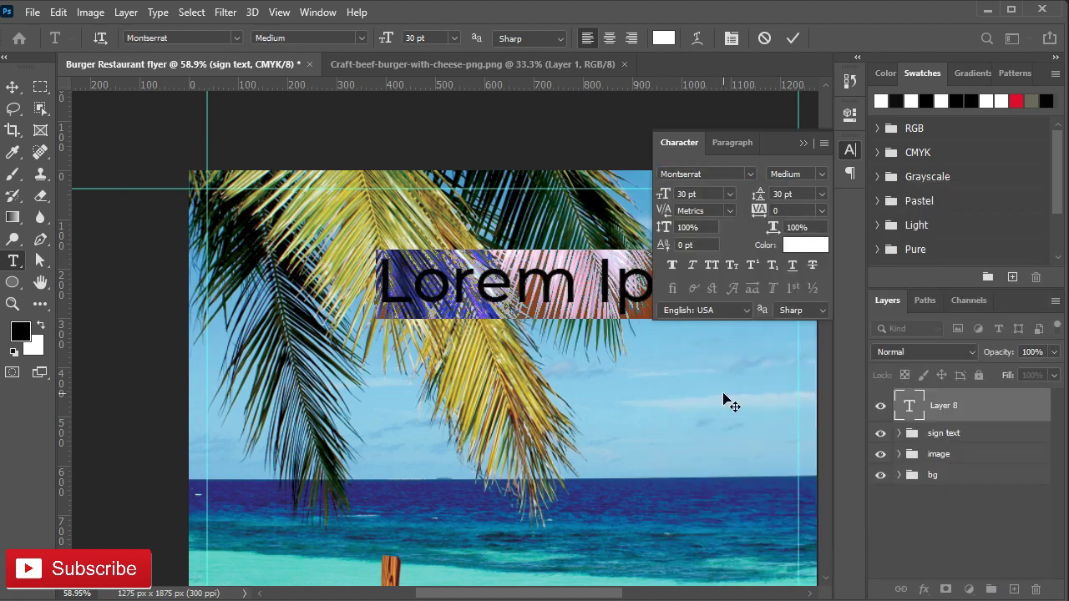
pyautogui.click(804, 144)
# Step: Replace Lorem Ipsum with 'our Restaurant' copied from the notes and move it inside the image
pyautogui.hotkey('alt', 'Tab')
pyautogui.moveTo(933, 108); pyautogui.dragTo(824, 105)
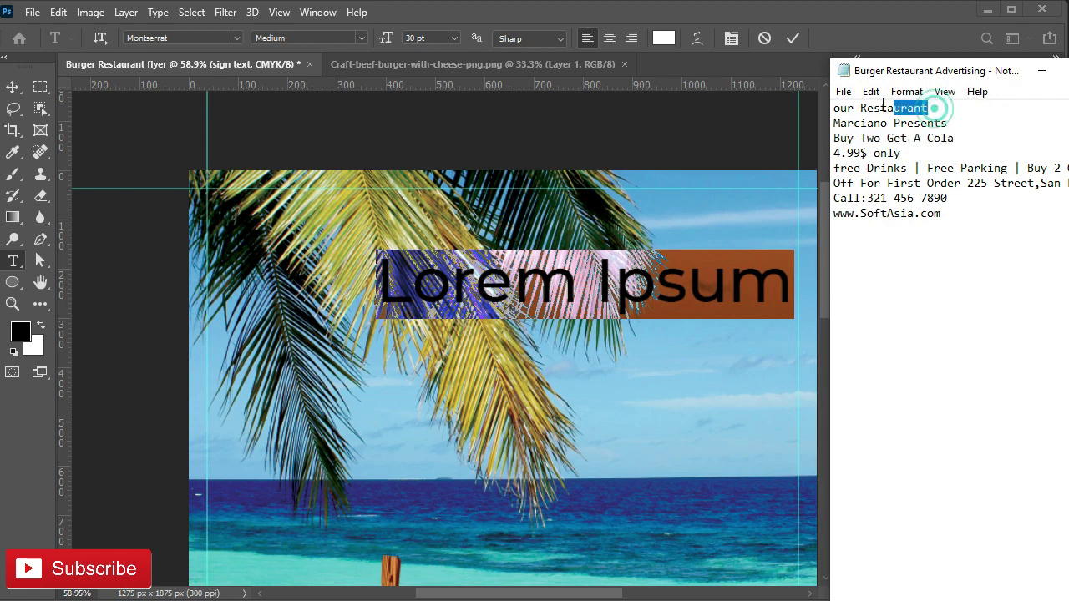
pyautogui.hotkey('ctrl', 'c')
pyautogui.click(1041, 70)
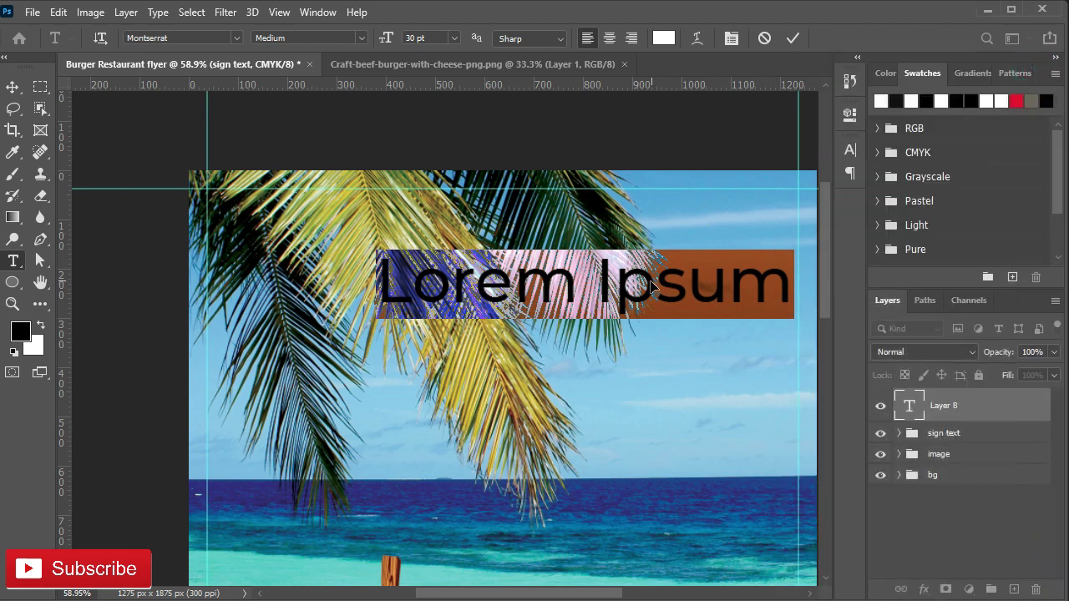
pyautogui.hotkey('ctrl', 'v')
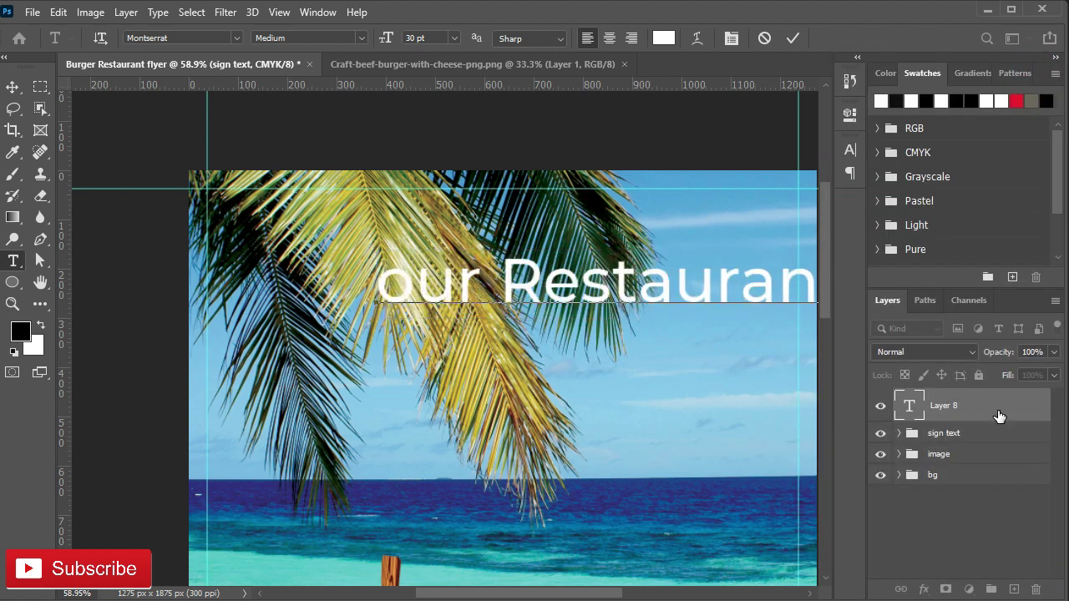
pyautogui.click(999, 415)
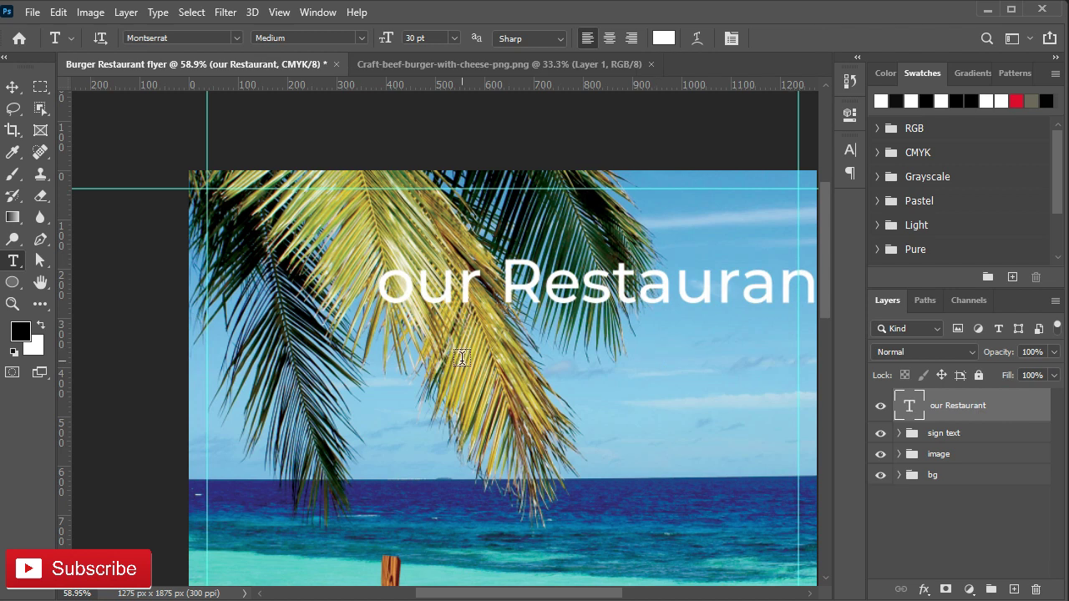
pyautogui.press('v')
pyautogui.moveTo(601, 351); pyautogui.dragTo(507, 374)
pyautogui.moveTo(493, 316); pyautogui.dragTo(371, 316)
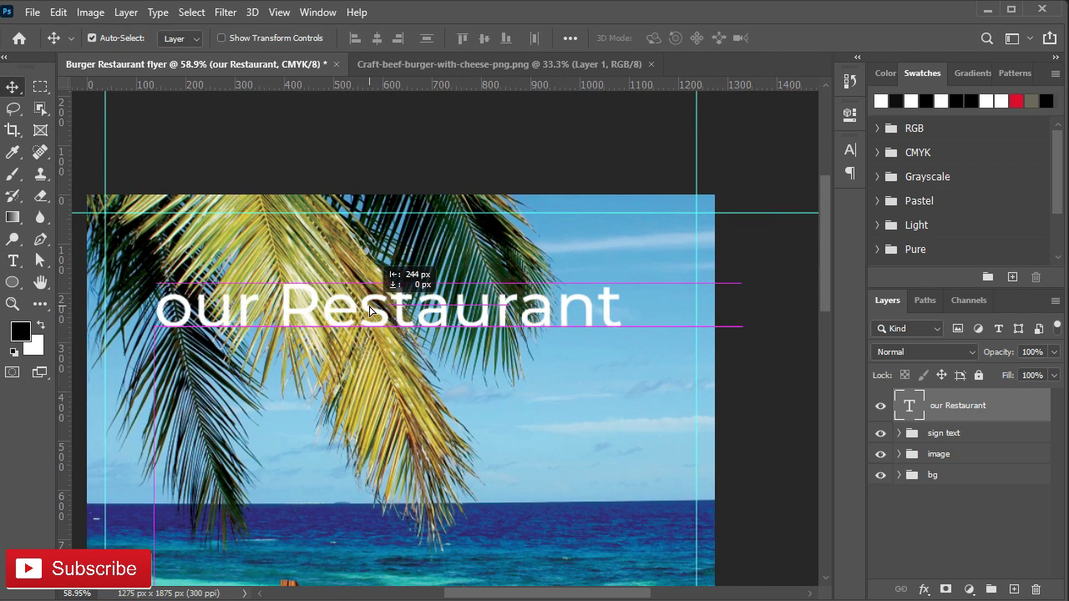
# Step: Make the line all caps at 24 pt
pyautogui.click(850, 149)
pyautogui.click(710, 265)
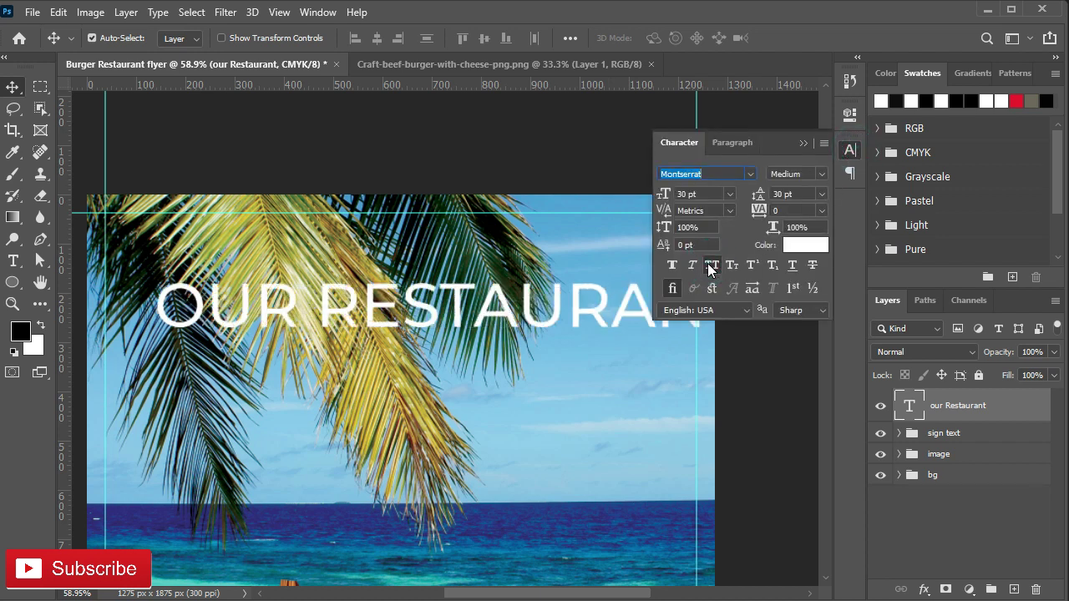
pyautogui.click(728, 194)
pyautogui.click(713, 276)
pyautogui.click(729, 193)
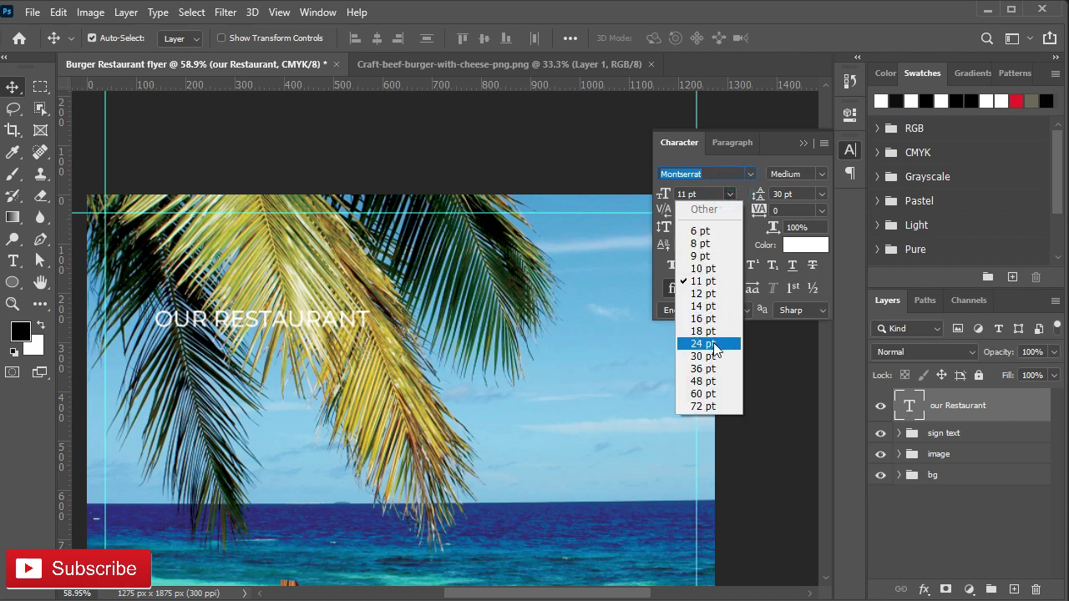
pyautogui.click(716, 344)
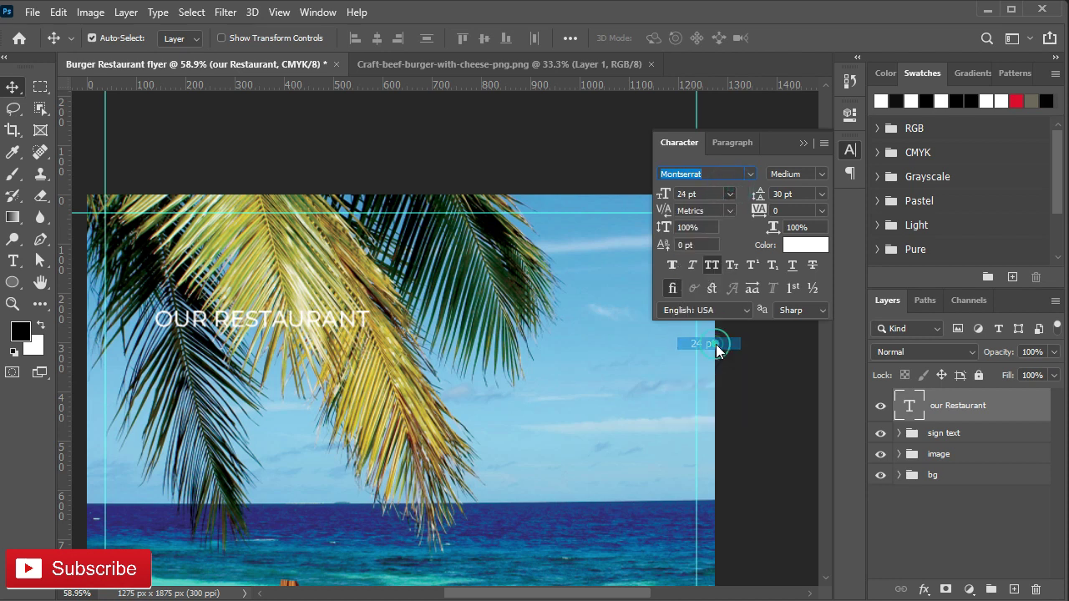
pyautogui.click(803, 142)
pyautogui.moveTo(461, 373); pyautogui.dragTo(565, 362)
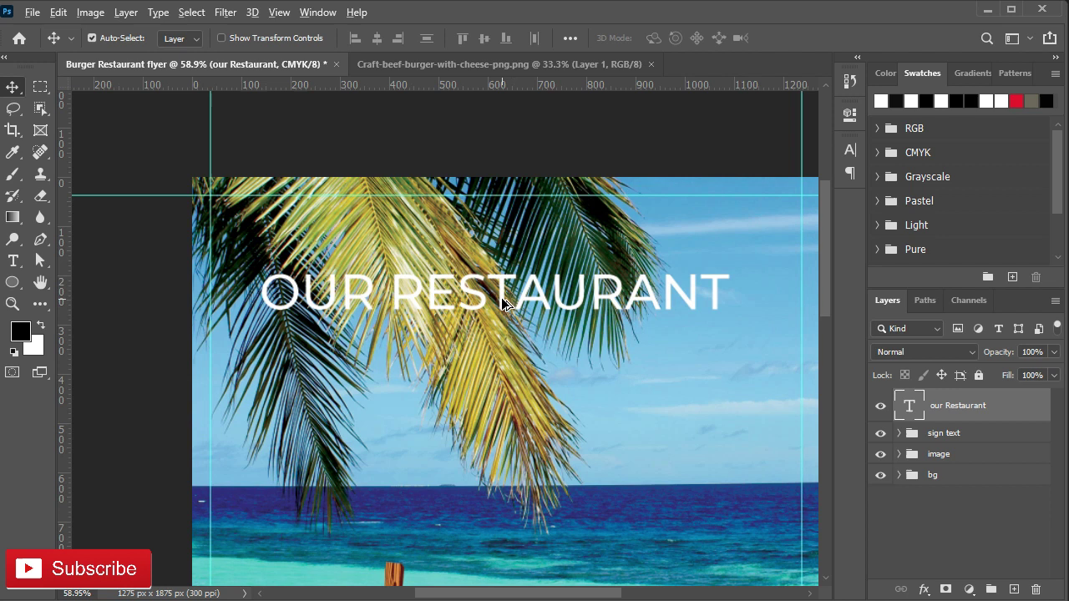
# Step: Duplicate OUR RESTAURANT just below and replace the copy with 'Marciano' from the notes
pyautogui.moveTo(501, 305); pyautogui.dragTo(501, 377)
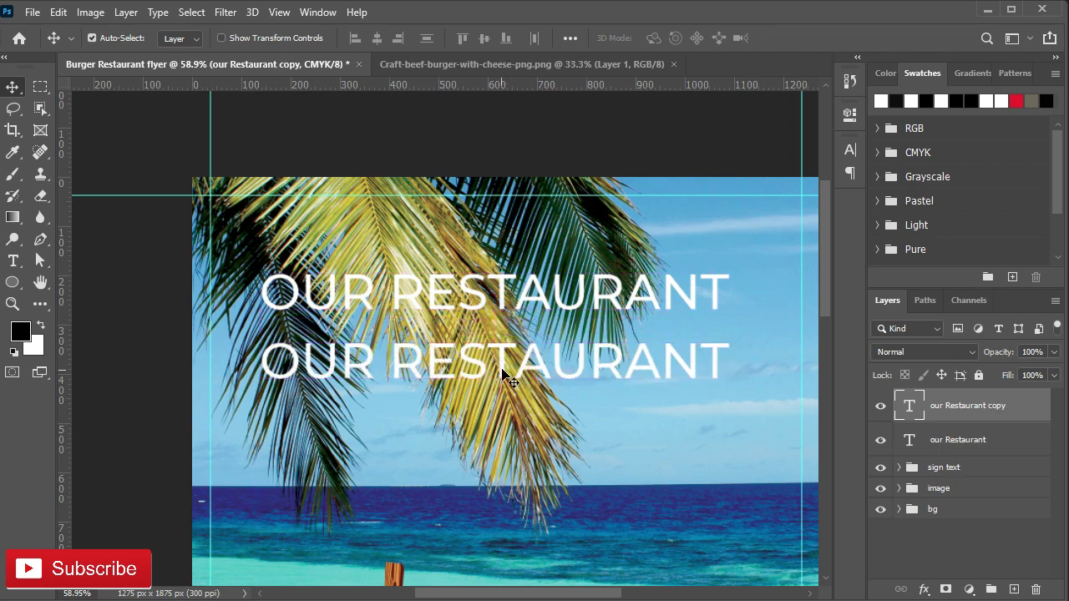
pyautogui.doubleClick(509, 375)
pyautogui.hotkey('alt', 'Tab')
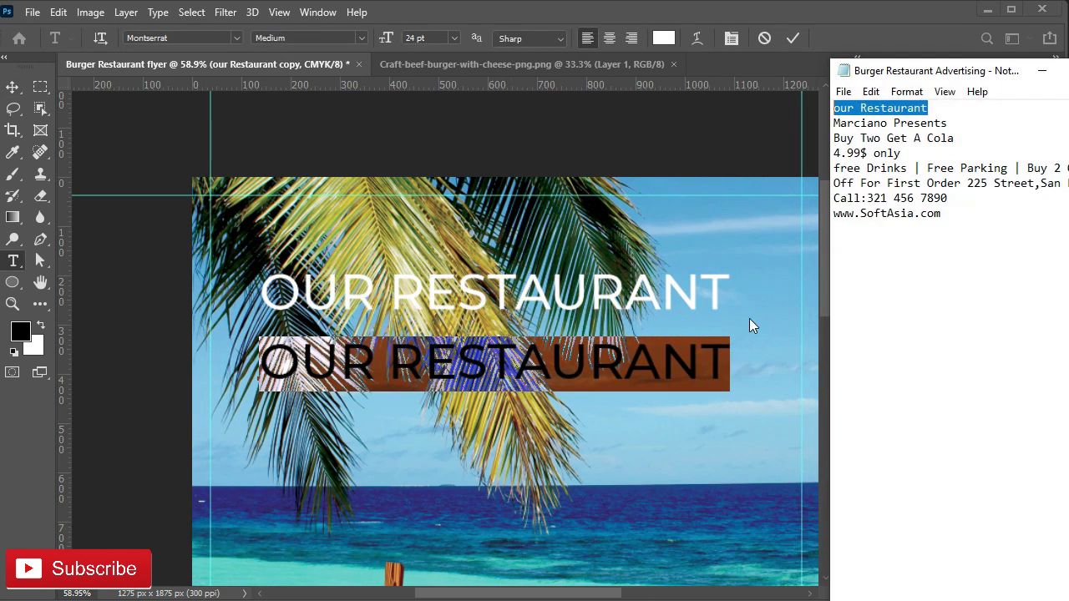
pyautogui.doubleClick(946, 124)
pyautogui.moveTo(894, 123); pyautogui.dragTo(825, 122)
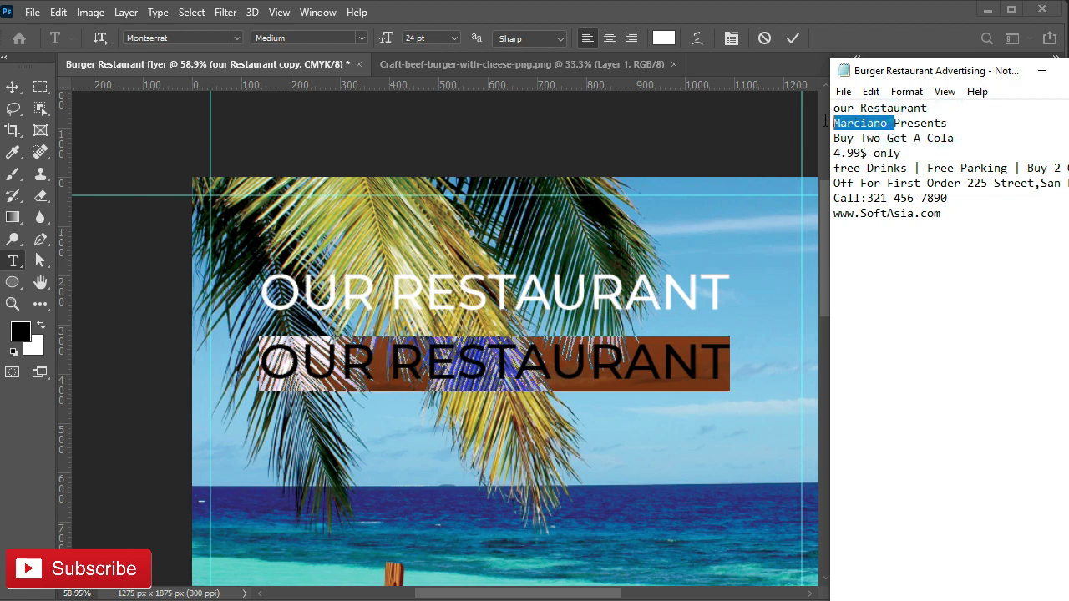
pyautogui.hotkey('ctrl', 'c')
pyautogui.click(1041, 70)
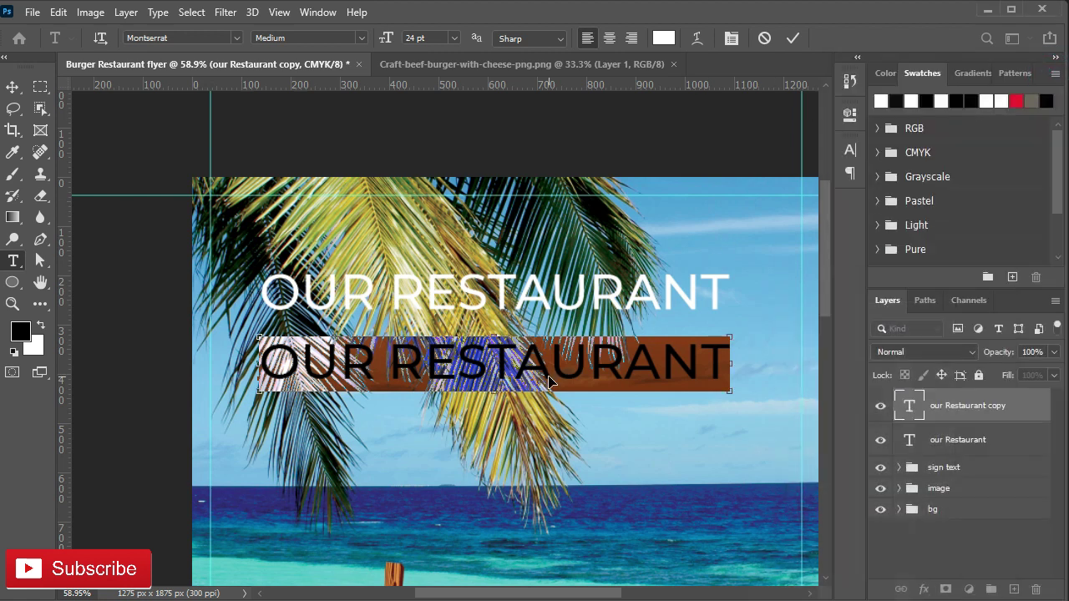
pyautogui.hotkey('ctrl', 'v')
# Step: Set MARCIANO's font style to Montserrat Black
pyautogui.click(941, 414)
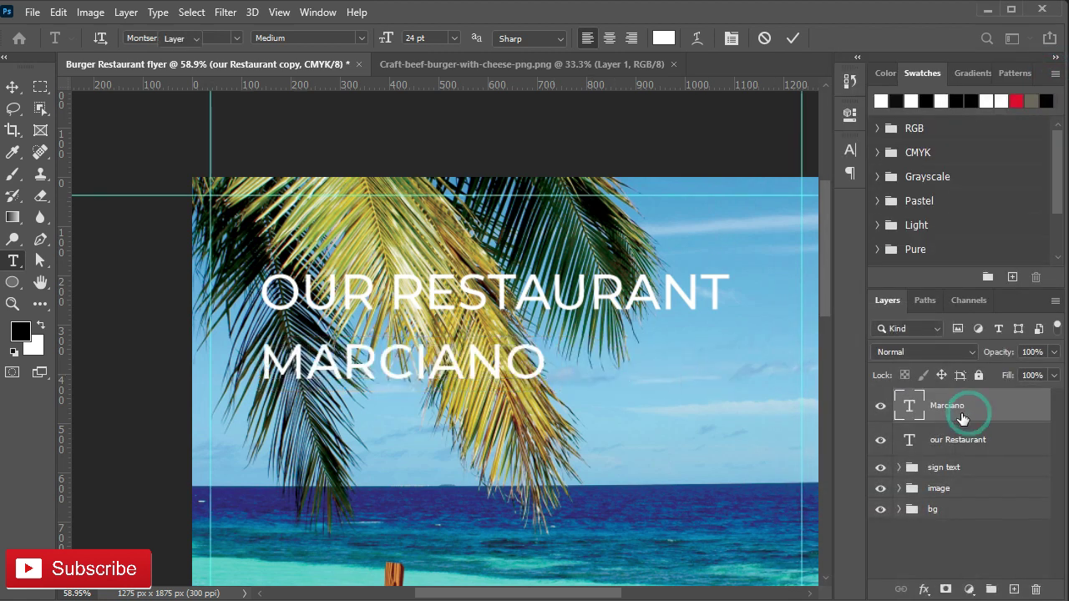
pyautogui.press('v')
pyautogui.click(850, 150)
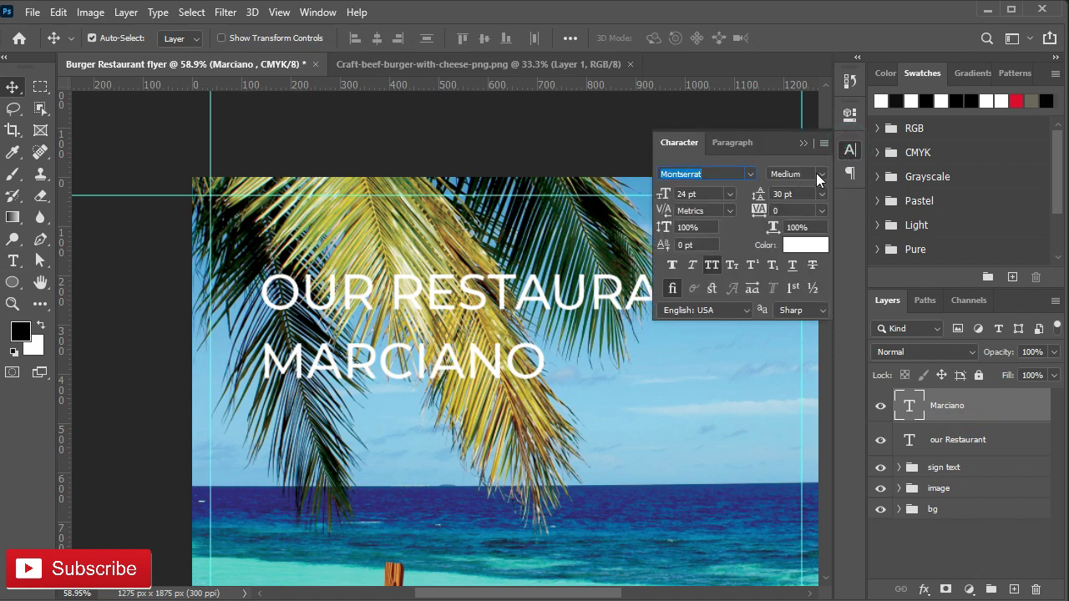
pyautogui.click(822, 174)
pyautogui.click(815, 407)
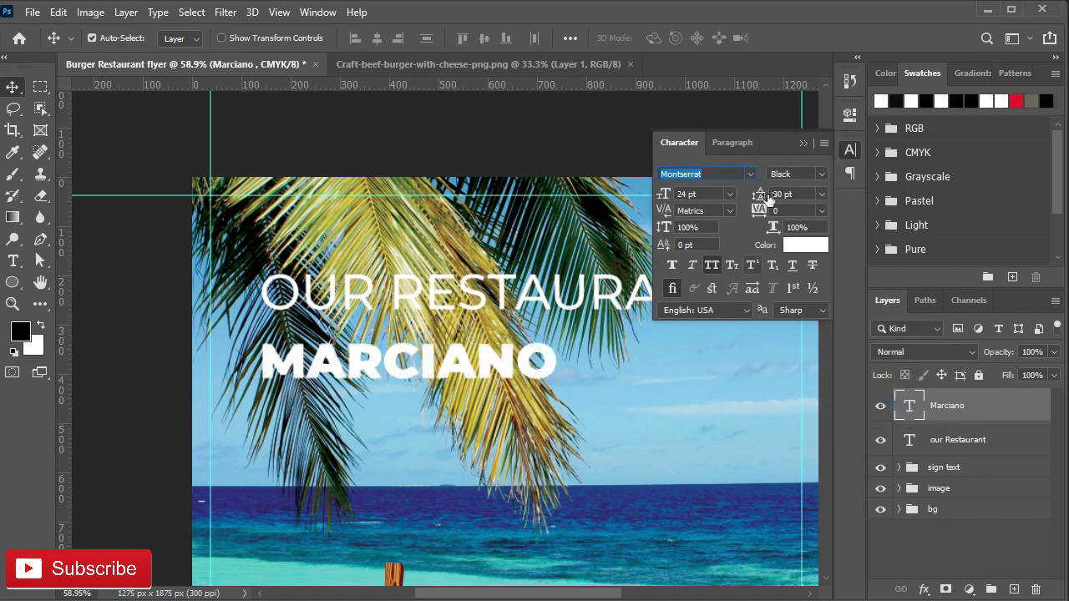
pyautogui.click(802, 143)
# Step: Duplicate MARCIANO below and replace the copy with 'Presents' from the notes
pyautogui.moveTo(414, 357)
pyautogui.mouseDown()
pyautogui.moveTo(427, 349)
pyautogui.moveTo(404, 431)
pyautogui.mouseUp()
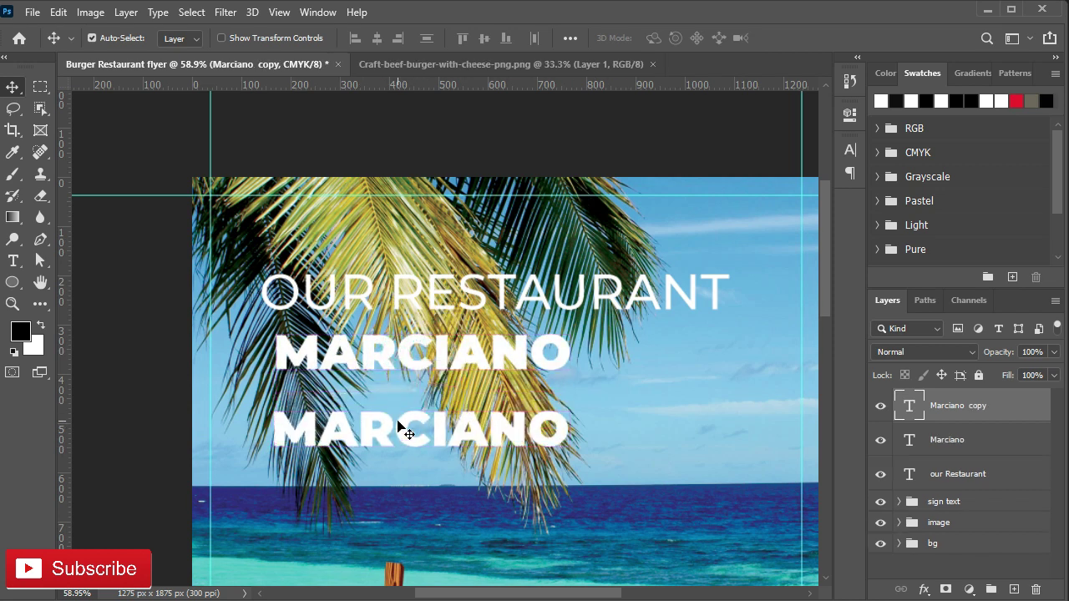
pyautogui.doubleClick(404, 431)
pyautogui.hotkey('alt', 'Tab')
pyautogui.moveTo(955, 123); pyautogui.dragTo(894, 123)
pyautogui.hotkey('ctrl', 'c')
pyautogui.click(1041, 71)
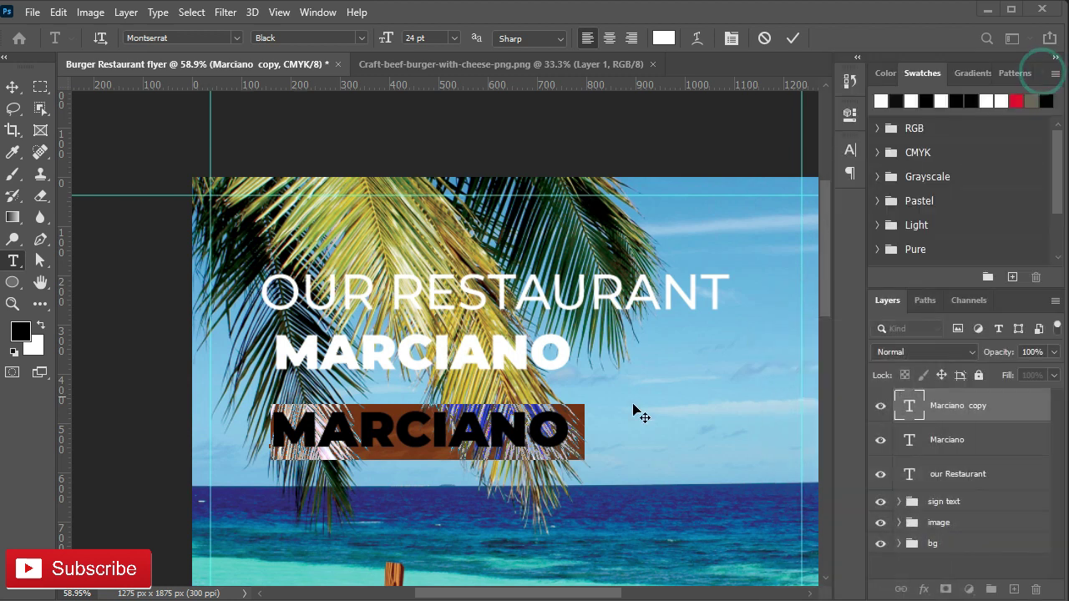
pyautogui.hotkey('ctrl', 'v')
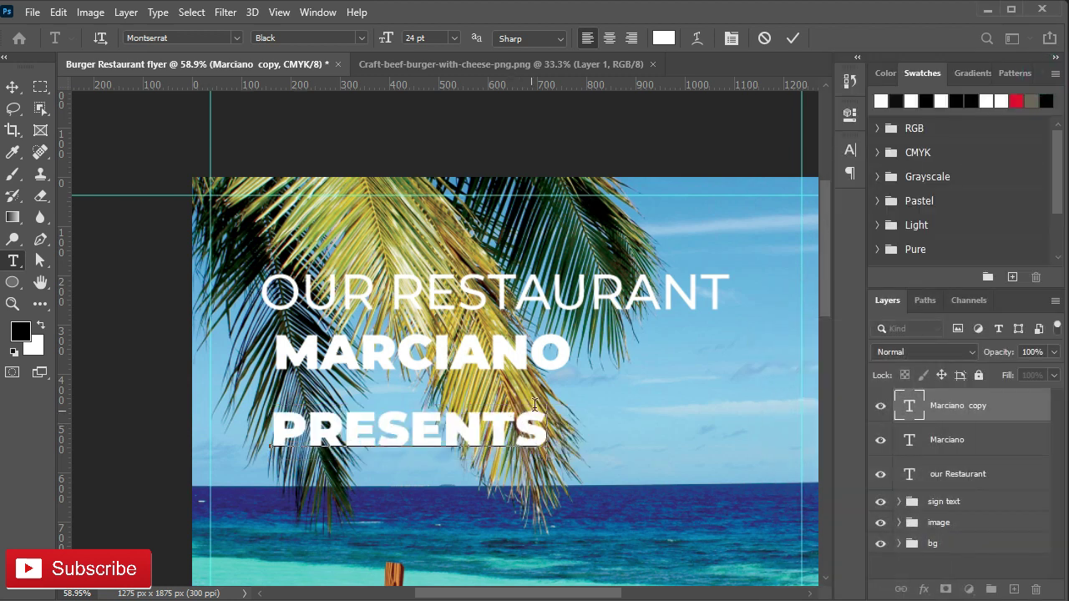
pyautogui.hotkey('ctrl', 'Return')
pyautogui.press('v')
# Step: Reopen and commit the MARCIANO text, checking its character settings
pyautogui.doubleClick(564, 354)
pyautogui.click(579, 347)
pyautogui.click(792, 39)
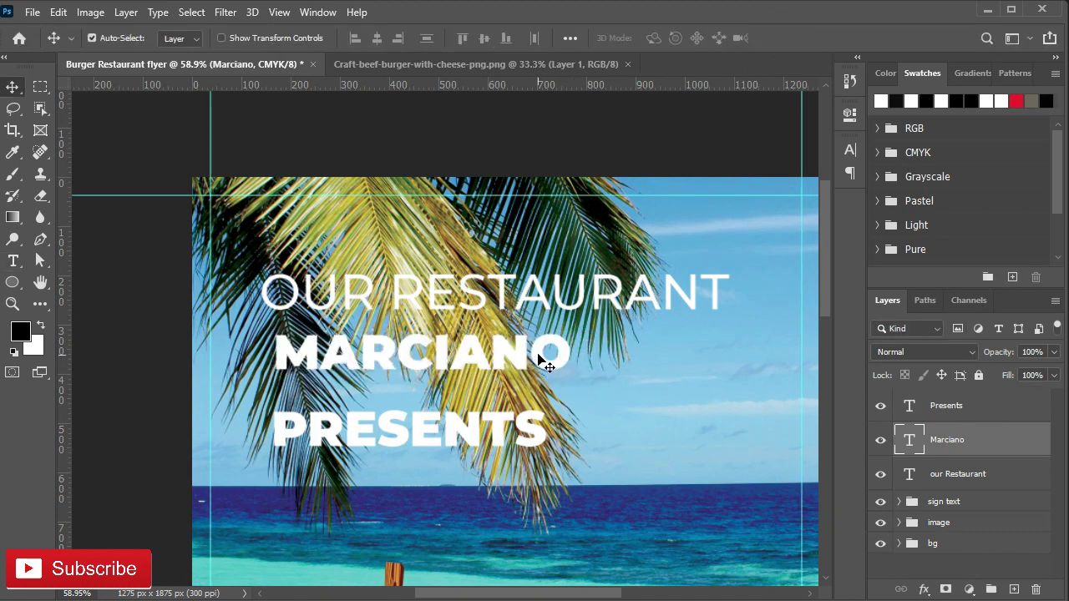
pyautogui.click(850, 149)
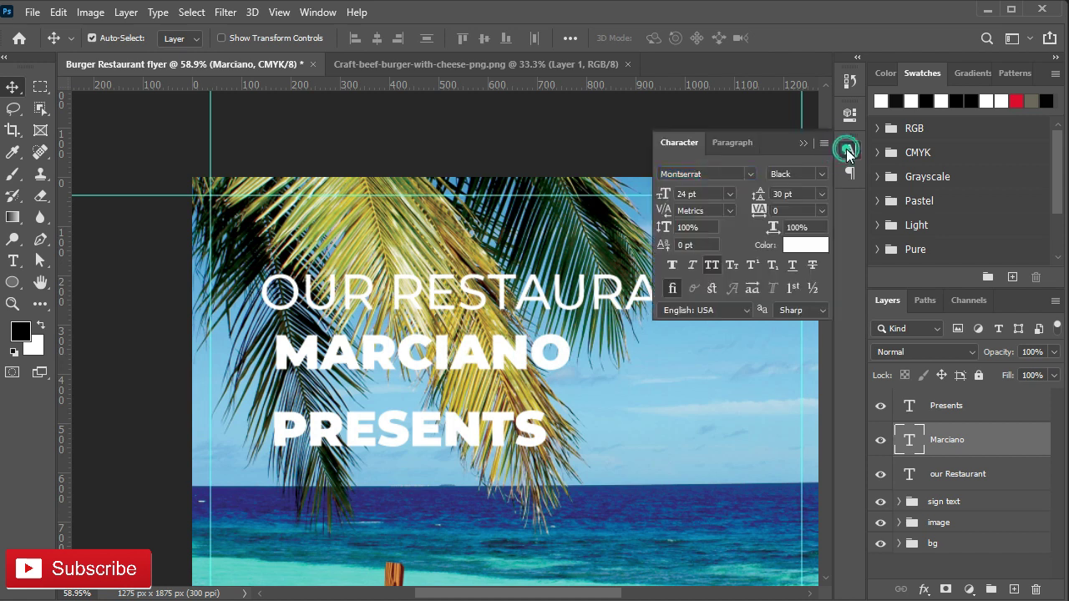
pyautogui.click(801, 143)
pyautogui.scroll(-3, 697, 274)
# Step: Enlarge MARCIANO to about 154% and place it near the top of the flyer
pyautogui.hotkey('ctrl', 't')
pyautogui.moveTo(587, 325); pyautogui.dragTo(695, 349)
pyautogui.moveTo(564, 325); pyautogui.dragTo(579, 265)
pyautogui.moveTo(710, 242); pyautogui.dragTo(740, 235)
pyautogui.moveTo(467, 275); pyautogui.dragTo(453, 291)
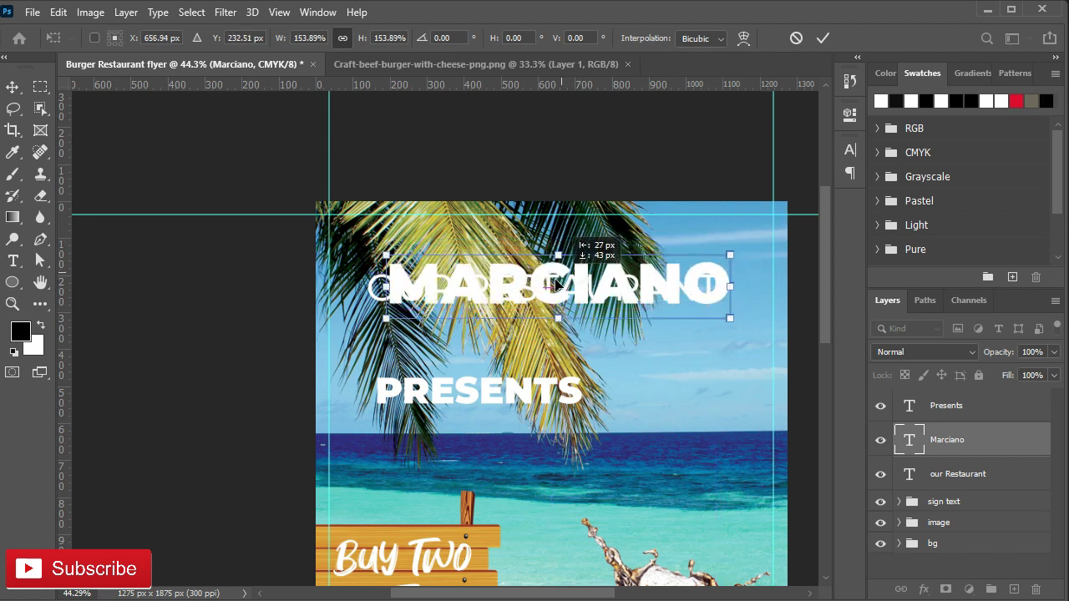
pyautogui.click(823, 38)
# Step: Center PRESENTS just under MARCIANO
pyautogui.click(960, 415)
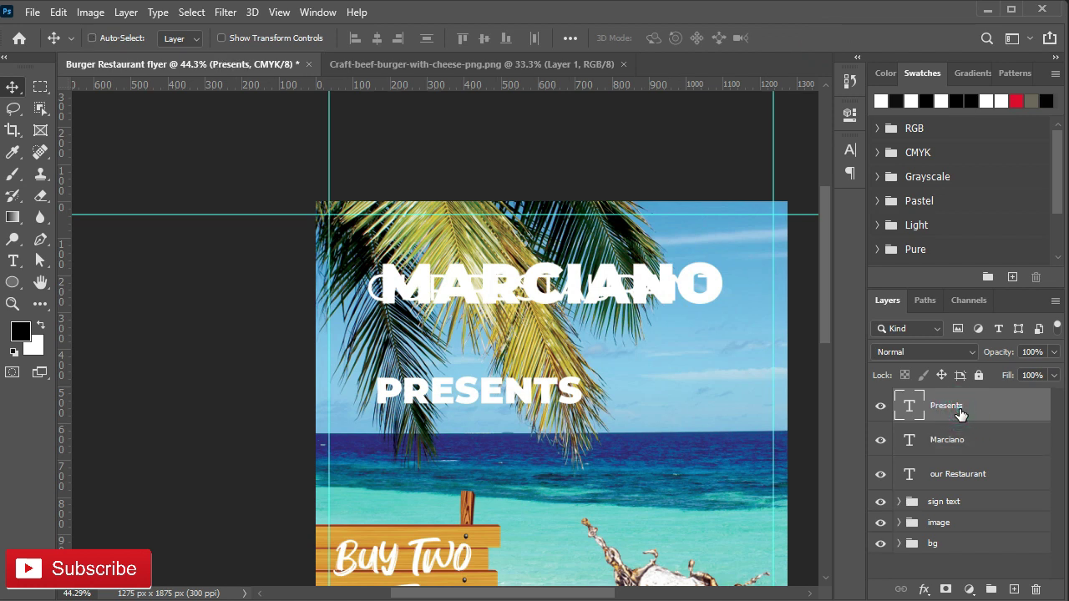
pyautogui.hotkey('ctrl', 't')
pyautogui.moveTo(484, 391); pyautogui.dragTo(551, 340)
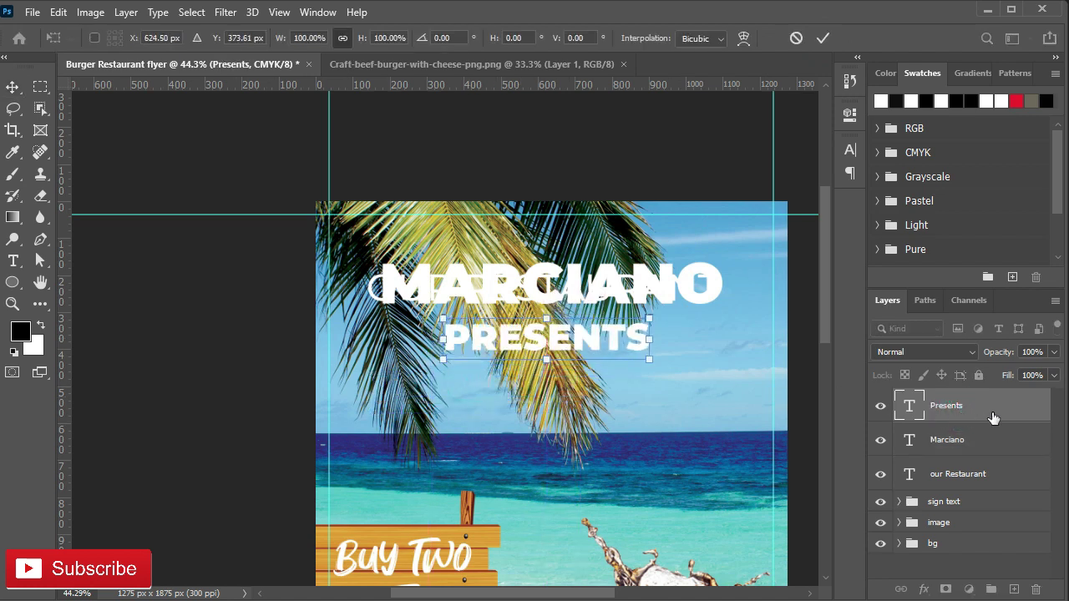
pyautogui.press('Return')
# Step: Shrink OUR RESTAURANT to about 65% and center it above MARCIANO
pyautogui.click(956, 474)
pyautogui.hotkey('ctrl', 't')
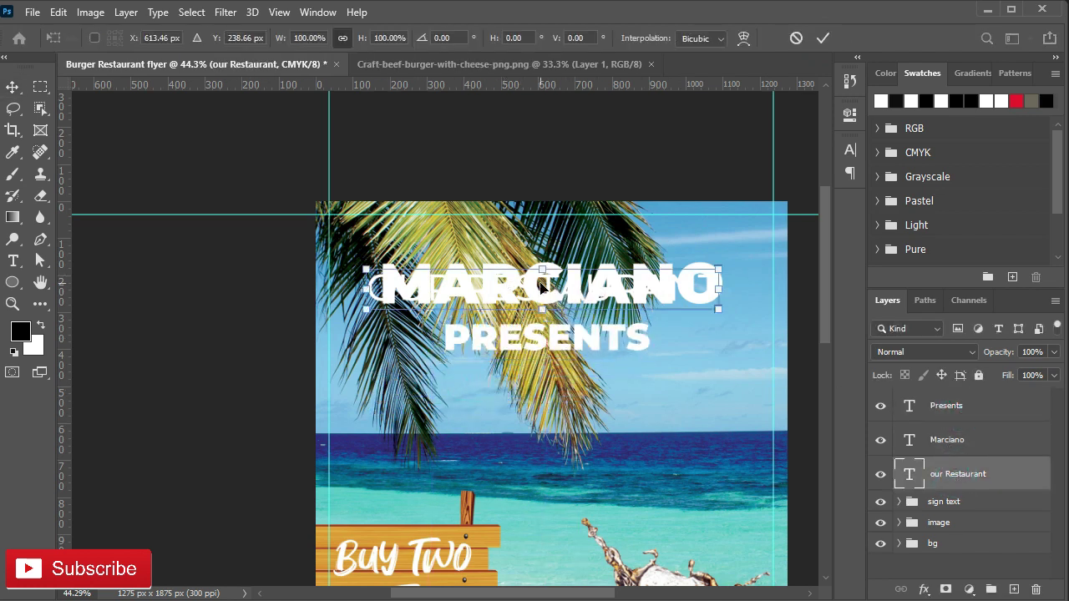
pyautogui.moveTo(541, 287); pyautogui.dragTo(544, 244)
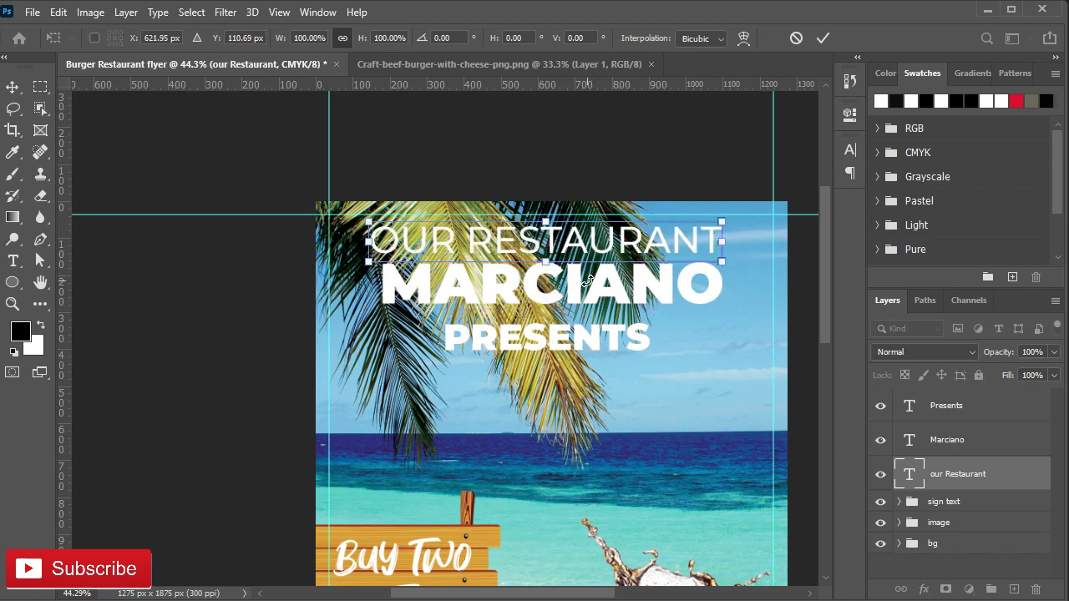
pyautogui.moveTo(716, 225); pyautogui.dragTo(637, 232)
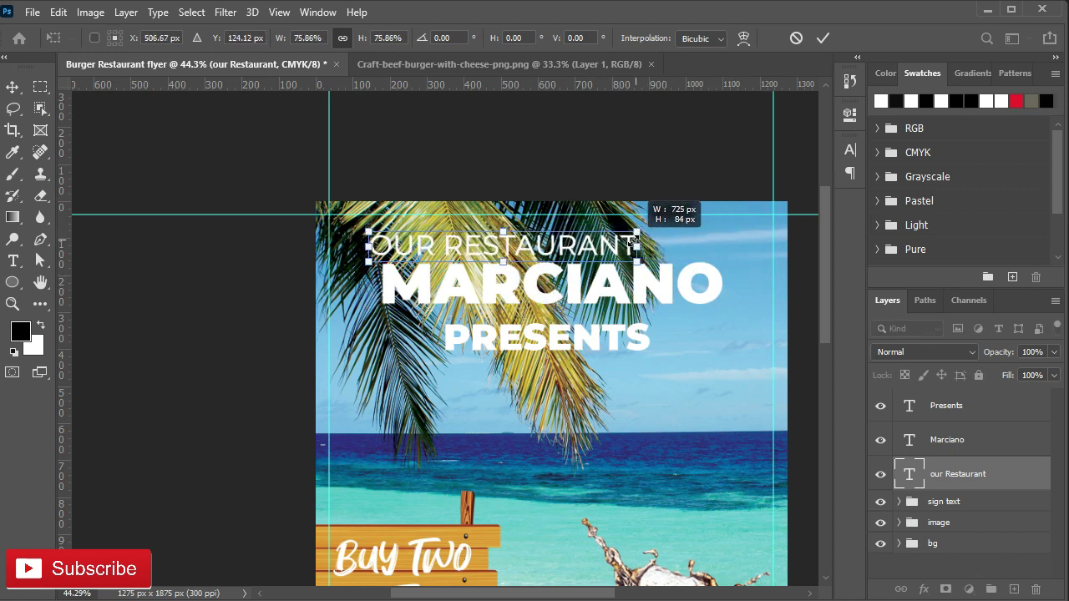
pyautogui.moveTo(471, 248); pyautogui.dragTo(543, 249)
pyautogui.moveTo(707, 233); pyautogui.dragTo(696, 234)
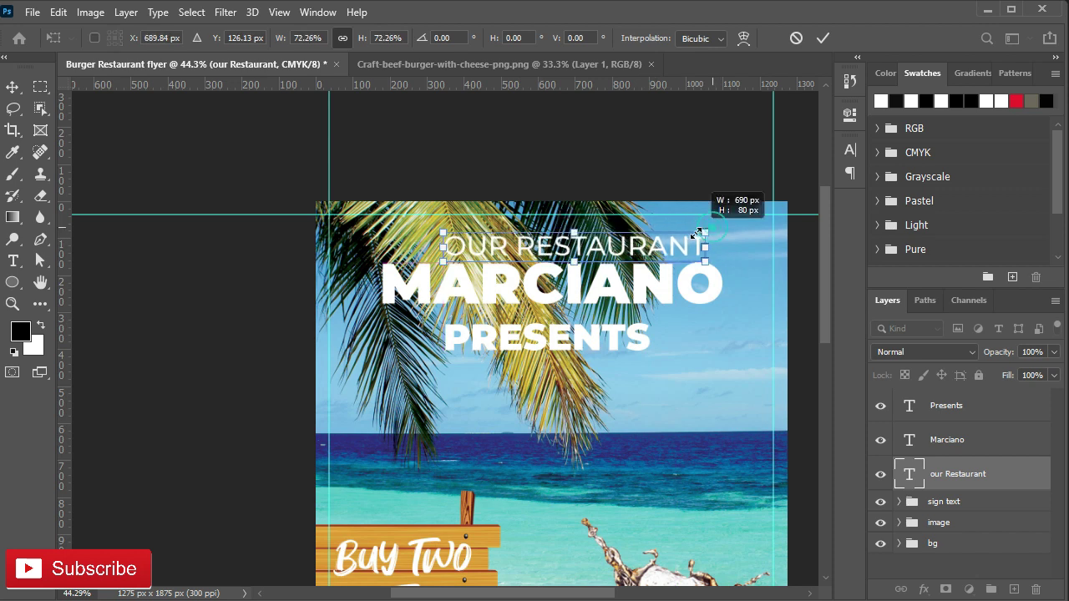
pyautogui.click(823, 38)
# Step: Check the text's character settings, then select the Marciano layer with the Type tool
pyautogui.click(851, 158)
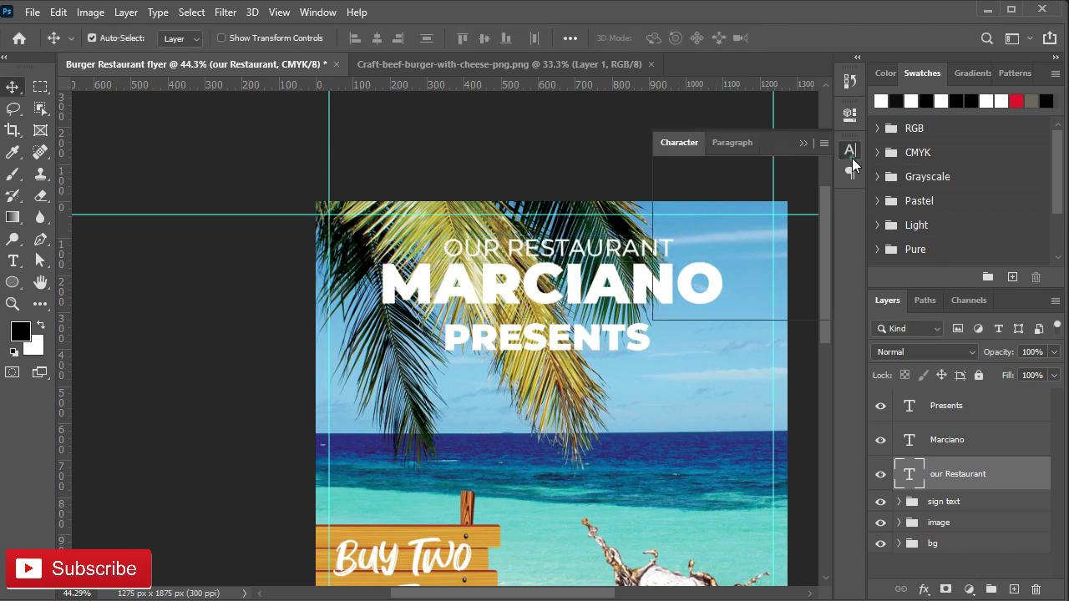
pyautogui.click(803, 143)
pyautogui.scroll(1, 518, 284)
pyautogui.scroll(1, 510, 292)
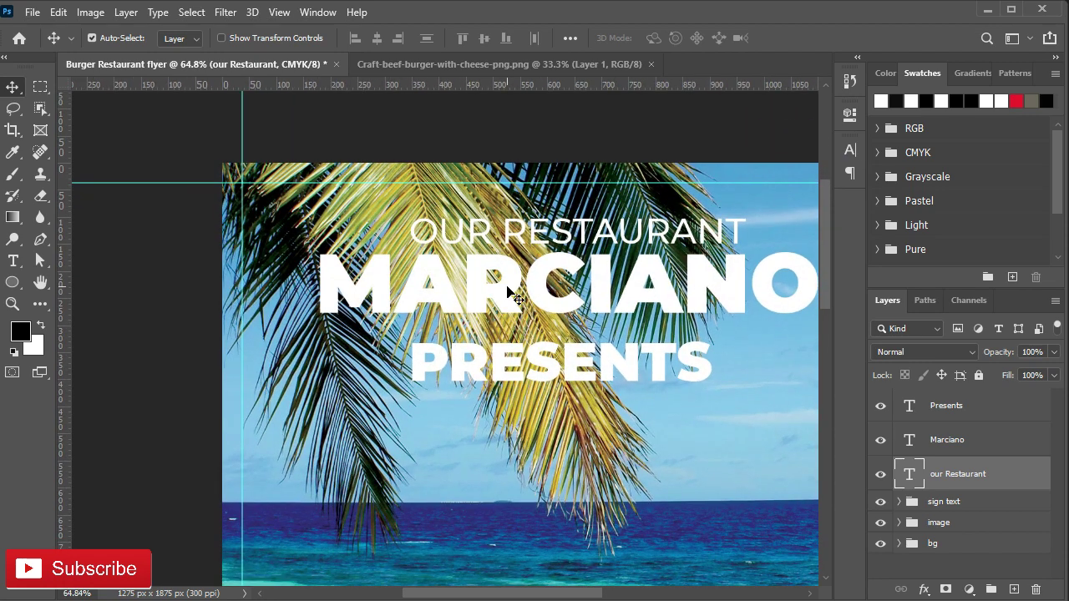
pyautogui.click(512, 294)
pyautogui.press('t')
pyautogui.scroll(1, 512, 294)
# Step: Warp MARCIANO with the Fish style at a reduced, subtle bend
pyautogui.click(696, 38)
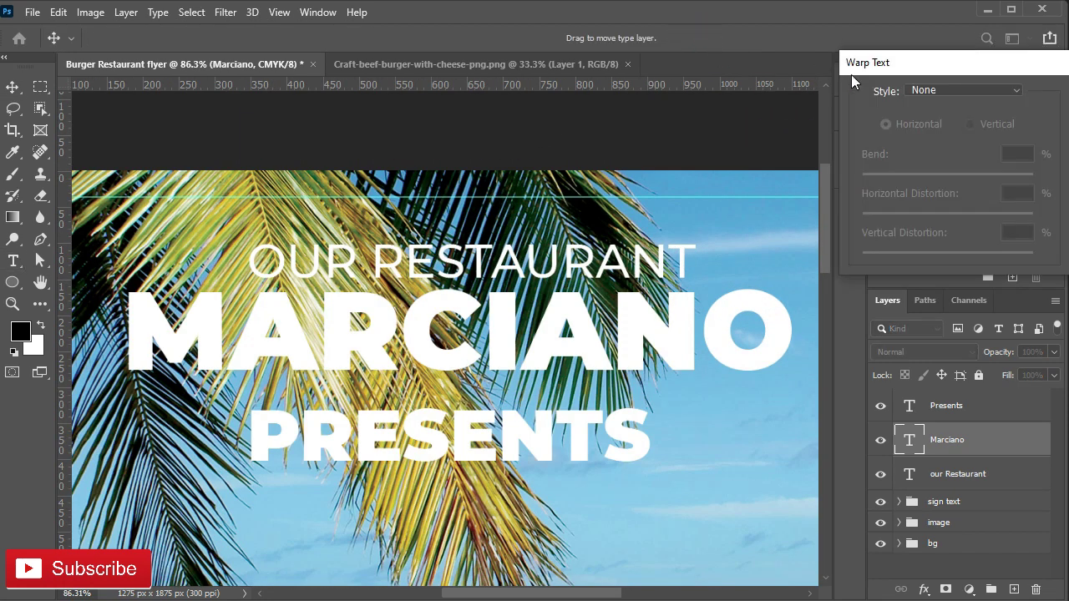
pyautogui.click(963, 90)
pyautogui.click(963, 311)
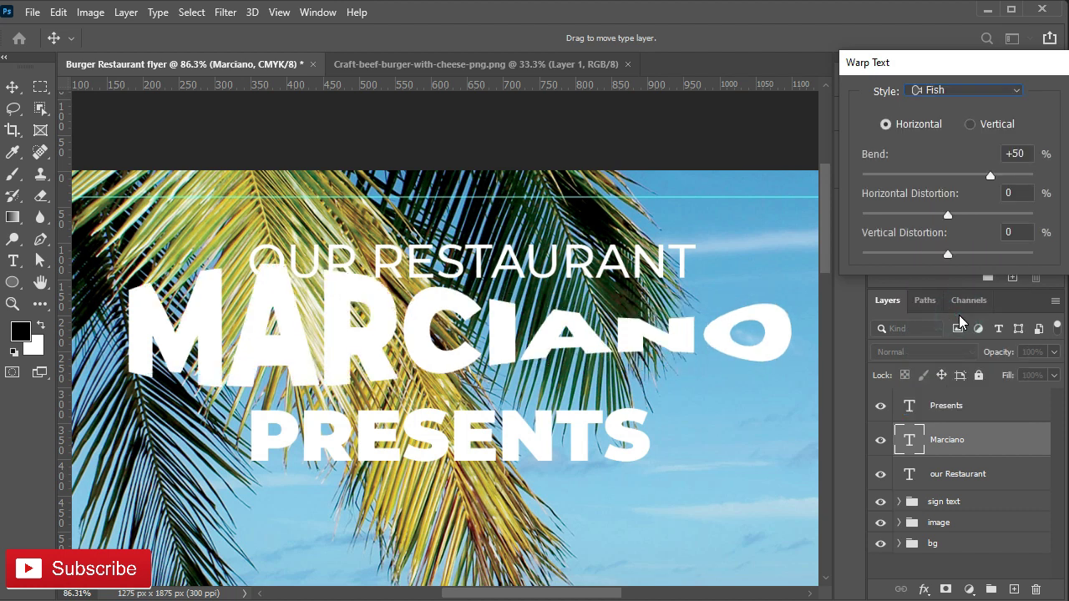
pyautogui.moveTo(990, 175); pyautogui.dragTo(946, 179)
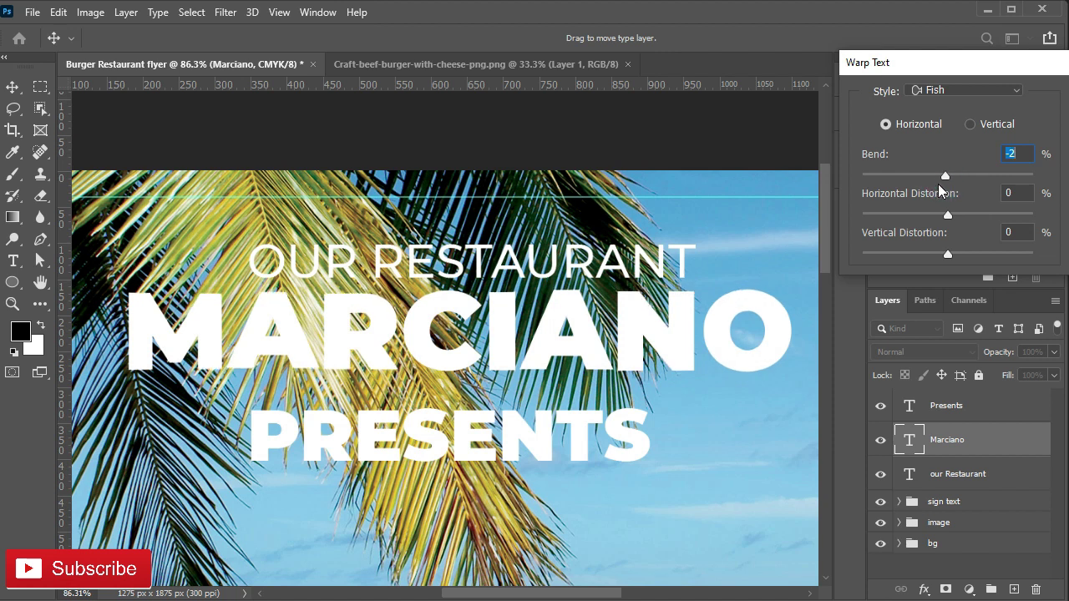
pyautogui.press('Return')
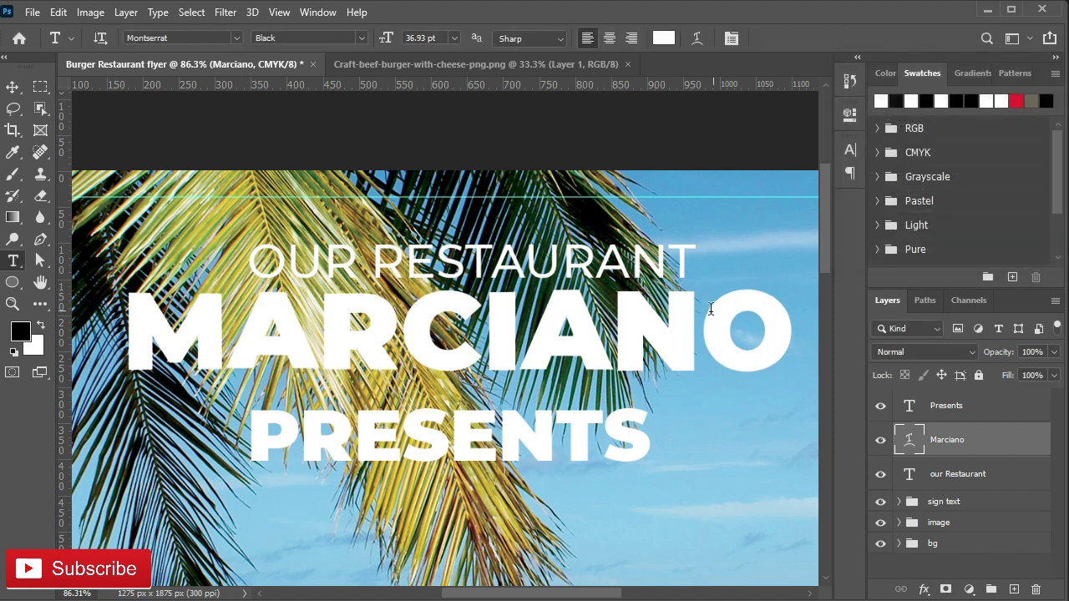
# Step: Apply a gentle Arch warp (about +8) to the PRESENTS text layer
pyautogui.scroll(-1, 584, 376)
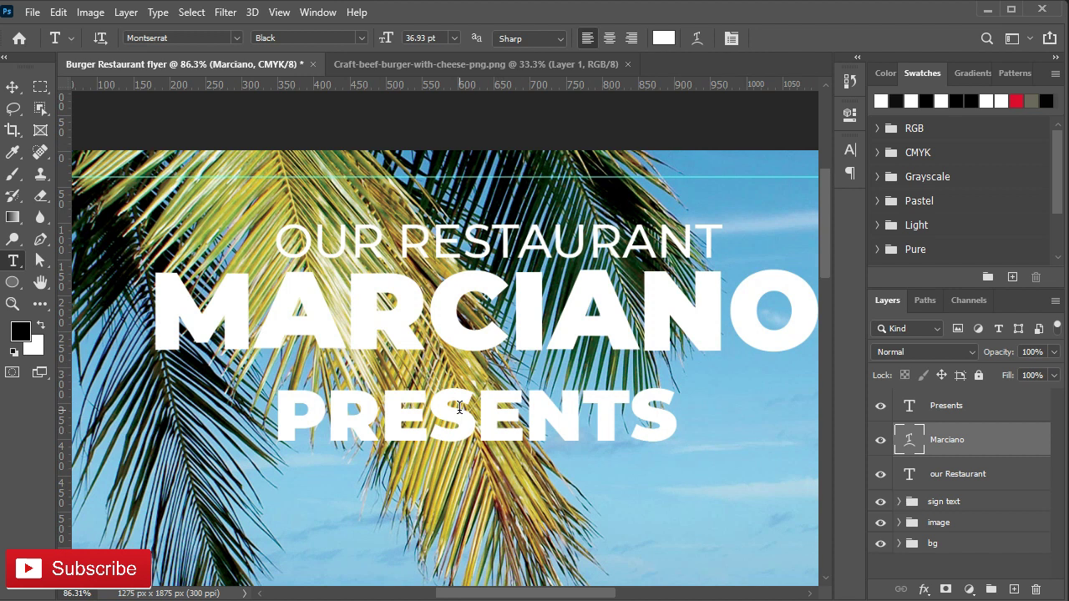
pyautogui.click(948, 415)
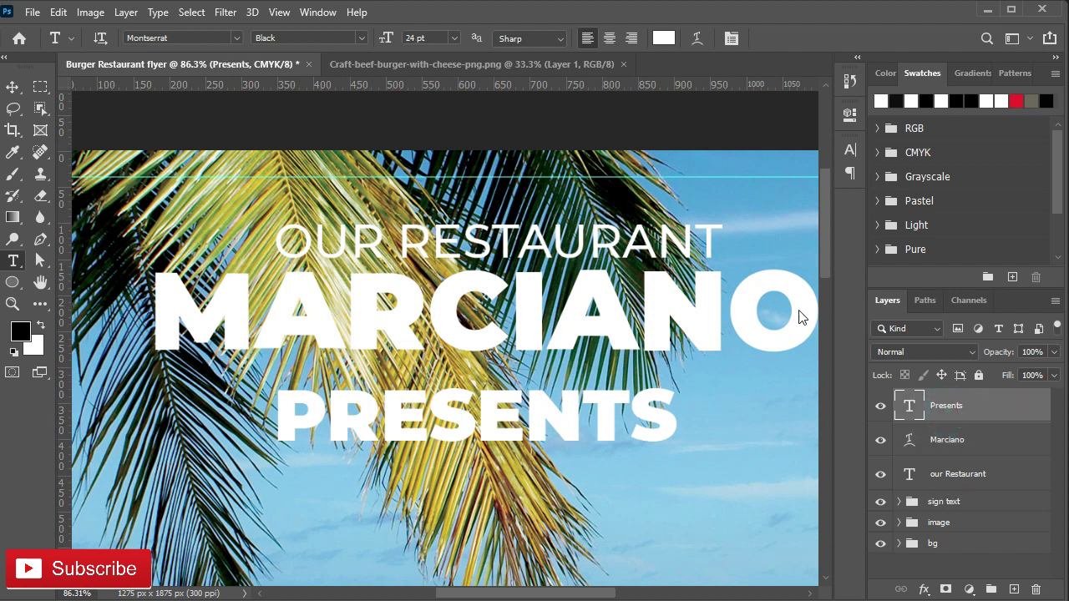
pyautogui.click(694, 39)
pyautogui.click(969, 92)
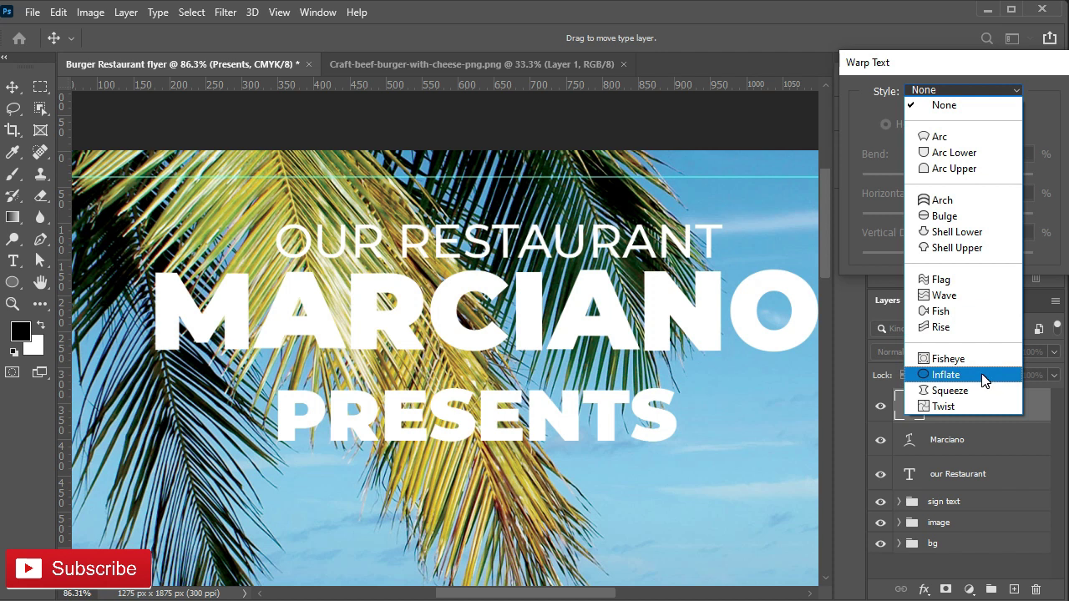
pyautogui.click(952, 200)
pyautogui.moveTo(985, 177); pyautogui.dragTo(954, 178)
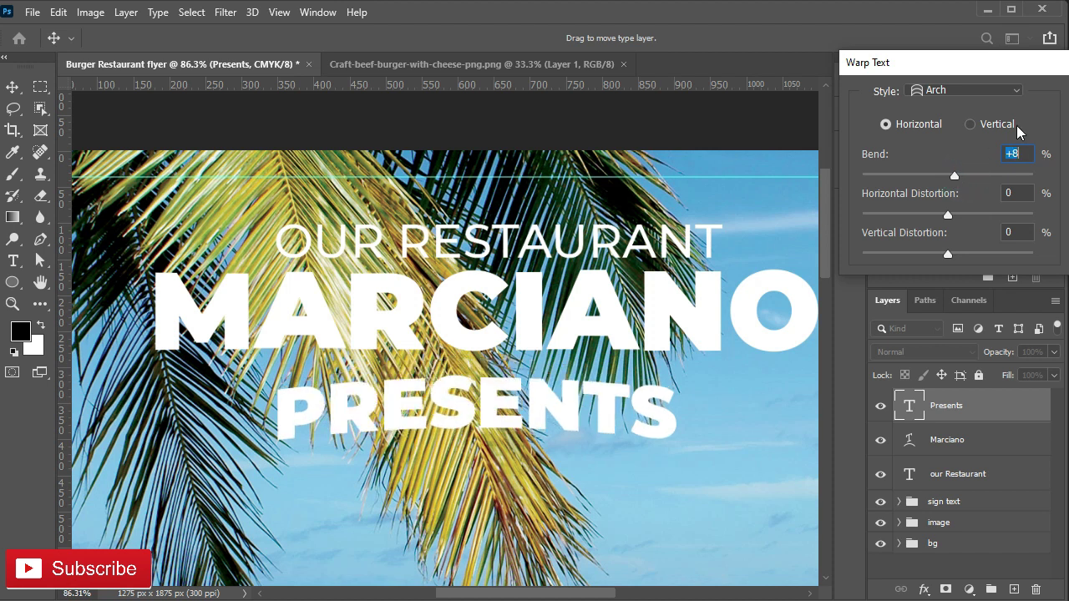
pyautogui.press('Return')
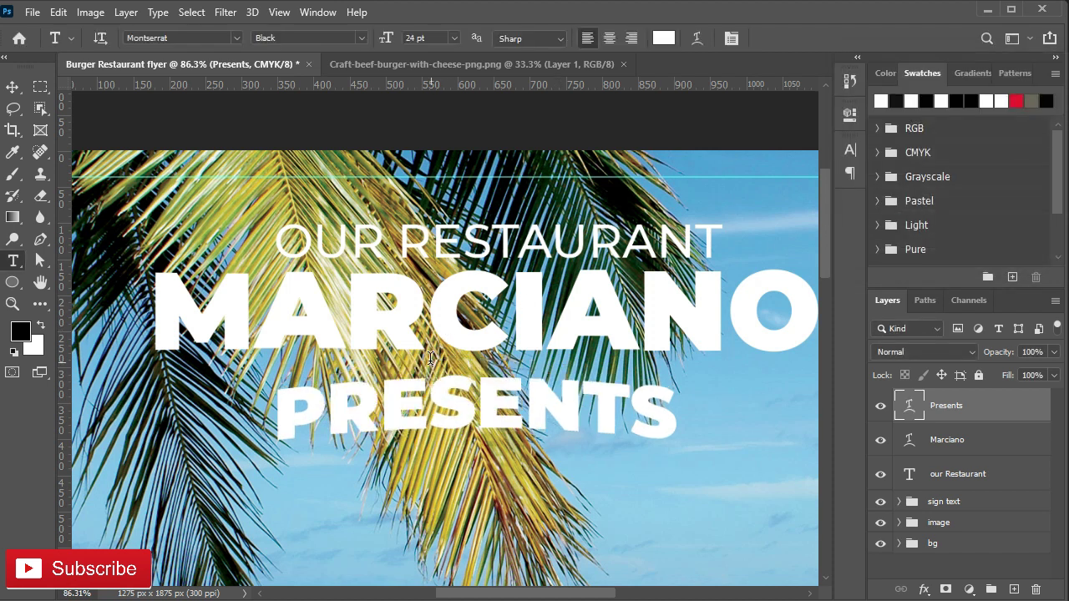
# Step: Scale PRESENTS down to about 93% and move it up closer beneath MARCIANO
pyautogui.press('v')
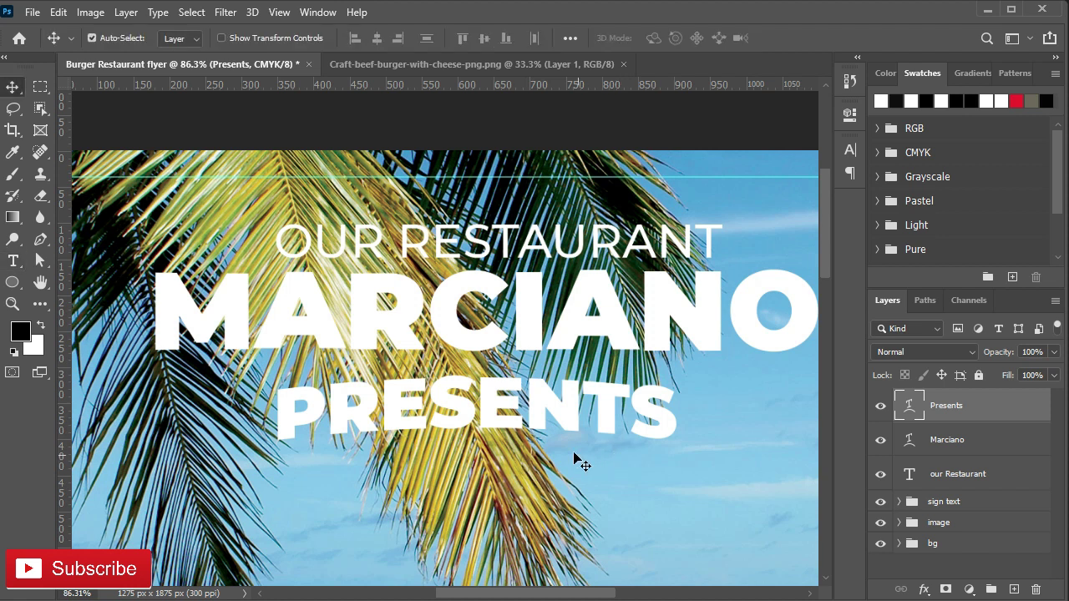
pyautogui.hotkey('ctrl', 't')
pyautogui.moveTo(668, 364); pyautogui.dragTo(651, 373)
pyautogui.moveTo(449, 422); pyautogui.dragTo(434, 406)
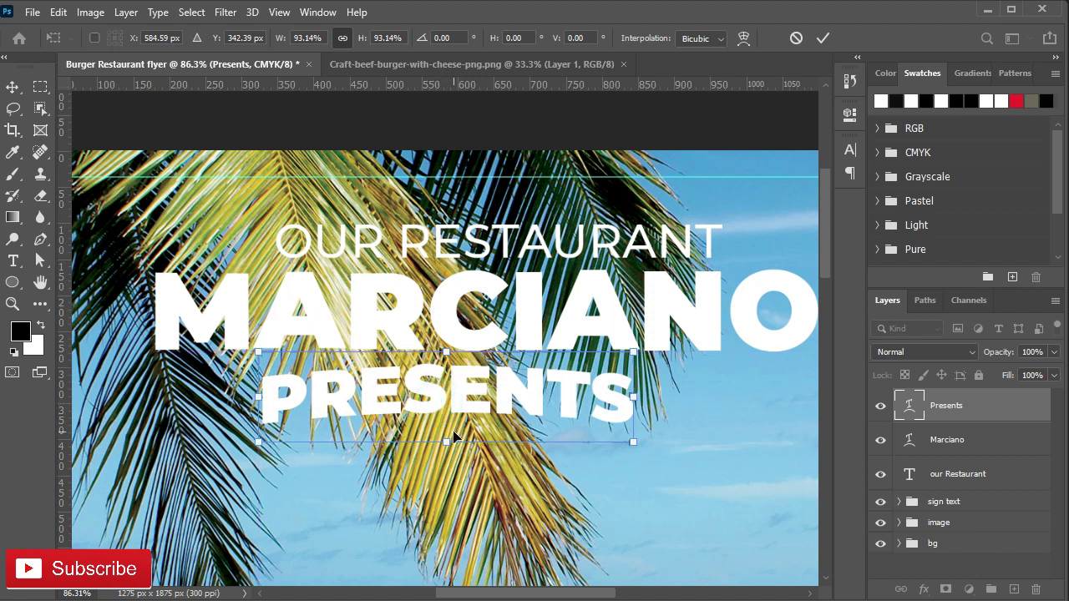
pyautogui.click(823, 37)
# Step: Set the OUR RESTAURANT letter tracking to -10
pyautogui.click(592, 250)
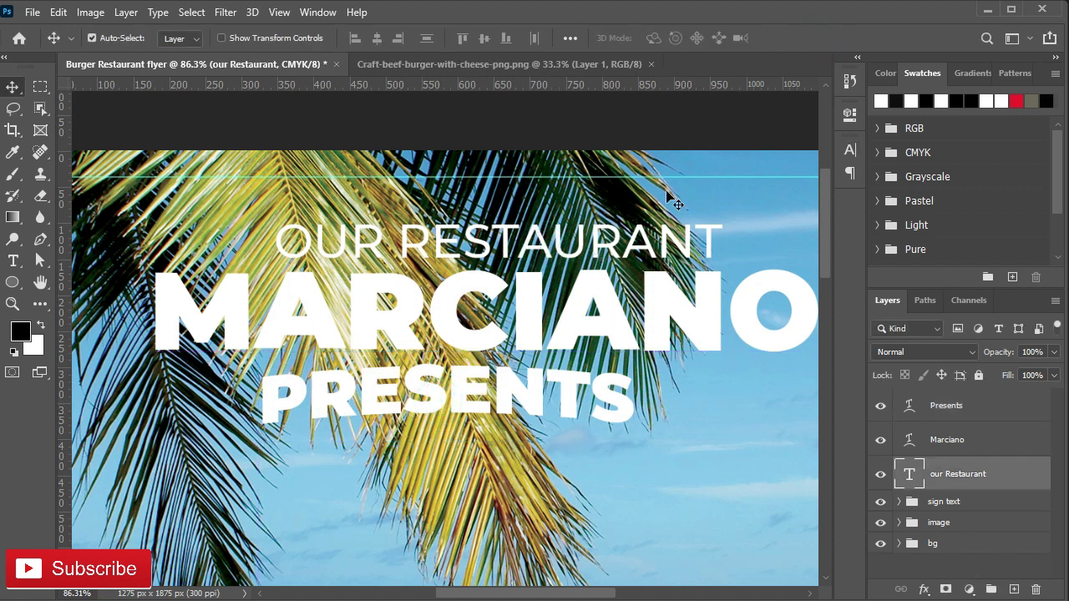
pyautogui.click(849, 150)
pyautogui.click(821, 211)
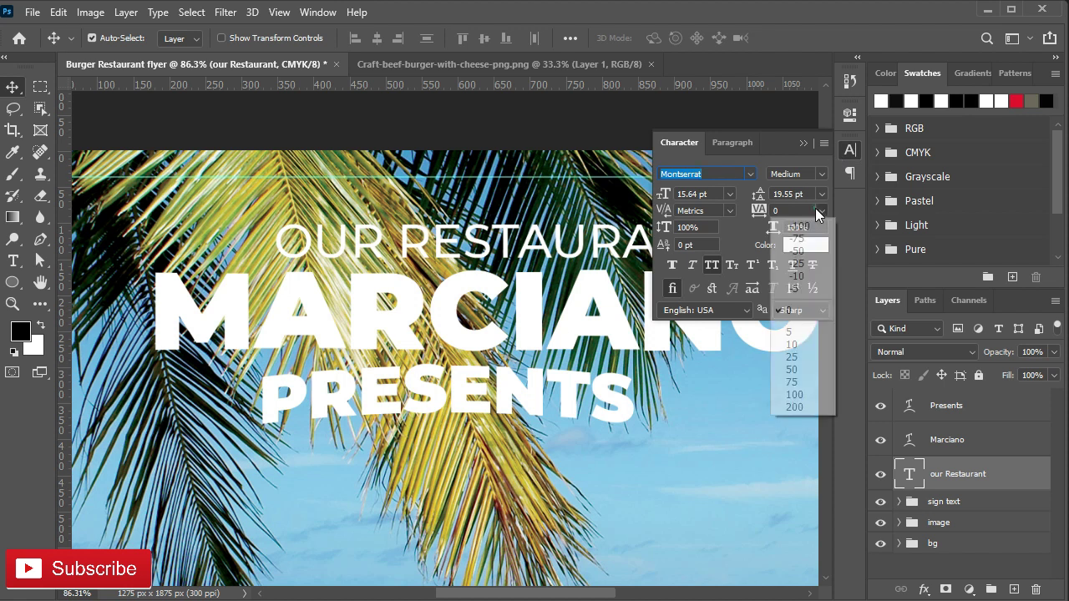
pyautogui.click(810, 276)
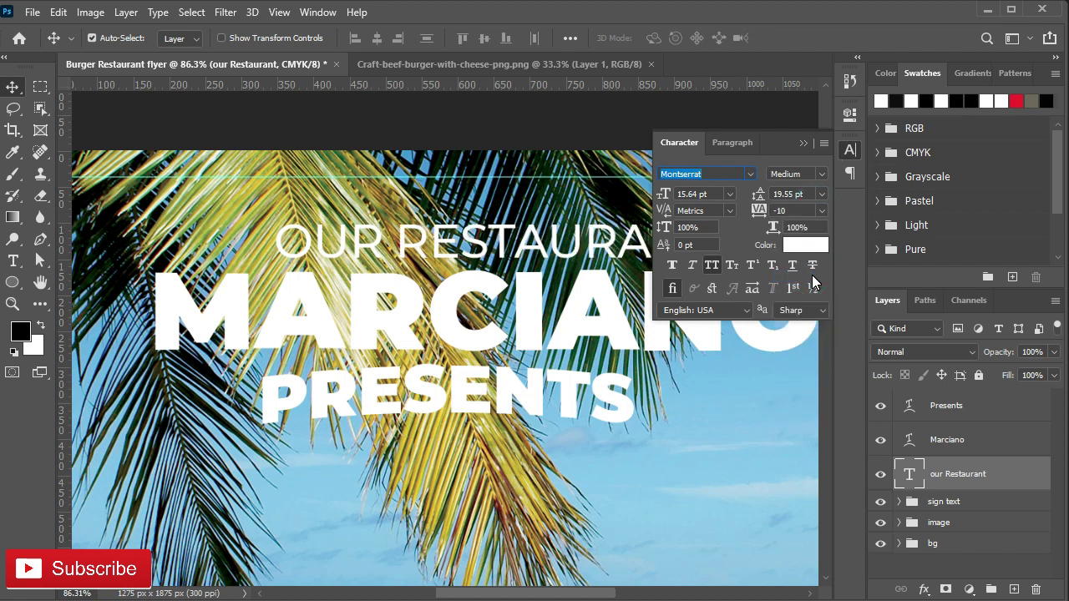
pyautogui.click(803, 142)
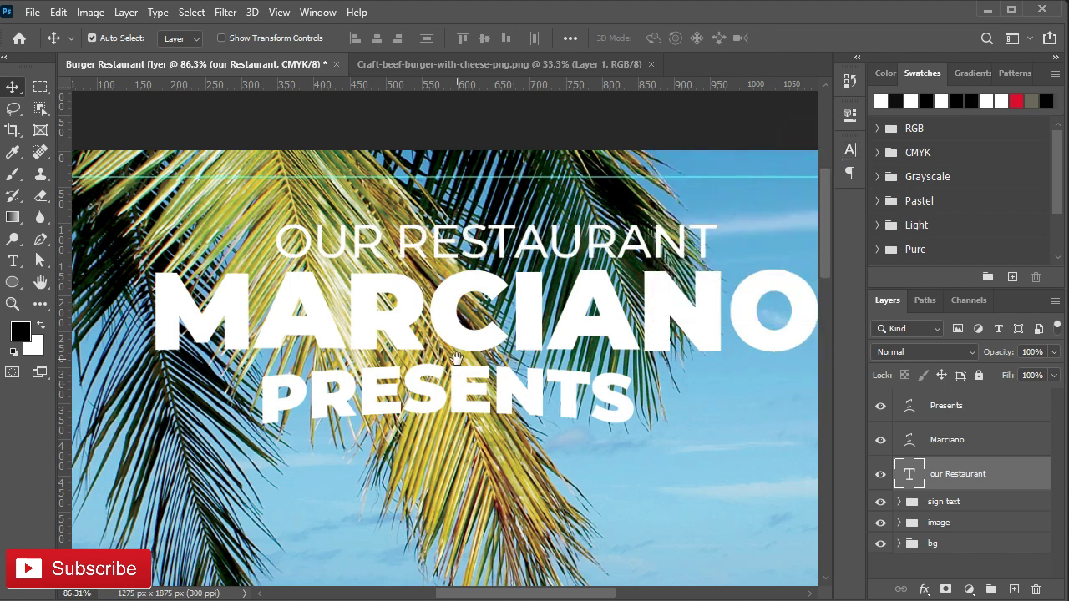
# Step: Centre OUR RESTAURANT and PRESENTS horizontally on MARCIANO's selection, then deselect
pyautogui.moveTo(450, 267); pyautogui.dragTo(490, 285)
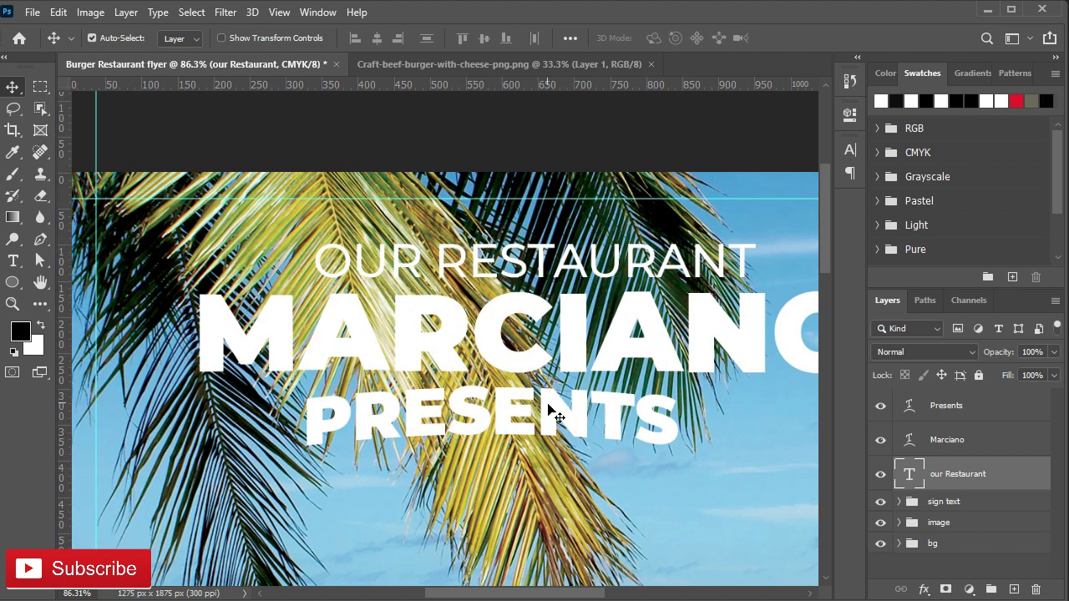
pyautogui.keyDown('alt'); pyautogui.scroll(-2, 549, 415); pyautogui.keyUp('alt')
pyautogui.keyDown('ctrl'); pyautogui.click(908, 438); pyautogui.keyUp('ctrl')
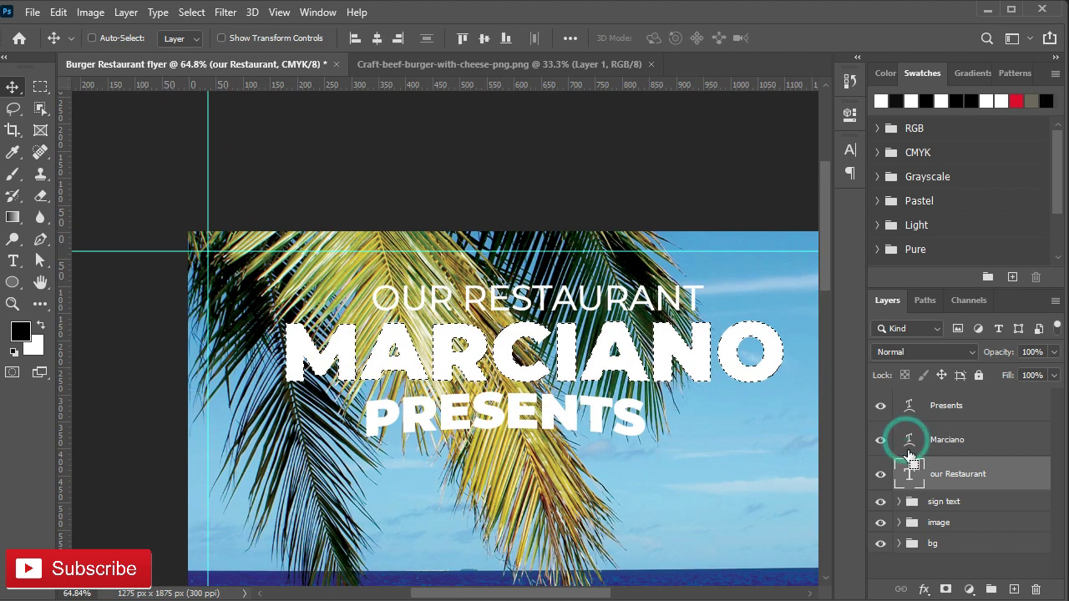
pyautogui.click(377, 37)
pyautogui.click(518, 416)
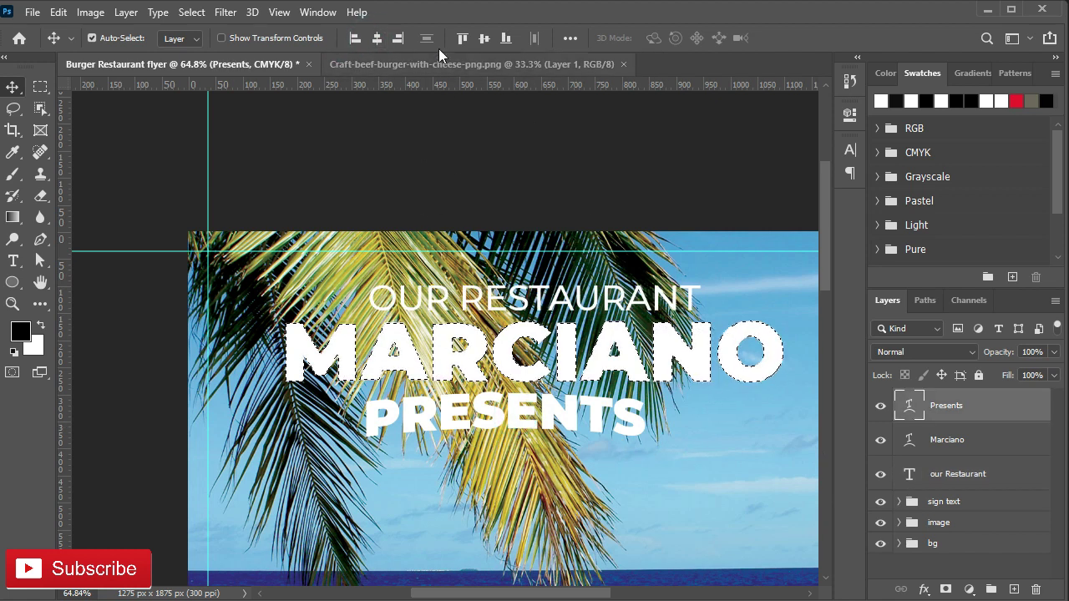
pyautogui.click(377, 38)
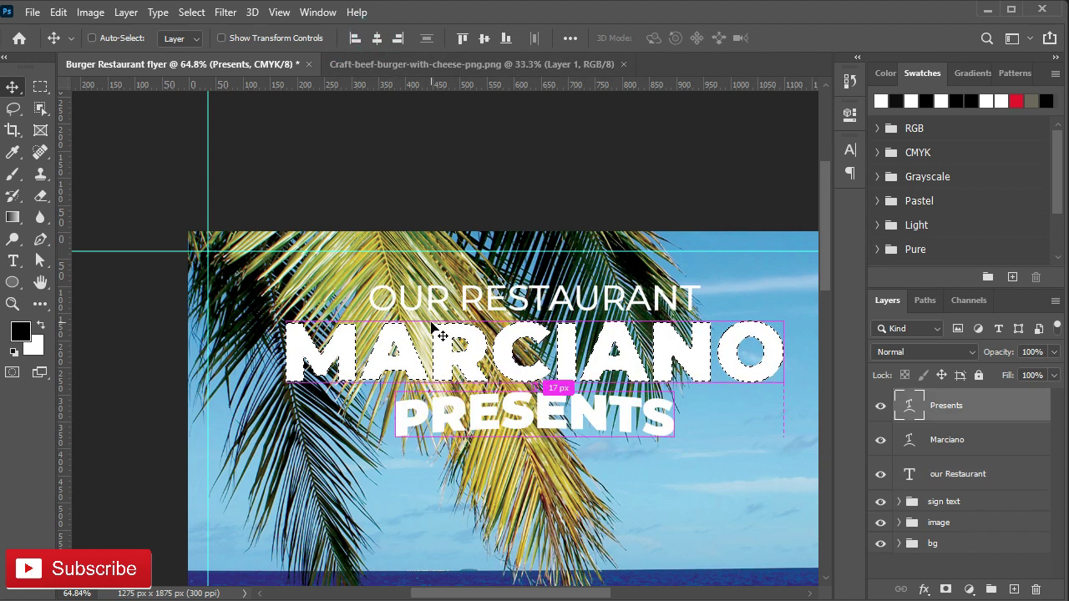
pyautogui.hotkey('ctrl', 'd')
# Step: Nudge PRESENTS slightly up, closer beneath MARCIANO
pyautogui.moveTo(531, 416); pyautogui.dragTo(512, 409)
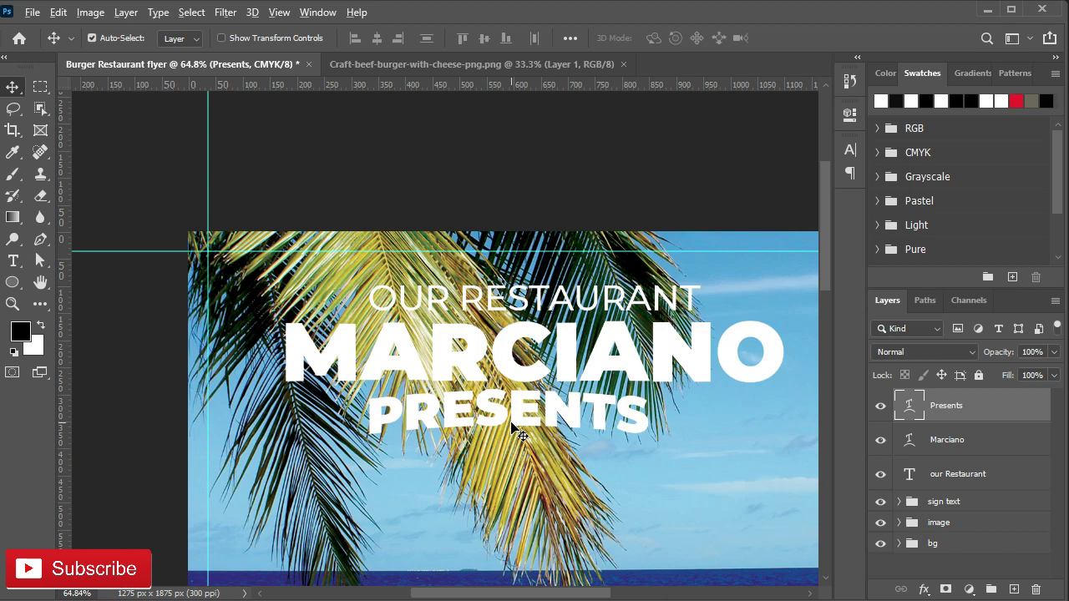
pyautogui.scroll(-1, 596, 476)
pyautogui.scroll(1, 617, 479)
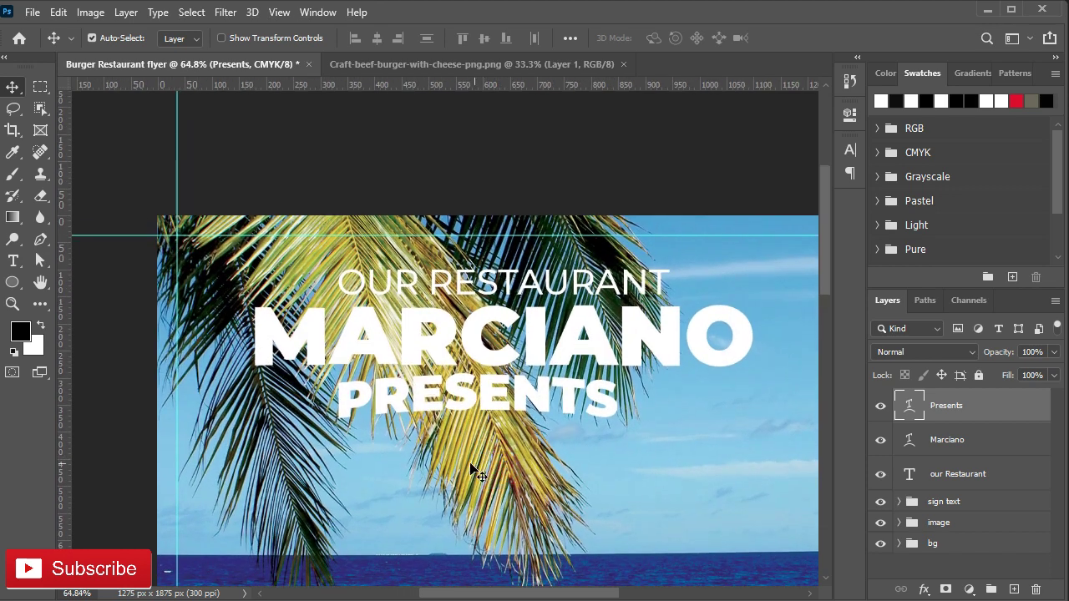
# Step: Give MARCIANO a Drop Shadow at 39% opacity, 0 spread, a few-pixel size and short distance
pyautogui.doubleClick(985, 450)
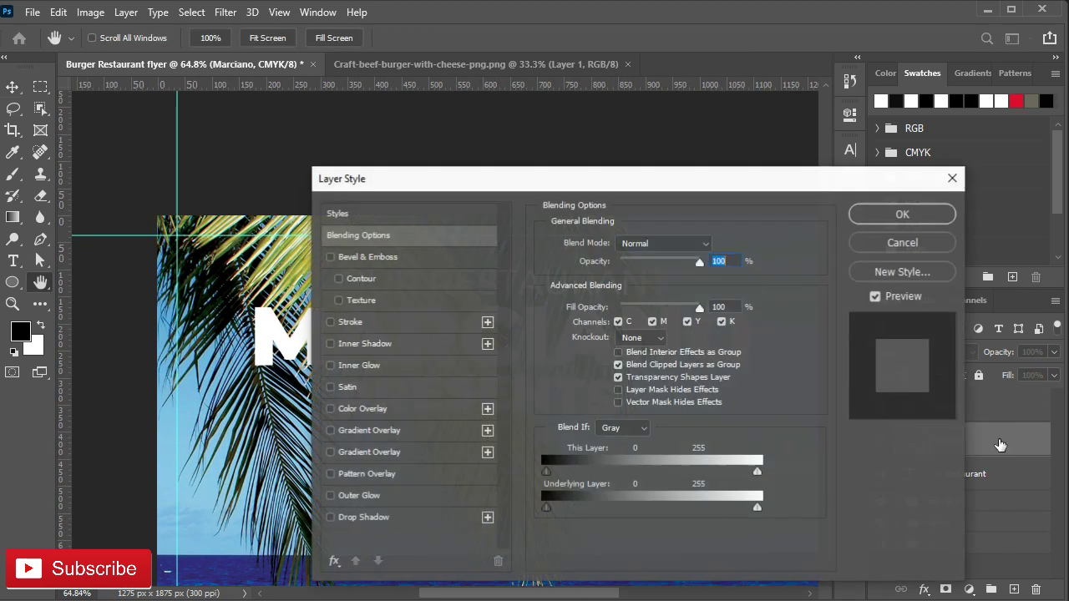
pyautogui.moveTo(539, 187); pyautogui.dragTo(807, 127)
pyautogui.click(635, 464)
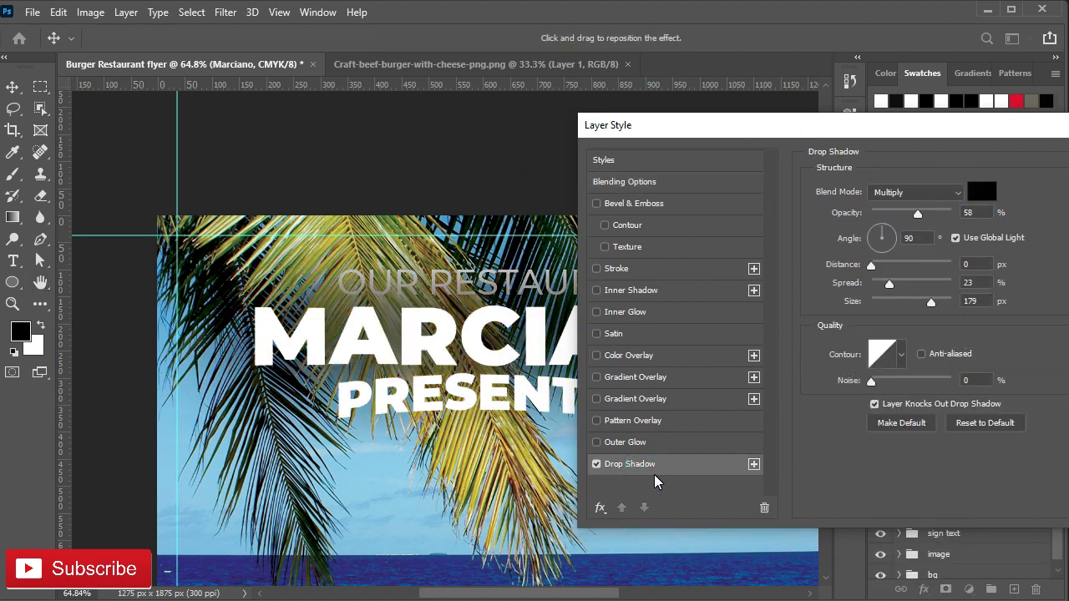
pyautogui.click(955, 237)
pyautogui.doubleClick(972, 213)
pyautogui.write('39')
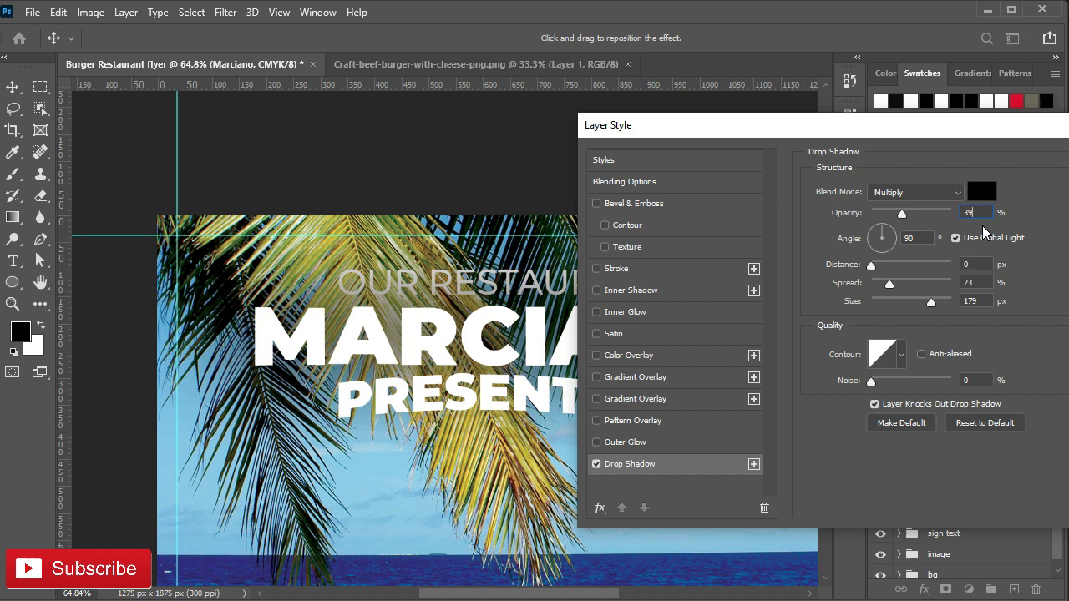
pyautogui.moveTo(889, 283); pyautogui.dragTo(862, 283)
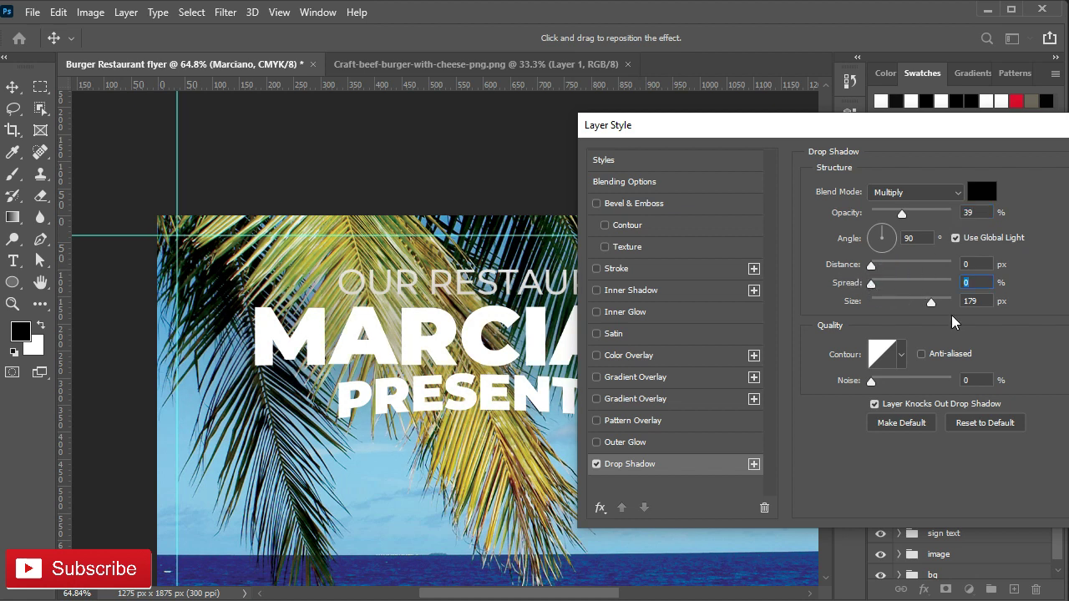
pyautogui.moveTo(915, 307); pyautogui.dragTo(877, 305)
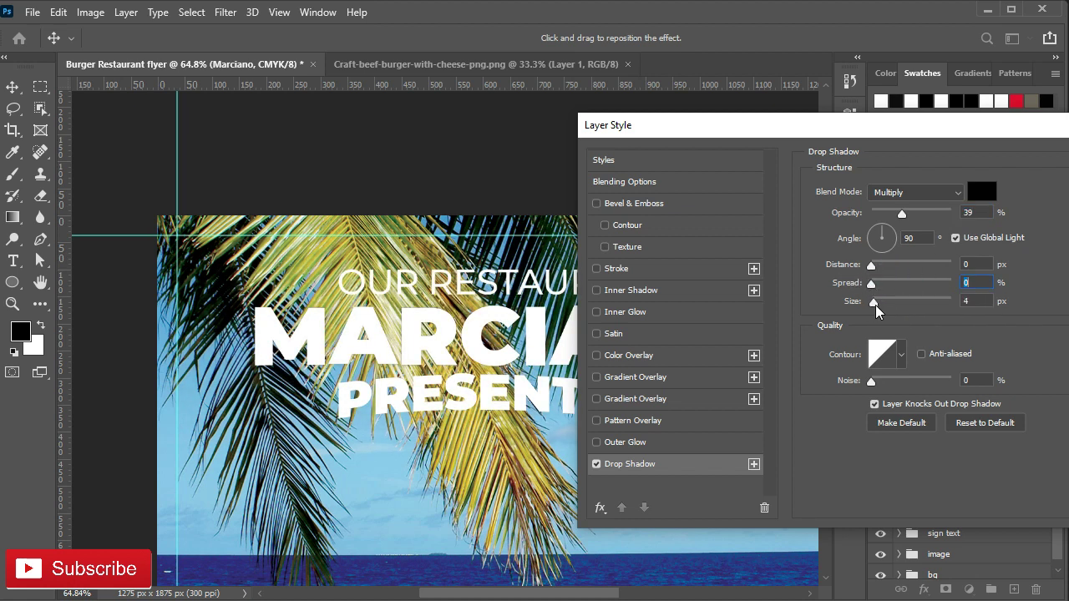
pyautogui.moveTo(871, 265); pyautogui.dragTo(880, 301)
pyautogui.moveTo(709, 129); pyautogui.dragTo(871, 155)
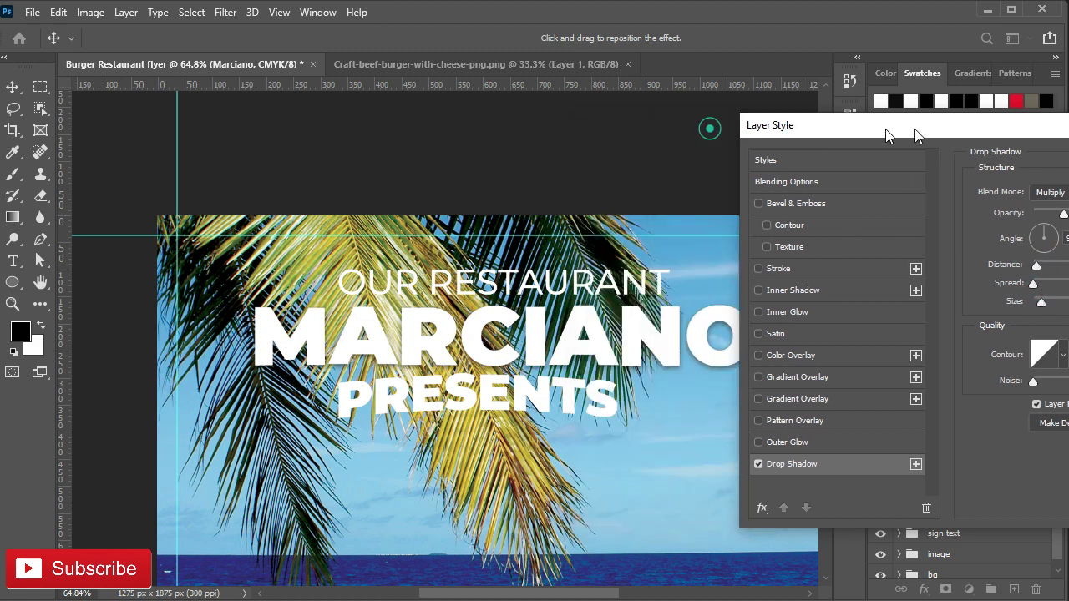
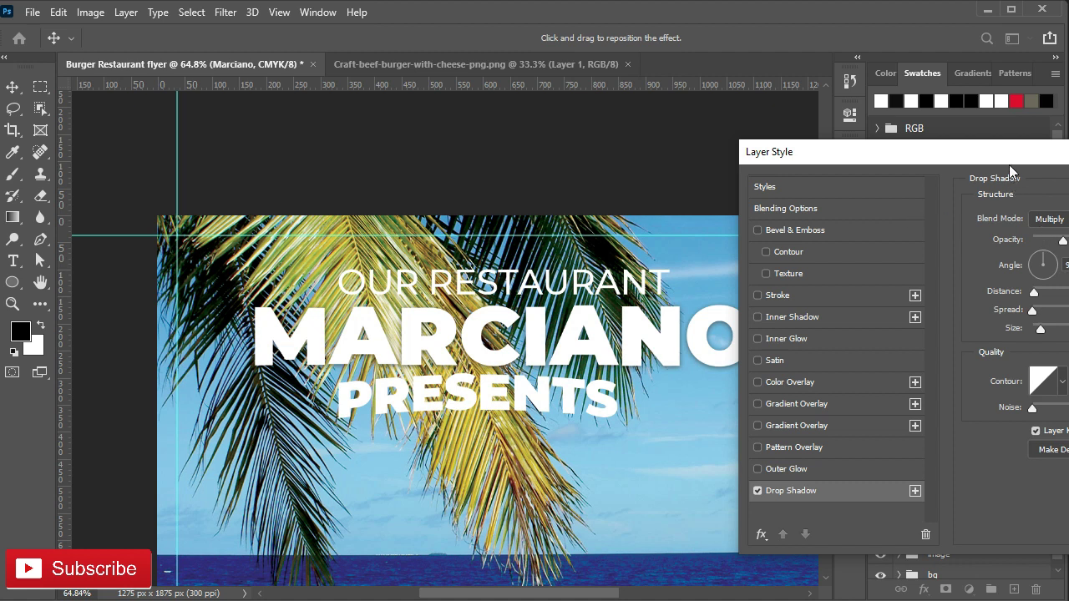
# Step: Confirm the drop shadow on Marciano and copy its layer style
pyautogui.moveTo(1008, 165); pyautogui.dragTo(758, 216)
pyautogui.click(1028, 241)
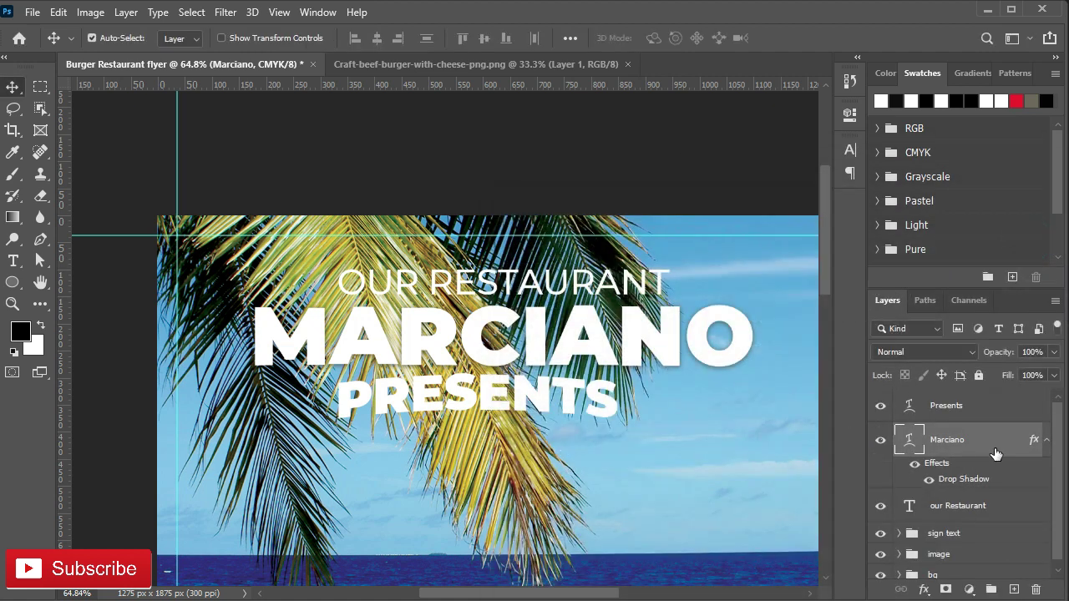
pyautogui.rightClick(995, 453)
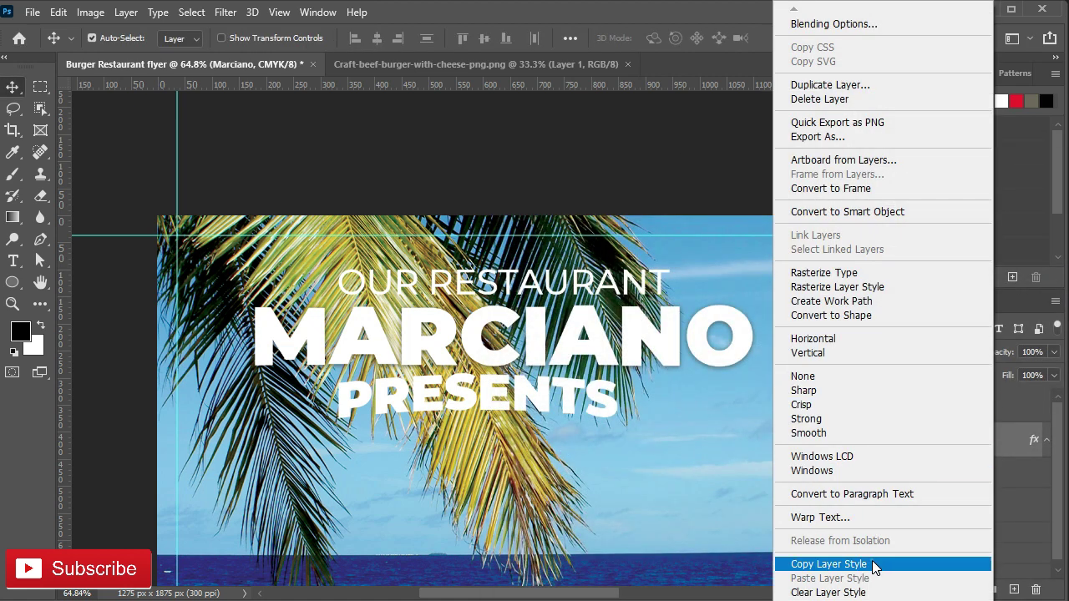
pyautogui.click(873, 568)
# Step: Paste Marciano's drop shadow onto the Presents and our Restaurant layers
pyautogui.click(1046, 440)
pyautogui.click(973, 478)
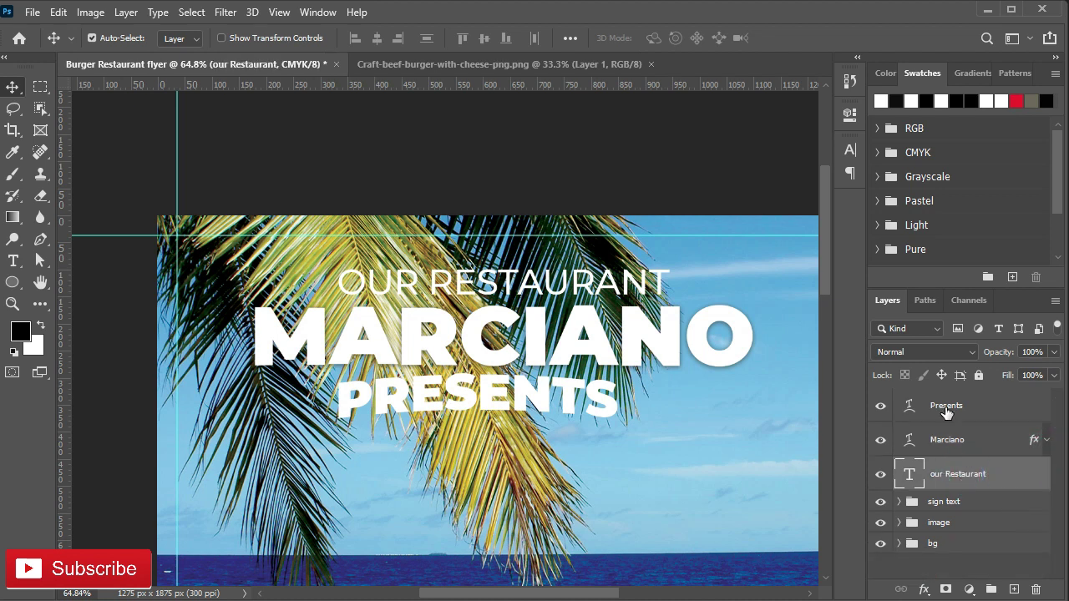
pyautogui.click(946, 410)
pyautogui.keyDown('shift'); pyautogui.click(953, 474); pyautogui.keyUp('shift')
pyautogui.rightClick(954, 473)
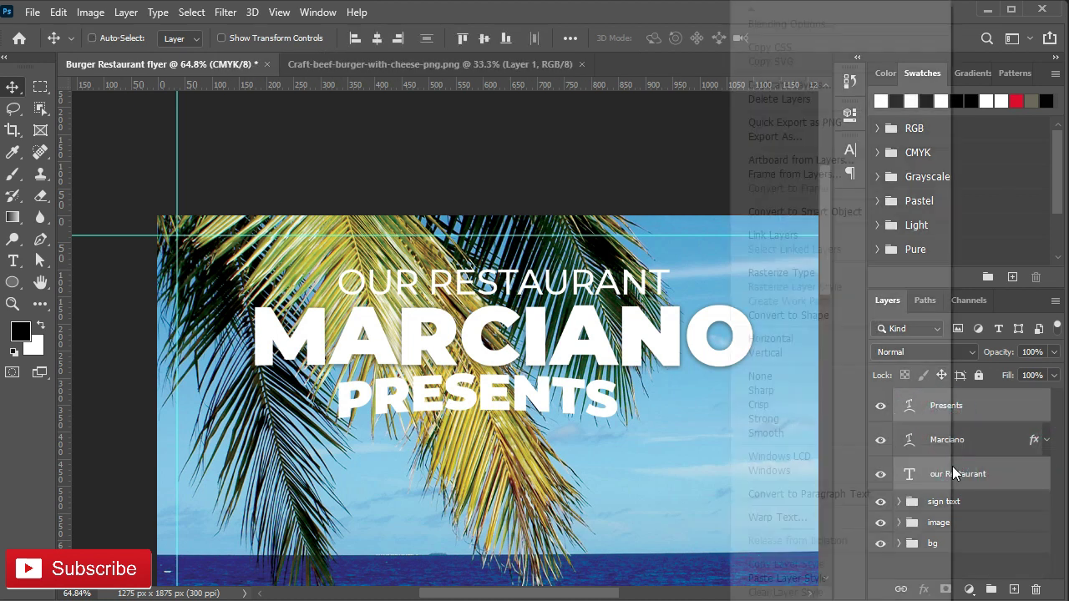
pyautogui.click(806, 577)
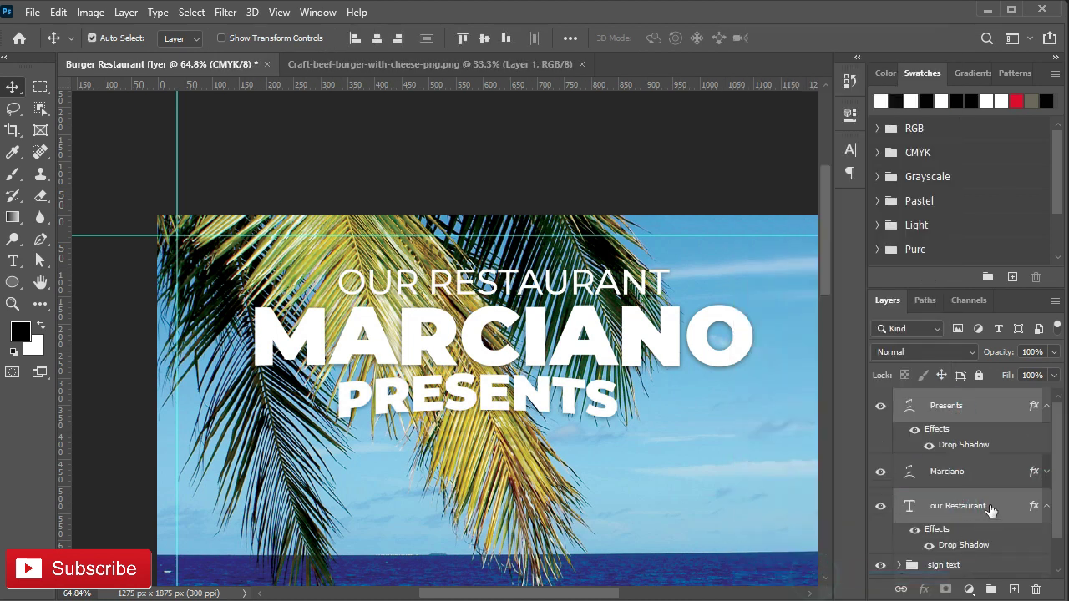
pyautogui.click(1047, 507)
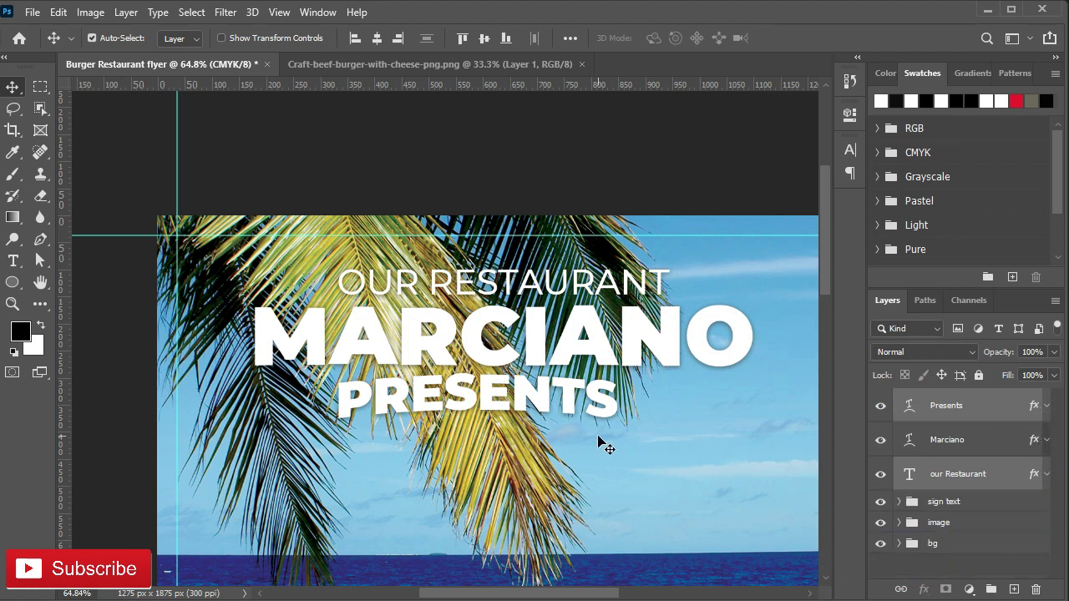
# Step: Group the three headline layers into a group named main text
pyautogui.hotkey('ctrl', 'g')
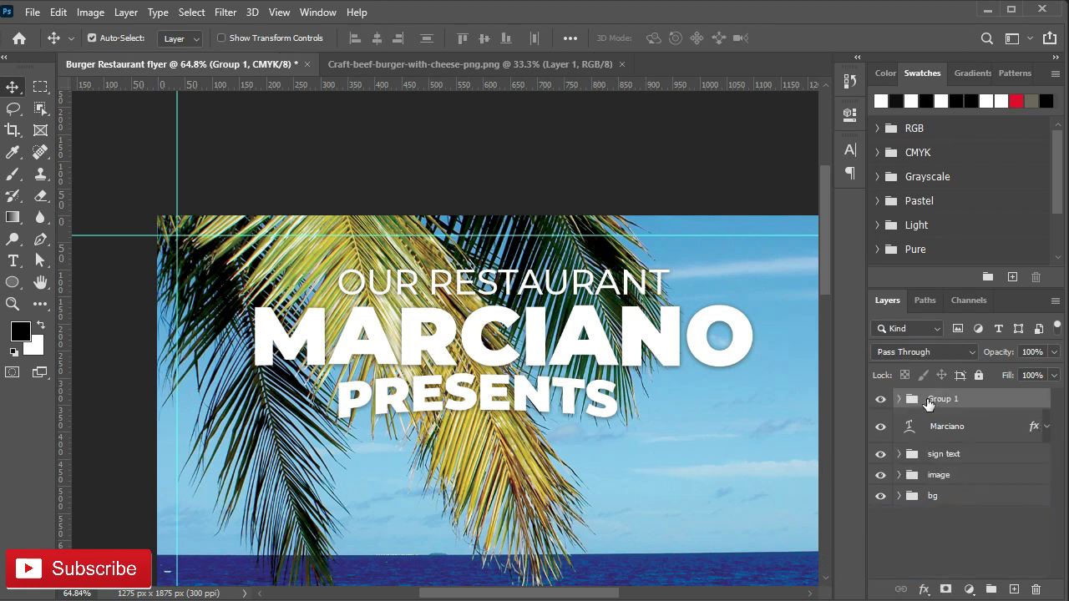
pyautogui.hotkey('ctrl', 'z')
pyautogui.click(944, 416)
pyautogui.keyDown('shift'); pyautogui.click(946, 486); pyautogui.keyUp('shift')
pyautogui.hotkey('ctrl', 'g')
pyautogui.doubleClick(942, 398)
pyautogui.write('main text')
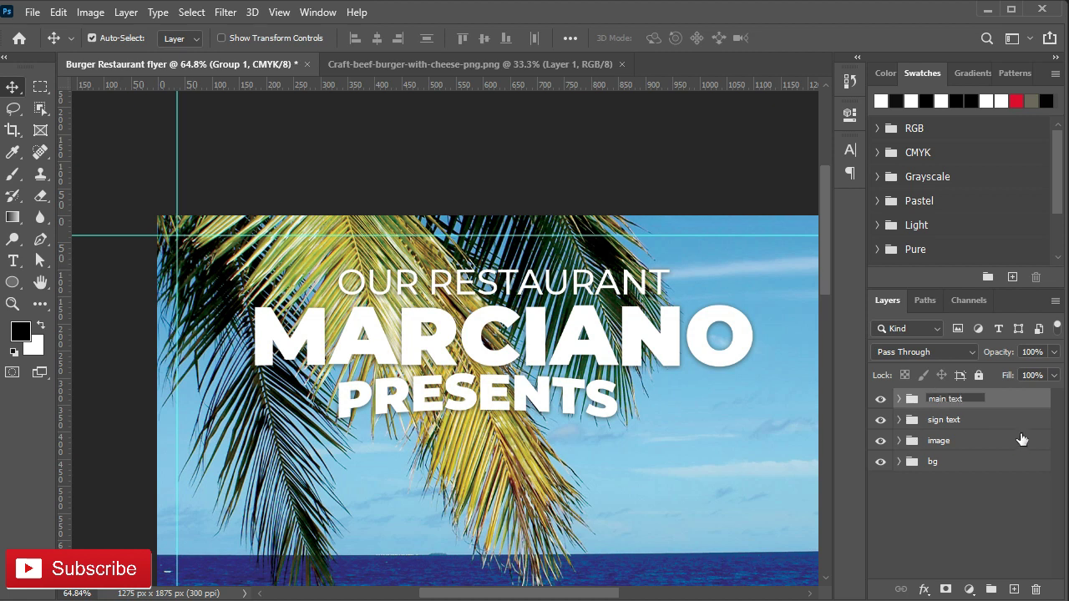
pyautogui.click(1002, 393)
# Step: Centre the main text group horizontally on the canvas
pyautogui.hotkey('ctrl', 't')
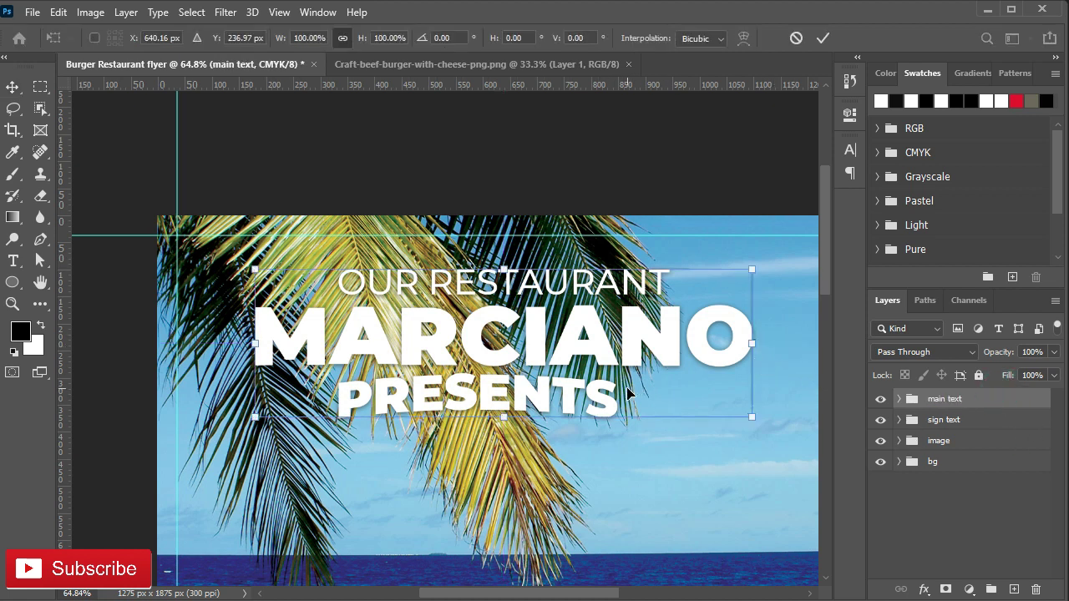
pyautogui.scroll(-3, 628, 394)
pyautogui.click(977, 400)
pyautogui.hotkey('ctrl', 'a')
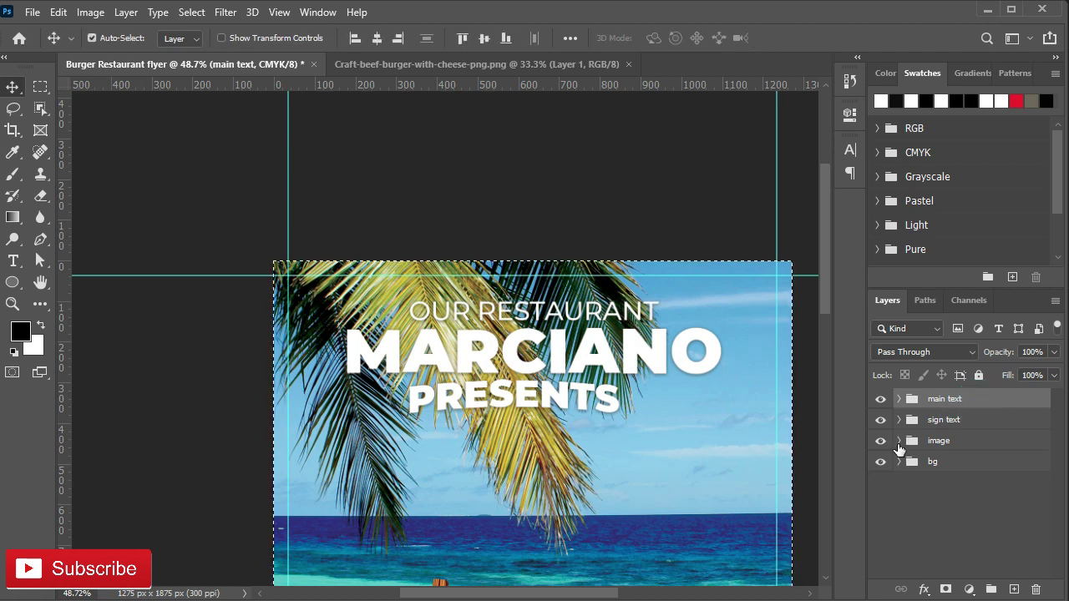
pyautogui.click(379, 36)
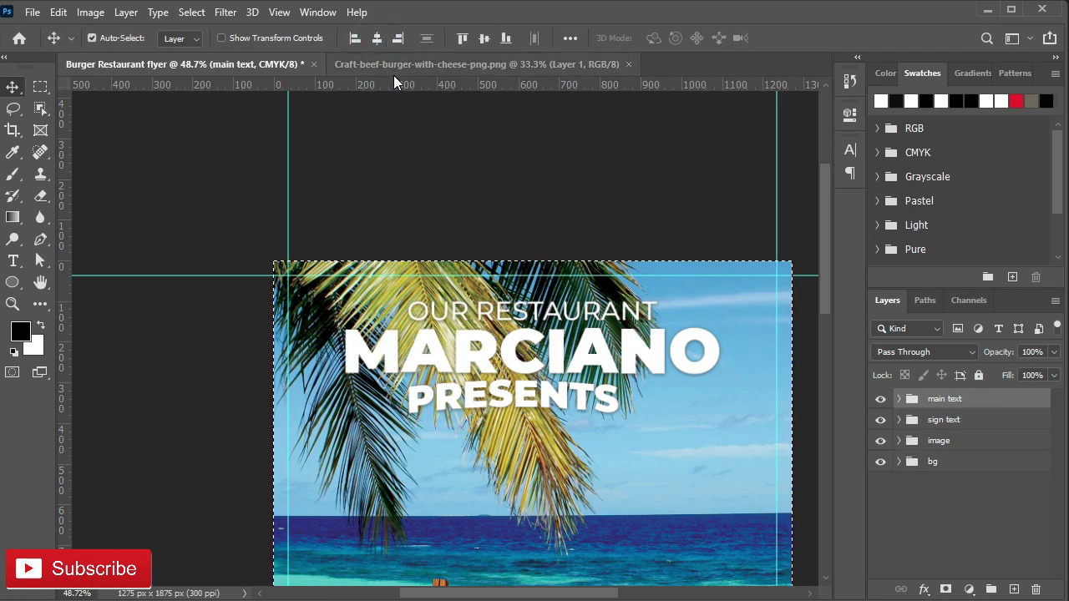
pyautogui.hotkey('ctrl', 'd')
# Step: Scale the headline group up to about 118% and reposition it slightly
pyautogui.hotkey('ctrl', 't')
pyautogui.moveTo(721, 299)
pyautogui.mouseDown()
pyautogui.moveTo(732, 297)
pyautogui.moveTo(732, 332)
pyautogui.moveTo(762, 318)
pyautogui.mouseUp()
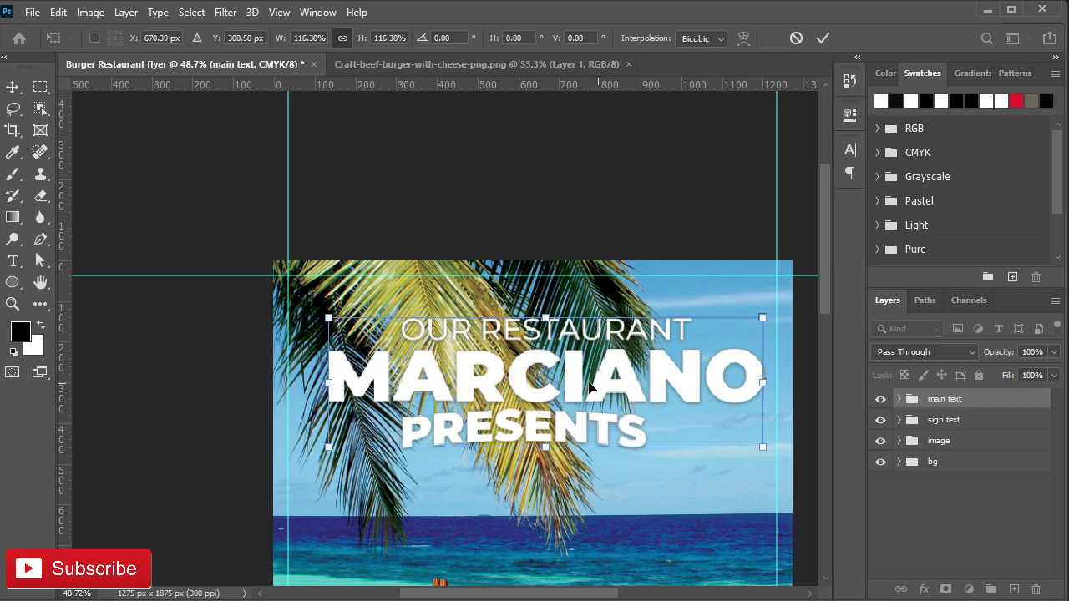
pyautogui.moveTo(589, 387); pyautogui.dragTo(570, 395)
pyautogui.moveTo(743, 328); pyautogui.dragTo(747, 317)
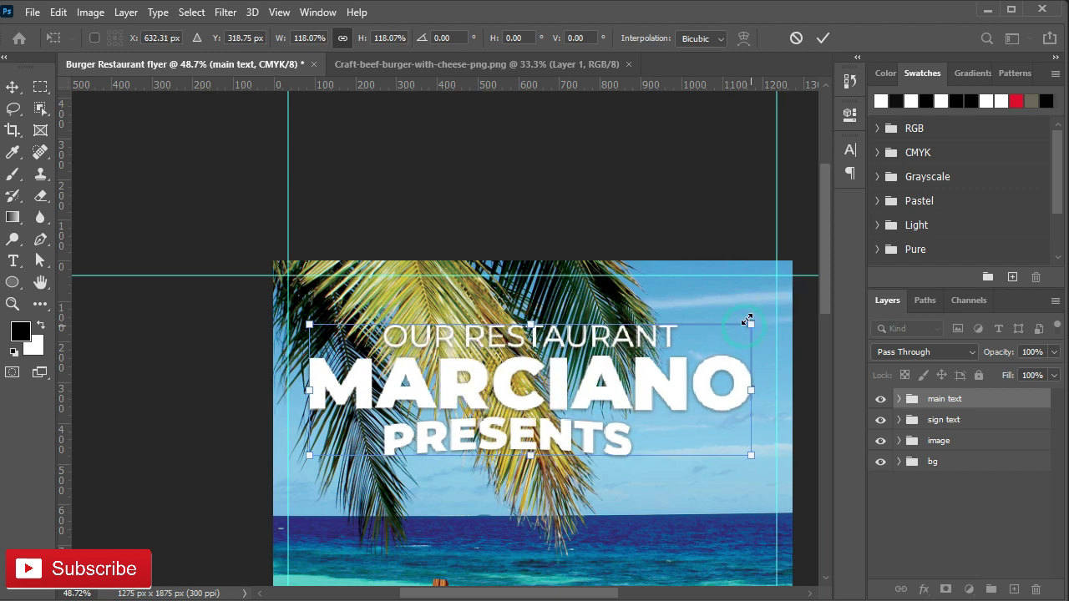
pyautogui.click(822, 37)
pyautogui.scroll(-3, 551, 275)
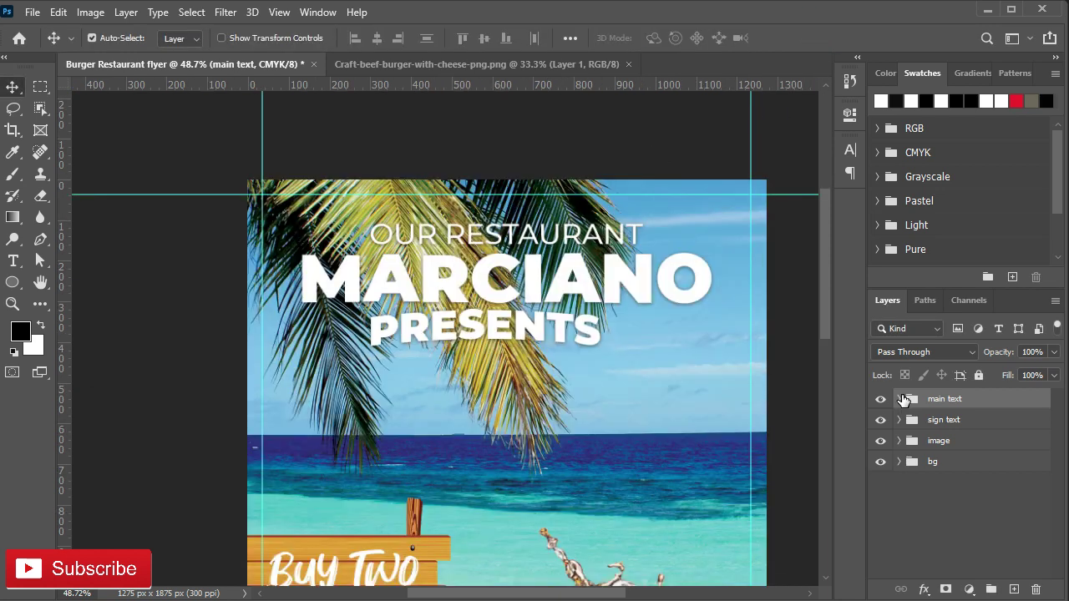
# Step: Draw a white scalloped badge custom shape, about 331 px across, over the cola glass
pyautogui.click(12, 282)
pyautogui.click(92, 362)
pyautogui.moveTo(405, 215)
pyautogui.mouseDown()
pyautogui.moveTo(590, 388)
pyautogui.moveTo(568, 378)
pyautogui.mouseUp()
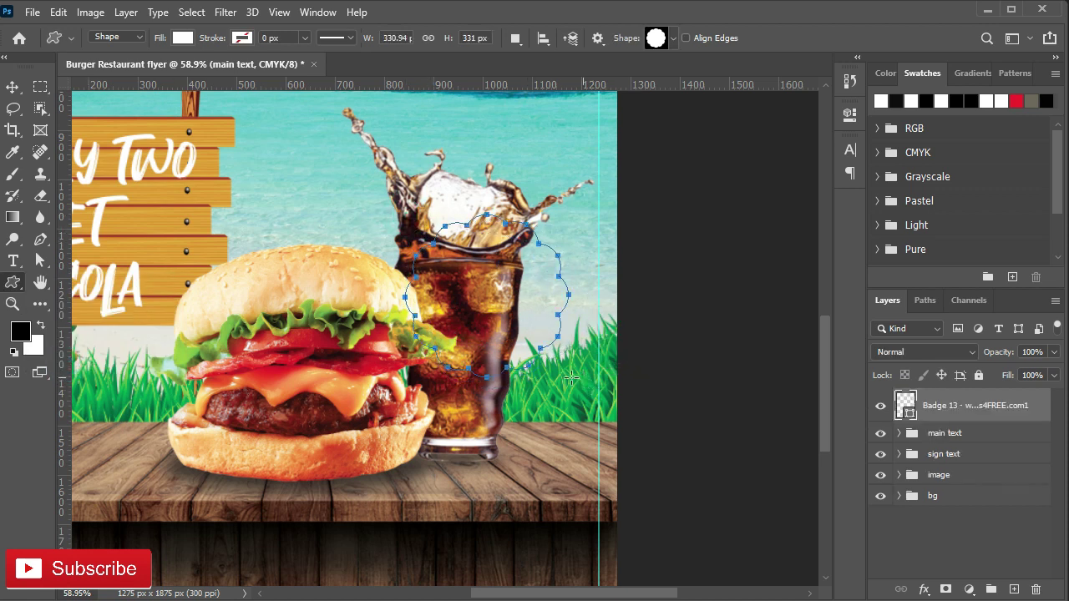
pyautogui.rightClick(13, 282)
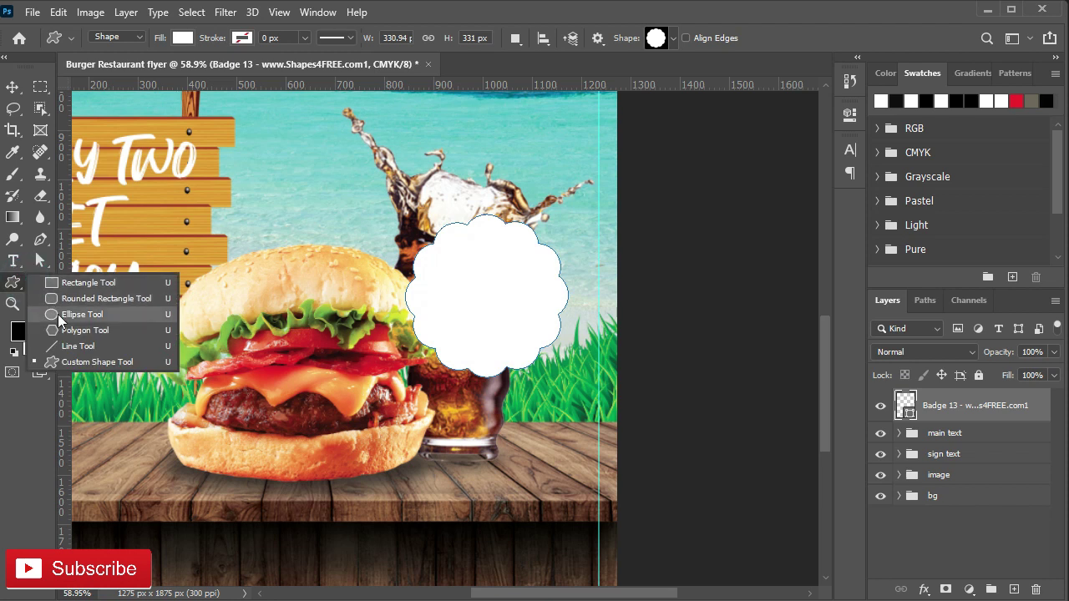
pyautogui.click(58, 314)
# Step: Draw a circle above the badge with no fill and a black outline
pyautogui.moveTo(324, 144); pyautogui.dragTo(459, 271)
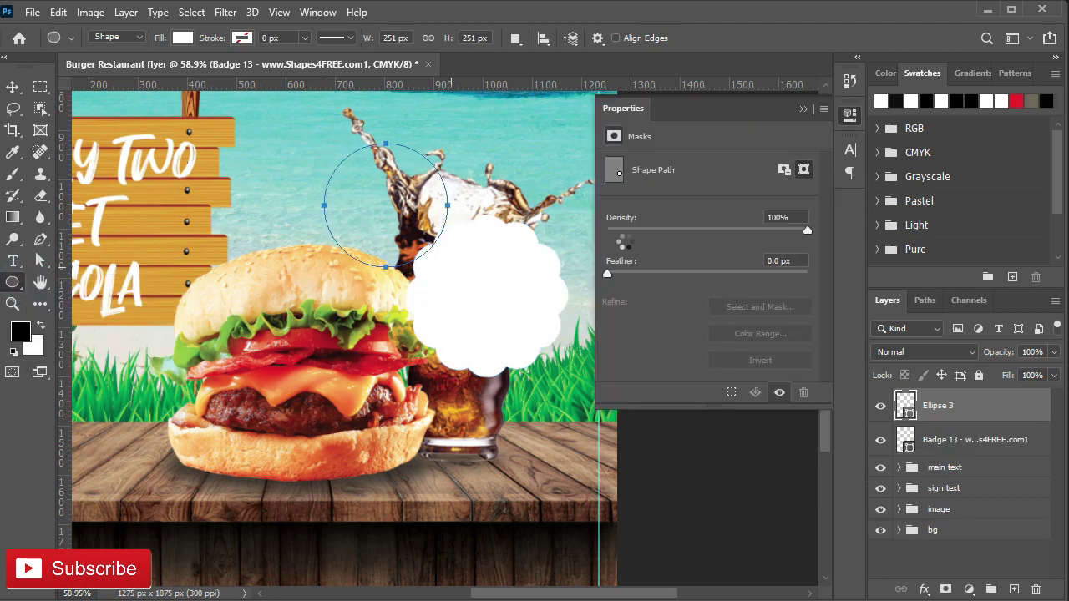
pyautogui.click(614, 242)
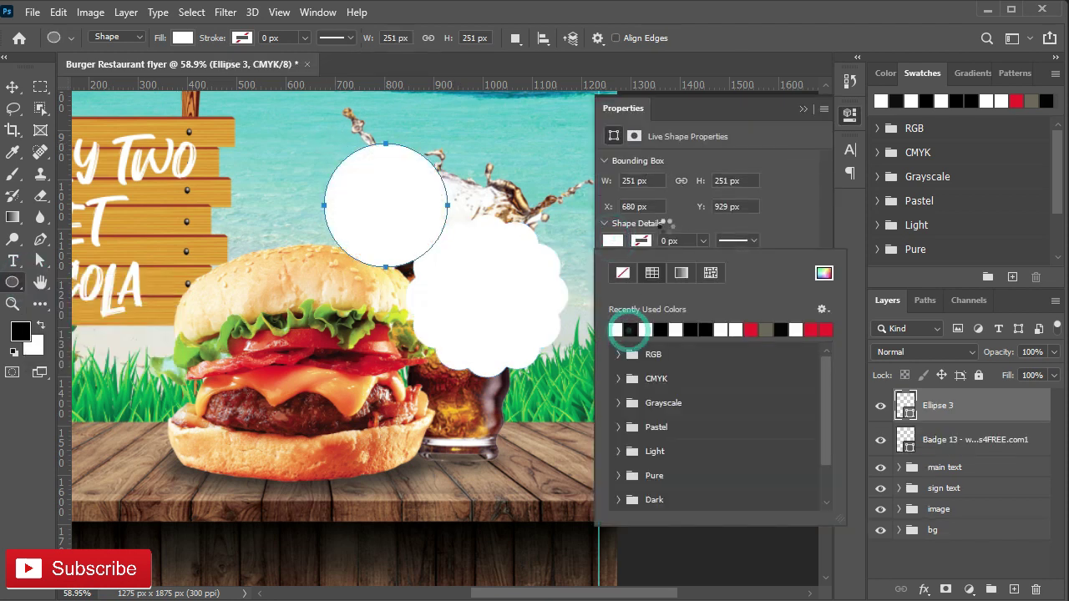
pyautogui.click(615, 329)
pyautogui.click(622, 272)
pyautogui.click(641, 240)
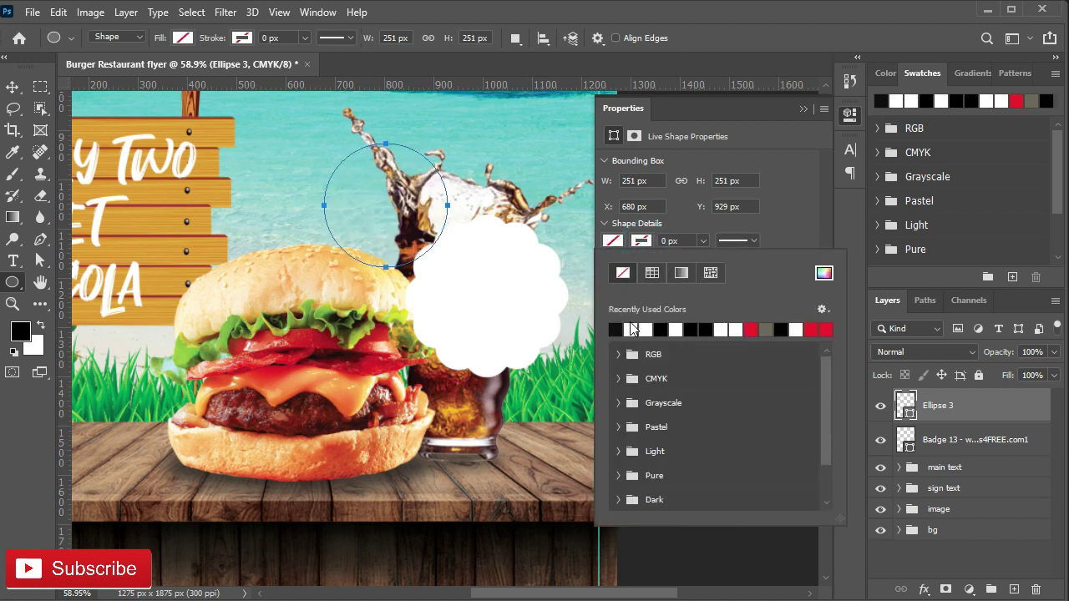
pyautogui.click(616, 329)
pyautogui.click(703, 242)
pyautogui.moveTo(713, 262); pyautogui.dragTo(730, 262)
pyautogui.click(789, 214)
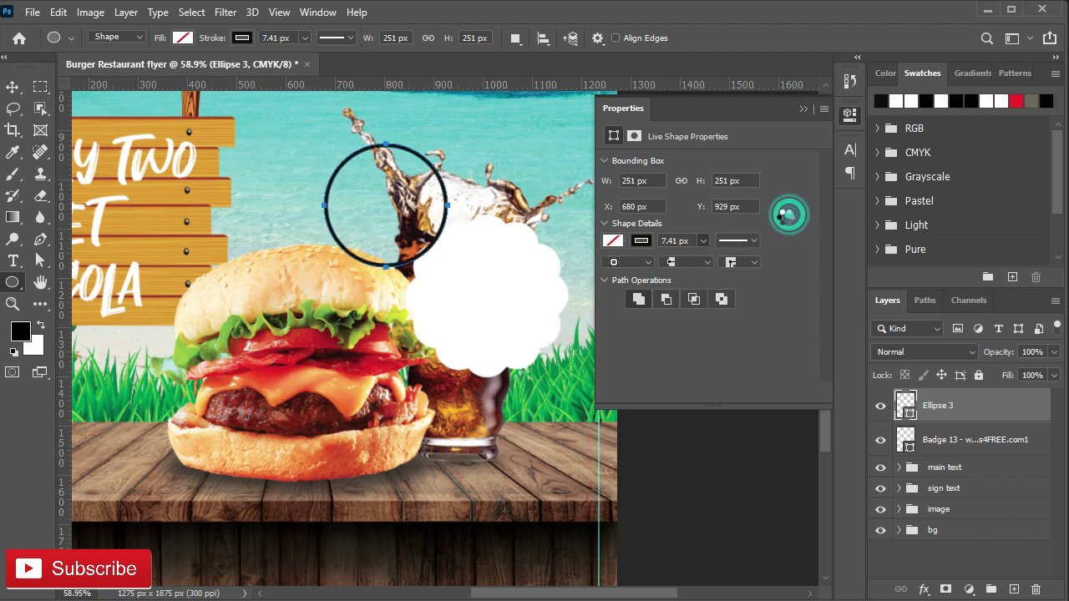
pyautogui.click(703, 241)
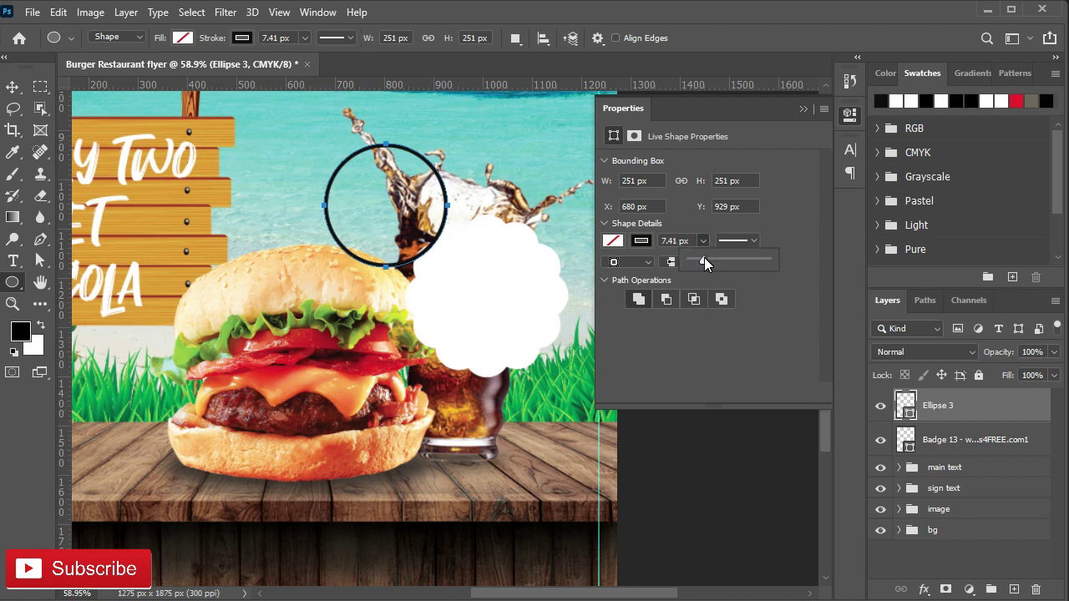
pyautogui.click(664, 240)
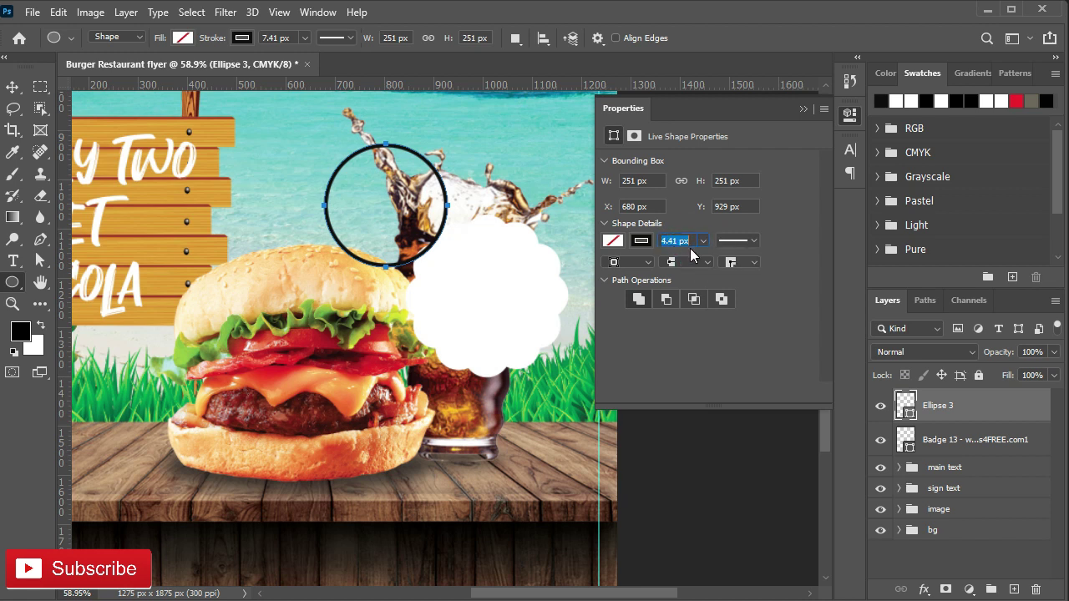
# Step: Make the circle's outline dashed, aligned outside, with a 4.41 px width
pyautogui.click(634, 262)
pyautogui.click(630, 302)
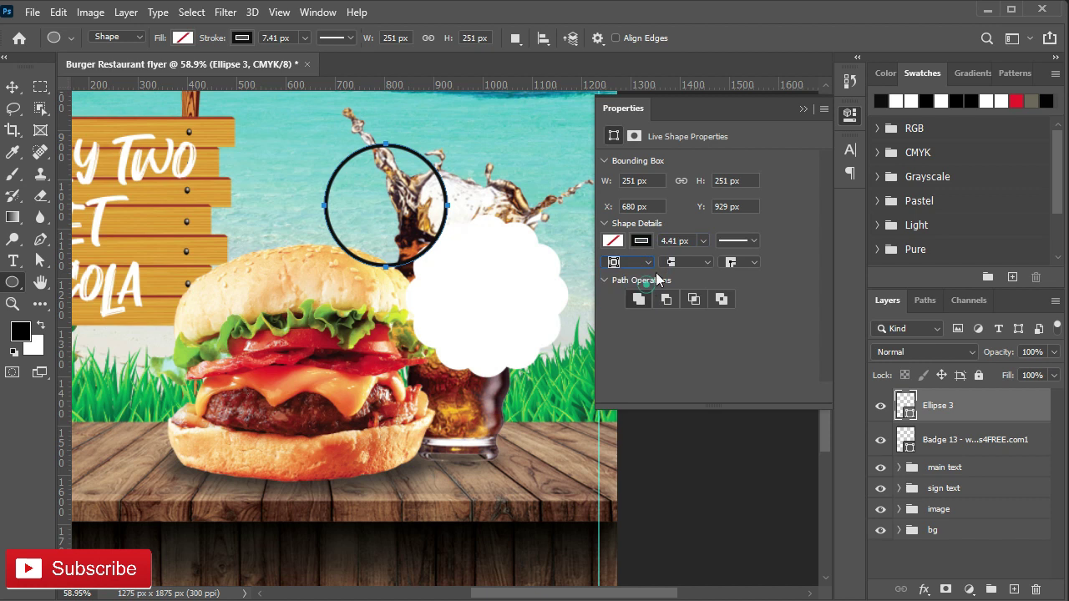
pyautogui.click(690, 266)
pyautogui.click(676, 278)
pyautogui.click(748, 242)
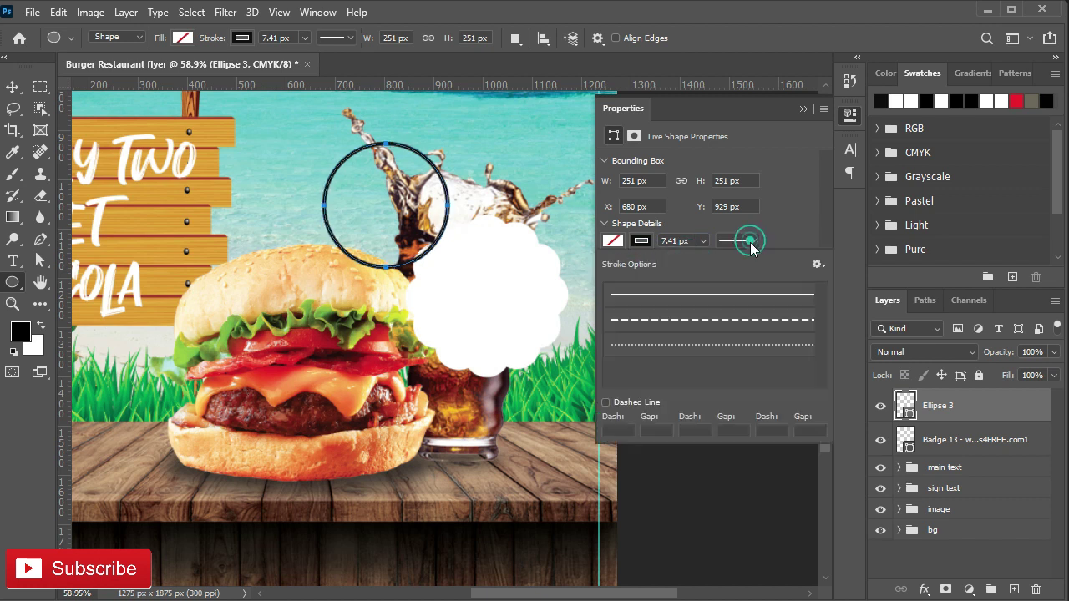
pyautogui.click(700, 319)
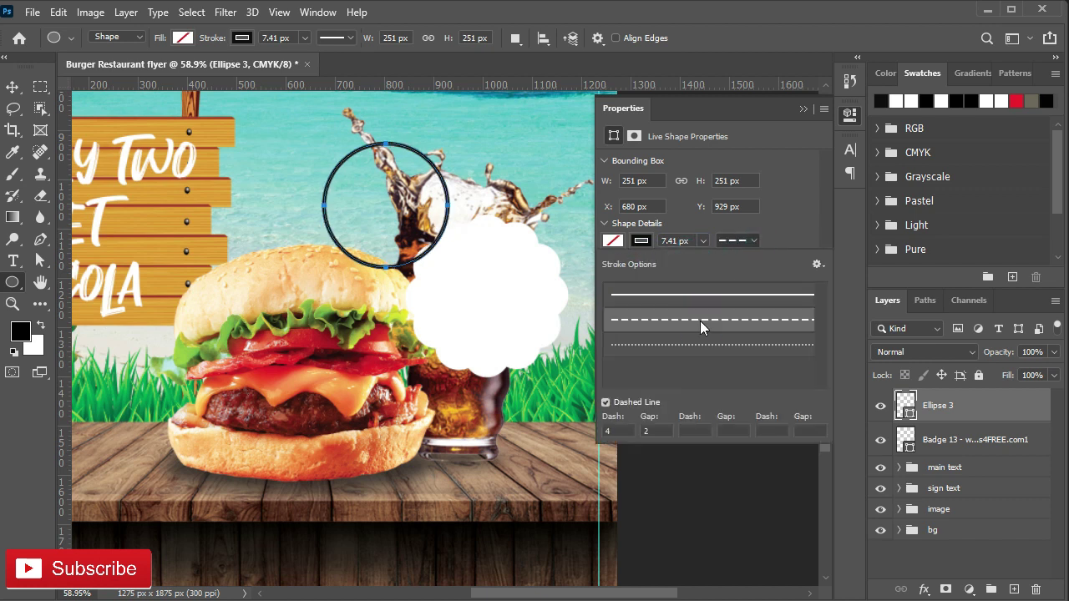
pyautogui.click(771, 224)
pyautogui.click(739, 262)
pyautogui.click(754, 297)
pyautogui.moveTo(693, 241); pyautogui.dragTo(657, 241)
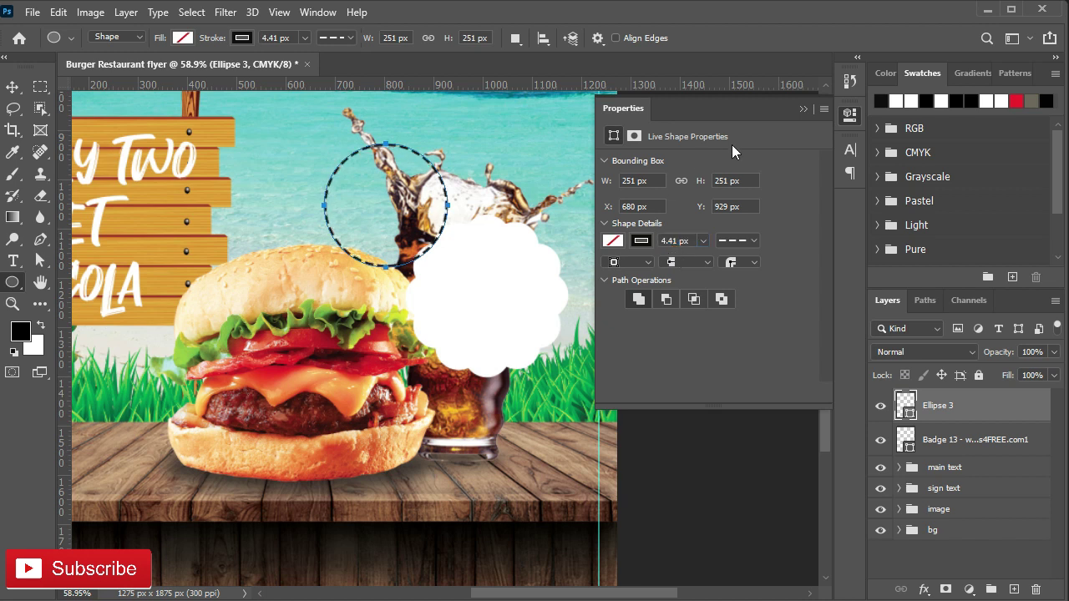
pyautogui.click(803, 108)
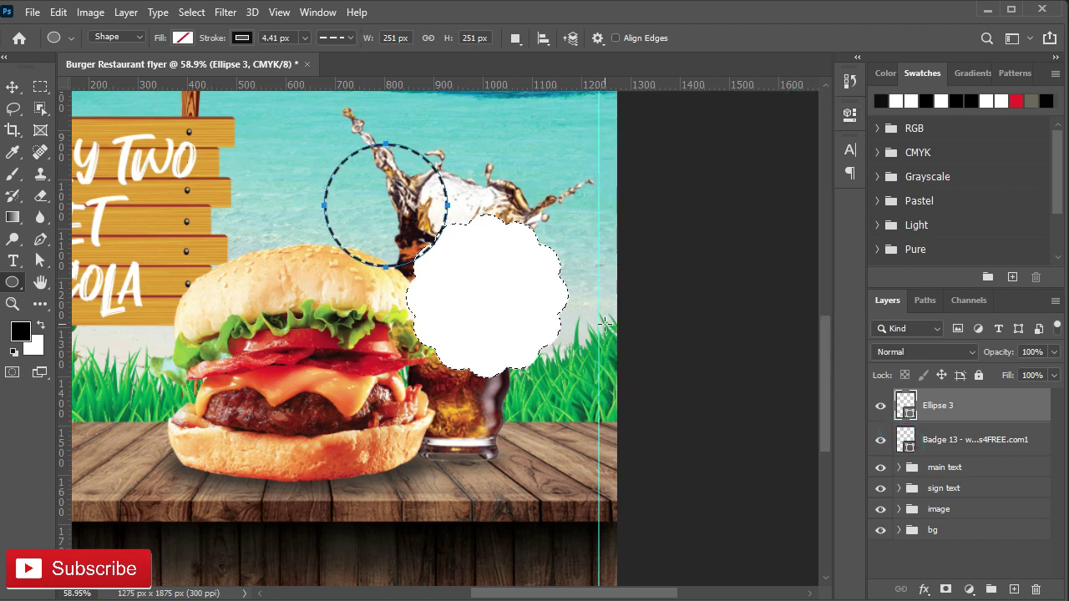
# Step: Enlarge the dashed circle to about 274 px and centre it inside the badge
pyautogui.press('v')
pyautogui.click(376, 39)
pyautogui.click(484, 38)
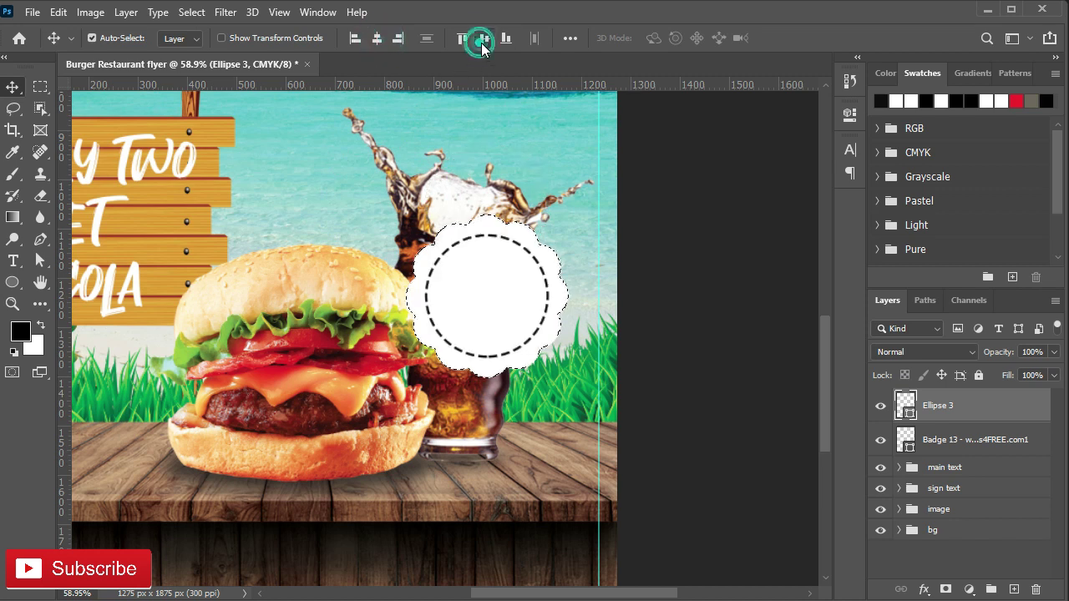
pyautogui.hotkey('ctrl', 't')
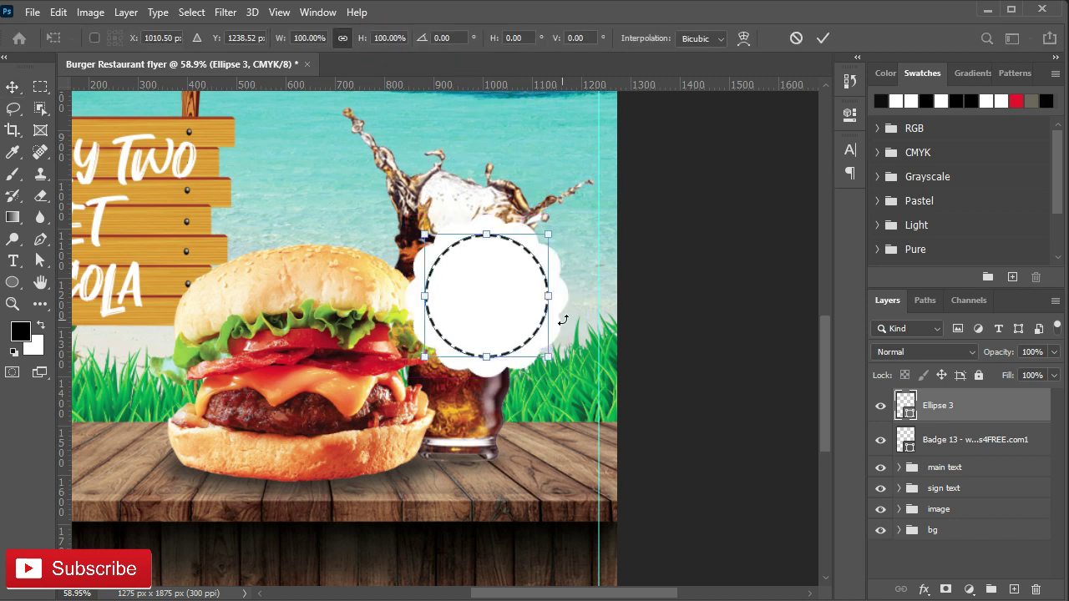
pyautogui.moveTo(550, 228); pyautogui.dragTo(556, 225)
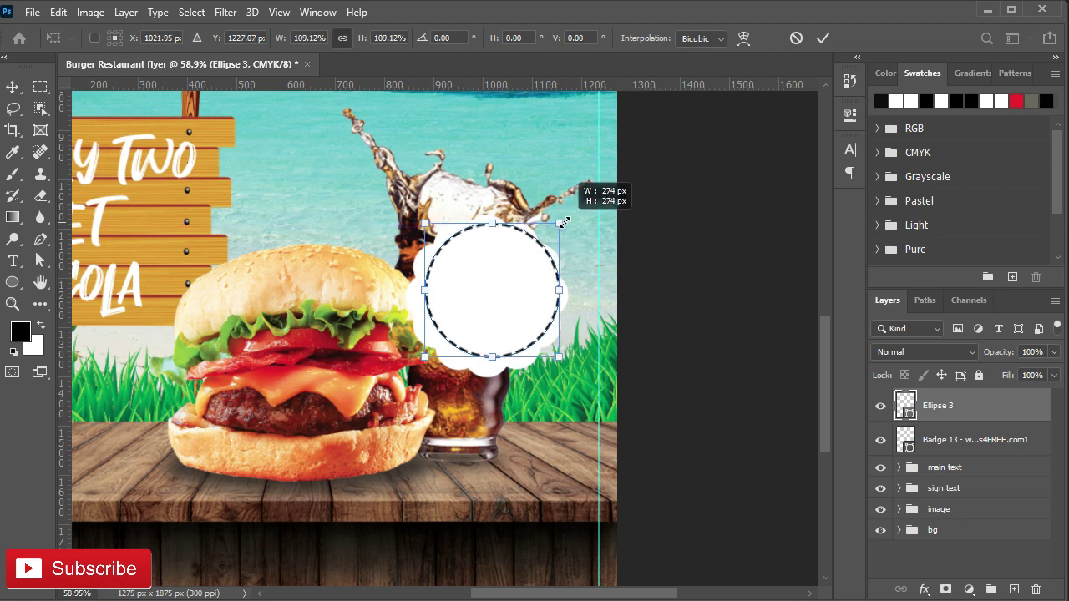
pyautogui.click(822, 38)
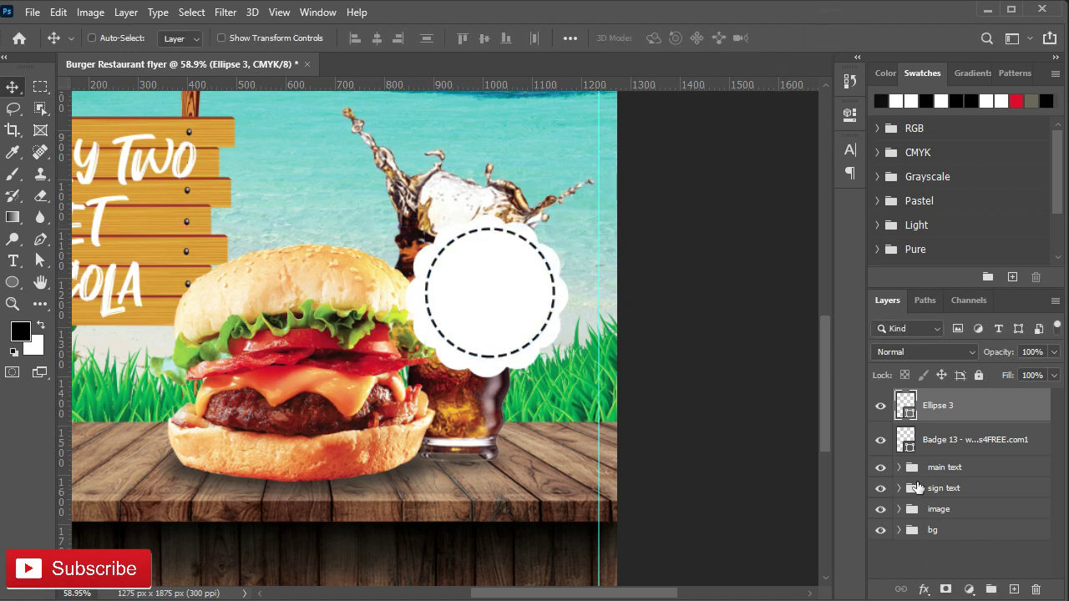
pyautogui.click(376, 38)
pyautogui.click(483, 38)
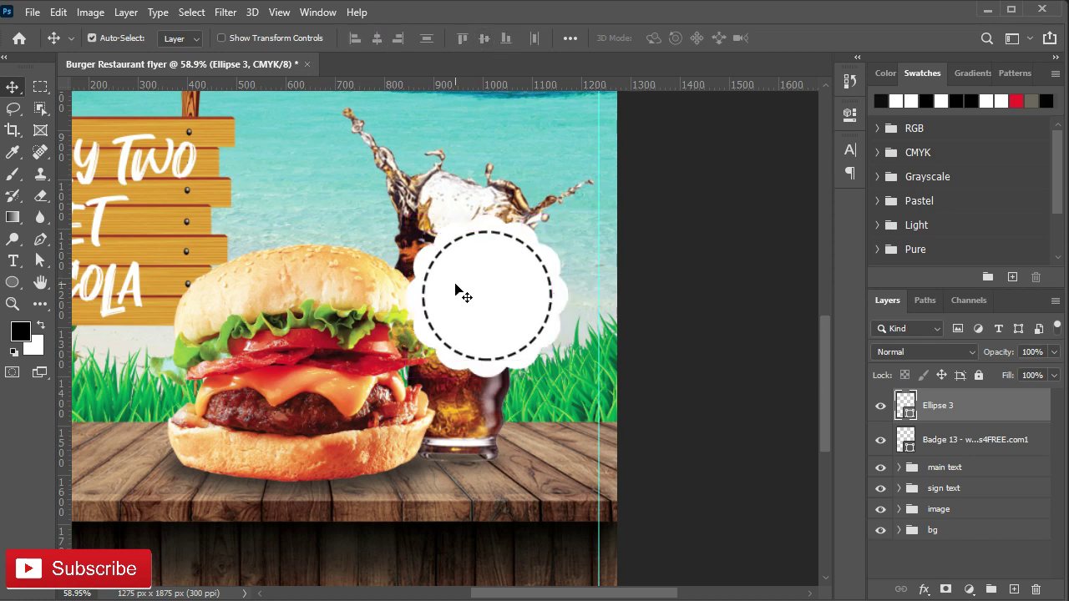
pyautogui.scroll(3, 470, 298)
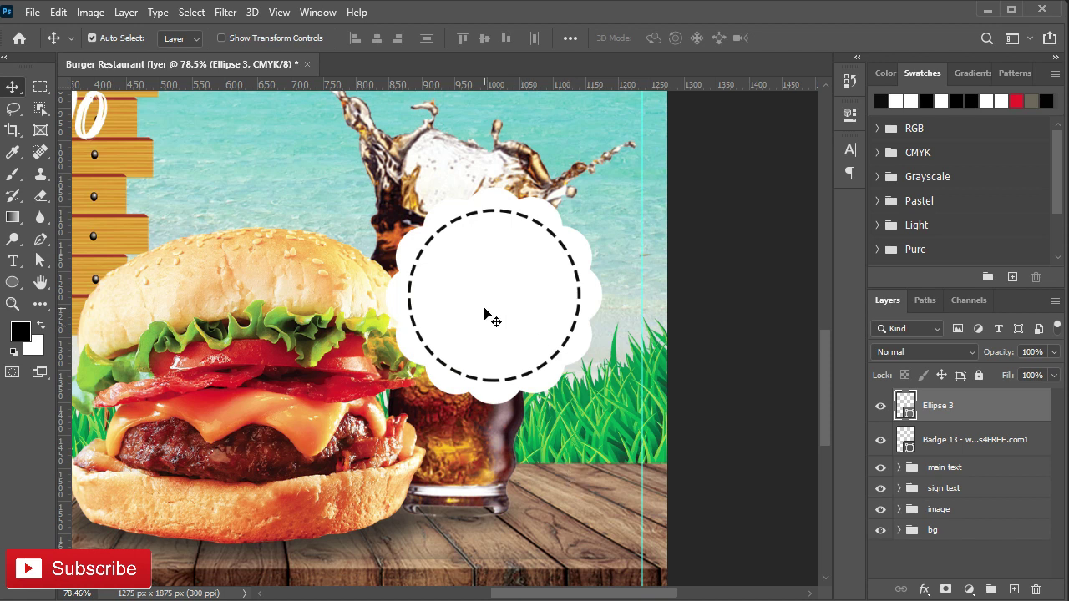
# Step: Add a black text layer reading 4.99
pyautogui.press('t')
pyautogui.click(302, 172)
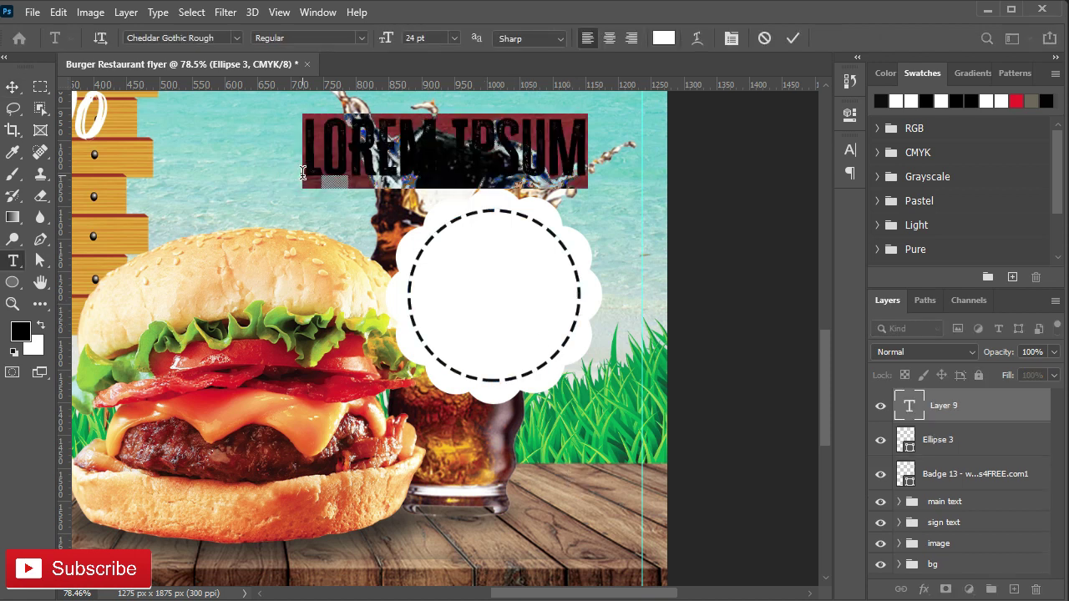
pyautogui.press('BackSpace')
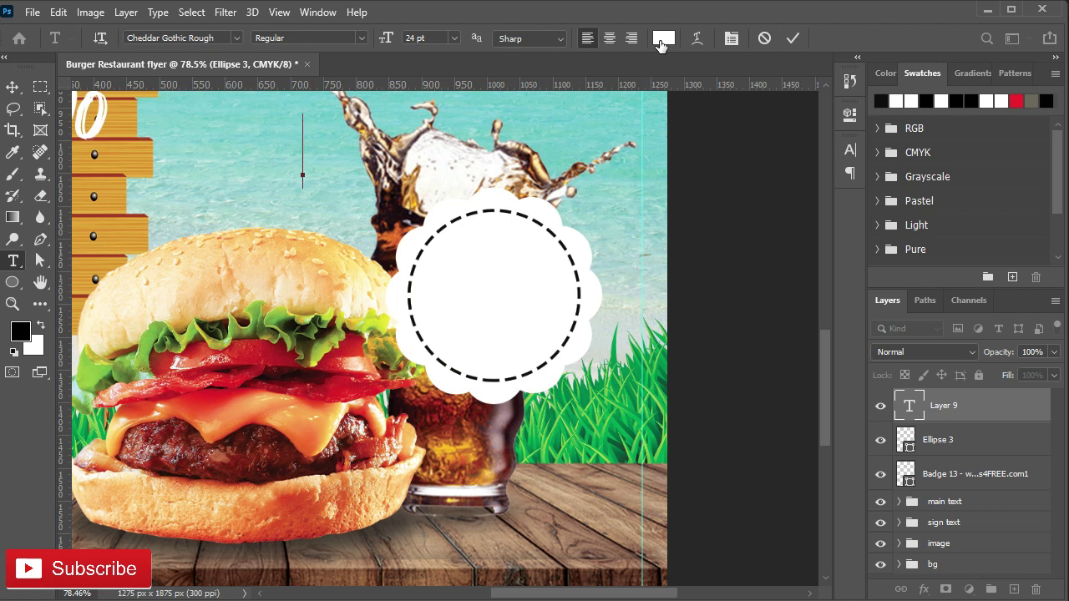
pyautogui.click(661, 39)
pyautogui.click(692, 439)
pyautogui.click(1049, 234)
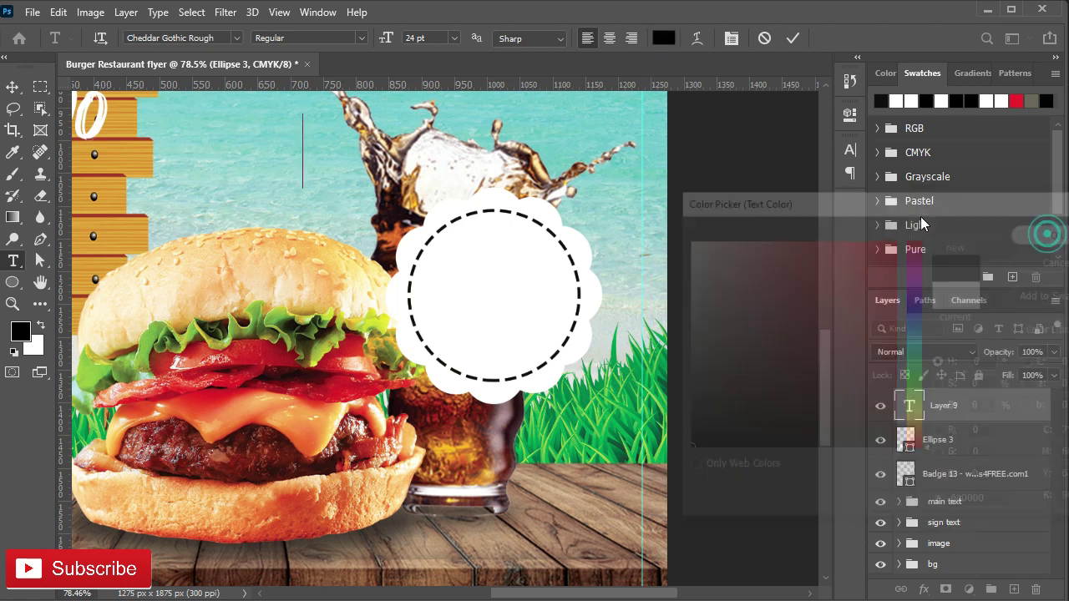
pyautogui.write('4')
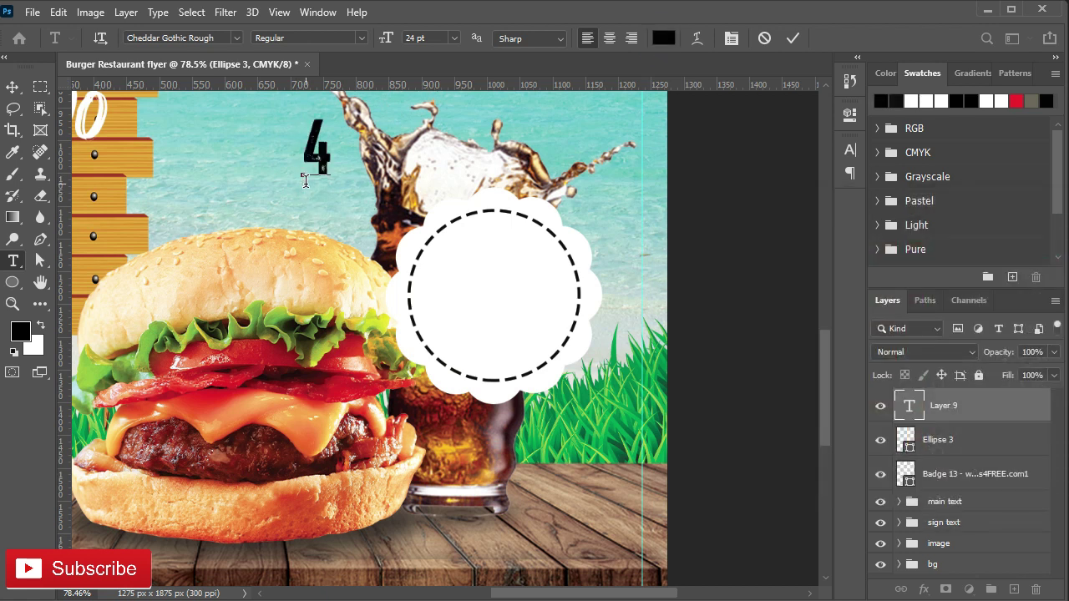
pyautogui.write('.99')
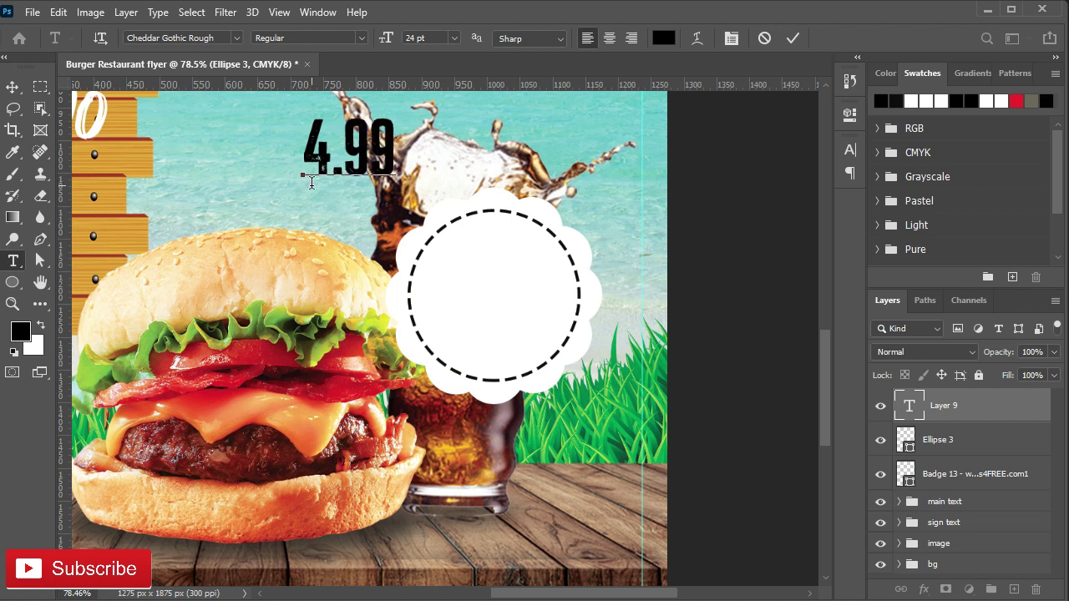
# Step: Shrink the .99 to a smaller font size than the 4
pyautogui.moveTo(396, 153); pyautogui.dragTo(330, 156)
pyautogui.click(850, 150)
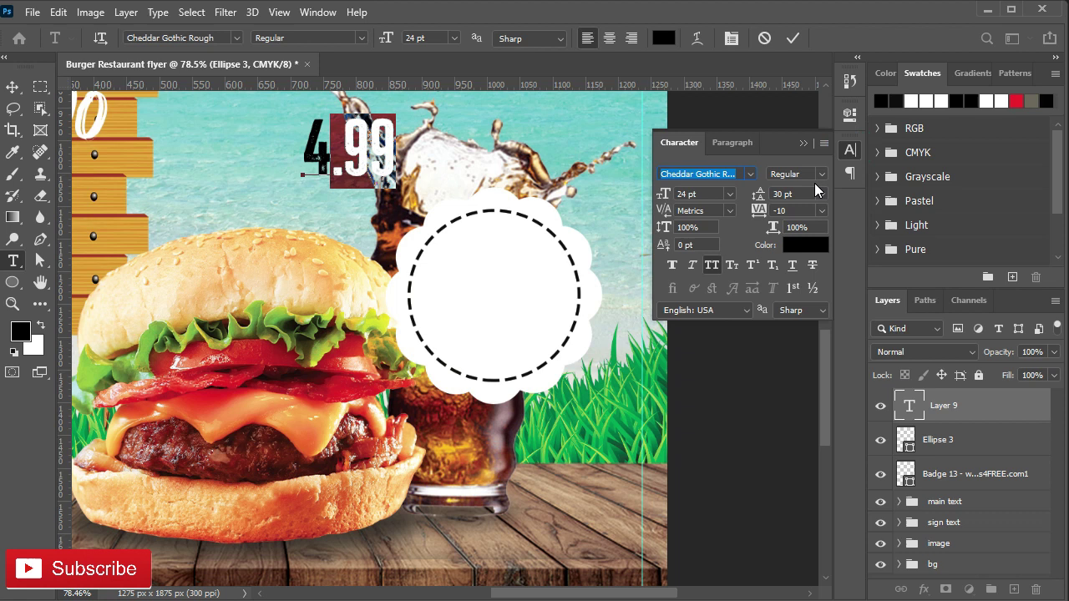
pyautogui.click(692, 194)
pyautogui.moveTo(665, 194)
pyautogui.mouseDown()
pyautogui.moveTo(648, 196)
pyautogui.moveTo(665, 197)
pyautogui.mouseUp()
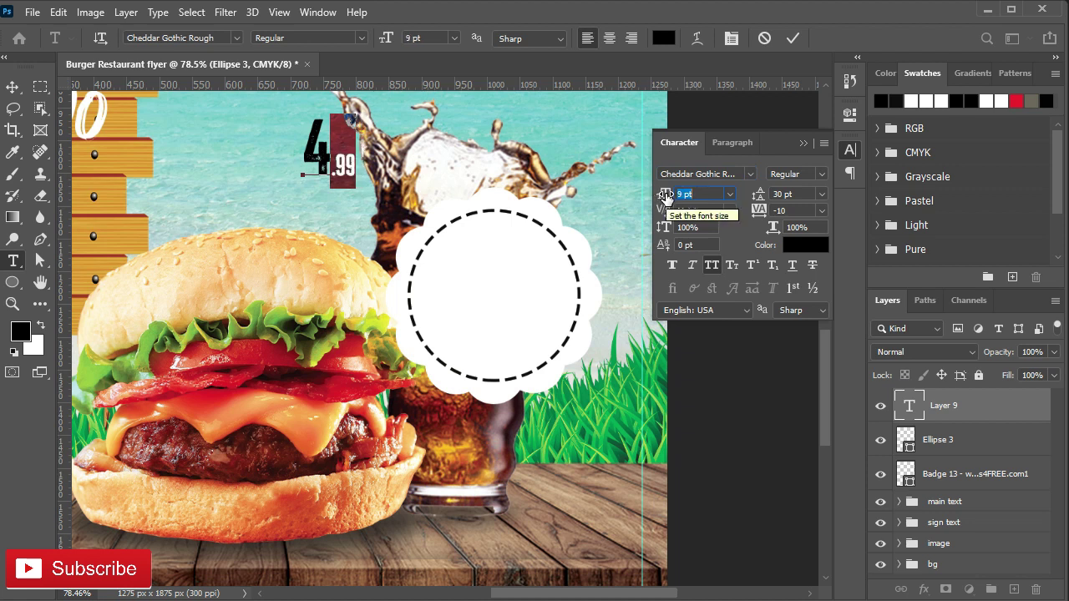
pyautogui.click(793, 38)
# Step: Move the 4.99 price into the badge and scale it to about 137%
pyautogui.press('v')
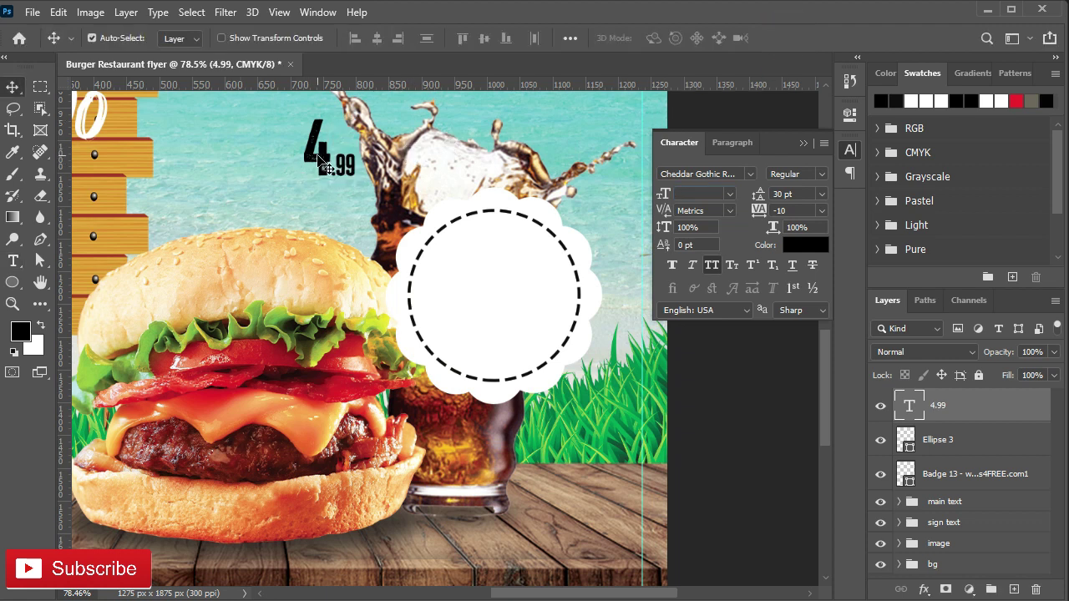
pyautogui.moveTo(341, 178); pyautogui.dragTo(479, 285)
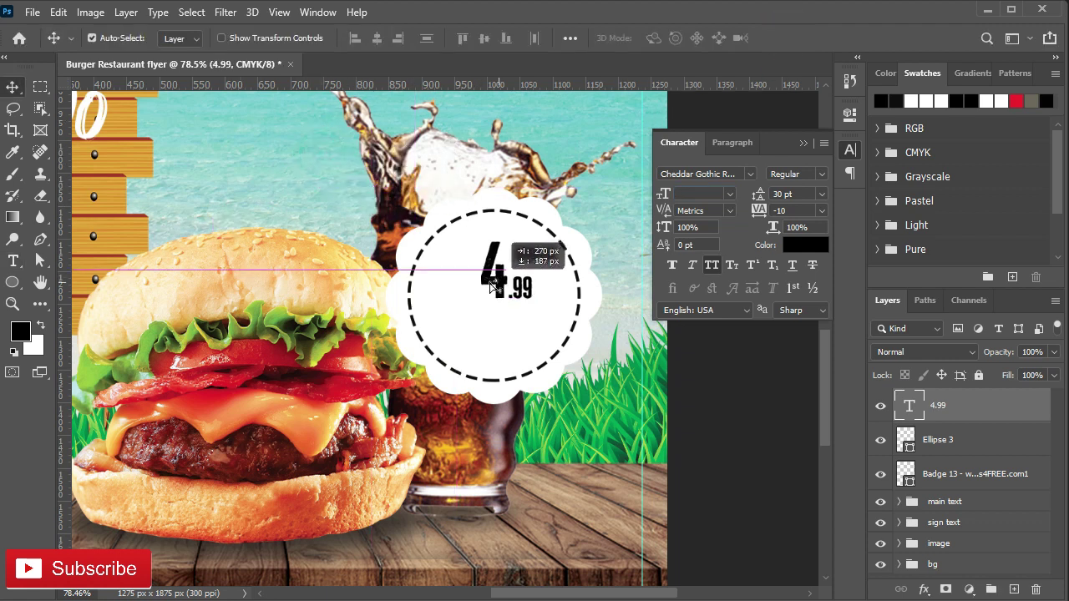
pyautogui.hotkey('ctrl', 't')
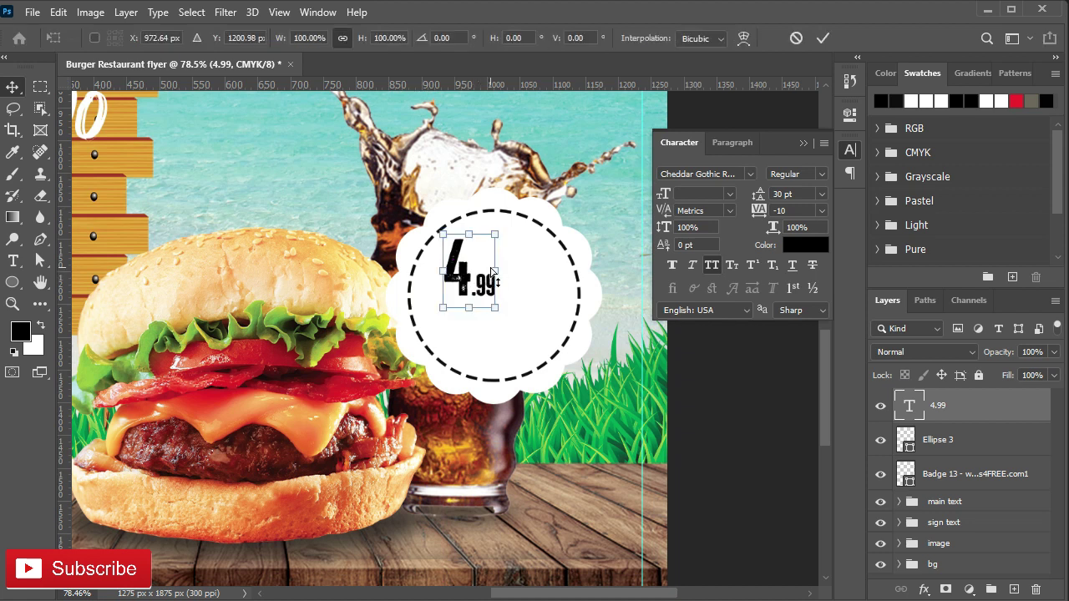
pyautogui.moveTo(498, 225); pyautogui.dragTo(514, 206)
pyautogui.moveTo(476, 267); pyautogui.dragTo(476, 284)
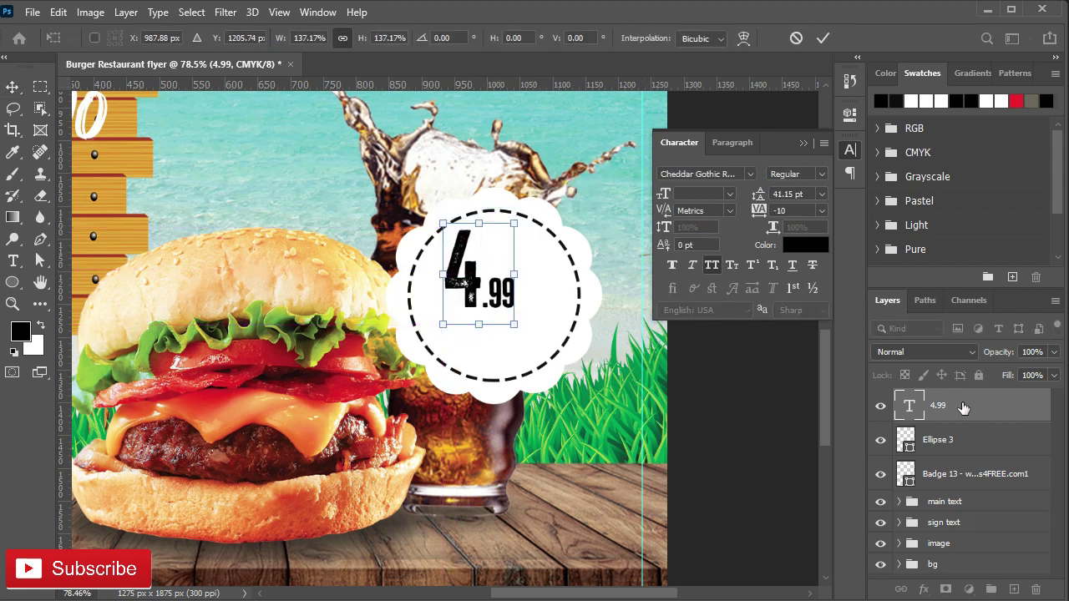
pyautogui.press('Return')
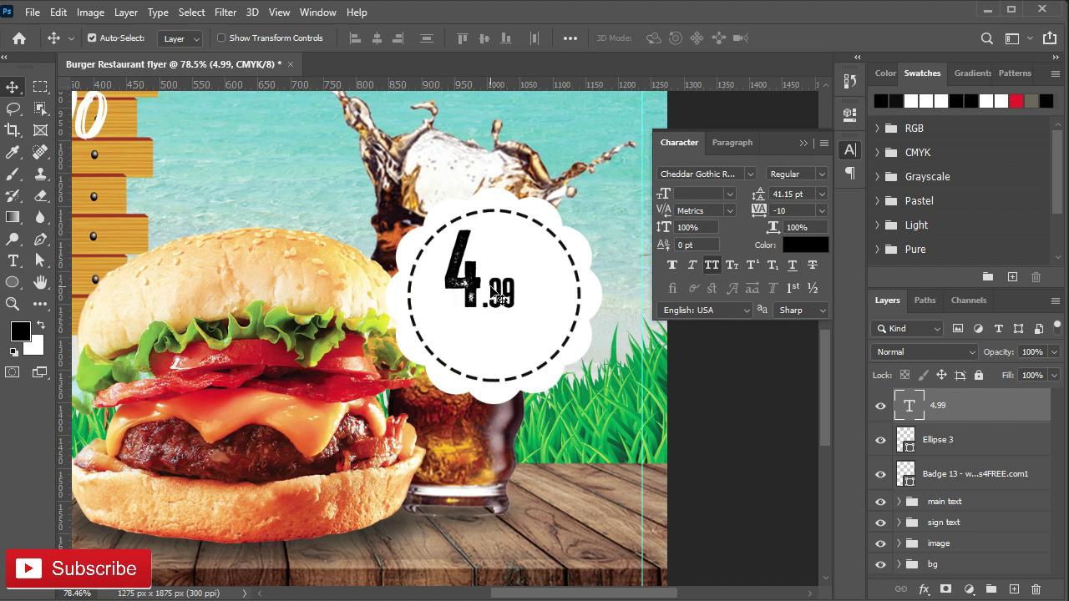
# Step: Create a new 48 pt text layer containing a $ sign
pyautogui.click(13, 261)
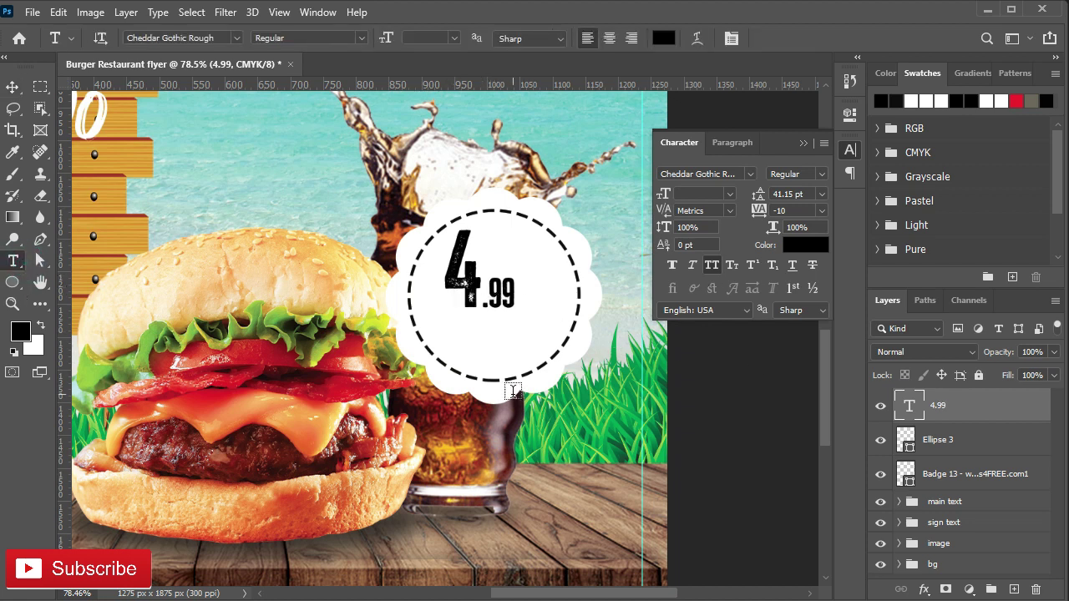
pyautogui.click(494, 469)
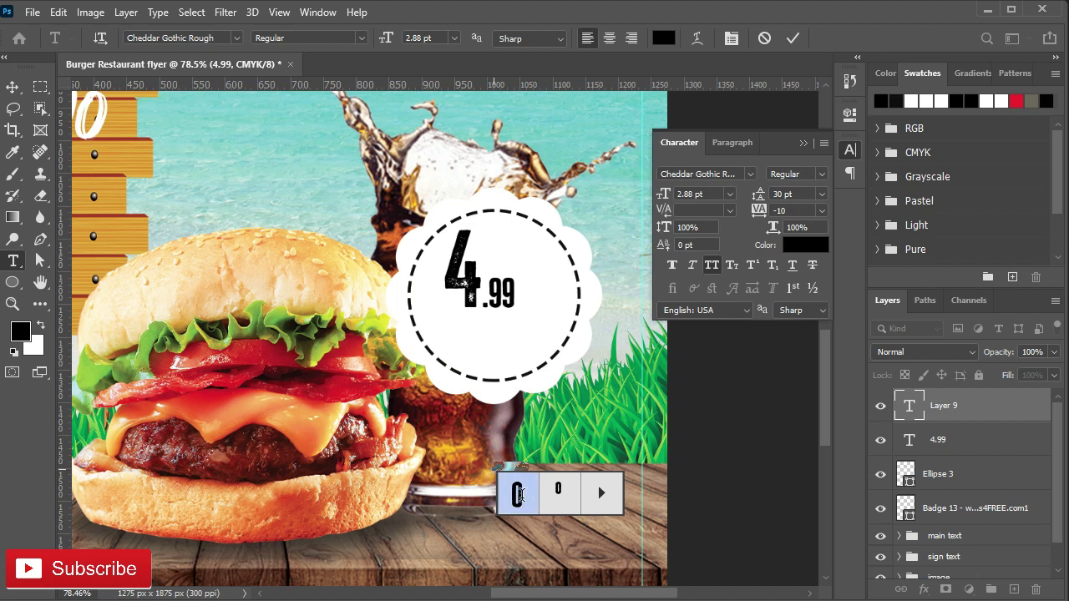
pyautogui.hotkey('ctrl', 'v')
pyautogui.hotkey('ctrl', 'a')
pyautogui.press('BackSpace')
pyautogui.click(729, 194)
pyautogui.click(740, 376)
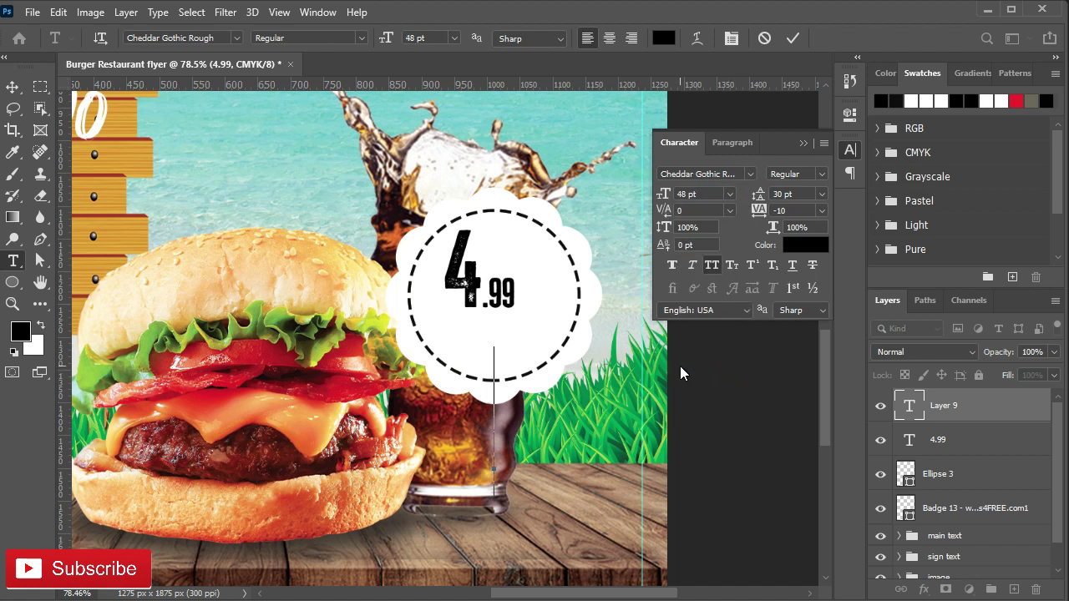
pyautogui.write('$')
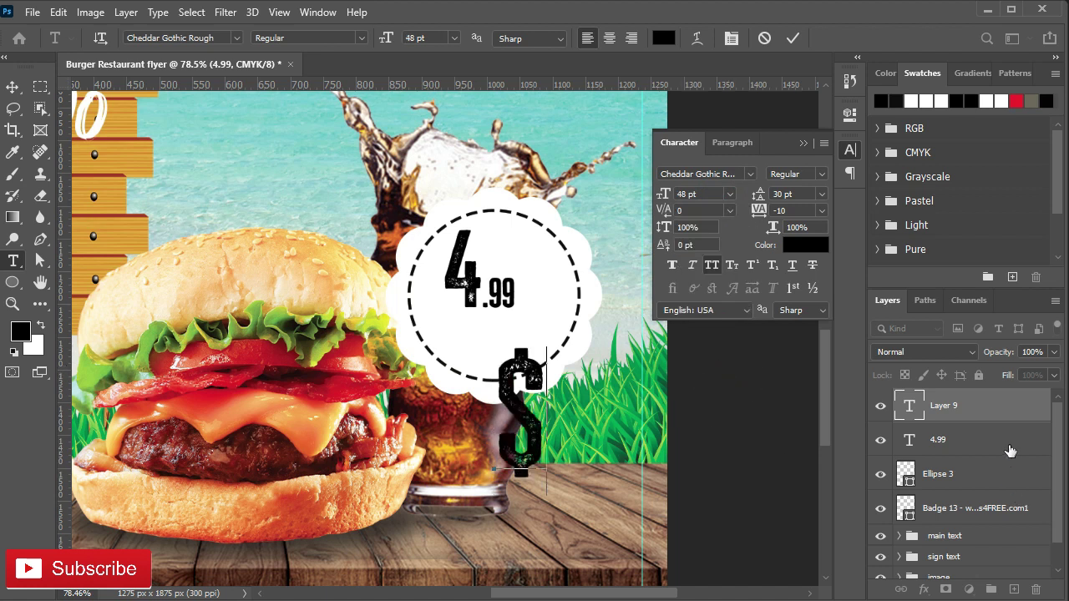
pyautogui.click(20, 87)
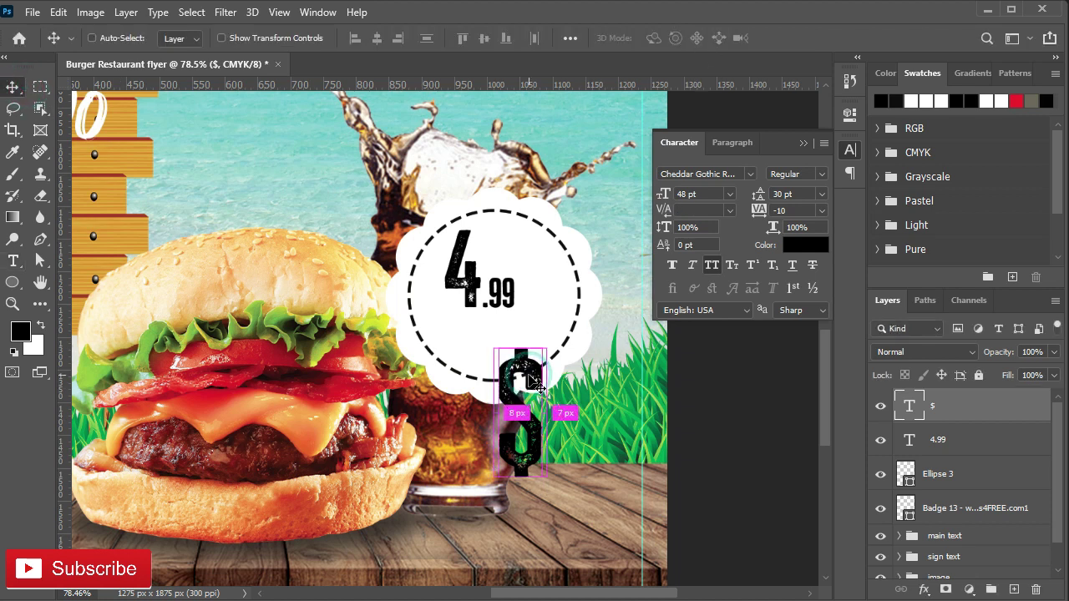
# Step: Move the $ onto the badge, set it to 16 pt, and place it above .99
pyautogui.hotkey('ctrl', 't')
pyautogui.moveTo(546, 348); pyautogui.dragTo(531, 391)
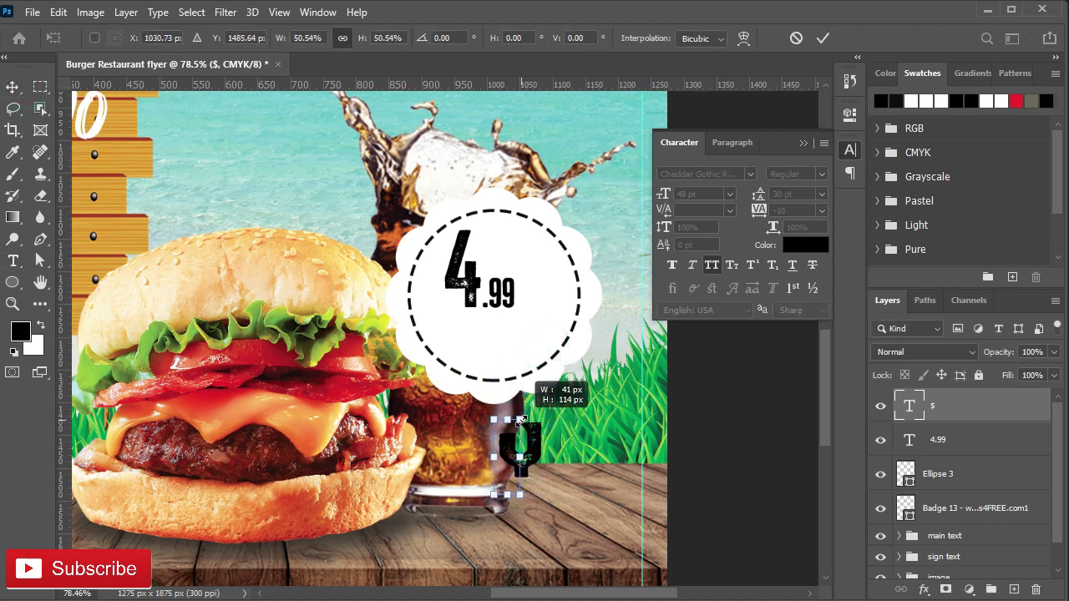
pyautogui.moveTo(510, 436); pyautogui.dragTo(504, 456)
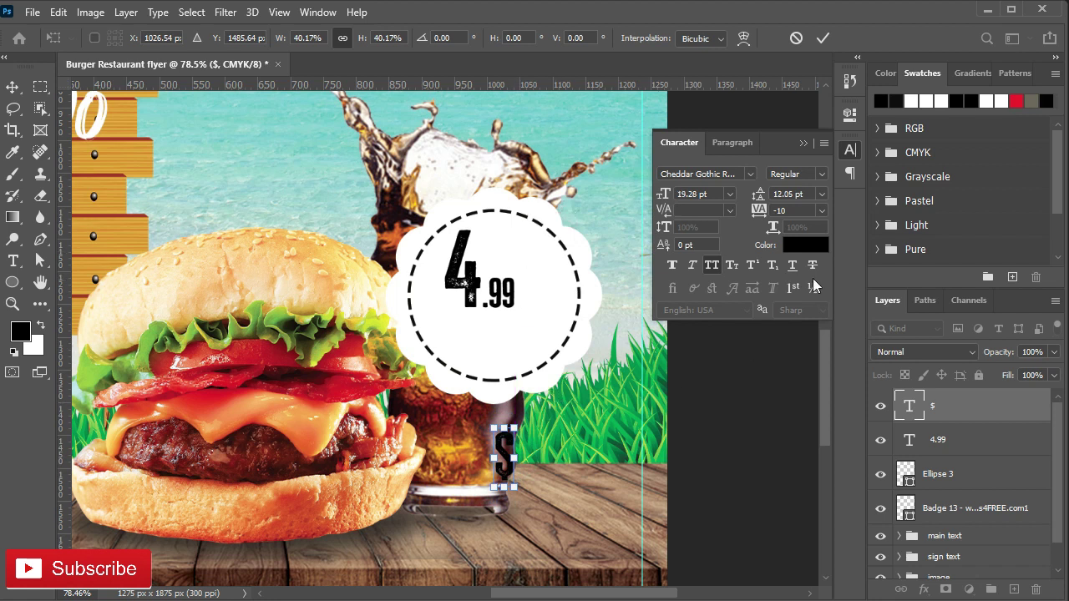
pyautogui.click(796, 38)
pyautogui.moveTo(534, 438); pyautogui.dragTo(515, 266)
pyautogui.click(729, 194)
pyautogui.click(726, 279)
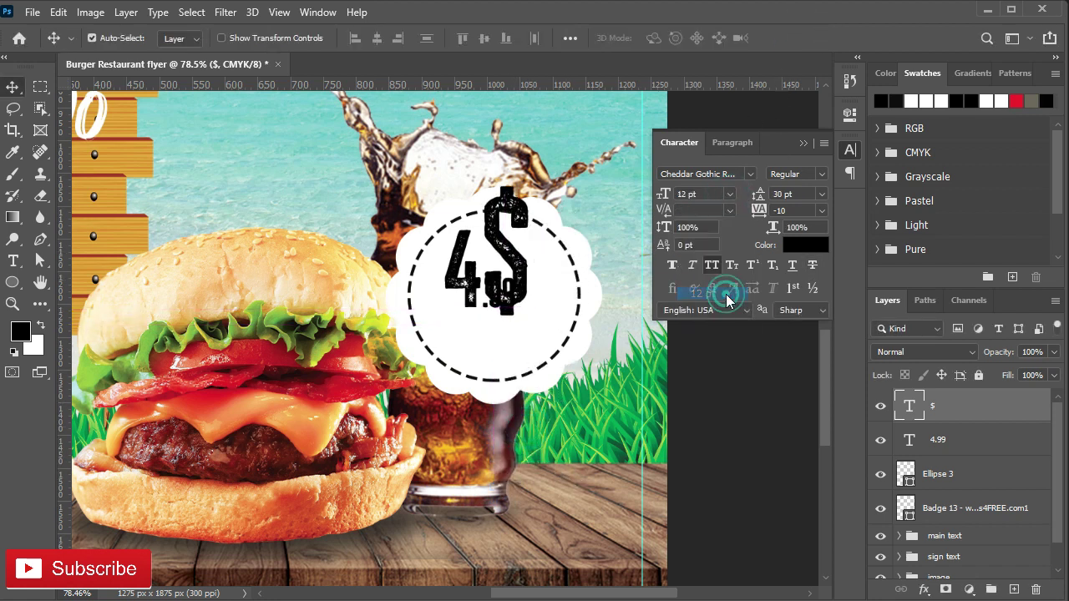
pyautogui.moveTo(484, 292); pyautogui.dragTo(500, 256)
pyautogui.click(729, 194)
pyautogui.click(709, 311)
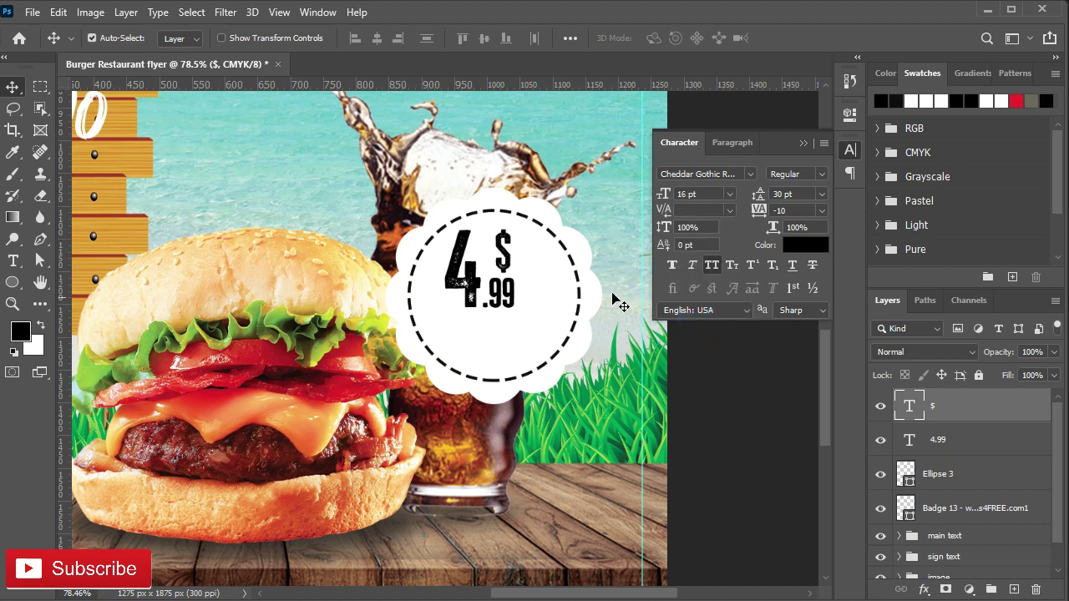
pyautogui.press('Down')
pyautogui.press('Down')
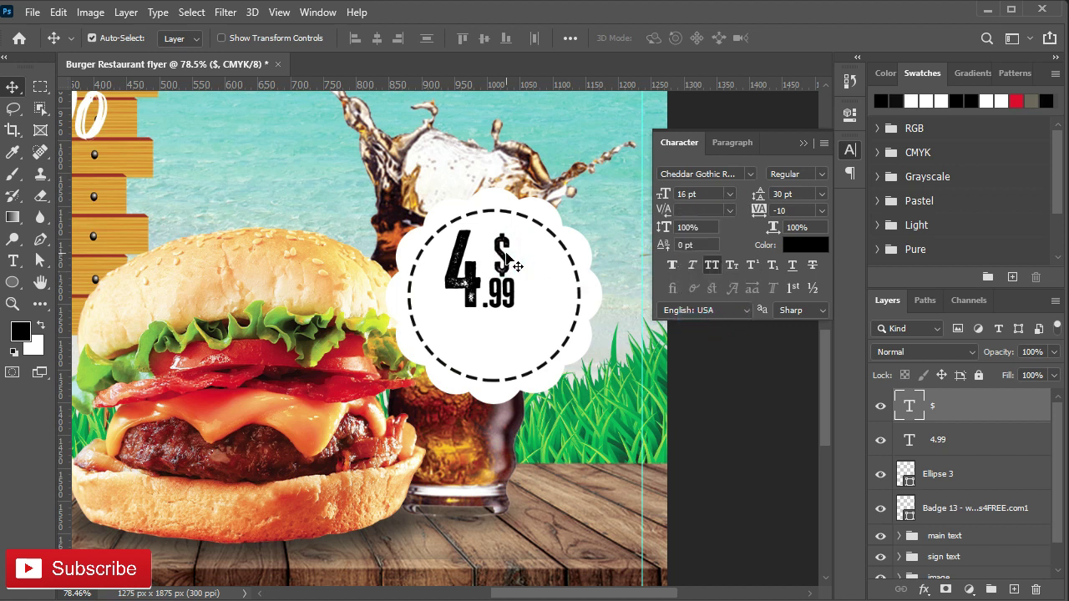
# Step: Type the word ONLY on a new text layer and set it to small caps
pyautogui.press('t')
pyautogui.click(470, 496)
pyautogui.press('BackSpace')
pyautogui.write('only')
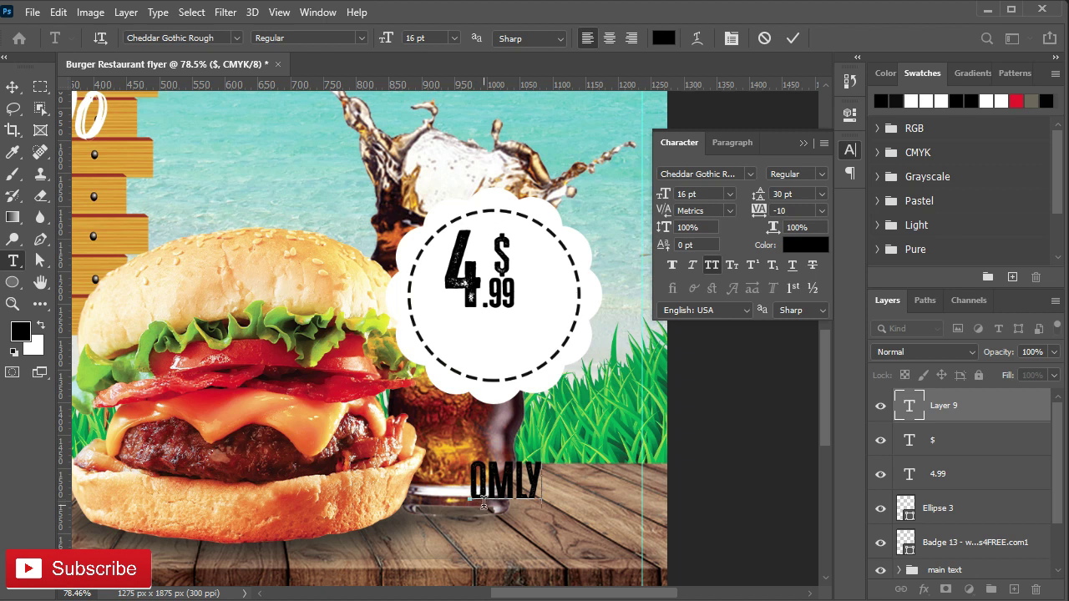
pyautogui.press('BackSpace')
pyautogui.press('BackSpace')
pyautogui.press('BackSpace')
pyautogui.write('n')
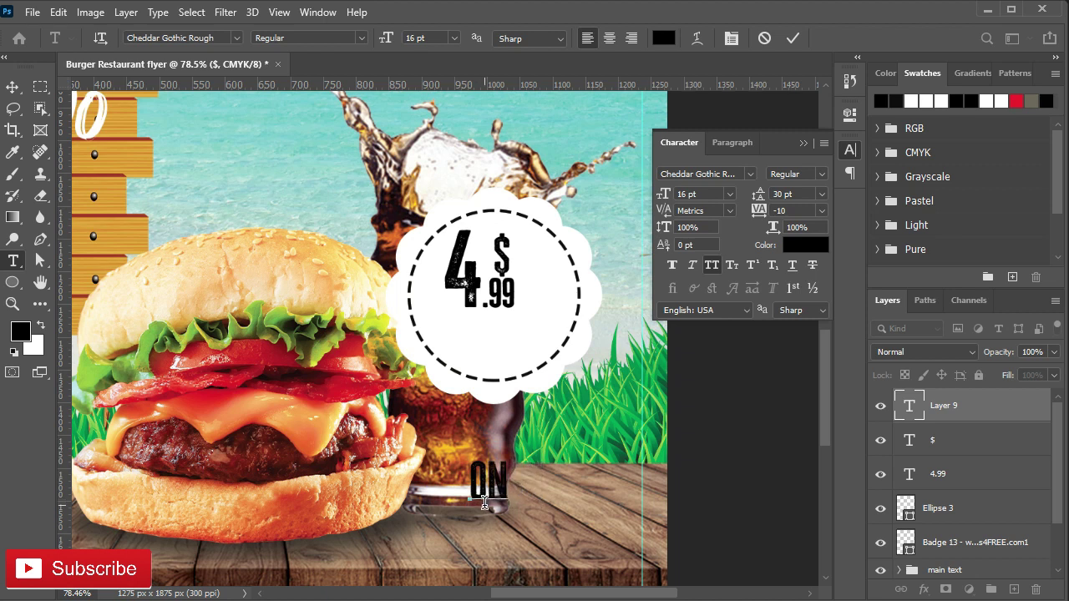
pyautogui.write('ly')
pyautogui.click(979, 418)
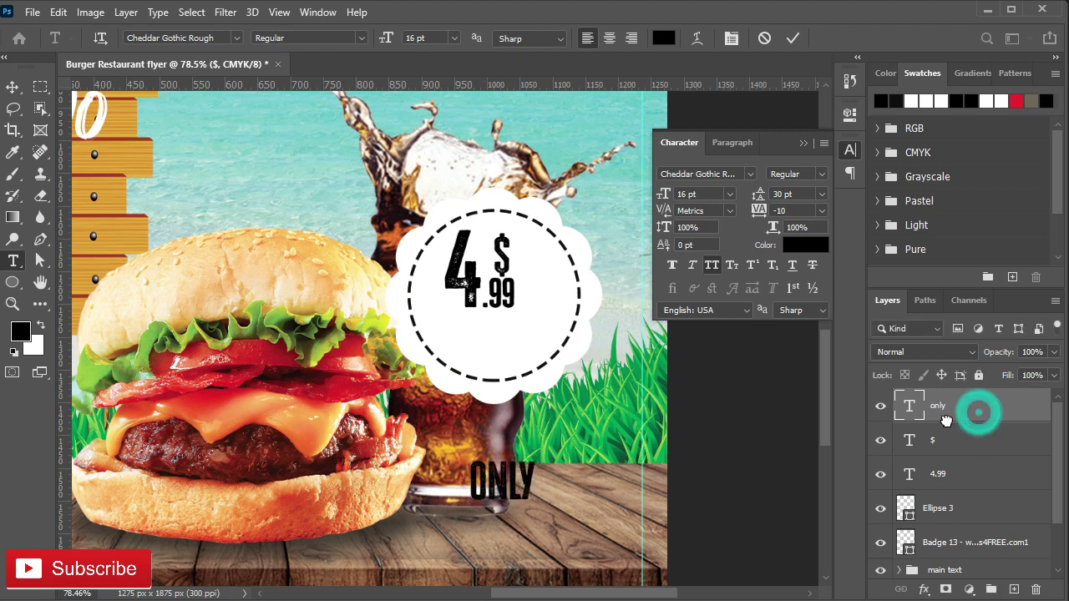
pyautogui.click(729, 265)
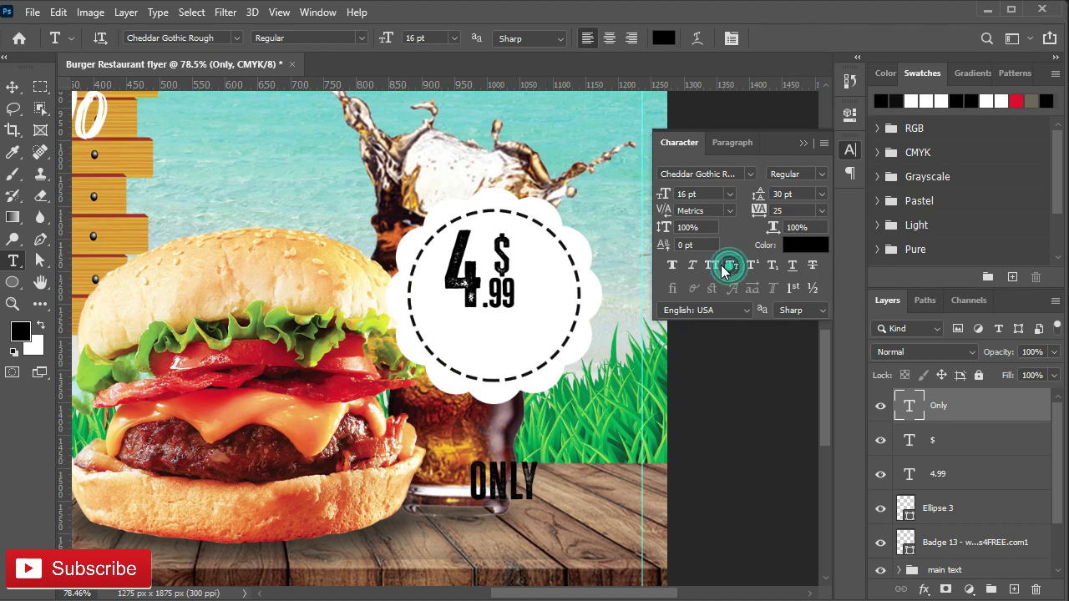
pyautogui.click(802, 143)
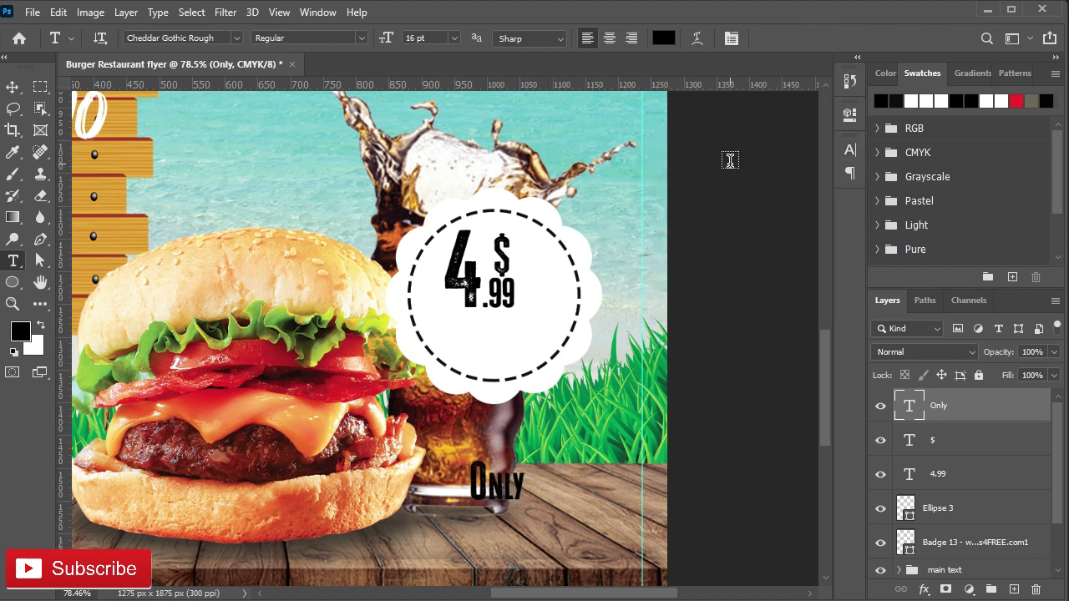
# Step: Fit ONLY under 4.99 at about 91%, then group the badge layers through Badge 13
pyautogui.press('v')
pyautogui.moveTo(480, 492)
pyautogui.mouseDown()
pyautogui.moveTo(465, 334)
pyautogui.moveTo(564, 270)
pyautogui.mouseUp()
pyautogui.hotkey('ctrl', 't')
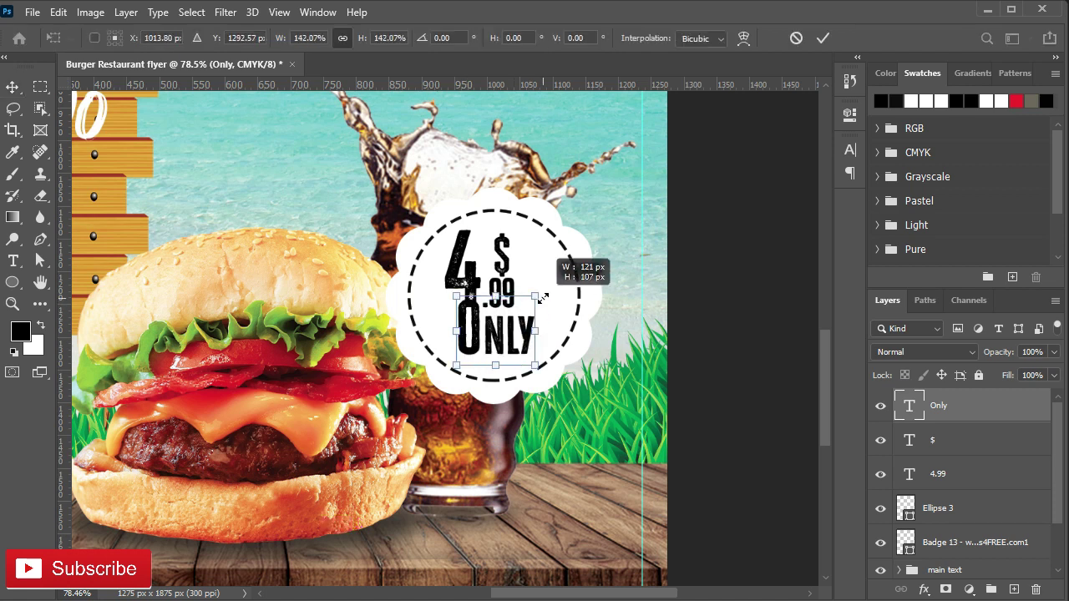
pyautogui.click(823, 37)
pyautogui.moveTo(501, 341); pyautogui.dragTo(497, 352)
pyautogui.press('Down')
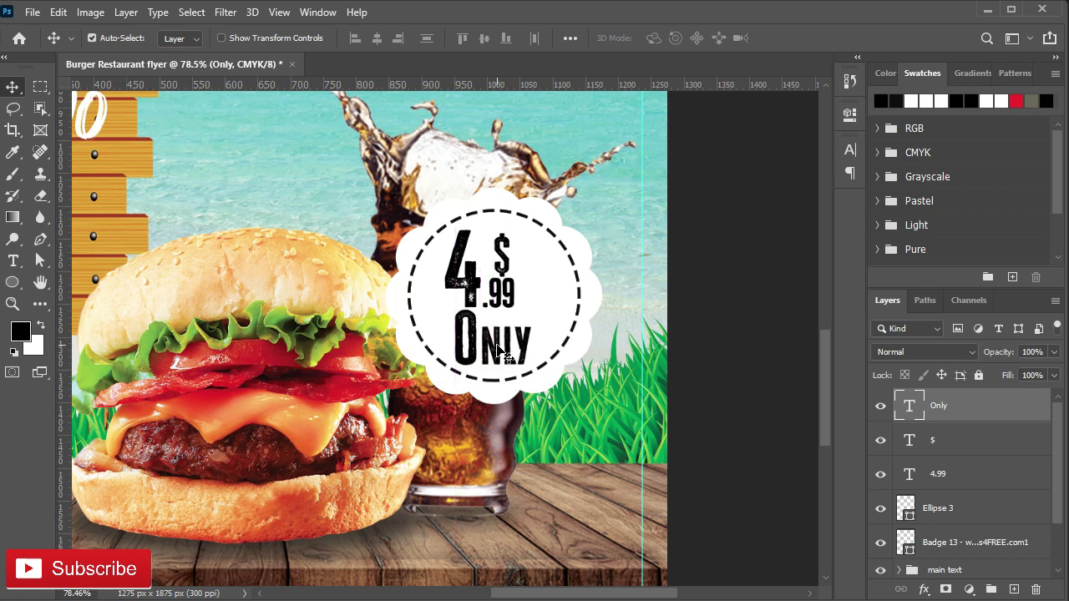
pyautogui.press('Right')
pyautogui.hotkey('ctrl', 't')
pyautogui.moveTo(532, 307); pyautogui.dragTo(497, 352)
pyautogui.click(822, 38)
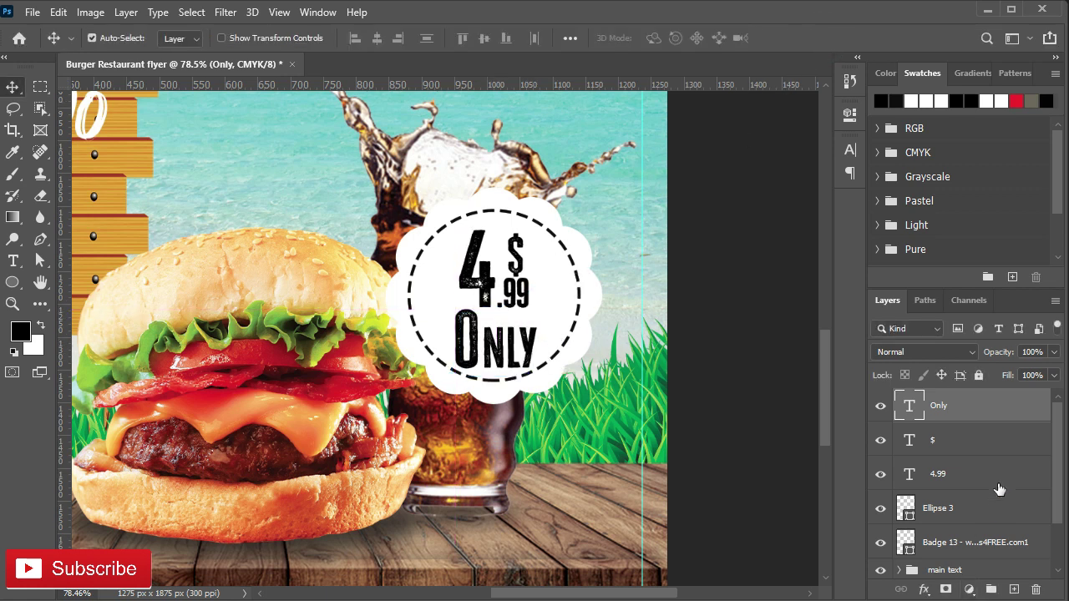
pyautogui.keyDown('shift'); pyautogui.click(970, 543); pyautogui.keyUp('shift')
pyautogui.hotkey('ctrl', 'g')
# Step: Rename the badge group to Discount and bring the flyer's bottom wooden planks into view
pyautogui.doubleClick(938, 399)
pyautogui.write('Discount')
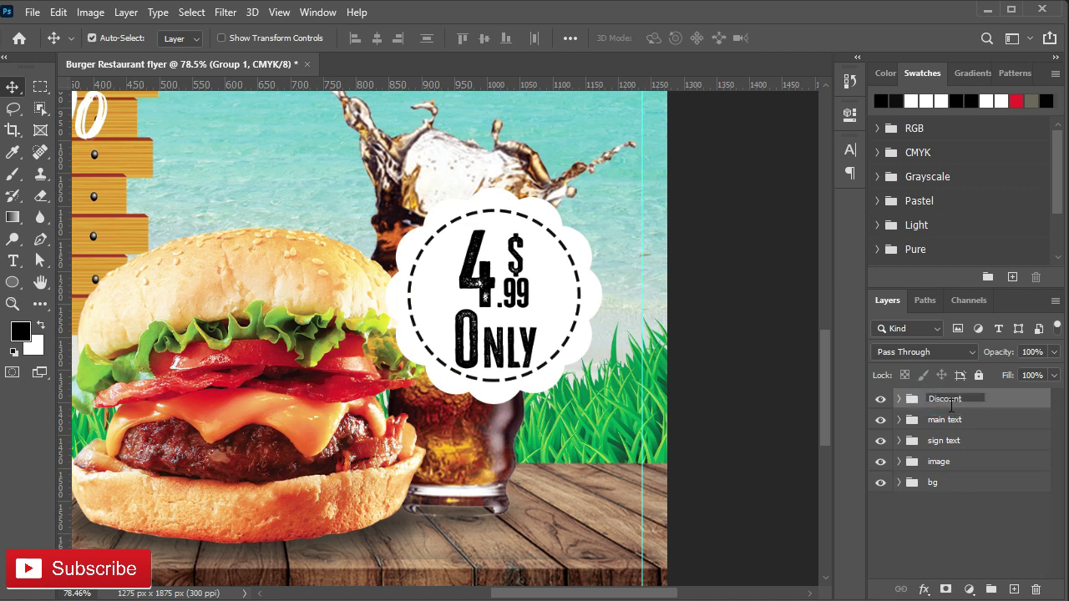
pyautogui.click(979, 401)
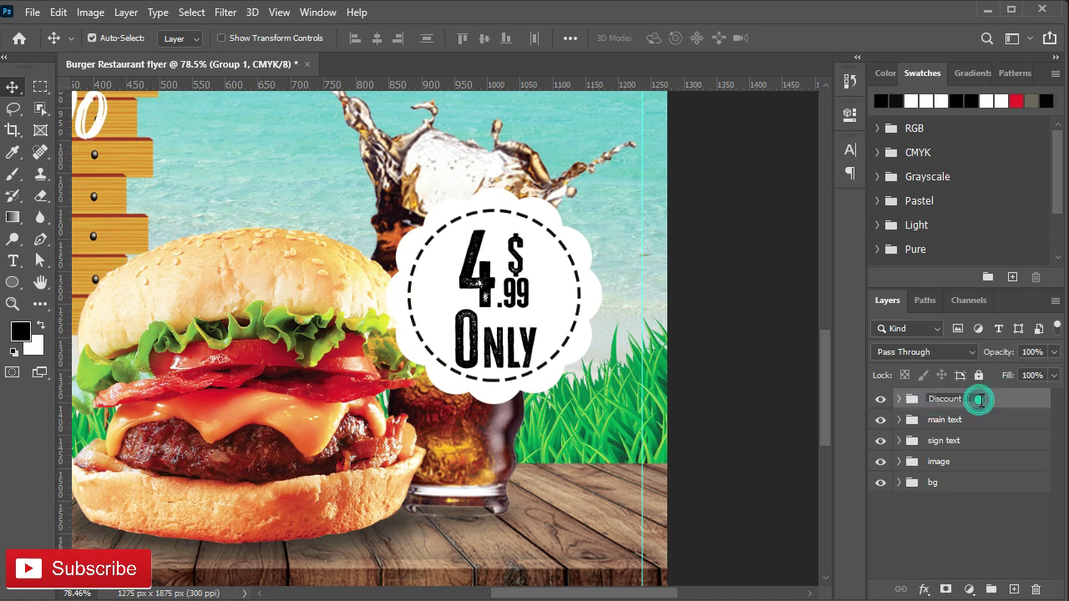
pyautogui.scroll(-2, 380, 428)
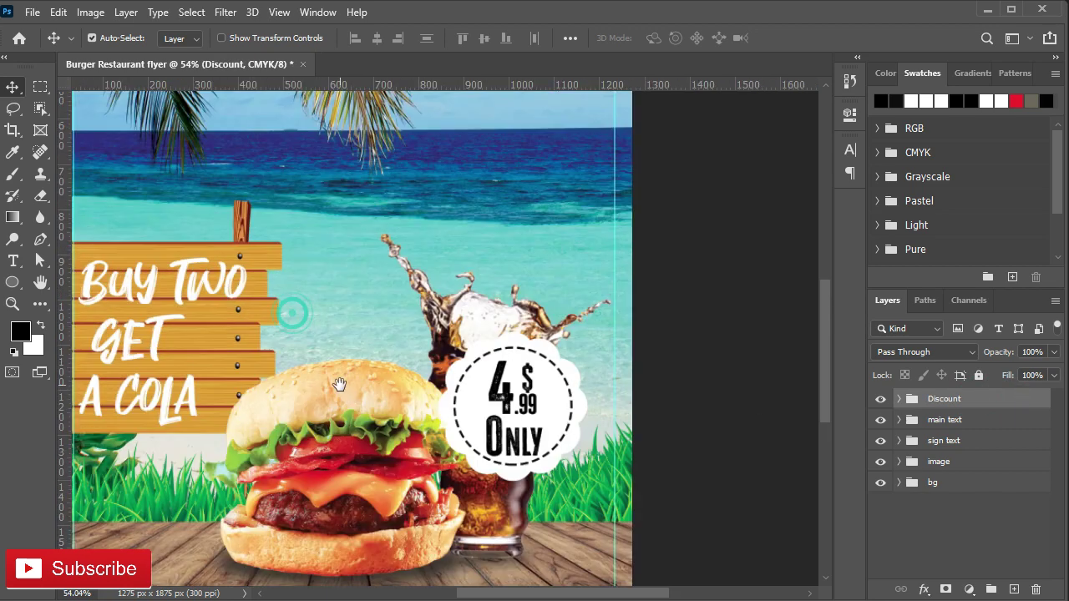
pyautogui.scroll(-2, 380, 428)
pyautogui.scroll(-1, 341, 378)
pyautogui.moveTo(360, 250)
pyautogui.mouseDown()
pyautogui.moveTo(376, 321)
pyautogui.moveTo(406, 148)
pyautogui.mouseUp()
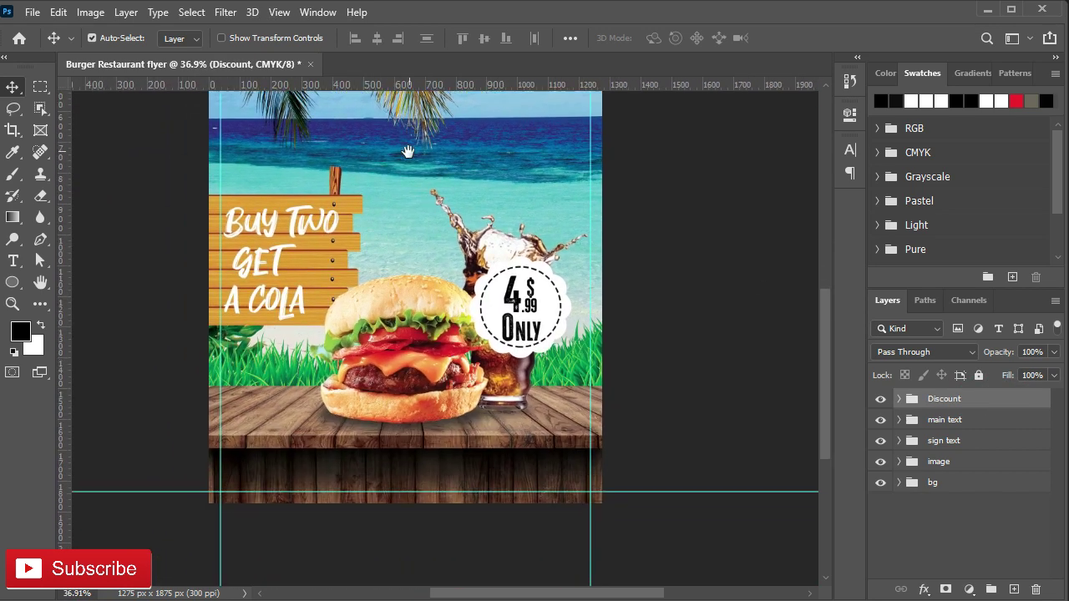
pyautogui.scroll(-3, 365, 348)
pyautogui.scroll(2, 346, 339)
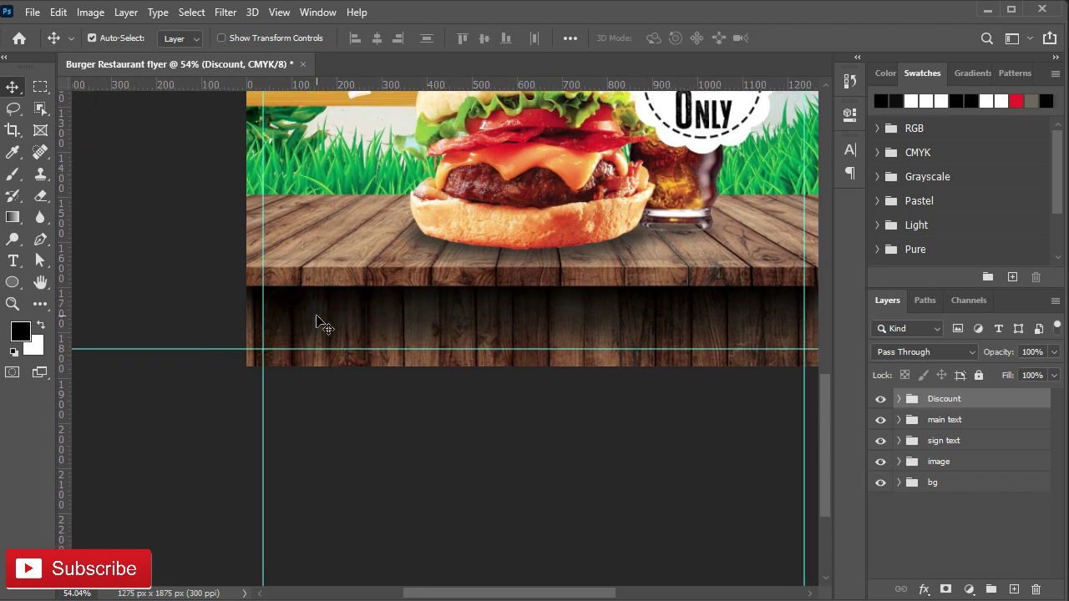
pyautogui.scroll(2, 318, 322)
pyautogui.moveTo(382, 231); pyautogui.dragTo(343, 248)
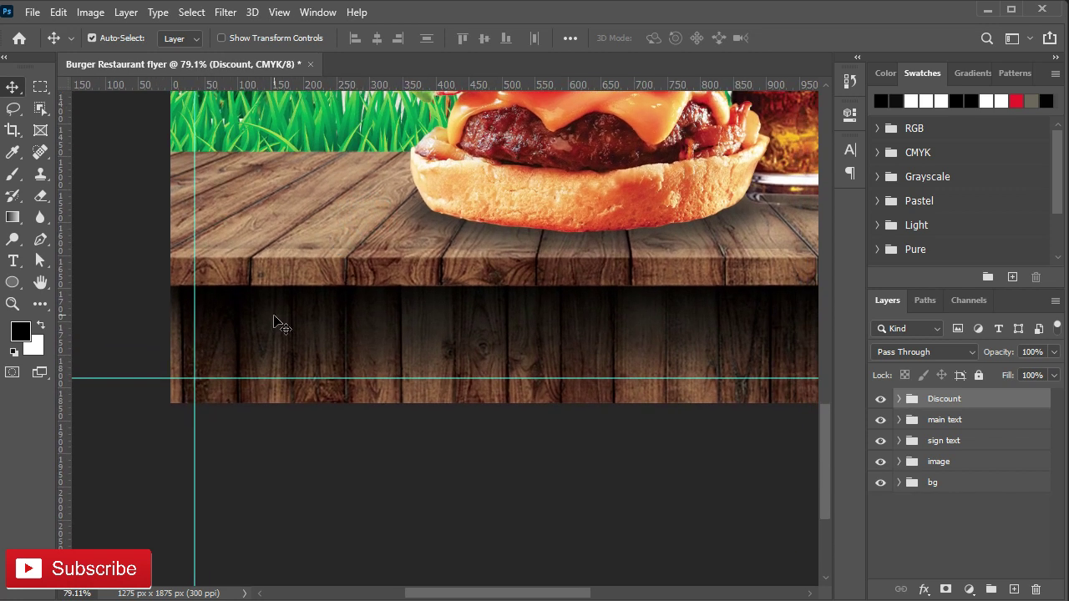
pyautogui.scroll(-1, 279, 323)
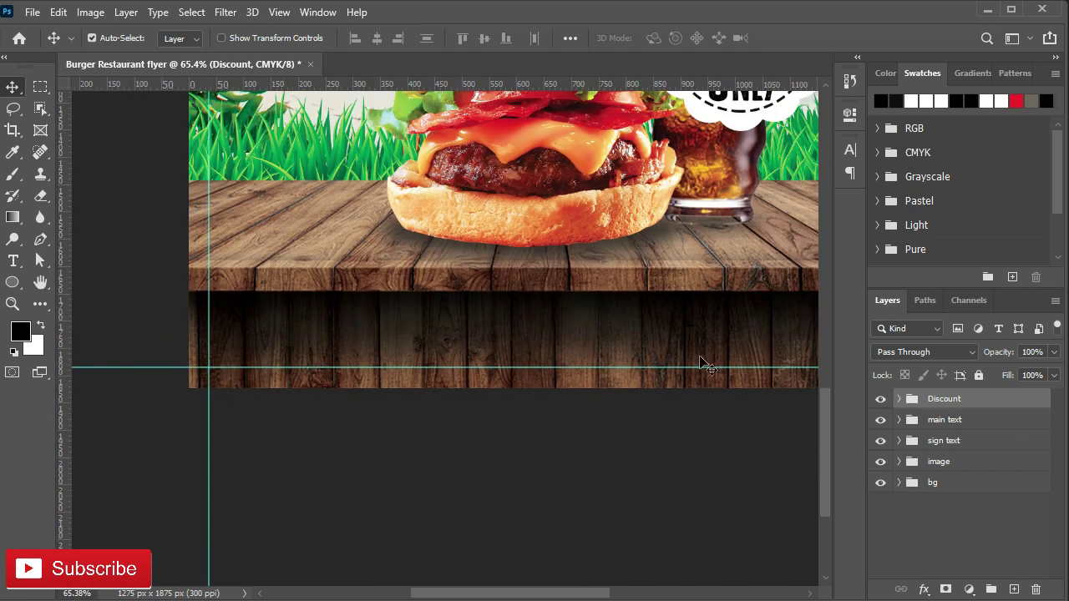
pyautogui.click(697, 600)
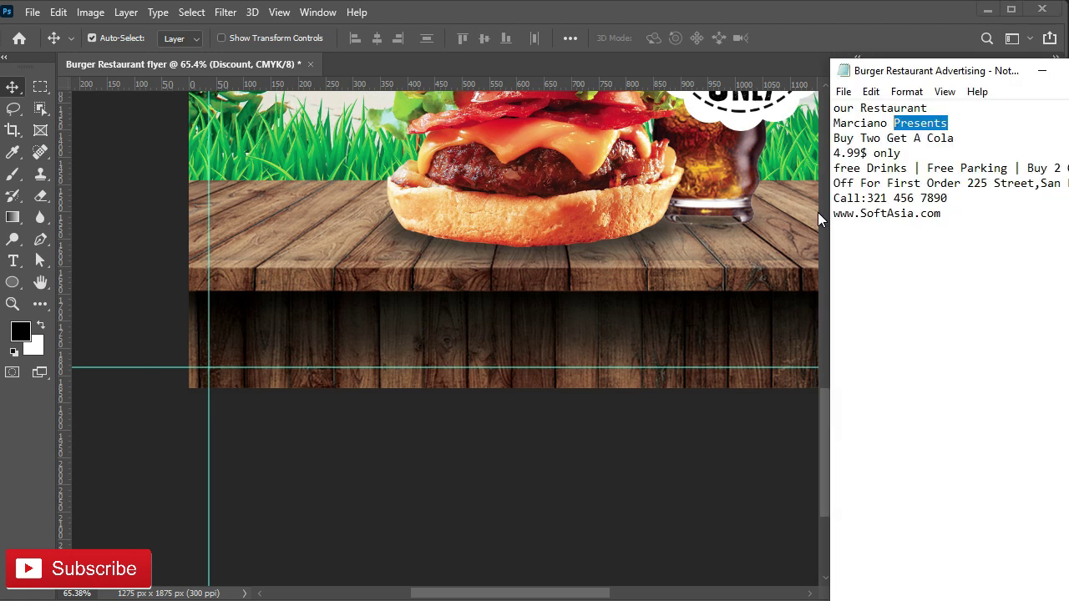
pyautogui.moveTo(833, 168)
pyautogui.mouseDown()
pyautogui.moveTo(952, 199)
pyautogui.moveTo(948, 214)
pyautogui.mouseUp()
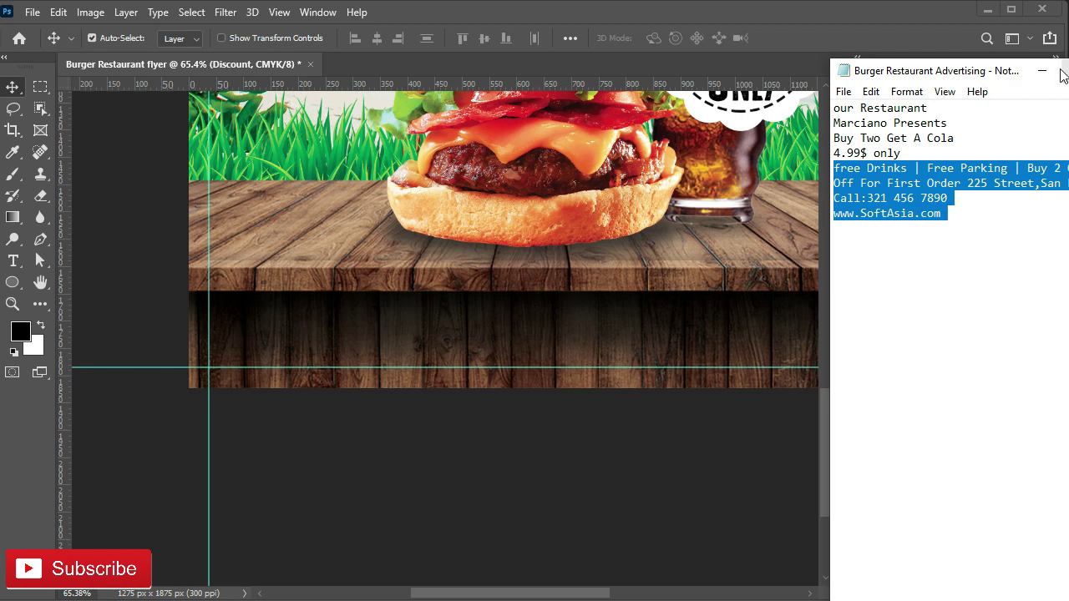
pyautogui.click(1042, 70)
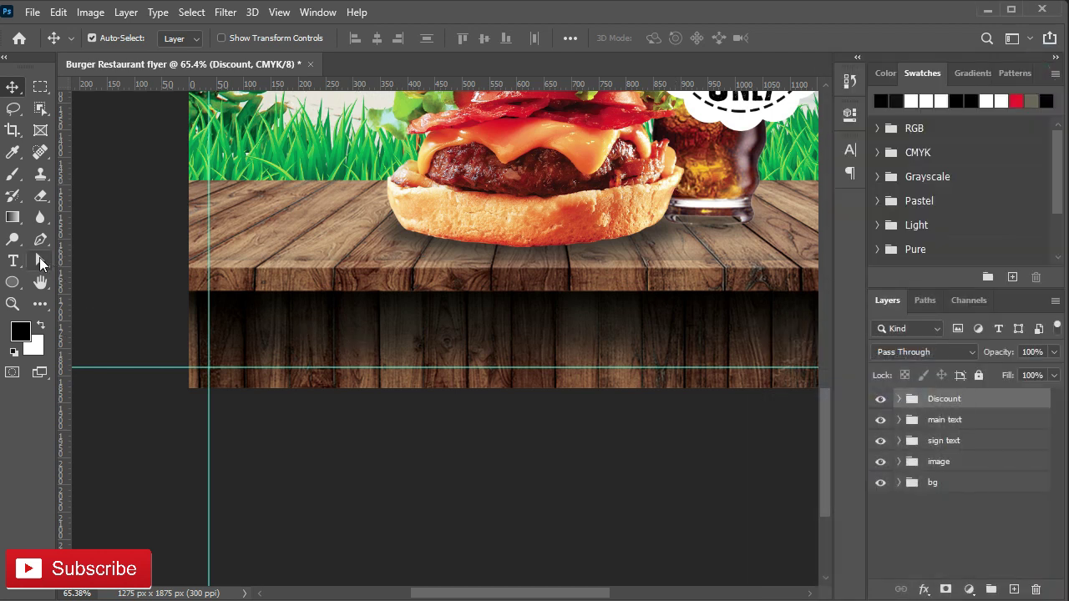
# Step: Start a new text layer on the bottom planks and paste the copied footer lines into it
pyautogui.click(13, 260)
pyautogui.click(314, 326)
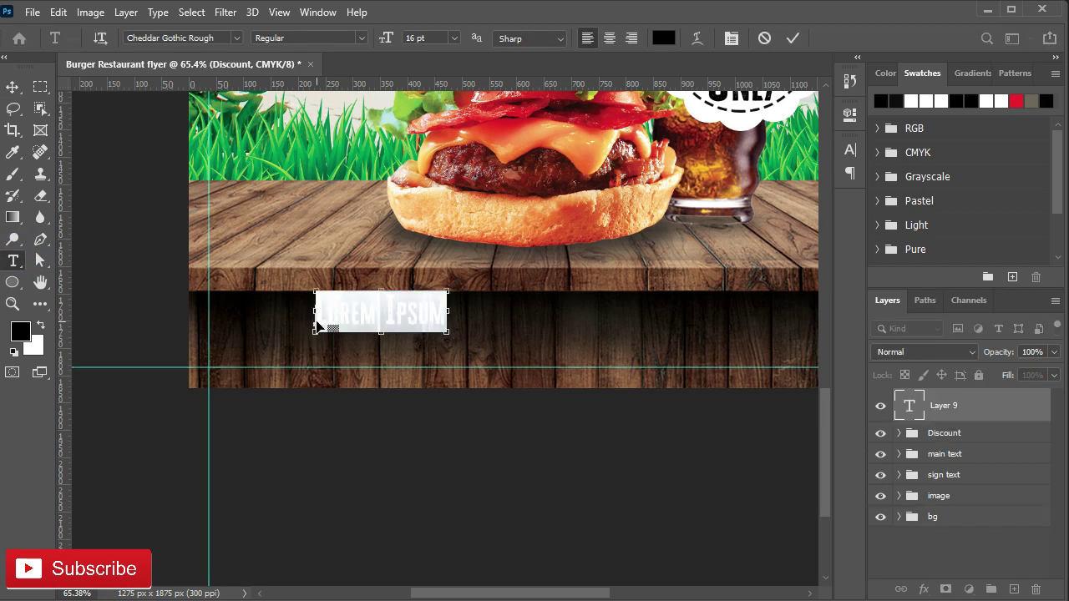
pyautogui.hotkey('ctrl', 'v')
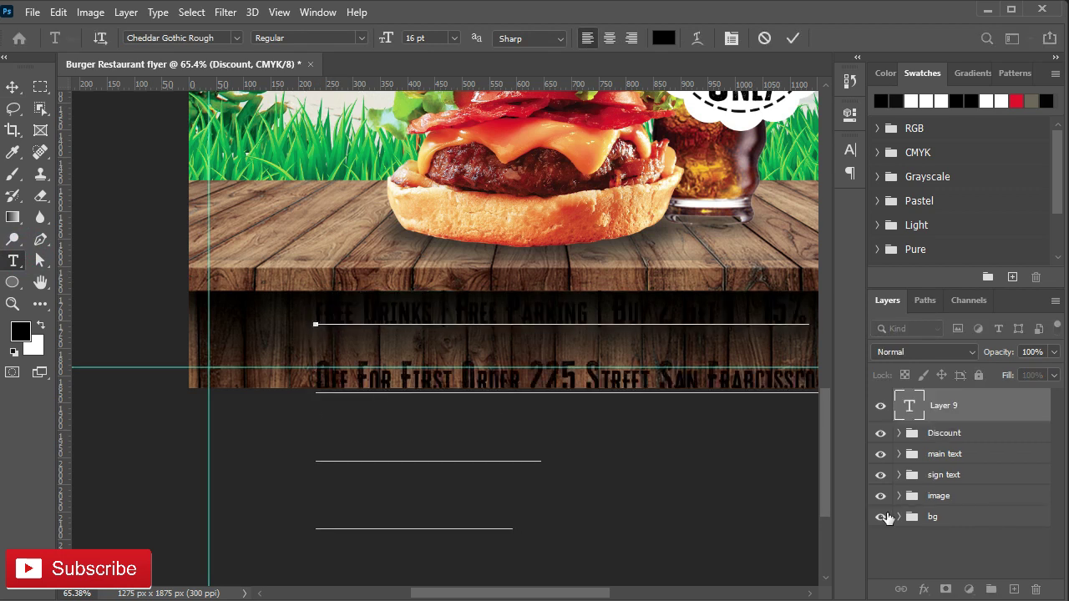
pyautogui.hotkey('ctrl', 'a')
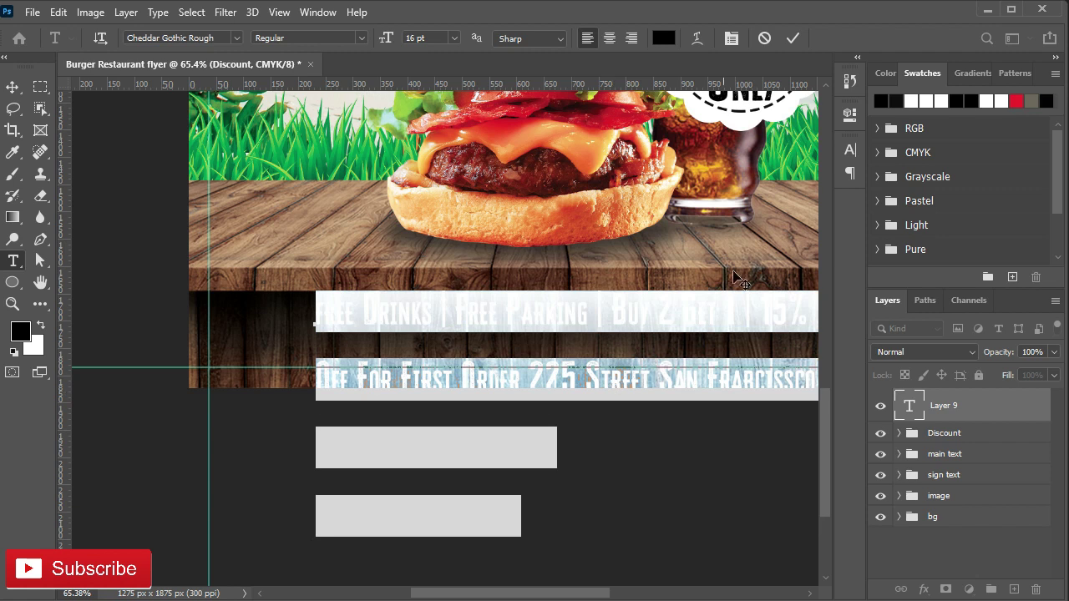
# Step: Set the footer text to Montserrat Bold with Auto leading and commit it
pyautogui.click(849, 151)
pyautogui.click(718, 174)
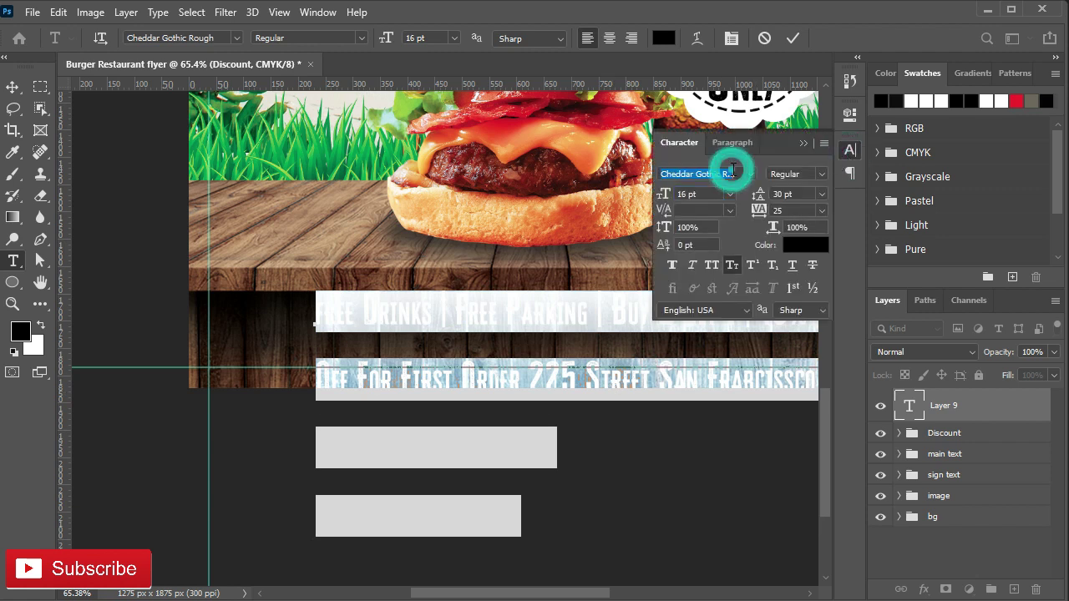
pyautogui.write('monts')
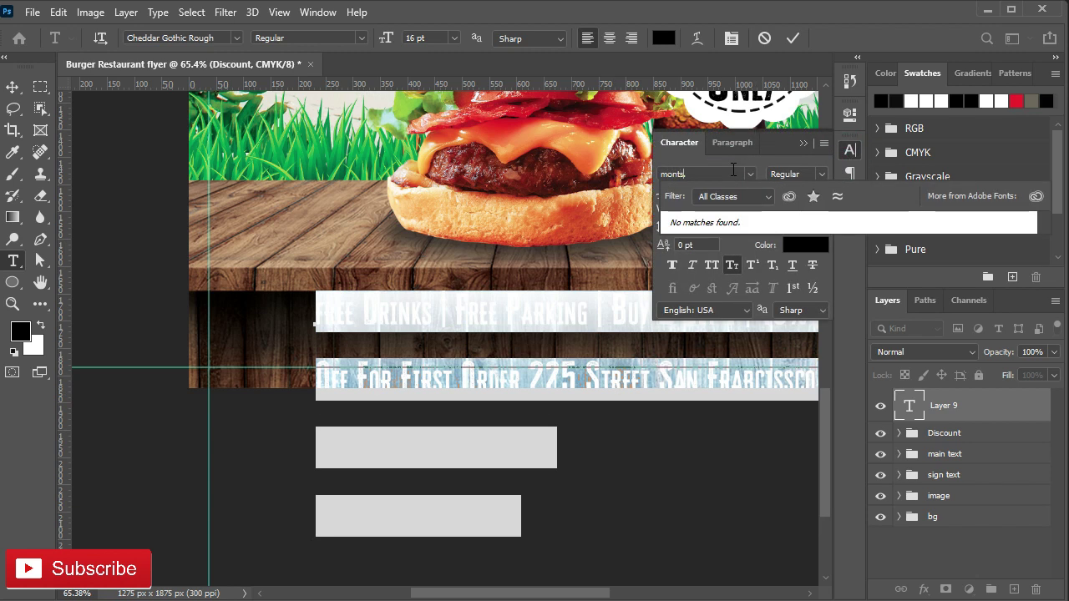
pyautogui.press('BackSpace')
pyautogui.press('BackSpace')
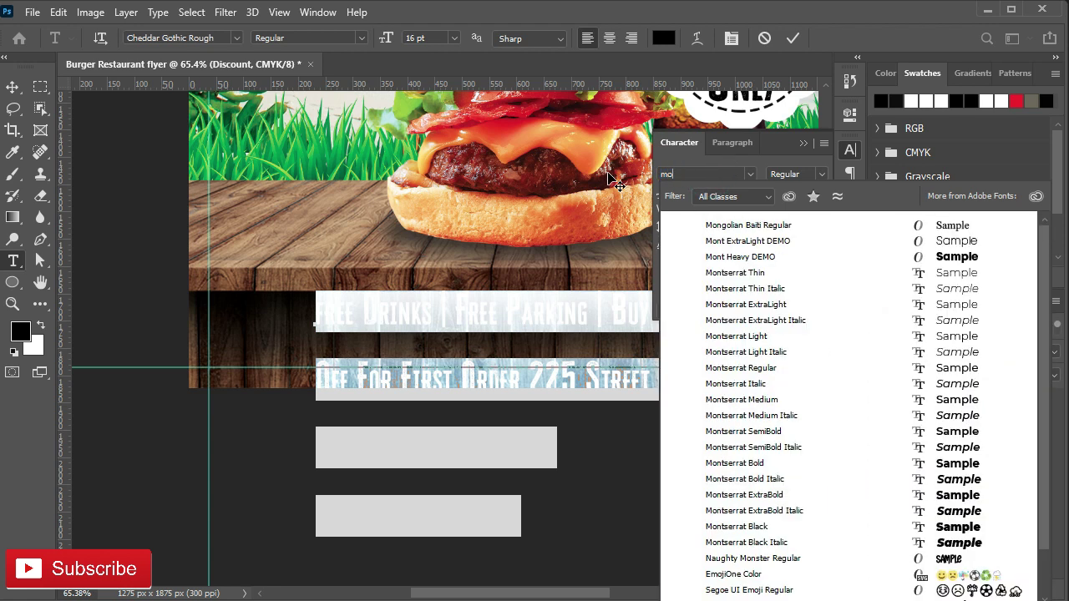
pyautogui.click(766, 464)
pyautogui.click(821, 194)
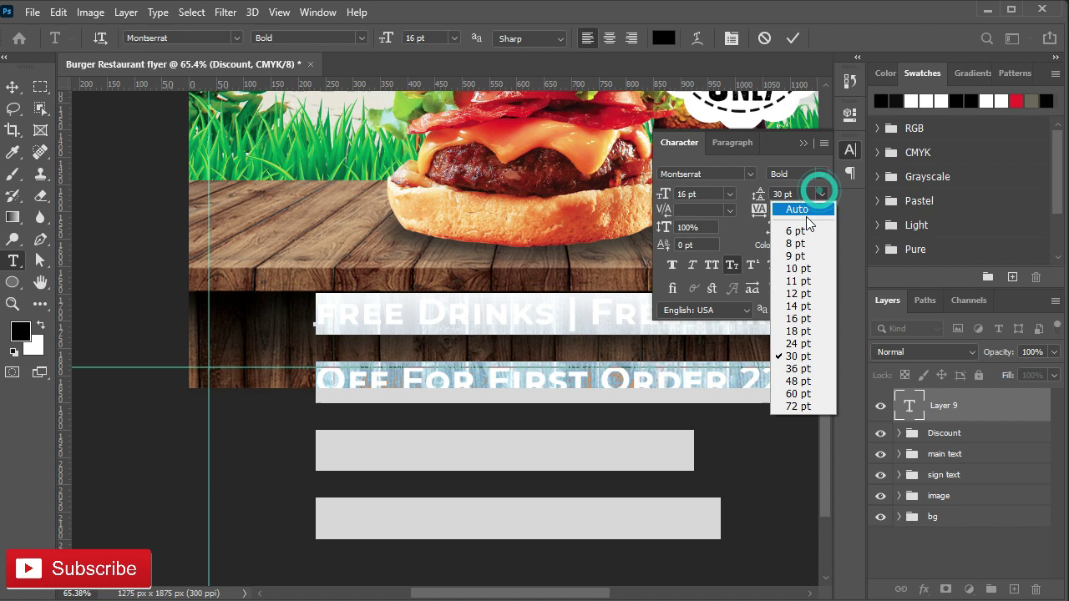
pyautogui.click(804, 210)
pyautogui.click(850, 150)
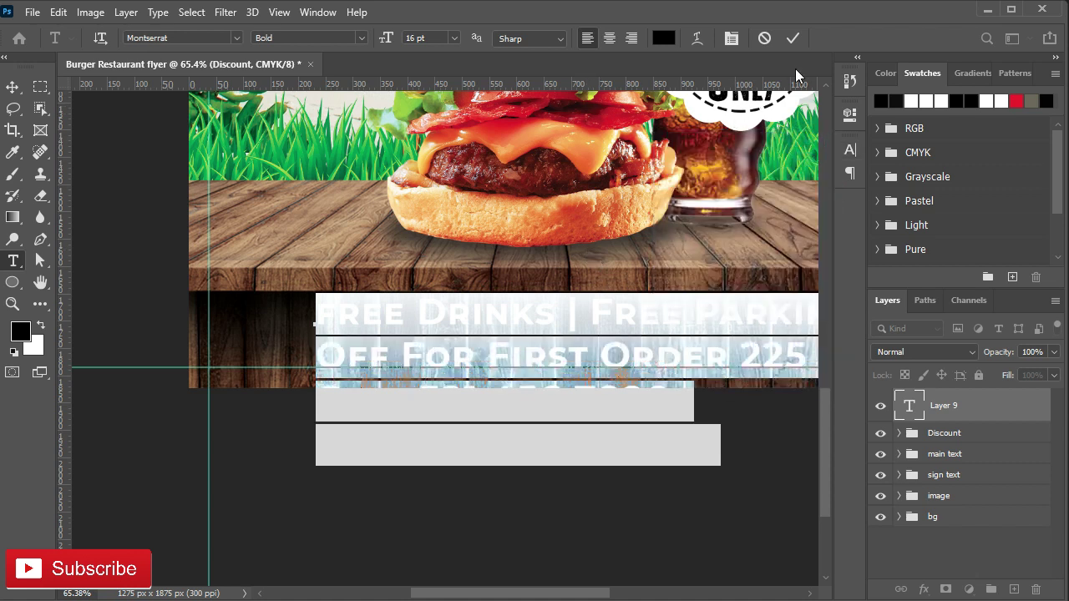
pyautogui.click(793, 37)
# Step: Move the footer text up over the burger and join the Off For First Order line onto line one
pyautogui.press('v')
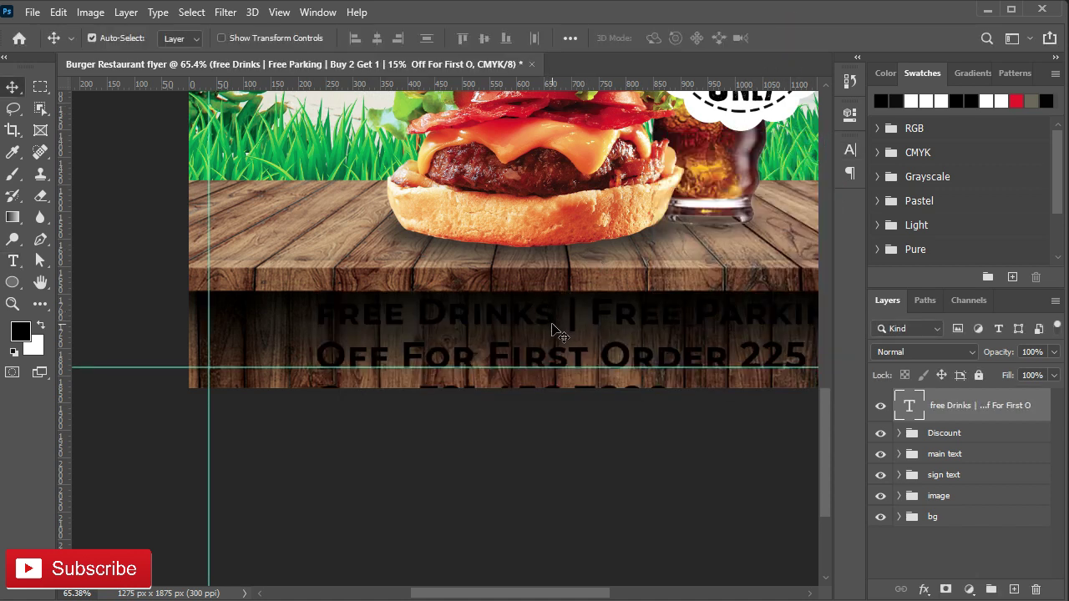
pyautogui.moveTo(546, 309); pyautogui.dragTo(605, 316)
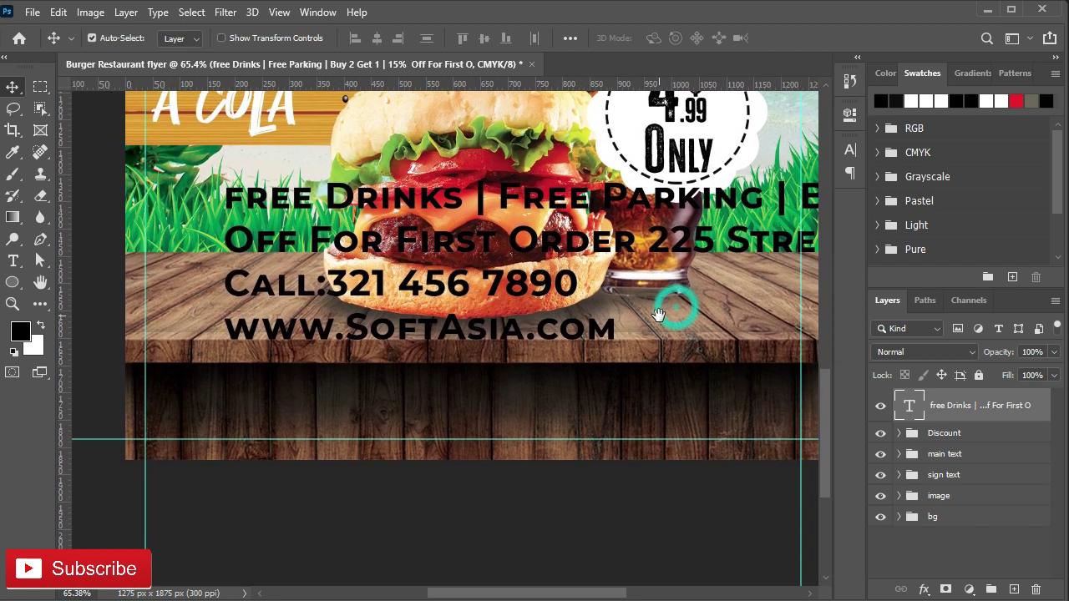
pyautogui.doubleClick(226, 279)
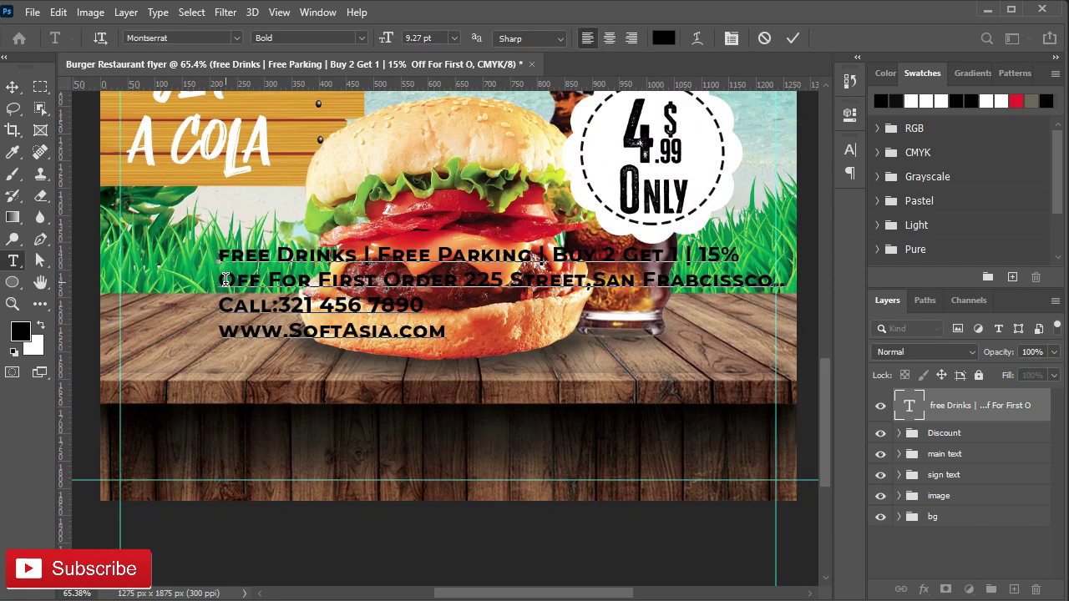
pyautogui.press('BackSpace')
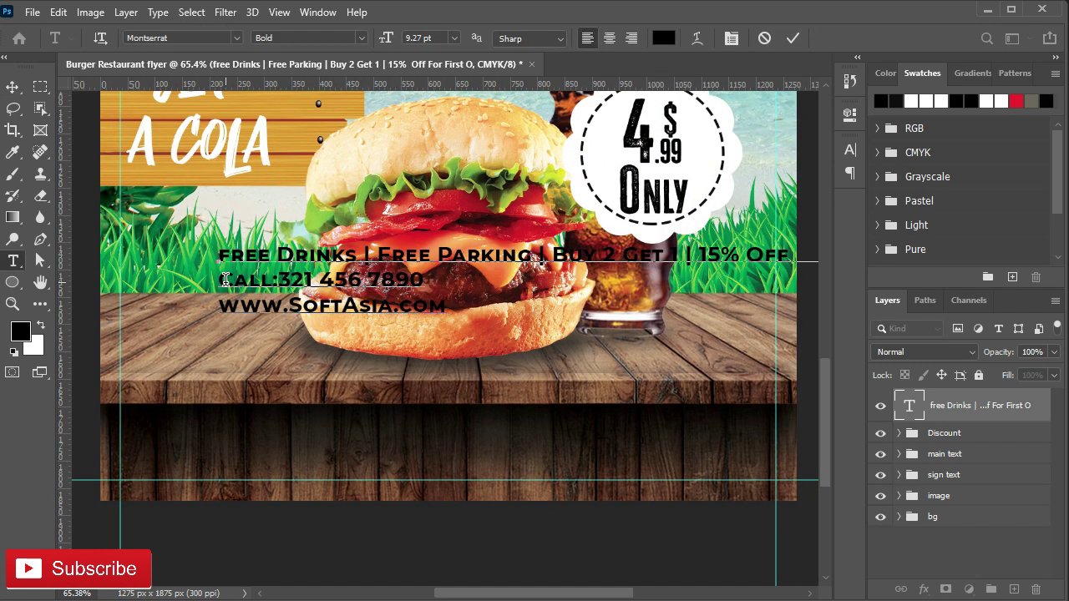
pyautogui.click(792, 40)
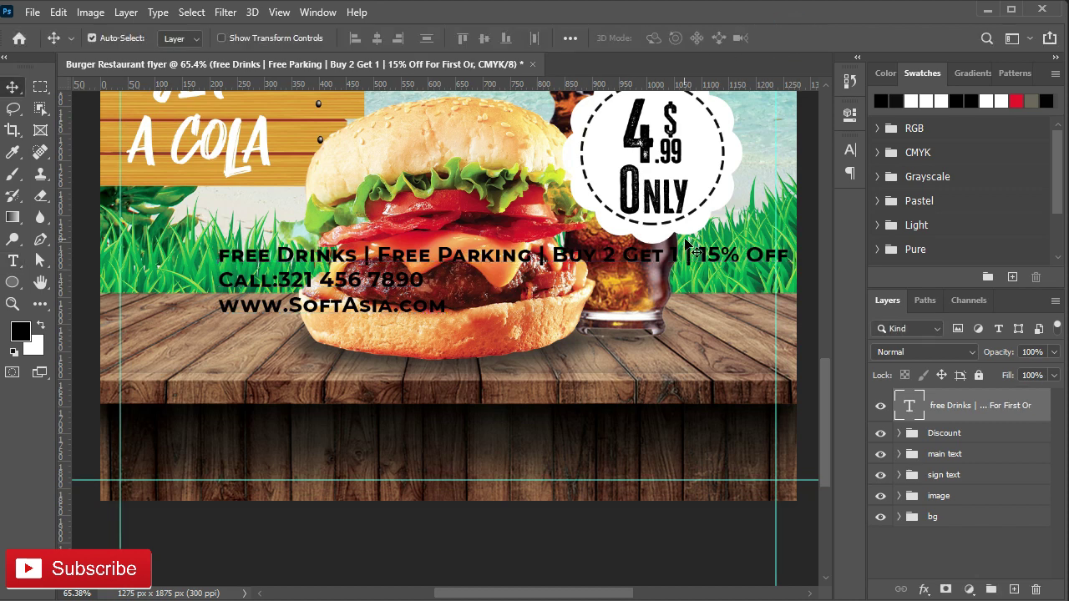
# Step: Shift the footer text left and break the address onto its own second line
pyautogui.moveTo(688, 262); pyautogui.dragTo(539, 252)
pyautogui.moveTo(738, 250); pyautogui.dragTo(673, 257)
pyautogui.doubleClick(716, 251)
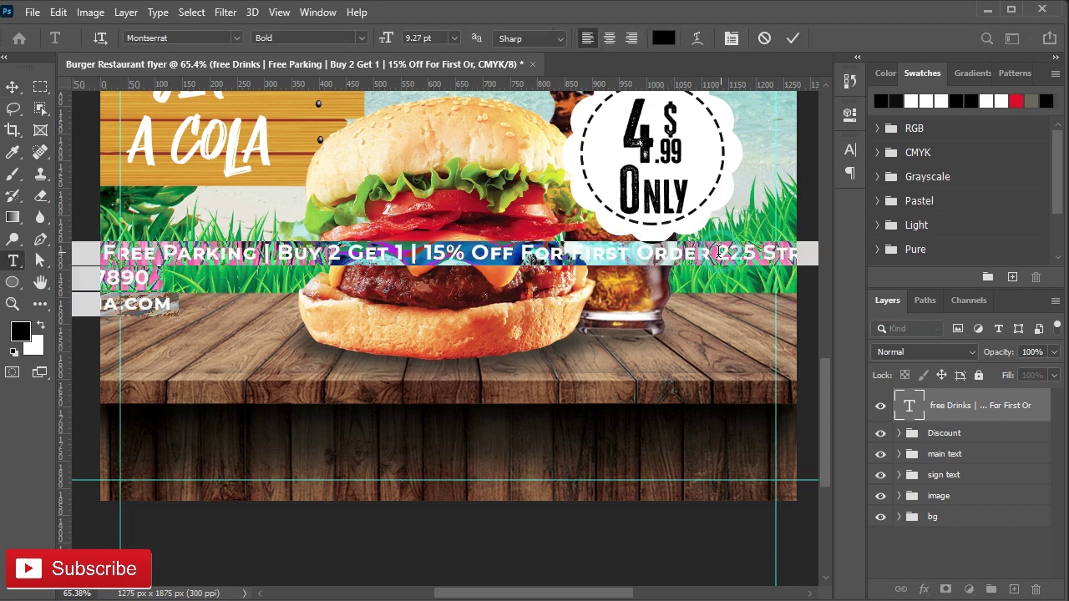
pyautogui.click(715, 251)
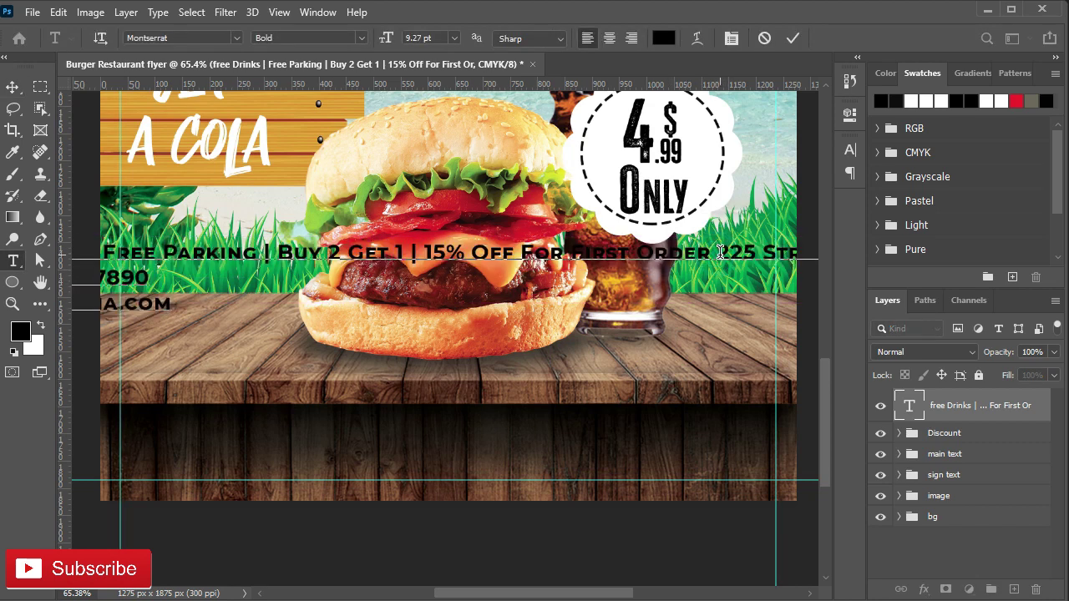
pyautogui.press('Return')
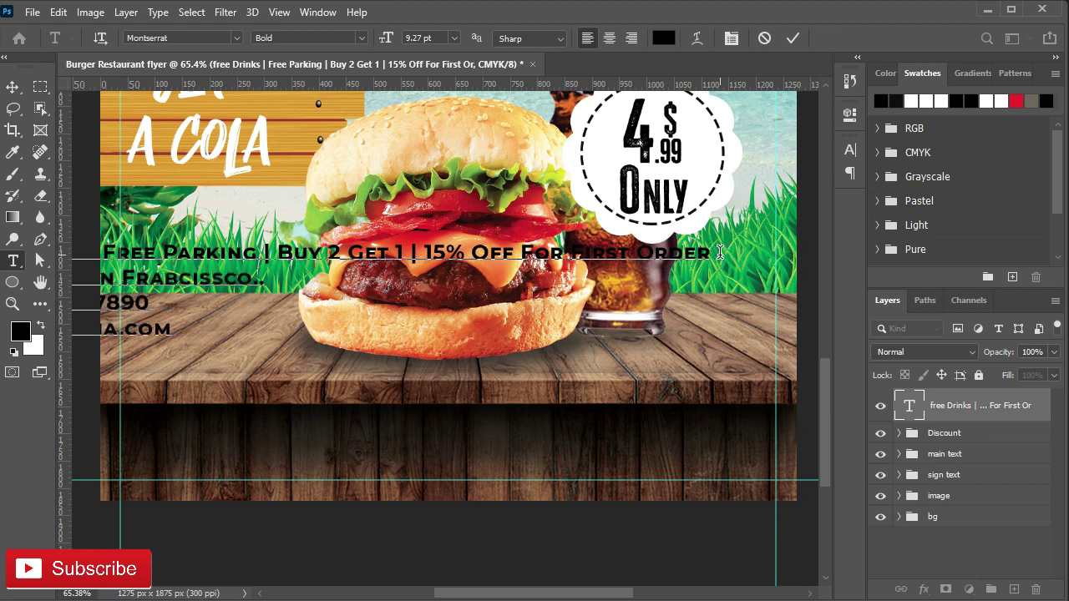
pyautogui.click(793, 39)
# Step: Move the footer text back right and join the Call line onto the address line
pyautogui.moveTo(379, 255); pyautogui.dragTo(595, 248)
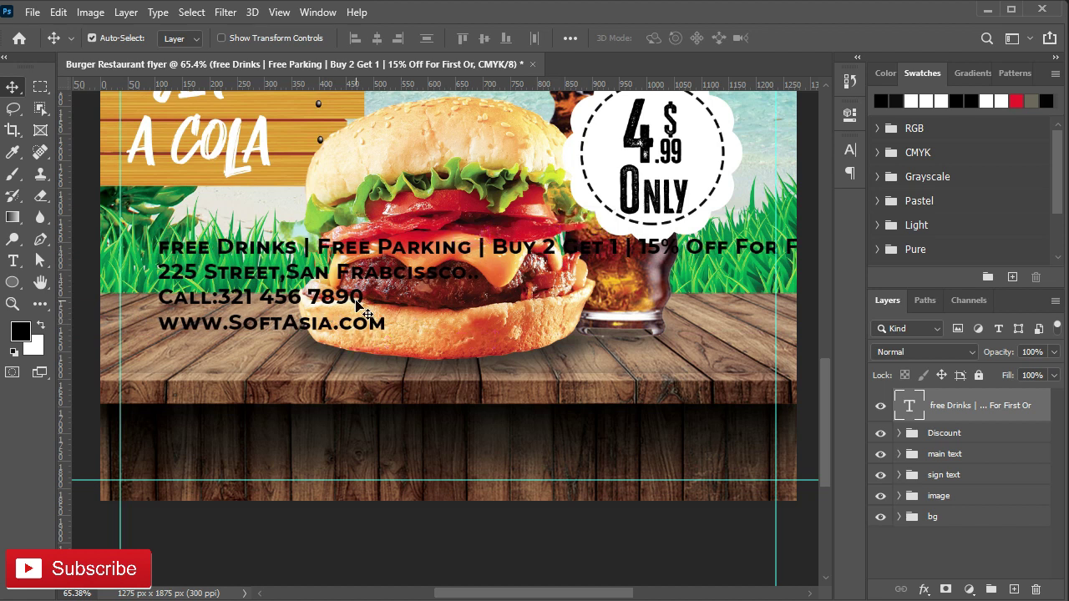
pyautogui.doubleClick(356, 298)
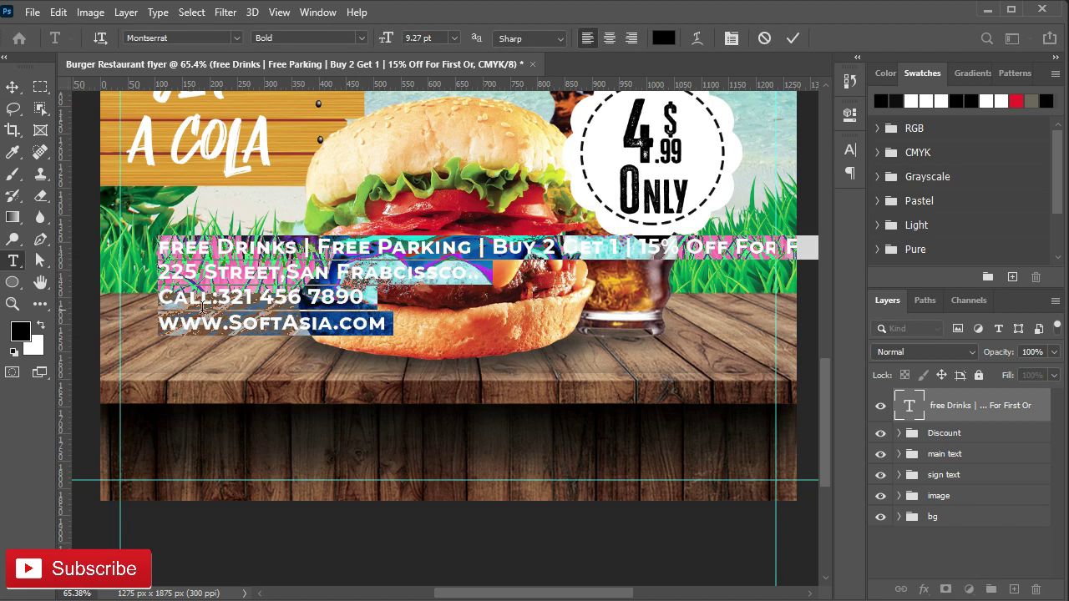
pyautogui.click(160, 299)
pyautogui.press('BackSpace')
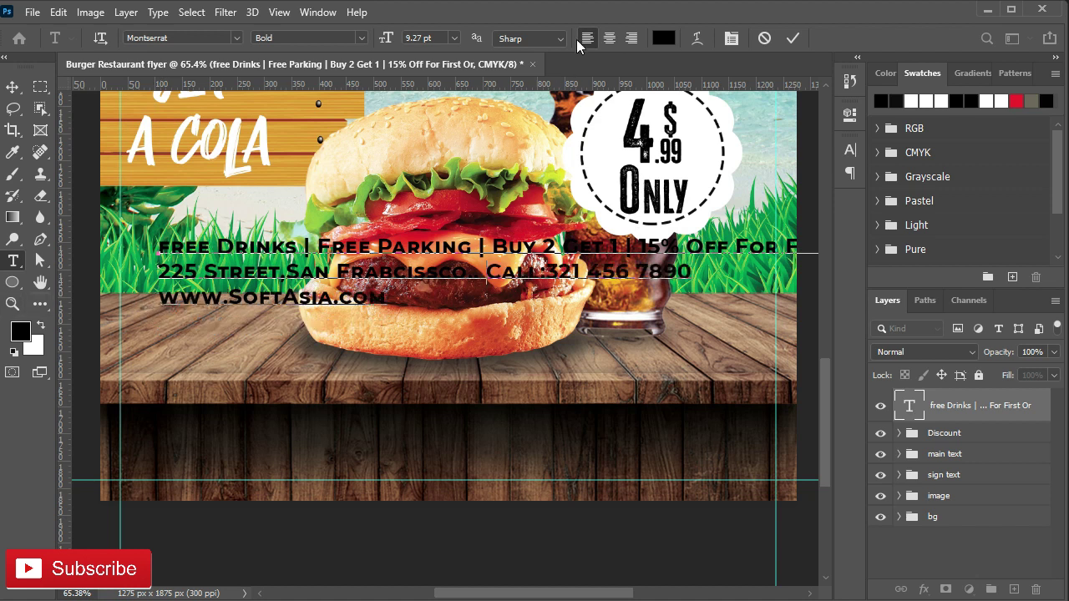
# Step: Centre-align every line of the info text and commit
pyautogui.click(610, 38)
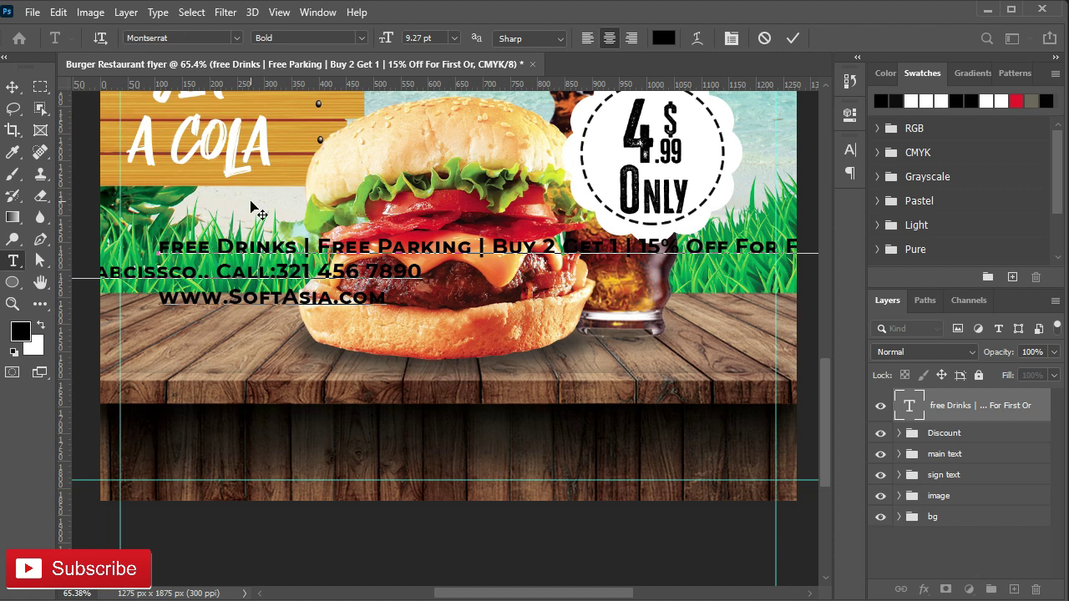
pyautogui.hotkey('ctrl', 'a')
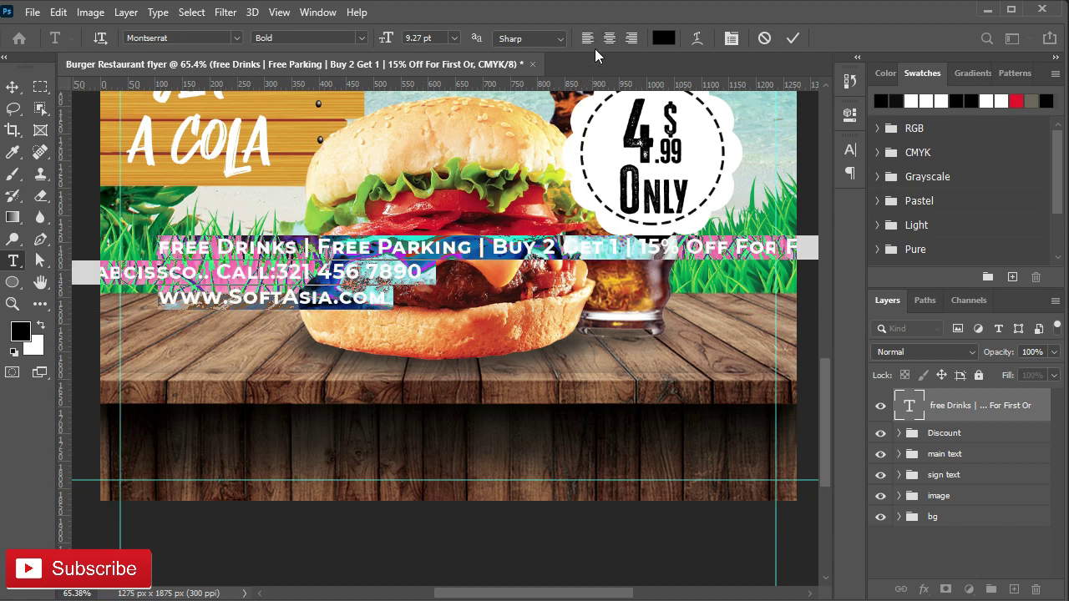
pyautogui.click(611, 38)
pyautogui.click(792, 39)
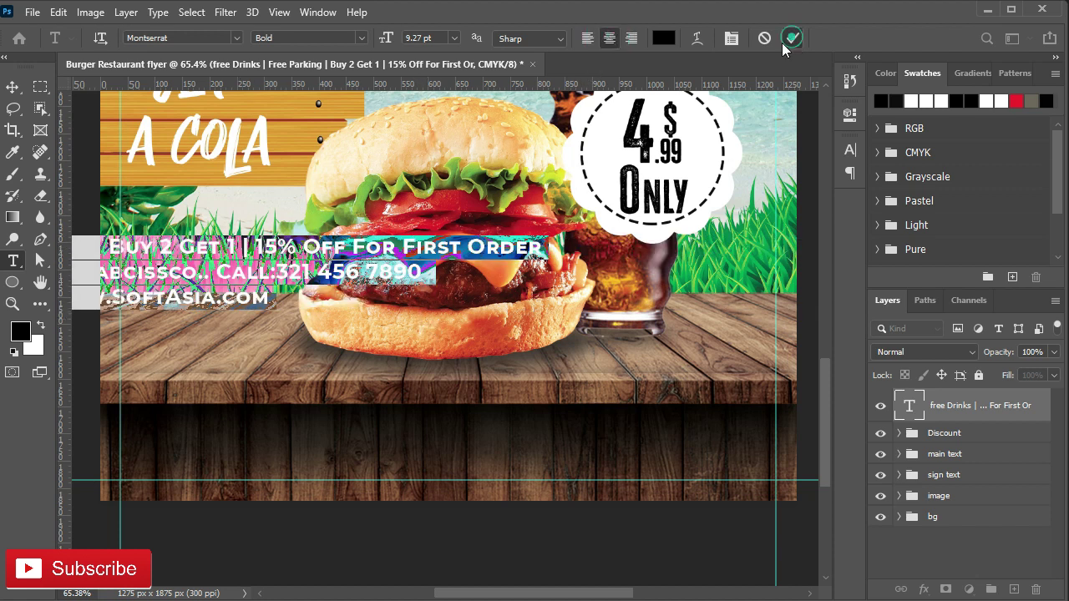
# Step: Move the info text down onto the wooden table and colour it white
pyautogui.press('v')
pyautogui.moveTo(283, 267)
pyautogui.mouseDown()
pyautogui.moveTo(465, 413)
pyautogui.moveTo(572, 431)
pyautogui.mouseUp()
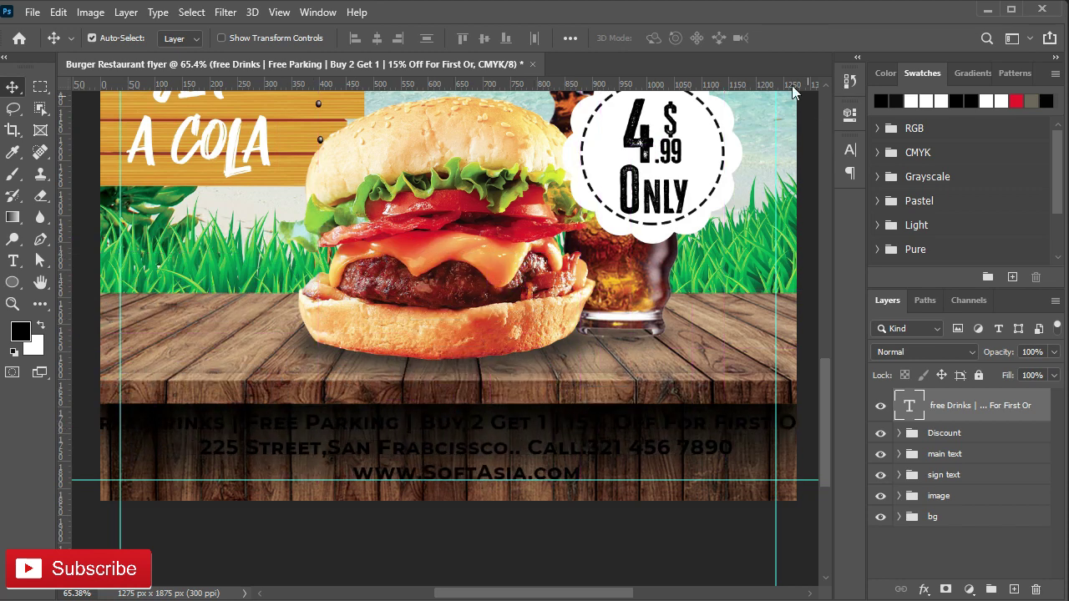
pyautogui.click(850, 152)
pyautogui.click(806, 244)
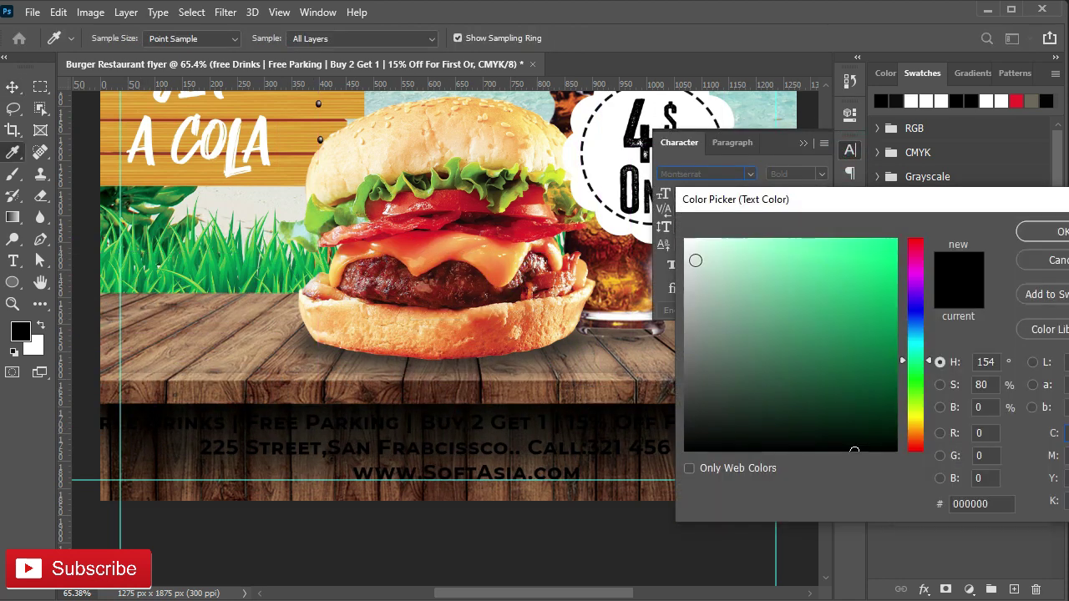
pyautogui.click(685, 240)
pyautogui.click(1030, 231)
# Step: Switch the info text to All Caps
pyautogui.scroll(-1, 600, 334)
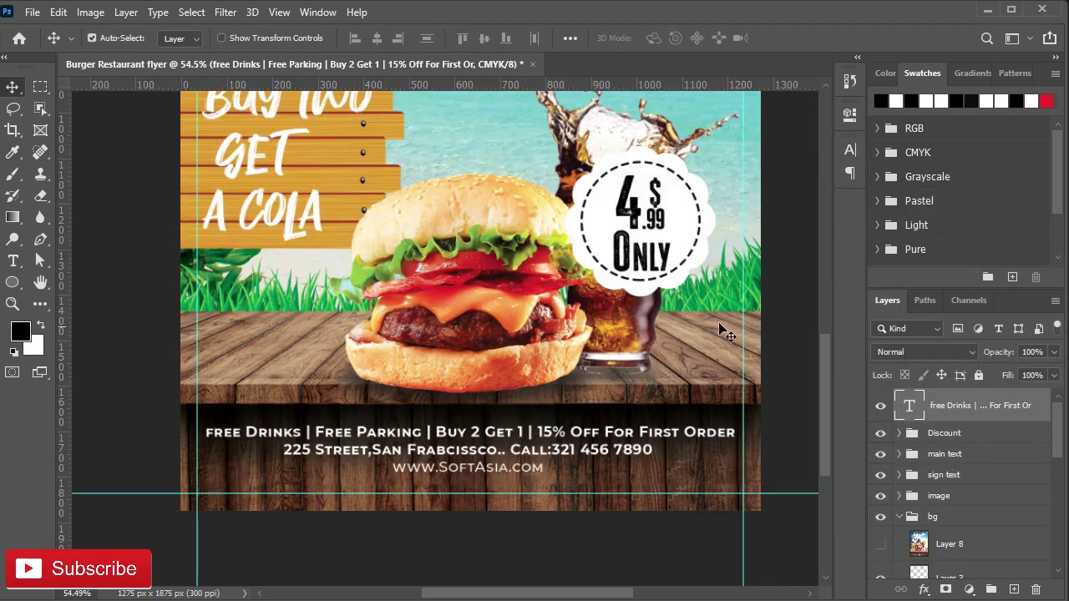
pyautogui.click(849, 150)
pyautogui.click(711, 265)
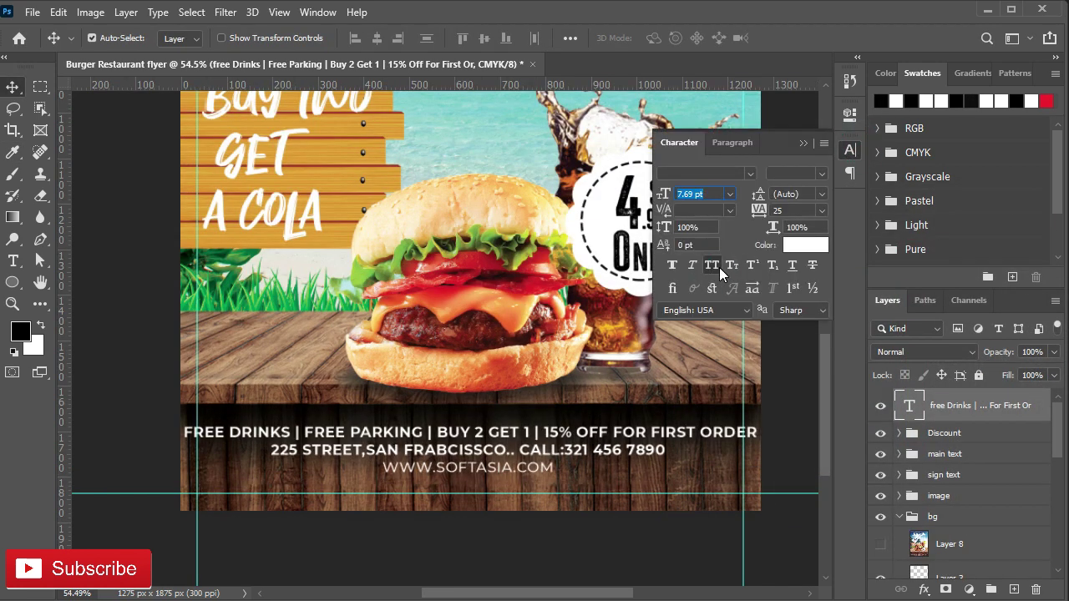
pyautogui.click(804, 143)
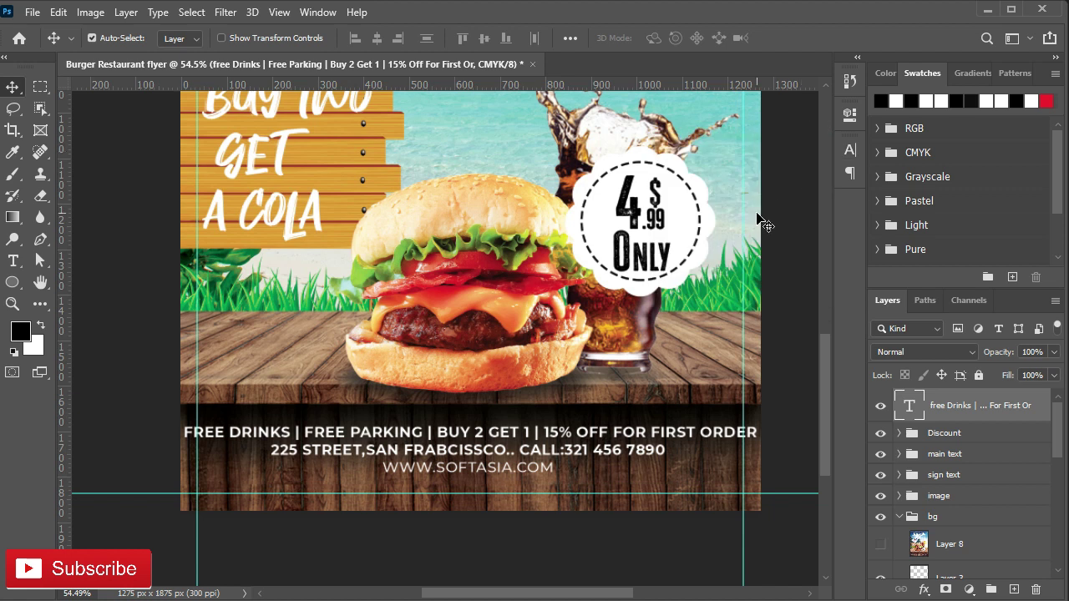
# Step: Shrink the info text slightly and centre it horizontally on the flyer
pyautogui.hotkey('ctrl', 't')
pyautogui.moveTo(758, 425); pyautogui.dragTo(734, 425)
pyautogui.press('Return')
pyautogui.hotkey('ctrl', 'a')
pyautogui.click(376, 38)
pyautogui.hotkey('ctrl', 'd')
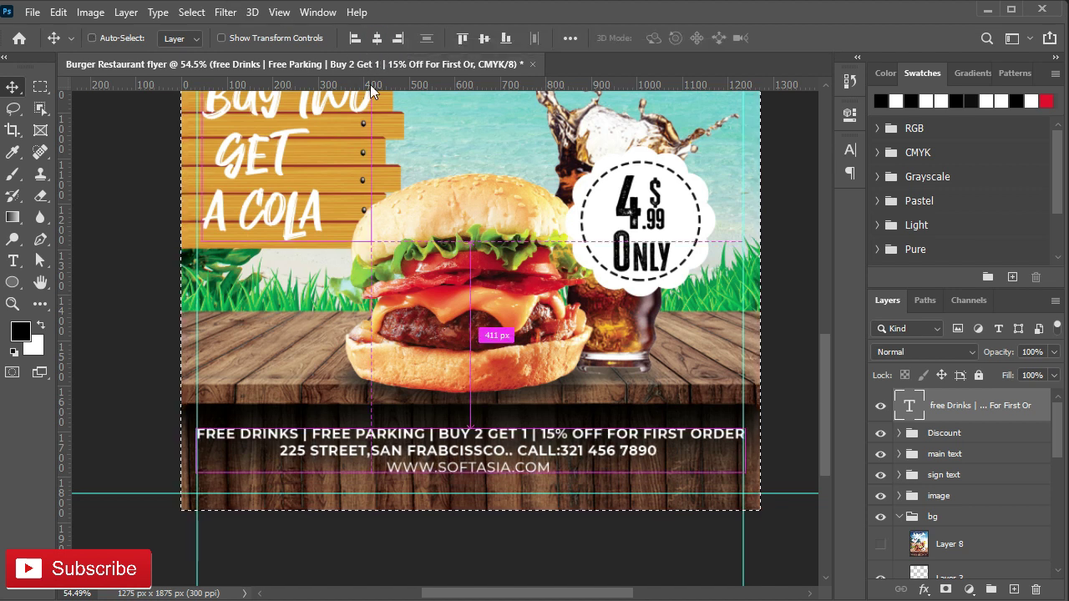
# Step: Shrink the info text a little more, to about 98.7%
pyautogui.hotkey('ctrl', 't')
pyautogui.moveTo(744, 431); pyautogui.dragTo(738, 433)
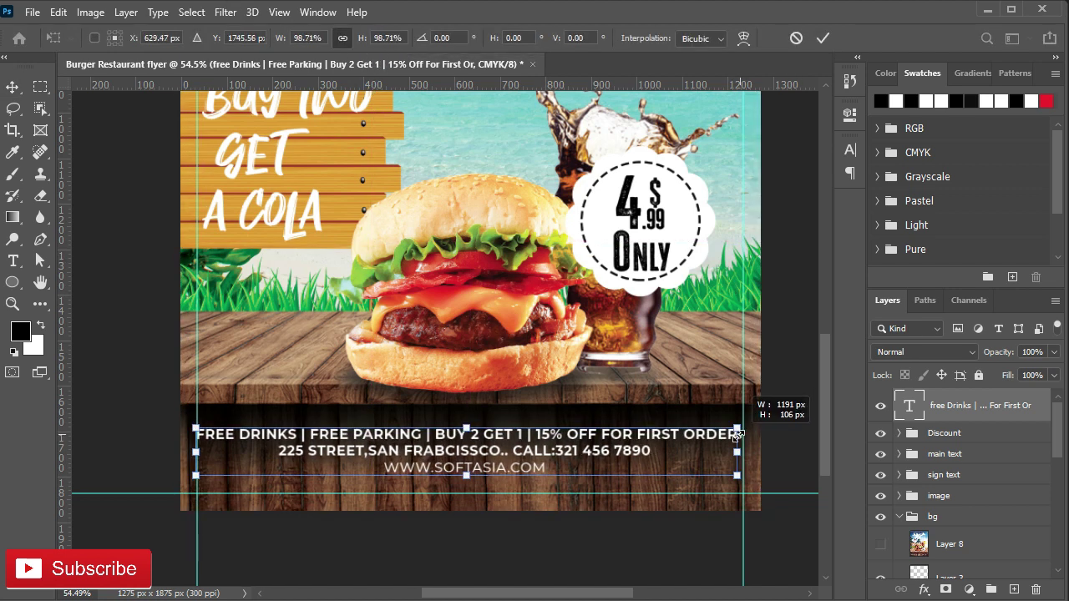
pyautogui.click(822, 38)
pyautogui.hotkey('ctrl', 'a')
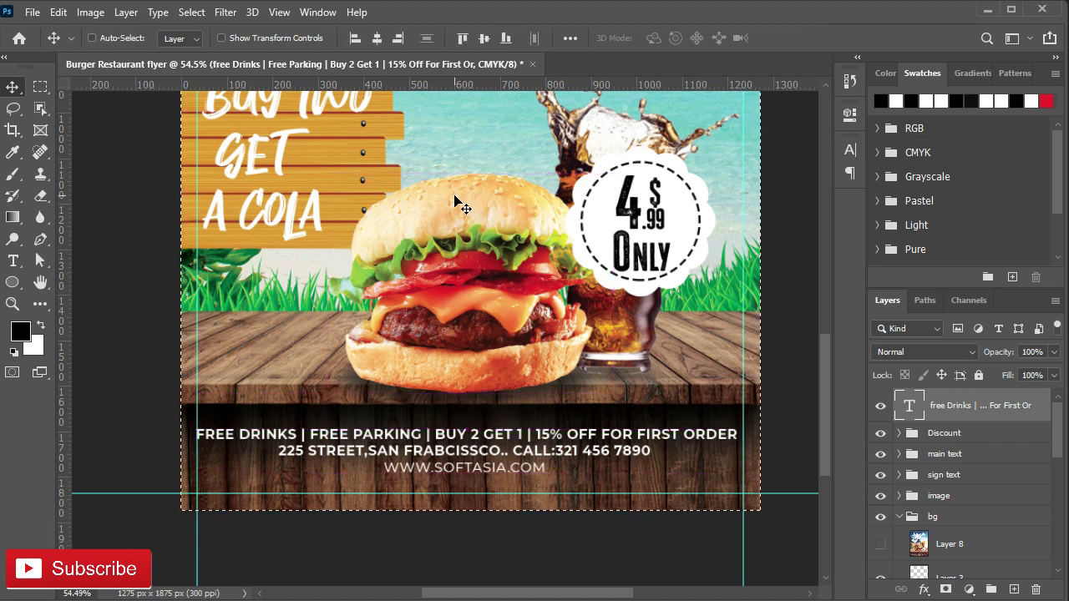
# Step: Centre the info text horizontally on the flyer and collapse the bg group
pyautogui.click(376, 38)
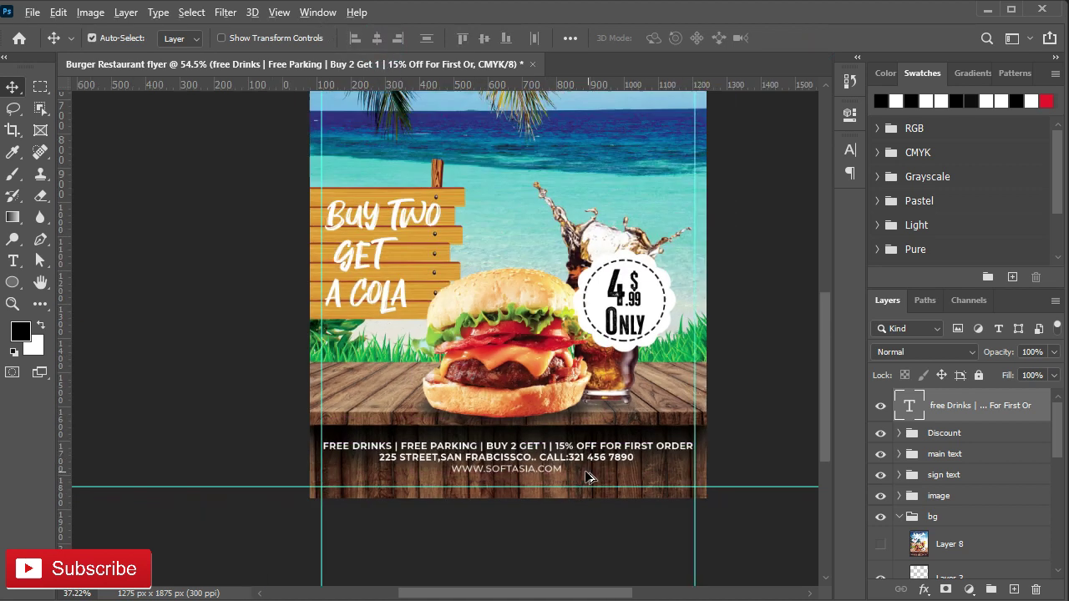
pyautogui.scroll(-2, 551, 455)
pyautogui.moveTo(509, 225); pyautogui.dragTo(495, 304)
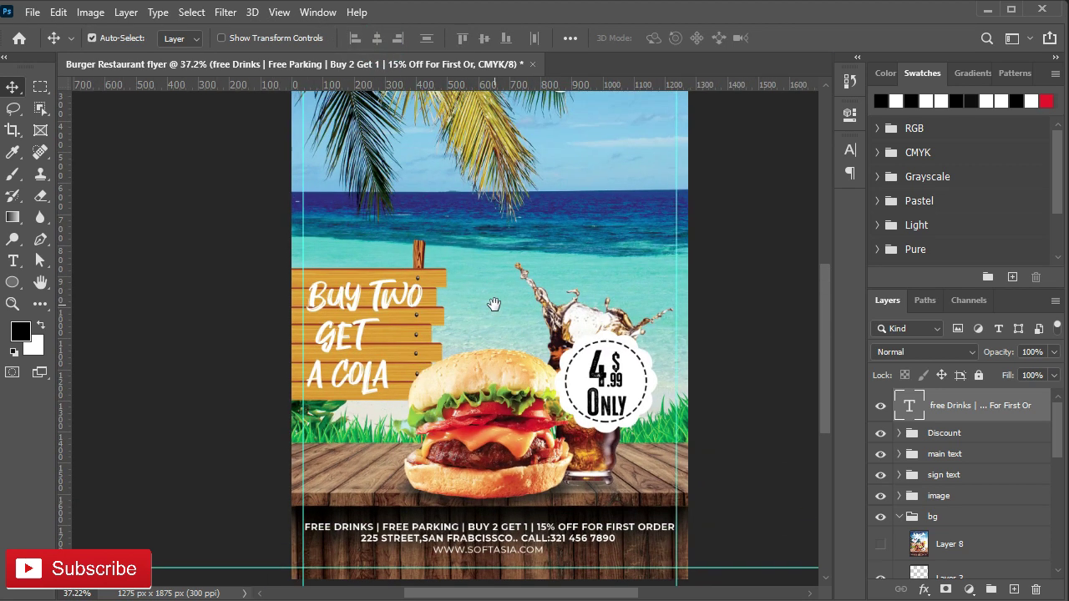
pyautogui.click(899, 517)
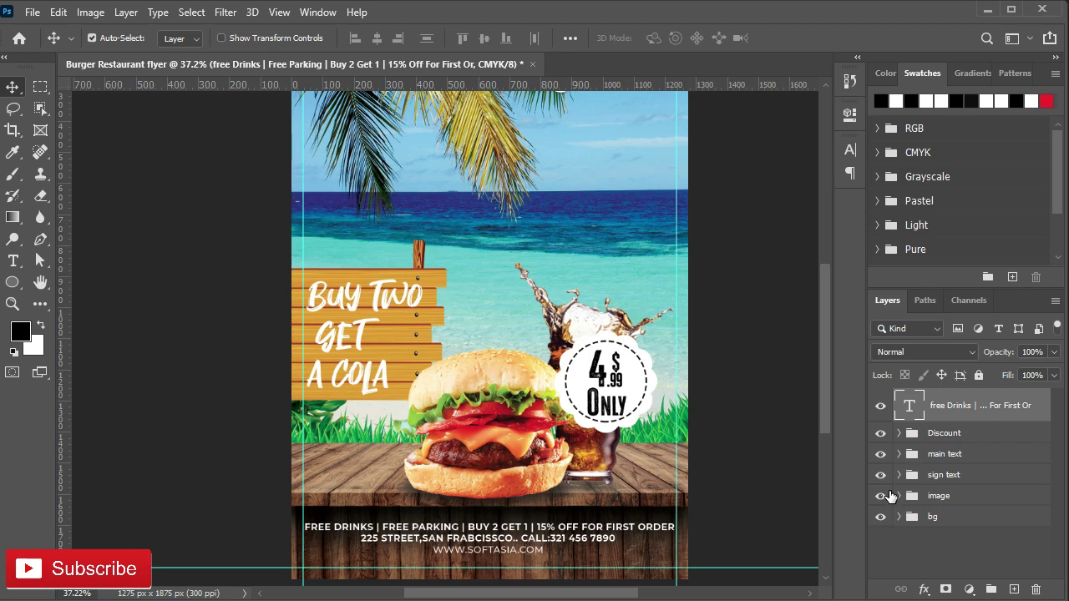
# Step: Put the info text layer in a new group named info, collapse it, and select the image group
pyautogui.scroll(2, 443, 459)
pyautogui.scroll(-1, 464, 417)
pyautogui.moveTo(527, 286); pyautogui.dragTo(526, 395)
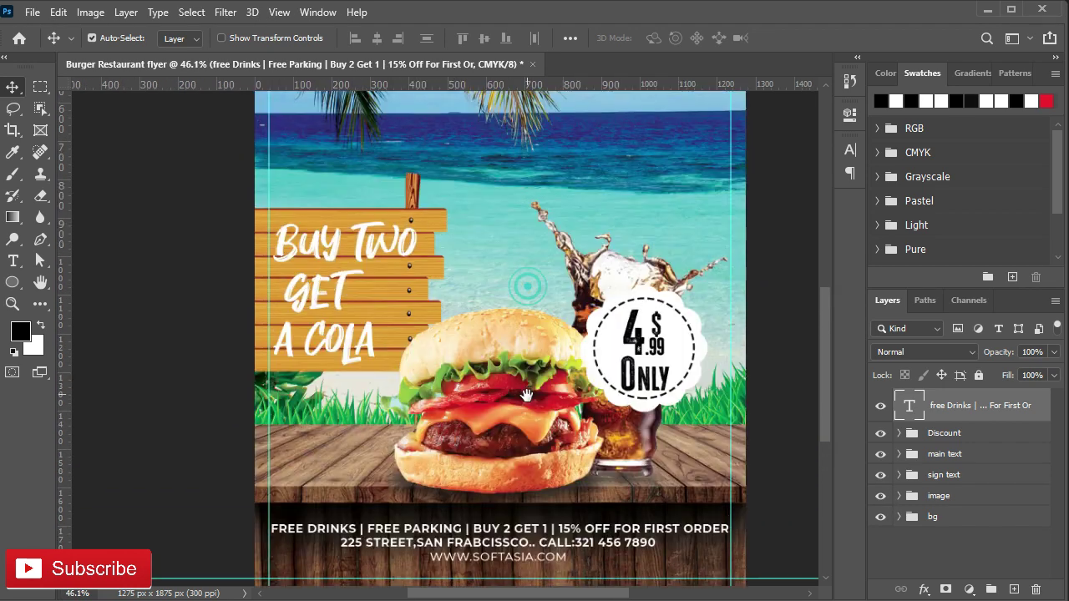
pyautogui.moveTo(532, 303); pyautogui.dragTo(551, 380)
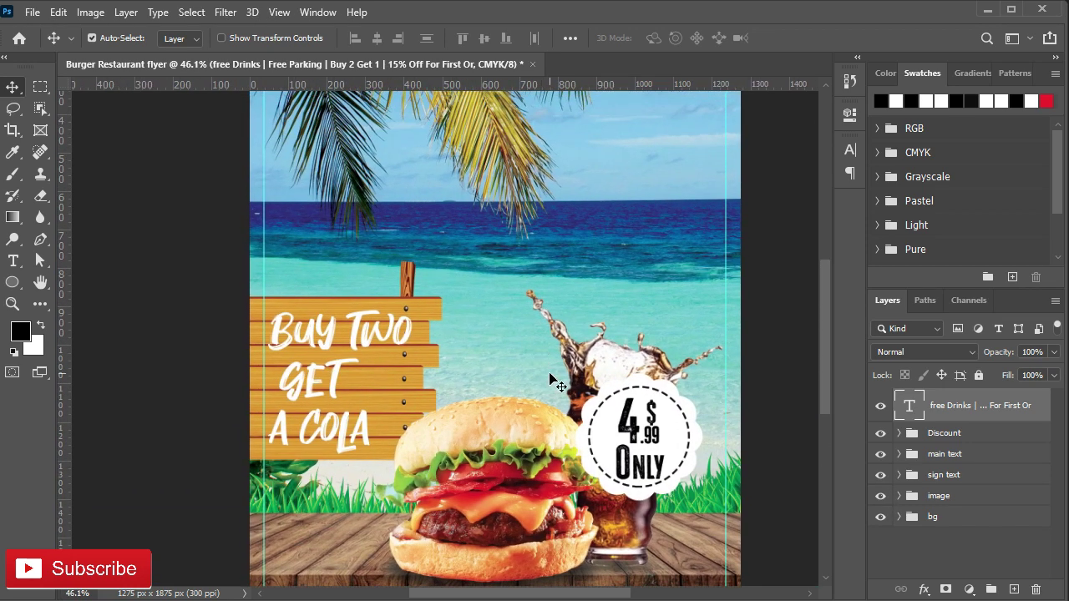
pyautogui.hotkey('ctrl', 'g')
pyautogui.doubleClick(942, 399)
pyautogui.write('info')
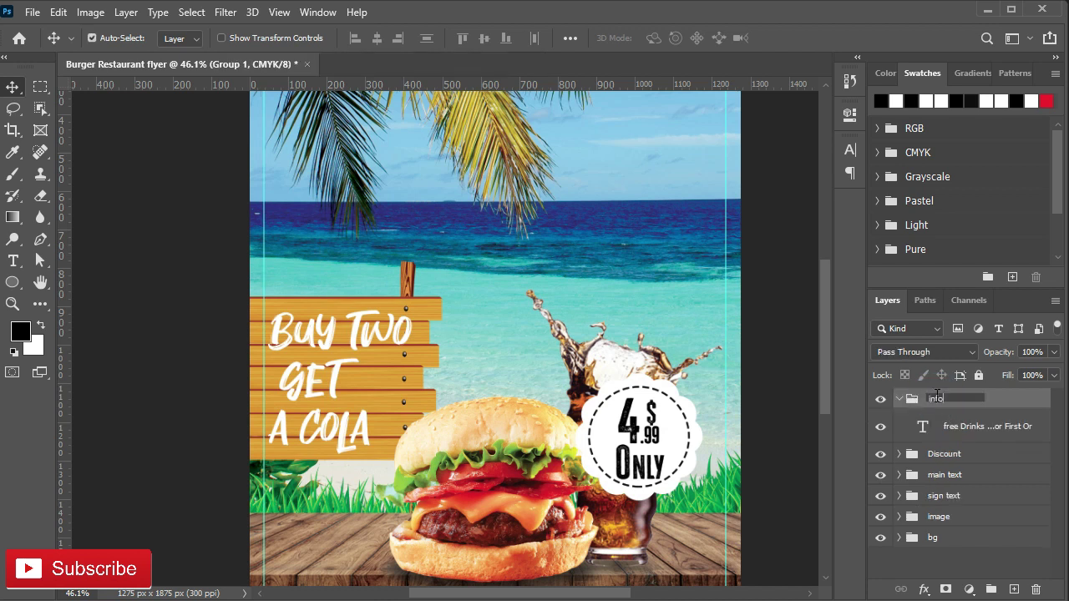
pyautogui.press('Return')
pyautogui.click(898, 398)
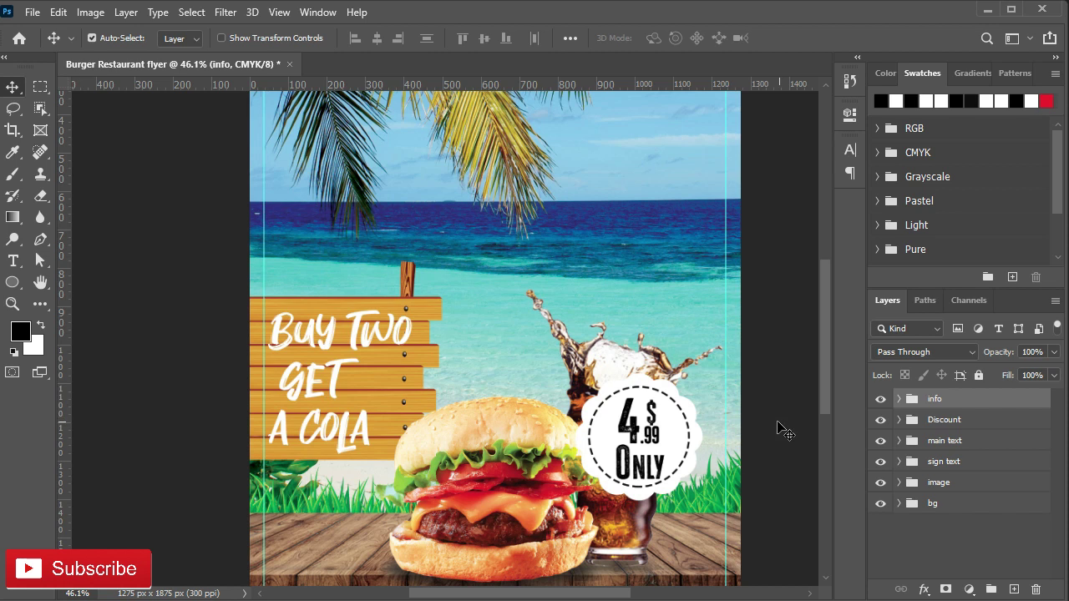
pyautogui.scroll(-2, 587, 364)
pyautogui.click(950, 466)
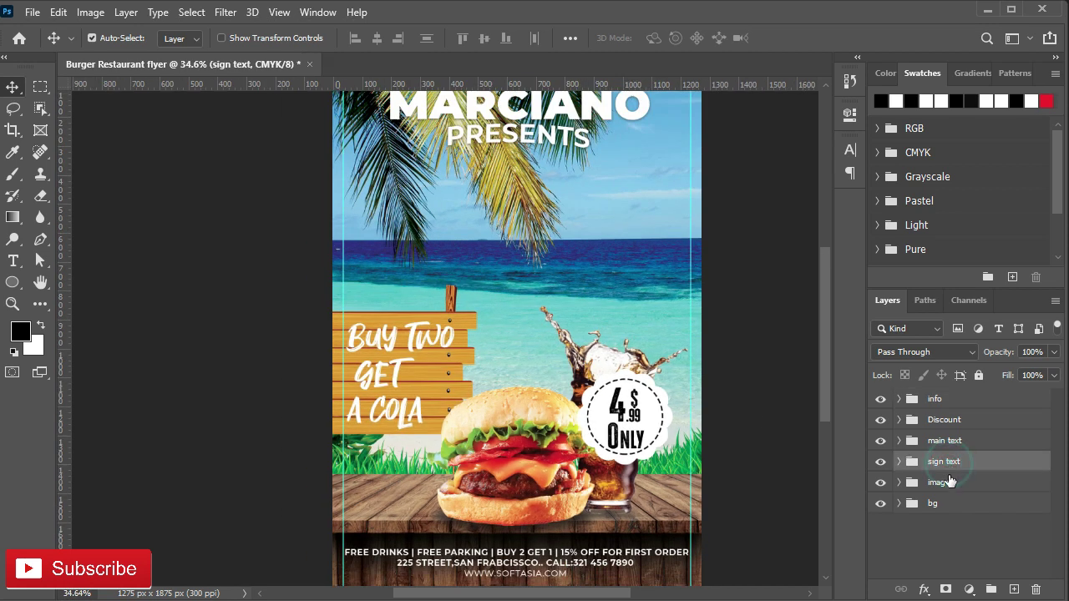
pyautogui.click(950, 487)
# Step: Scale the burger and cola image group up to about 127% and nudge it into place
pyautogui.hotkey('ctrl', 't')
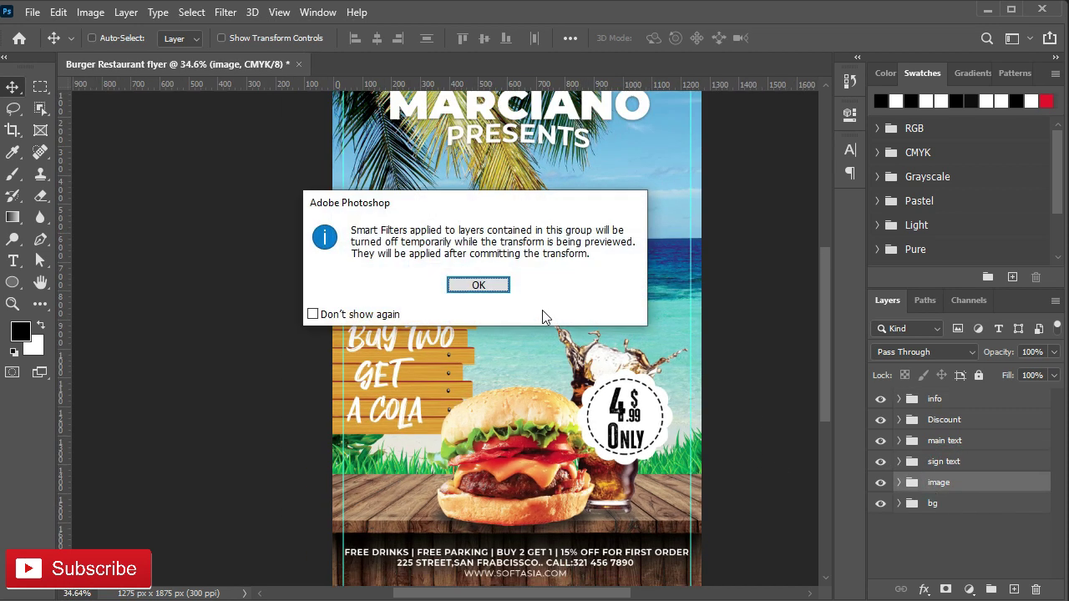
pyautogui.press('Return')
pyautogui.moveTo(426, 306); pyautogui.dragTo(379, 232)
pyautogui.moveTo(688, 232); pyautogui.dragTo(727, 244)
pyautogui.moveTo(553, 357); pyautogui.dragTo(568, 359)
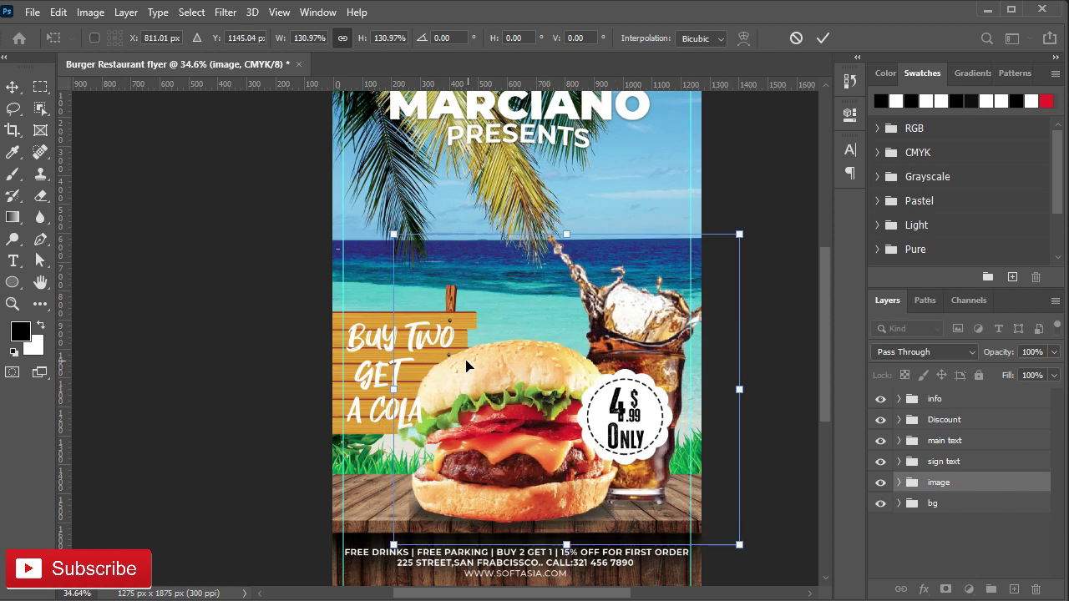
pyautogui.moveTo(480, 405); pyautogui.dragTo(477, 393)
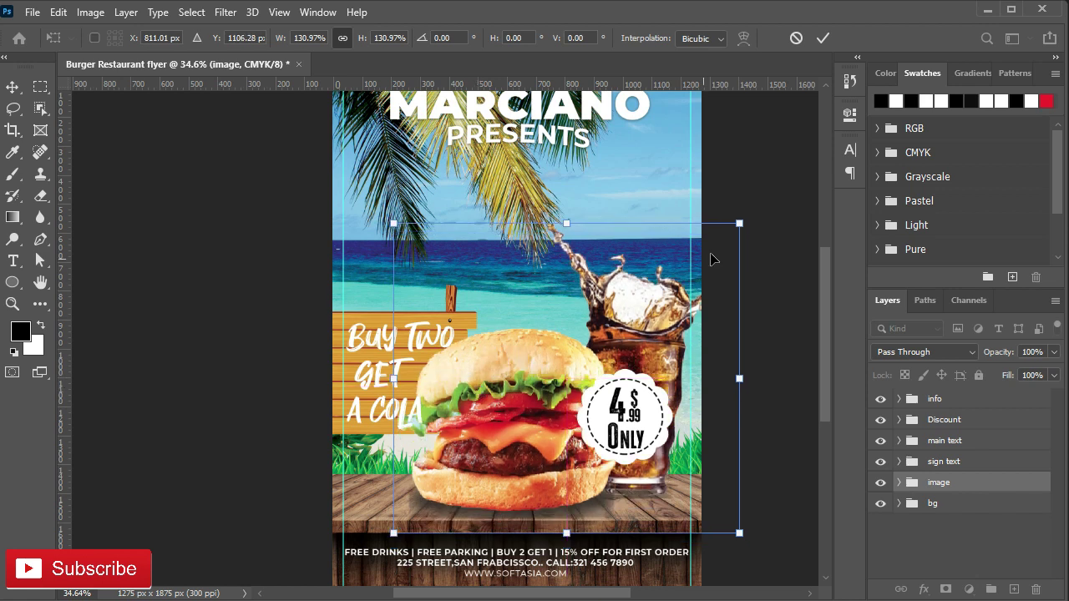
pyautogui.moveTo(739, 223); pyautogui.dragTo(711, 246)
pyautogui.moveTo(554, 406); pyautogui.dragTo(562, 396)
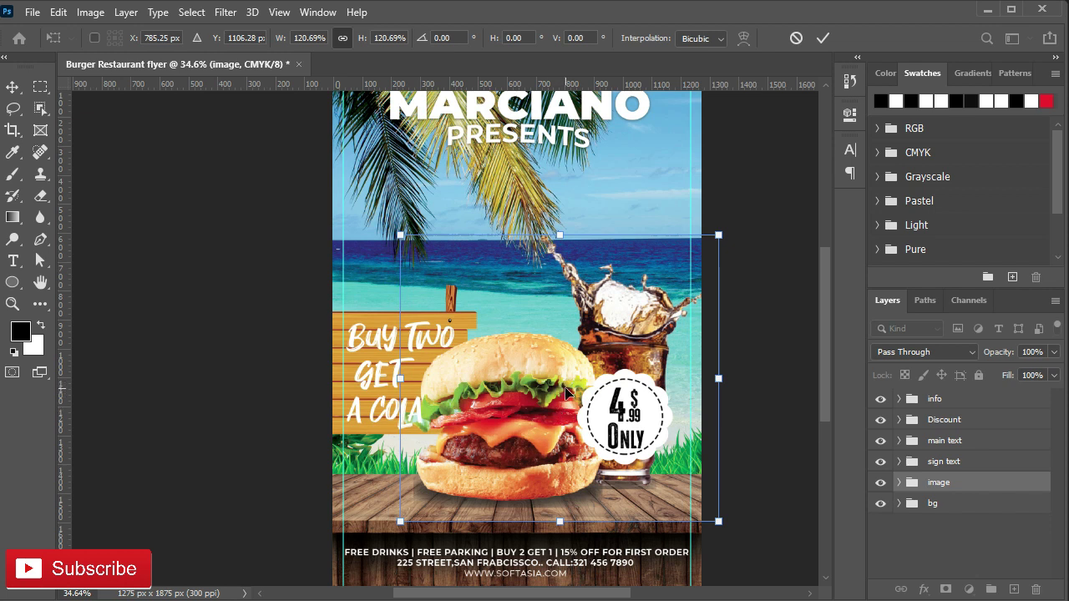
pyautogui.moveTo(718, 236); pyautogui.dragTo(743, 228)
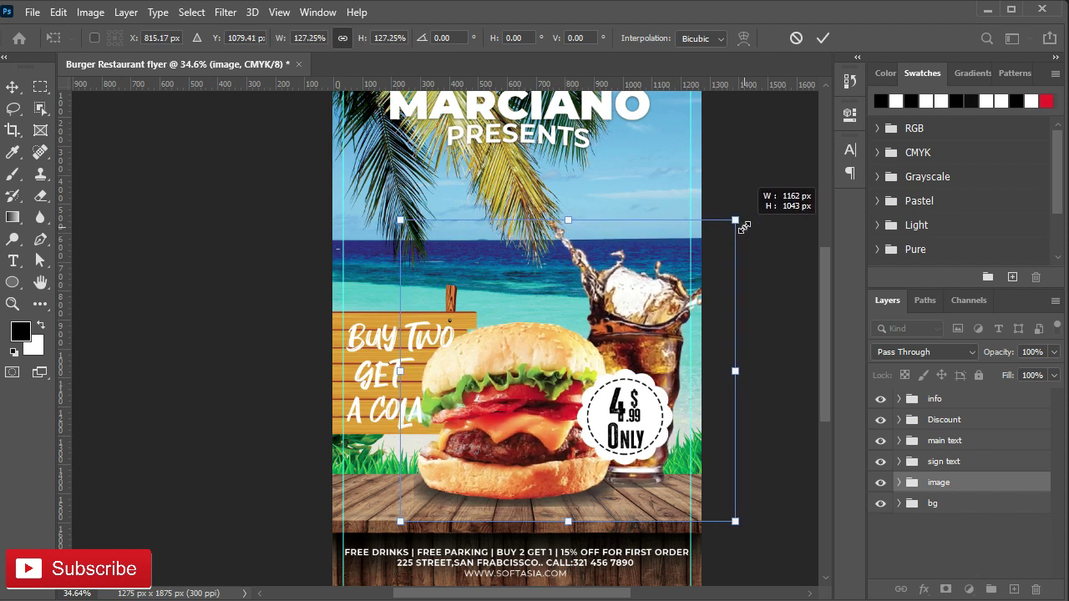
# Step: Commit the image resize, then raise the Discount price badge and shrink it to about 87%
pyautogui.click(823, 36)
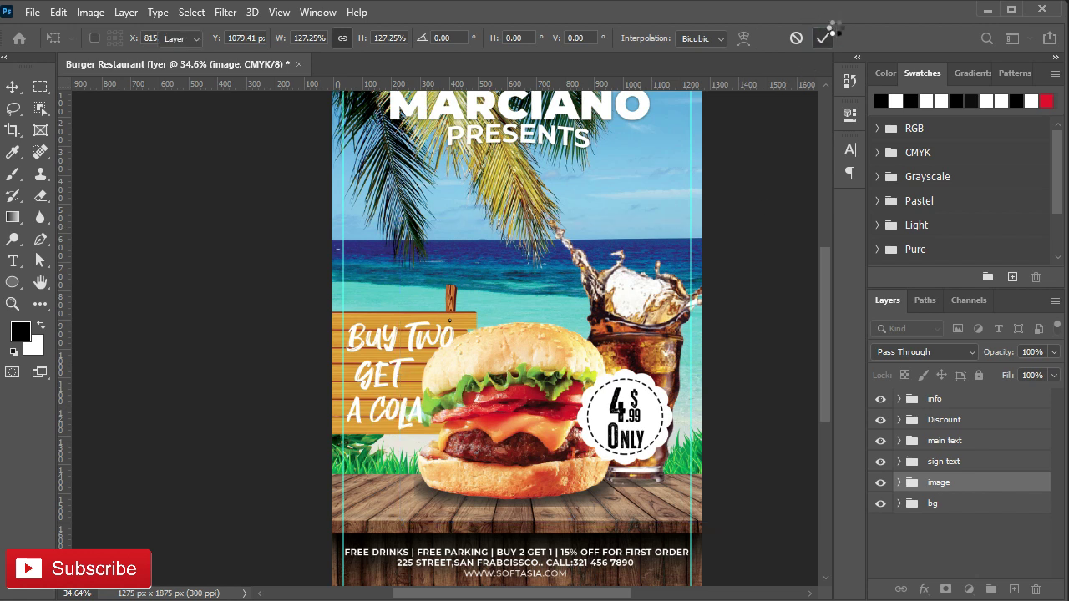
pyautogui.click(946, 419)
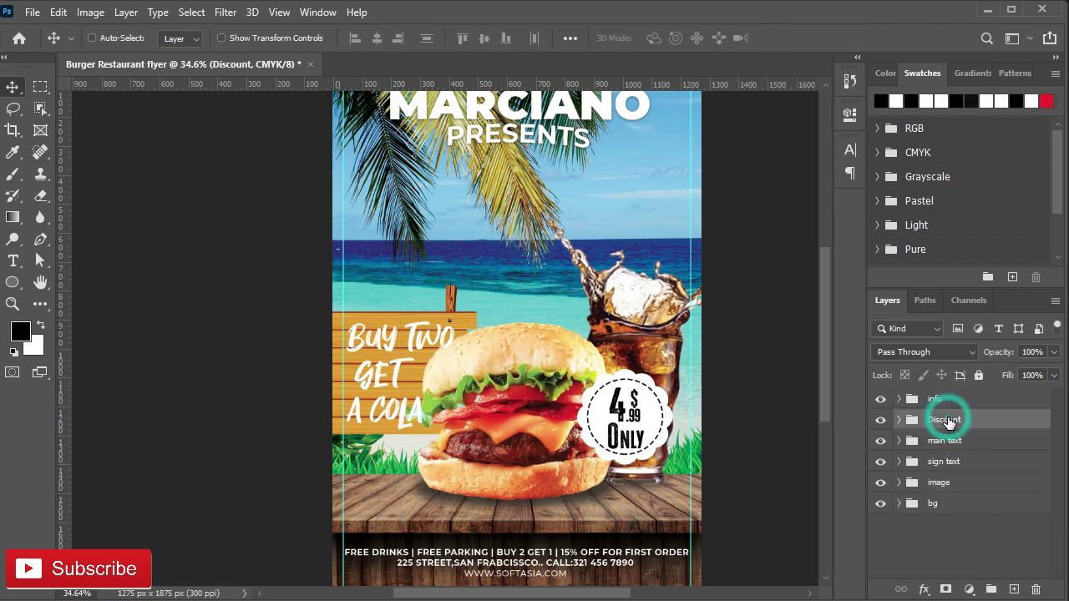
pyautogui.hotkey('ctrl', 't')
pyautogui.moveTo(618, 432)
pyautogui.mouseDown()
pyautogui.moveTo(639, 403)
pyautogui.moveTo(622, 381)
pyautogui.mouseUp()
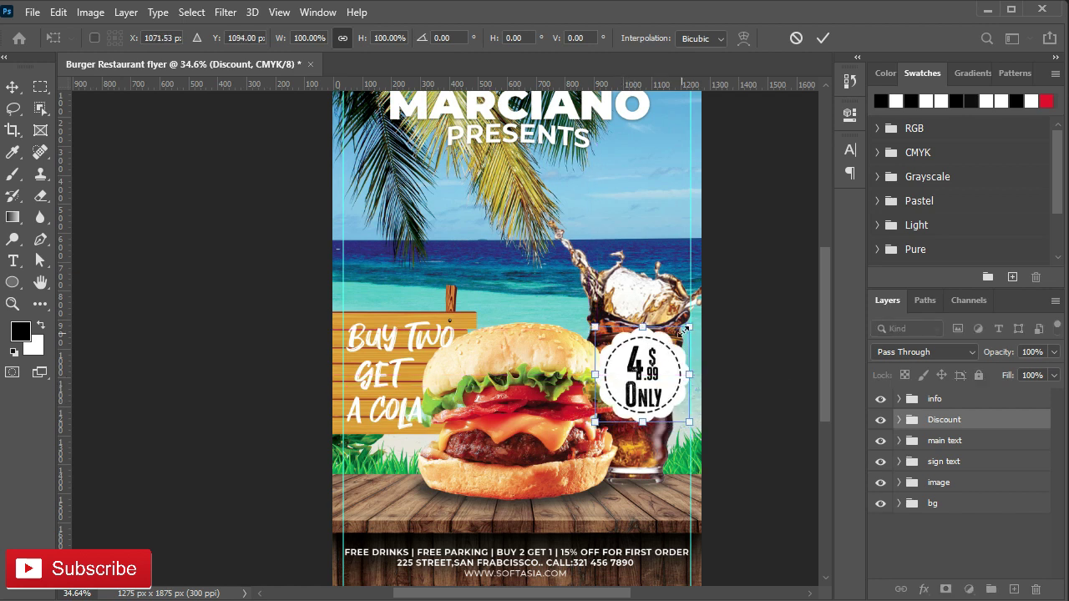
pyautogui.moveTo(688, 326); pyautogui.dragTo(676, 339)
pyautogui.click(823, 38)
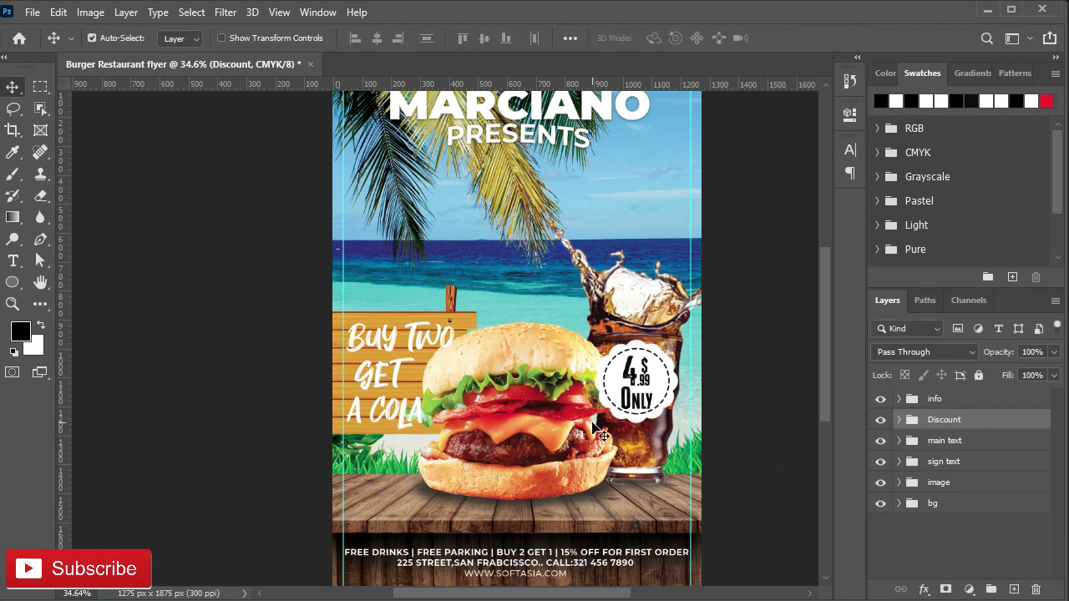
pyautogui.hotkey('ctrl', '0')
# Step: Undo the stray Layer 8 change and set the info text font to Bebas Neue
pyautogui.click(587, 427)
pyautogui.scroll(3, 779, 203)
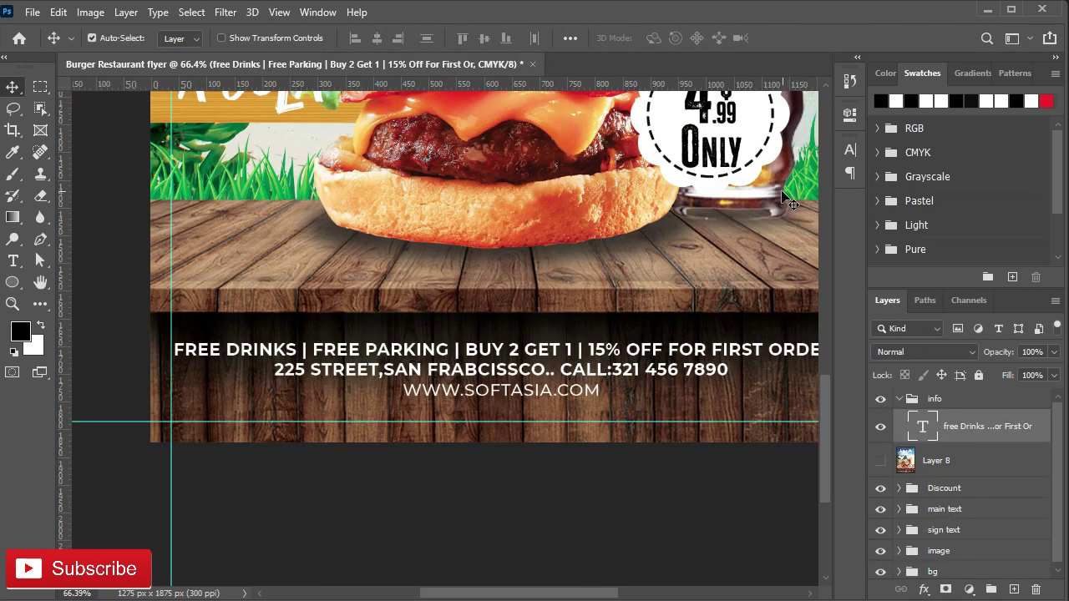
pyautogui.hotkey('ctrl', 'z')
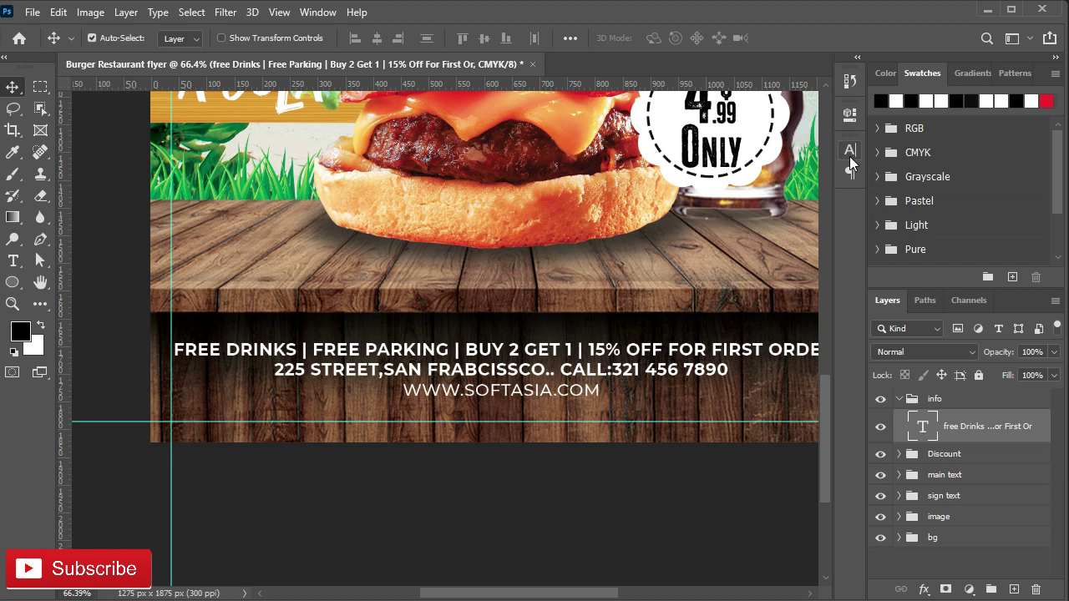
pyautogui.click(849, 152)
pyautogui.click(725, 173)
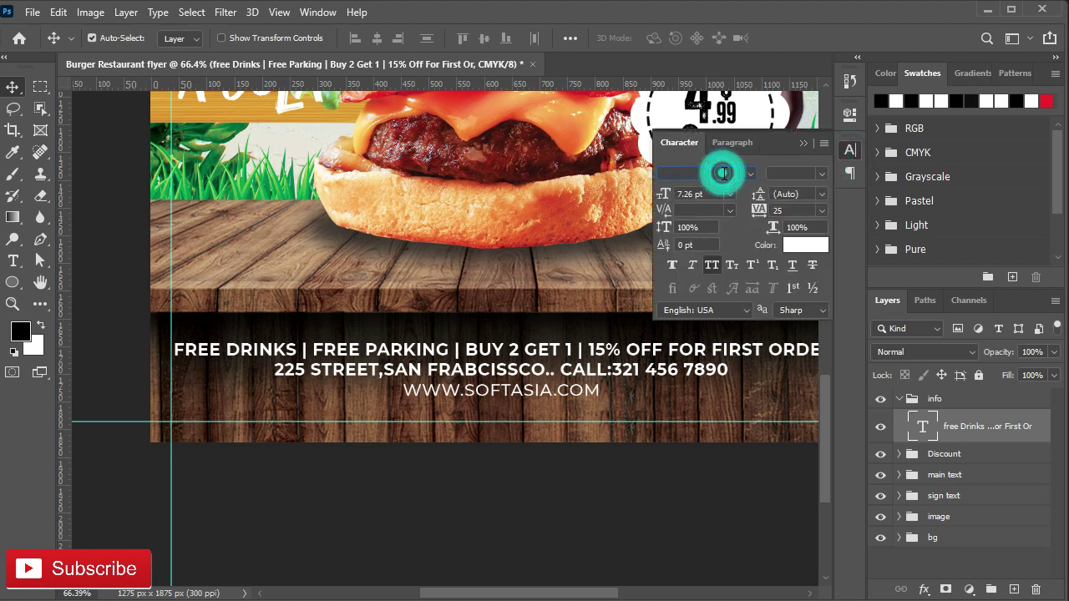
pyautogui.write('beb')
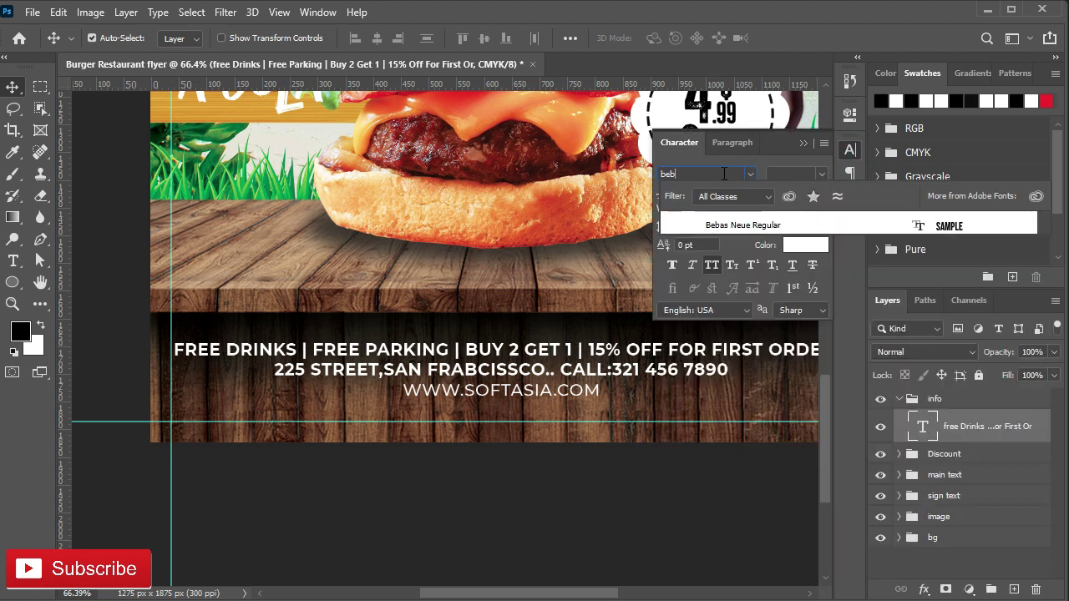
pyautogui.click(746, 223)
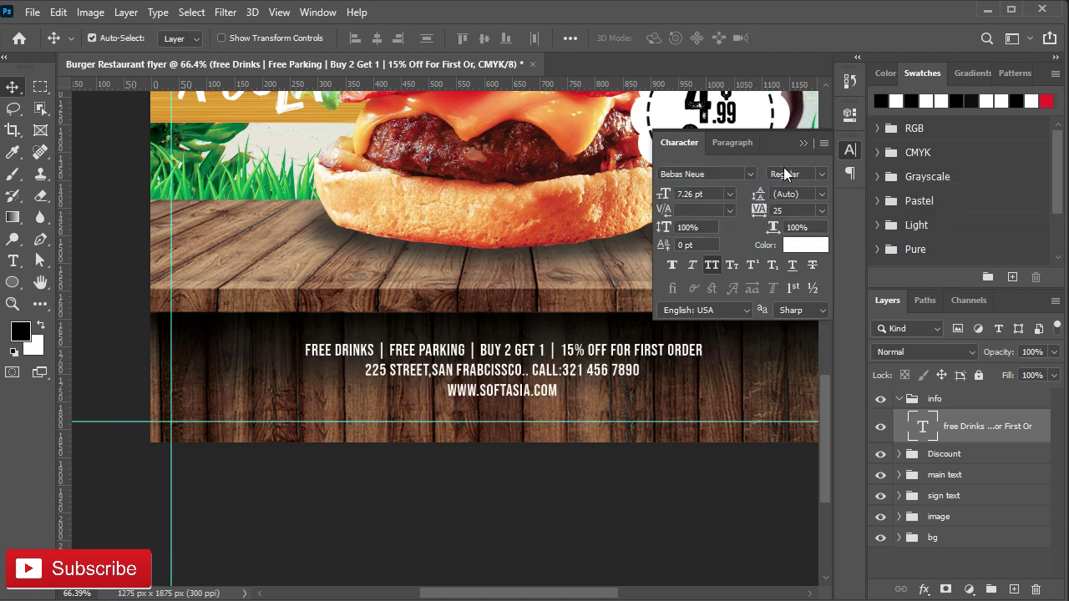
# Step: Size the info text down from 18 and 16 pt to 12 pt
pyautogui.click(729, 193)
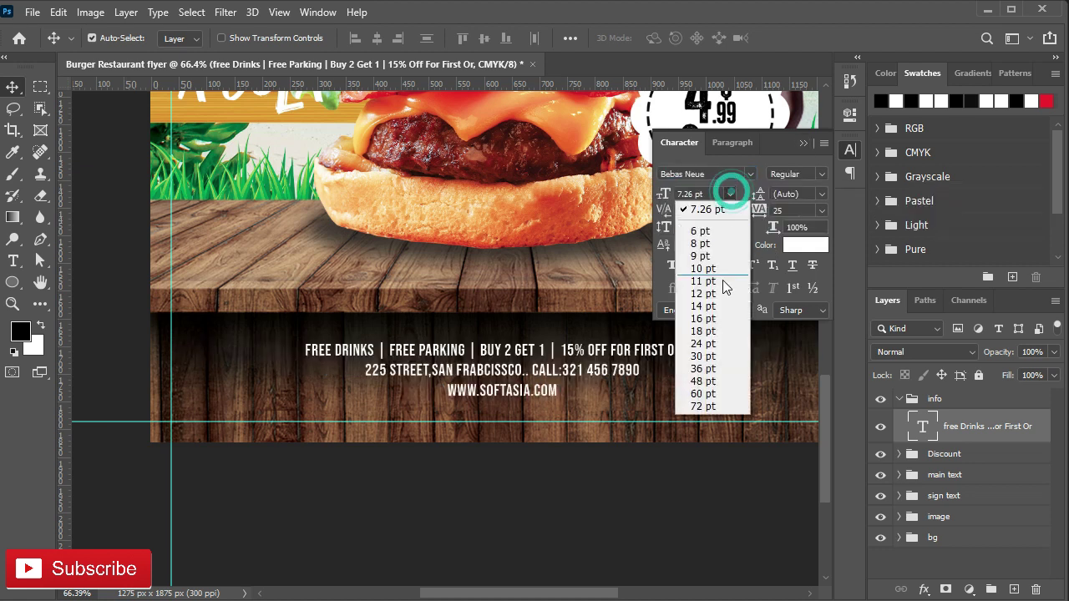
pyautogui.click(712, 331)
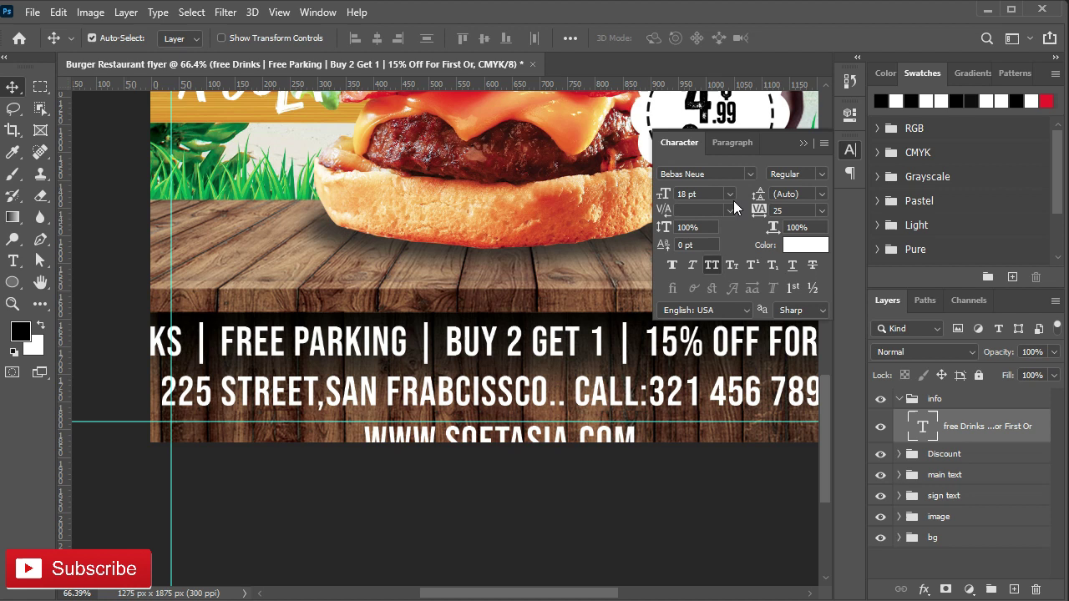
pyautogui.click(731, 195)
pyautogui.click(729, 312)
pyautogui.click(729, 194)
pyautogui.click(720, 292)
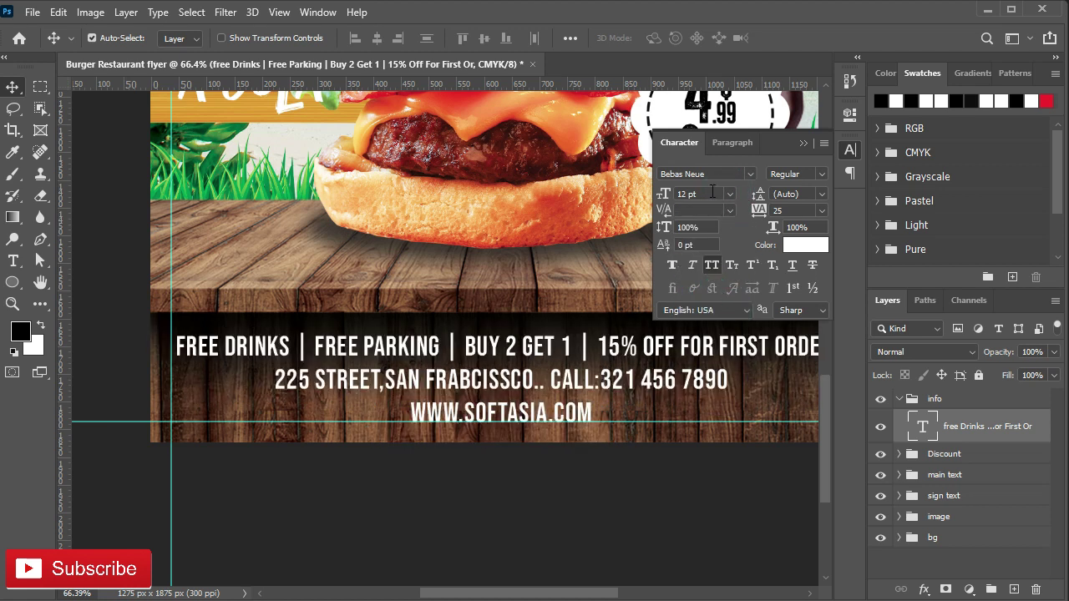
pyautogui.click(804, 144)
pyautogui.moveTo(669, 279); pyautogui.dragTo(627, 275)
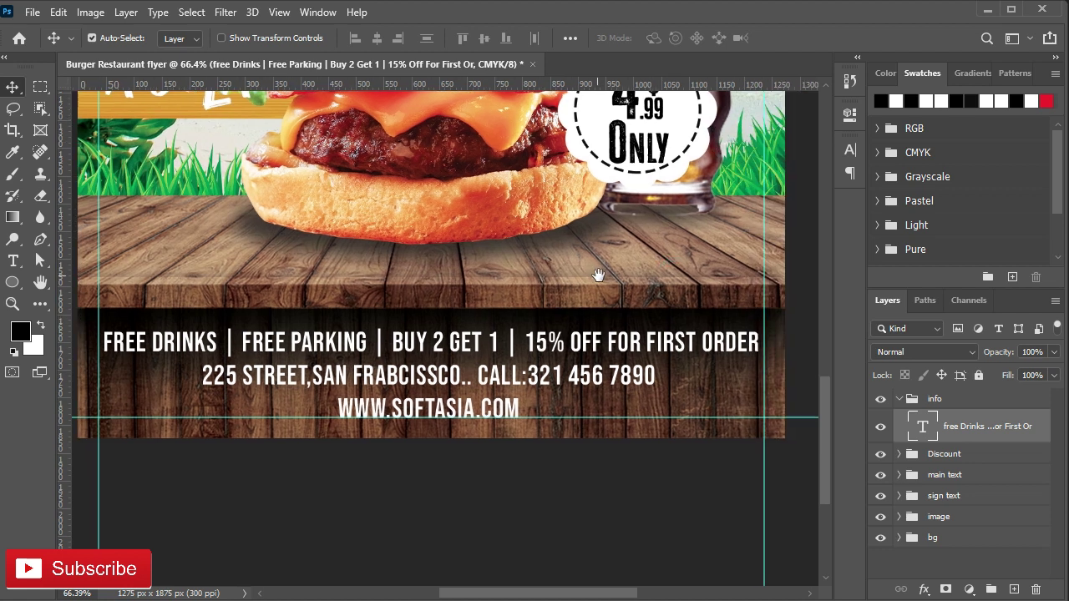
# Step: Try neighbouring sizes and keep the info text at 12 pt
pyautogui.click(850, 151)
pyautogui.click(700, 194)
pyautogui.press('Up')
pyautogui.press('Down')
pyautogui.press('Down')
pyautogui.press('Up')
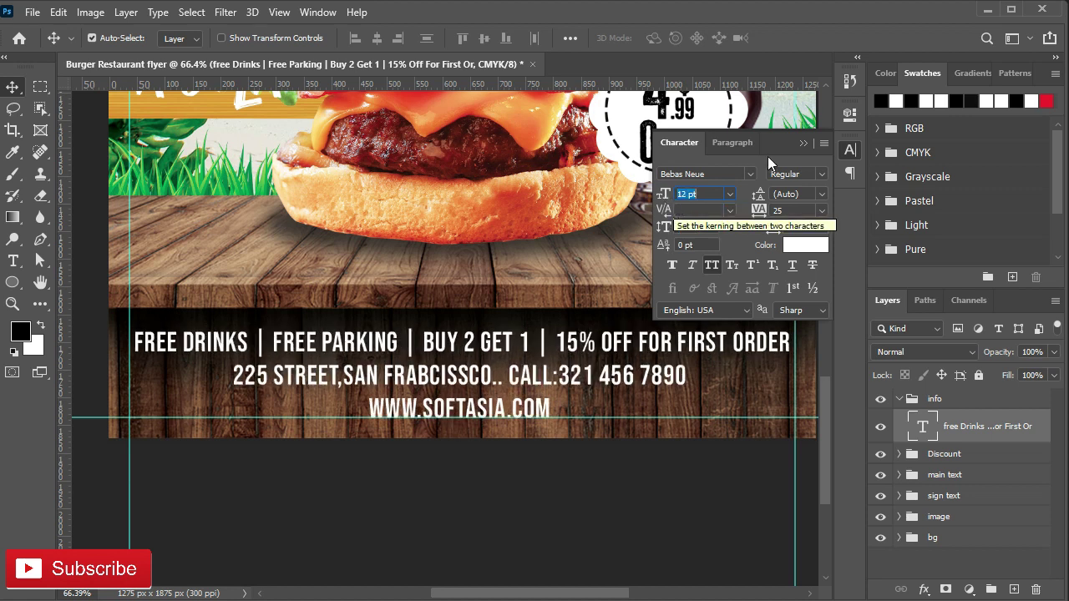
pyautogui.click(804, 144)
pyautogui.hotkey('ctrl', 'a')
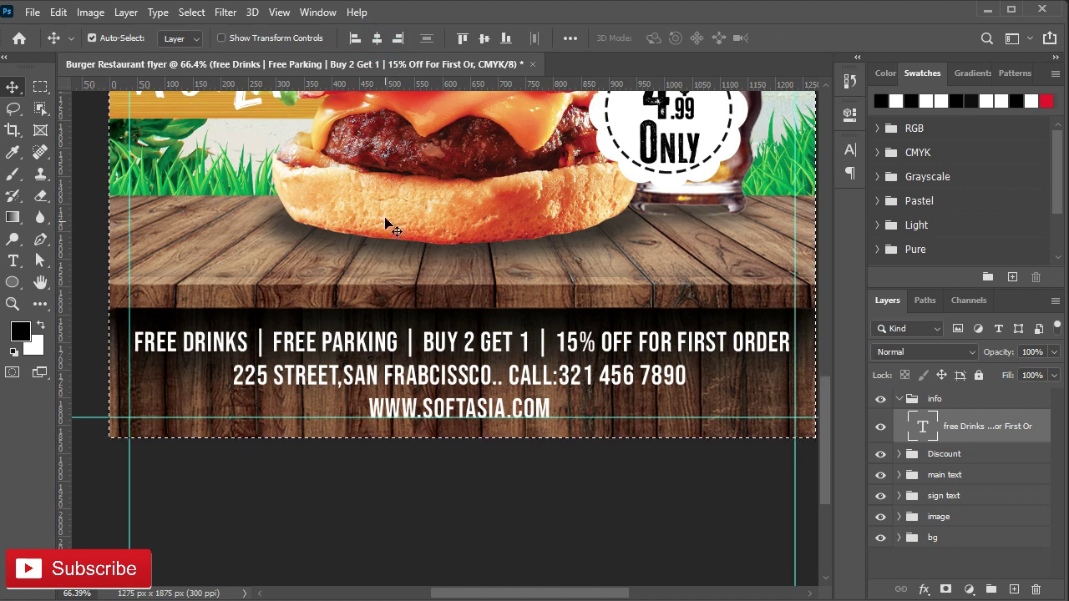
pyautogui.hotkey('ctrl', 'd')
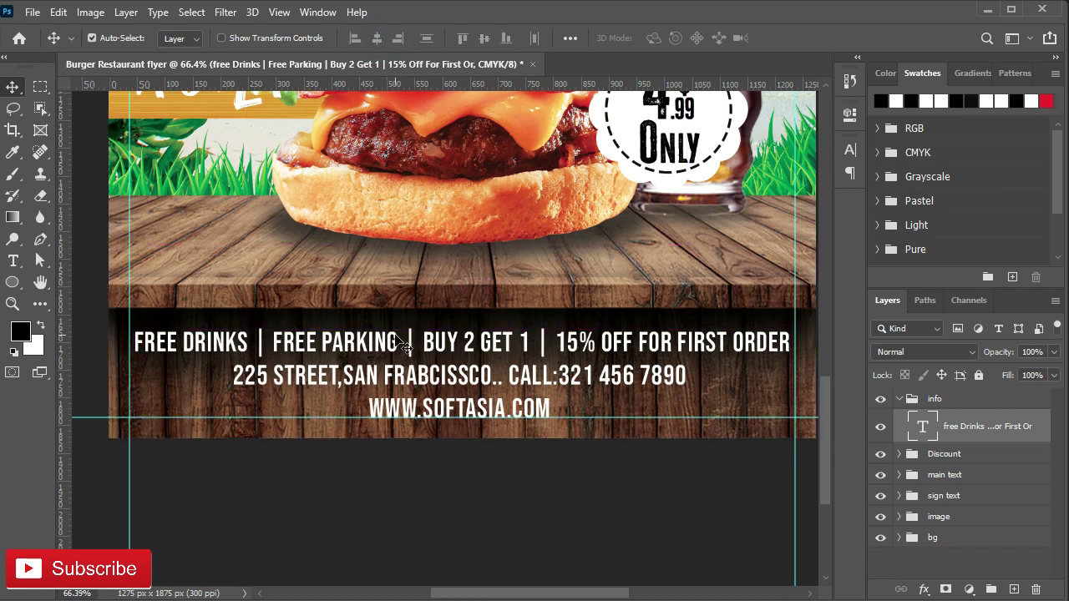
# Step: Nudge the Discount price badge slightly right and down, then fit the flyer in view
pyautogui.scroll(-1, 342, 349)
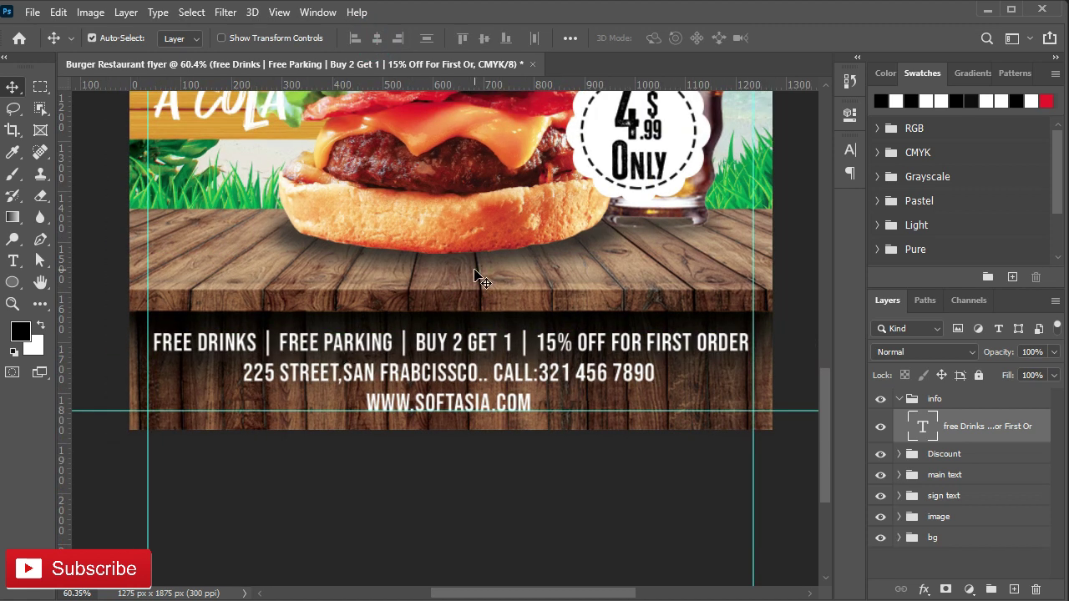
pyautogui.scroll(-1, 458, 288)
pyautogui.scroll(3, 458, 288)
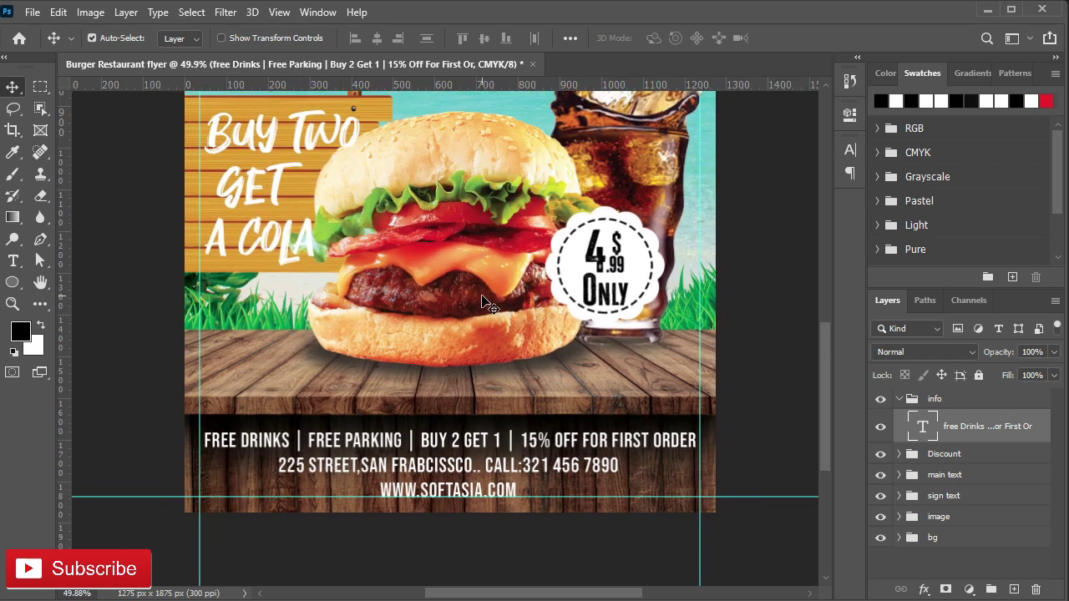
pyautogui.click(932, 452)
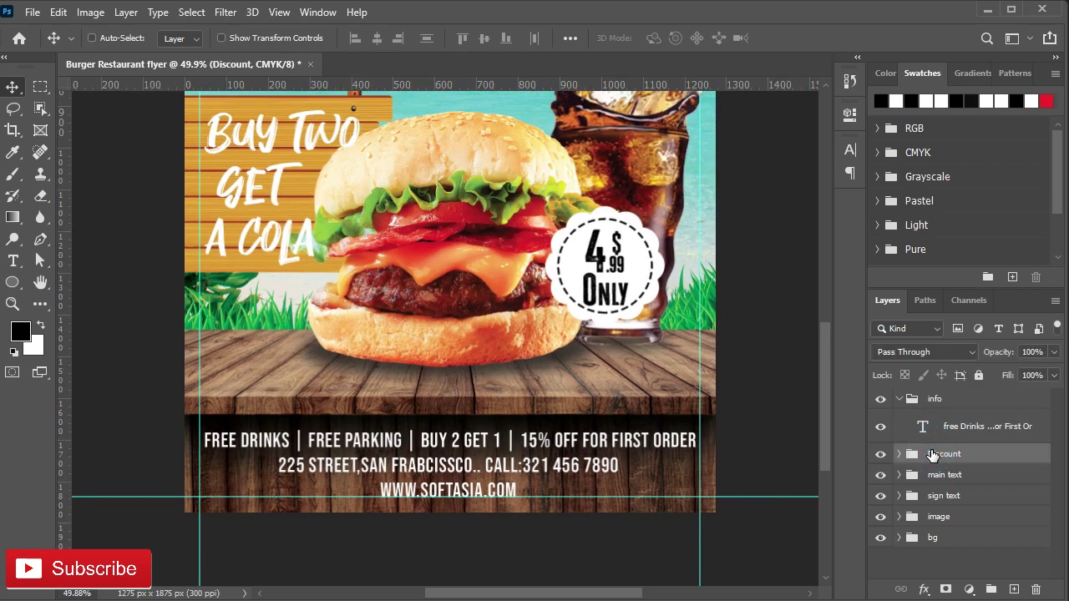
pyautogui.hotkey('ctrl', 't')
pyautogui.press('Escape')
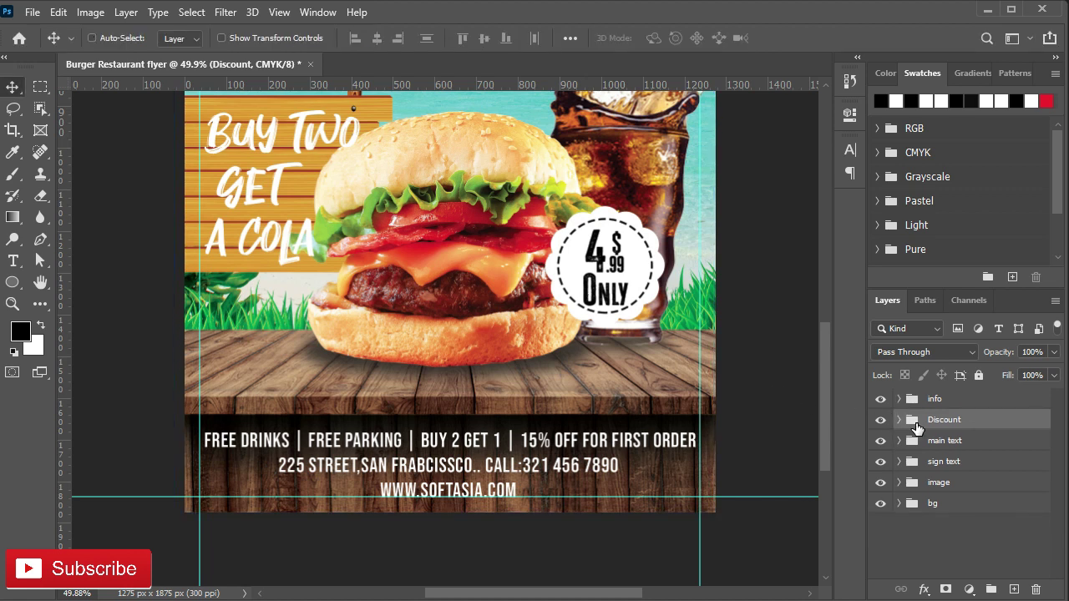
pyautogui.hotkey('ctrl', 't')
pyautogui.moveTo(596, 276); pyautogui.dragTo(626, 292)
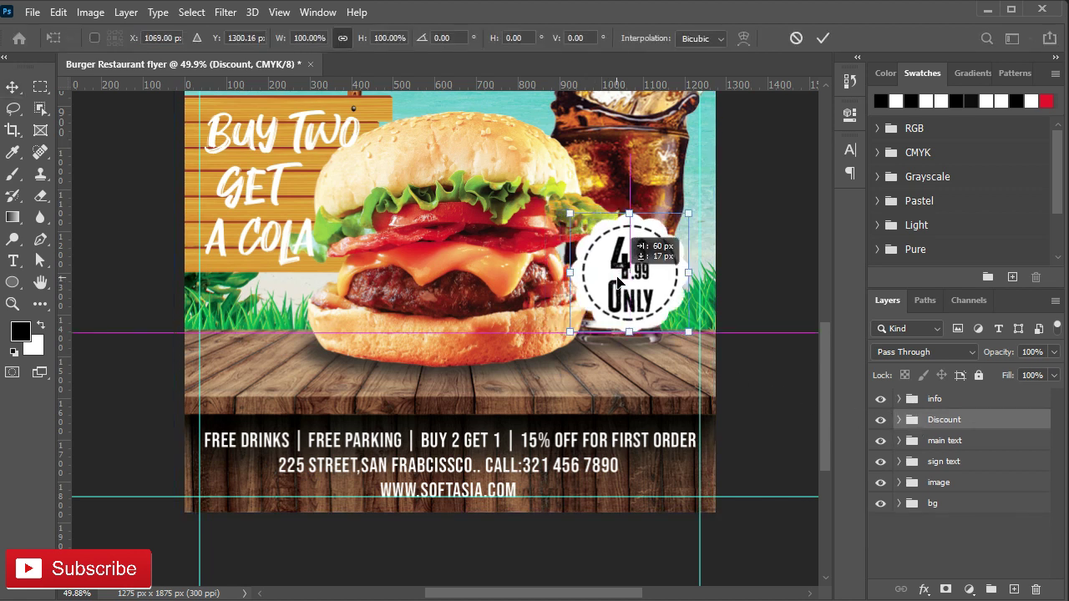
pyautogui.click(822, 38)
pyautogui.scroll(-3, 433, 301)
pyautogui.scroll(1, 433, 300)
pyautogui.scroll(5, 432, 300)
pyautogui.hotkey('ctrl', '0')
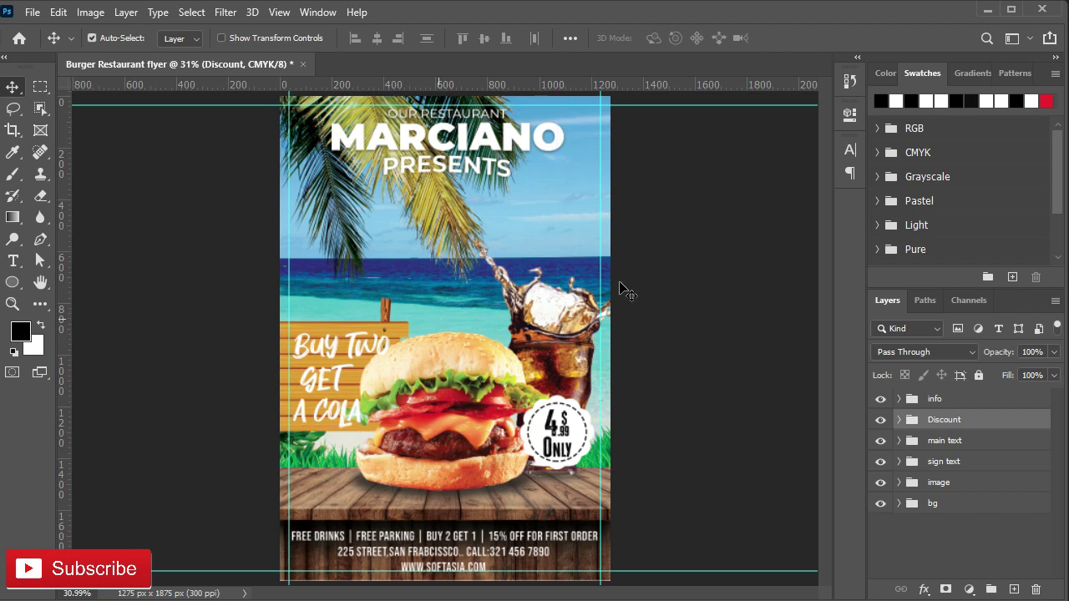
pyautogui.keyDown('ctrl'); pyautogui.click(684, 183); pyautogui.keyUp('ctrl')
# Step: Add a Color Balance adjustment layer with midtones +21, -5, -4
pyautogui.scroll(-1, 720, 259)
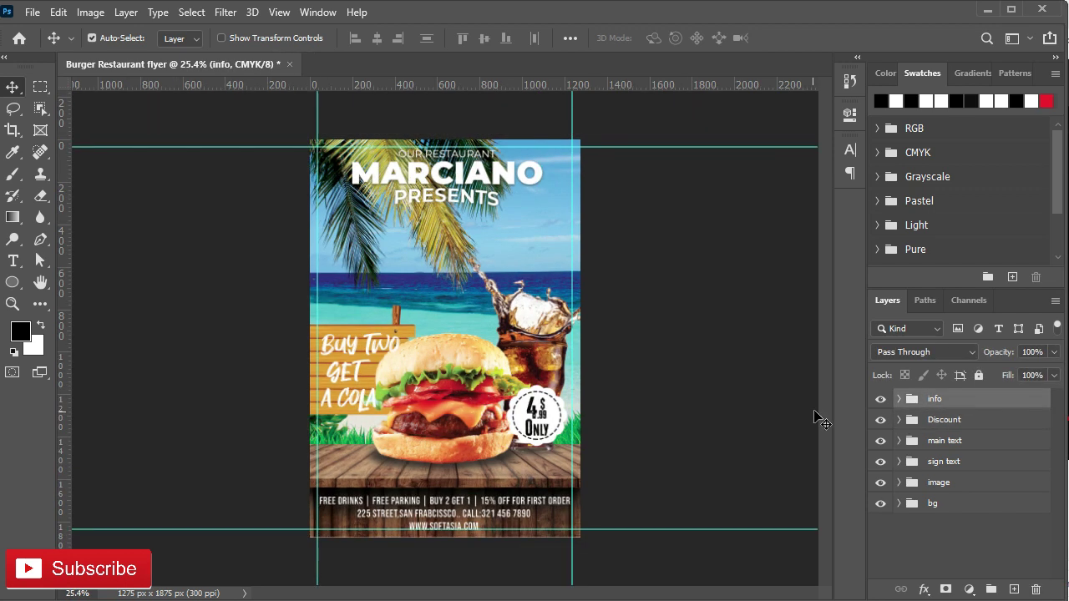
pyautogui.click(967, 588)
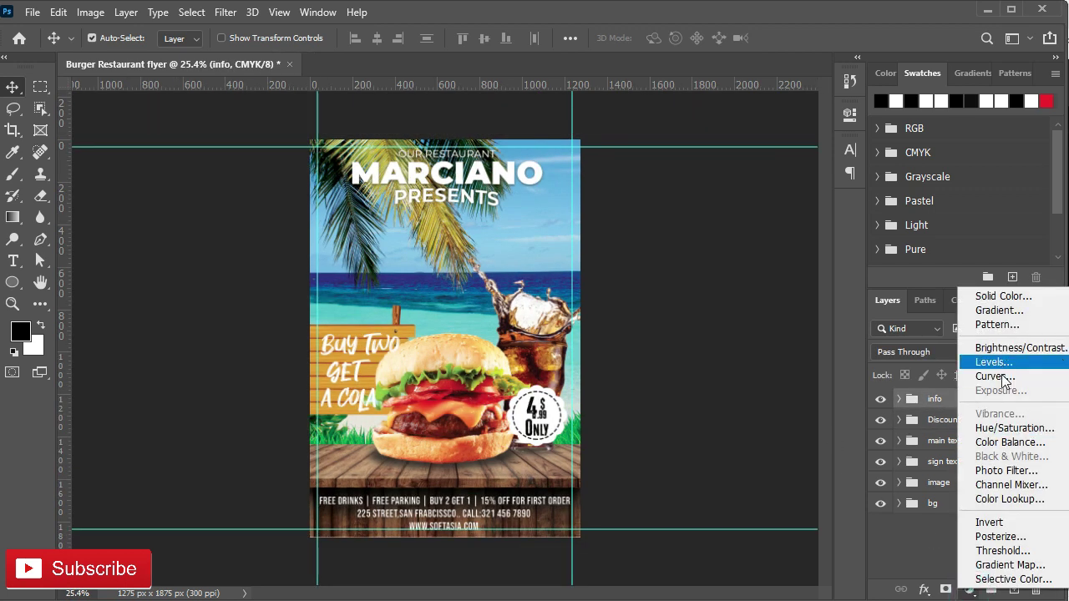
pyautogui.click(1005, 443)
pyautogui.moveTo(687, 202)
pyautogui.mouseDown()
pyautogui.moveTo(701, 201)
pyautogui.moveTo(692, 237)
pyautogui.mouseUp()
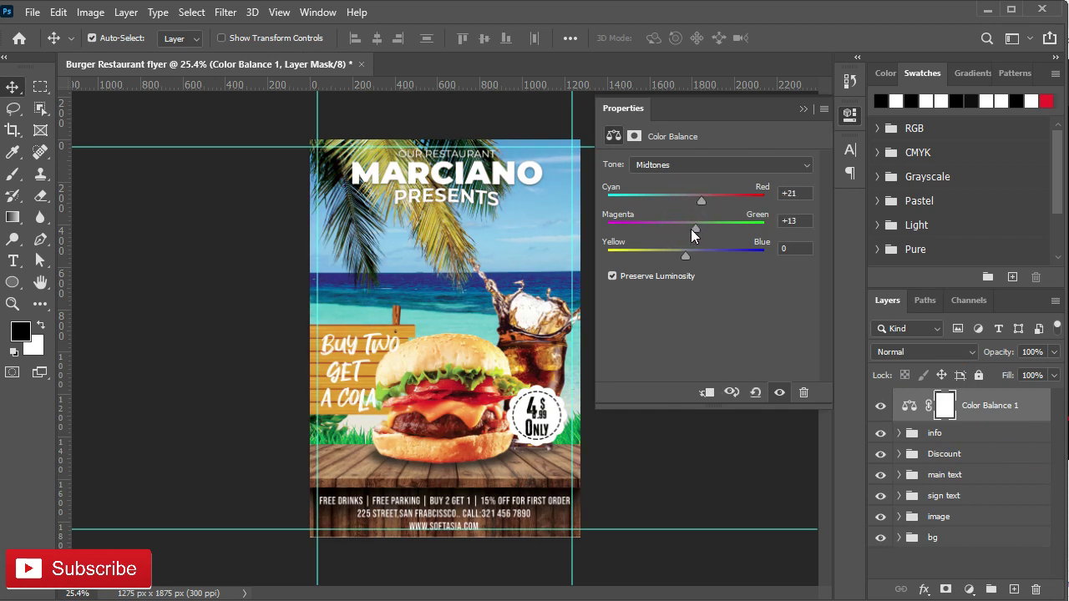
pyautogui.moveTo(686, 256); pyautogui.dragTo(683, 254)
# Step: Add a Levels adjustment layer with inputs 13, 0.95 and 244
pyautogui.click(968, 590)
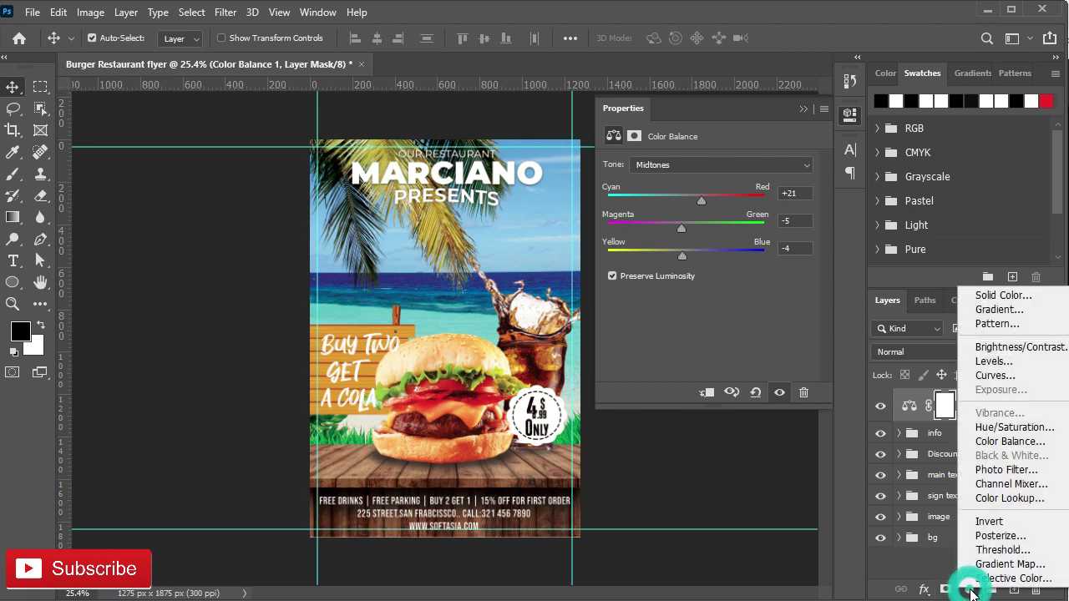
pyautogui.click(986, 361)
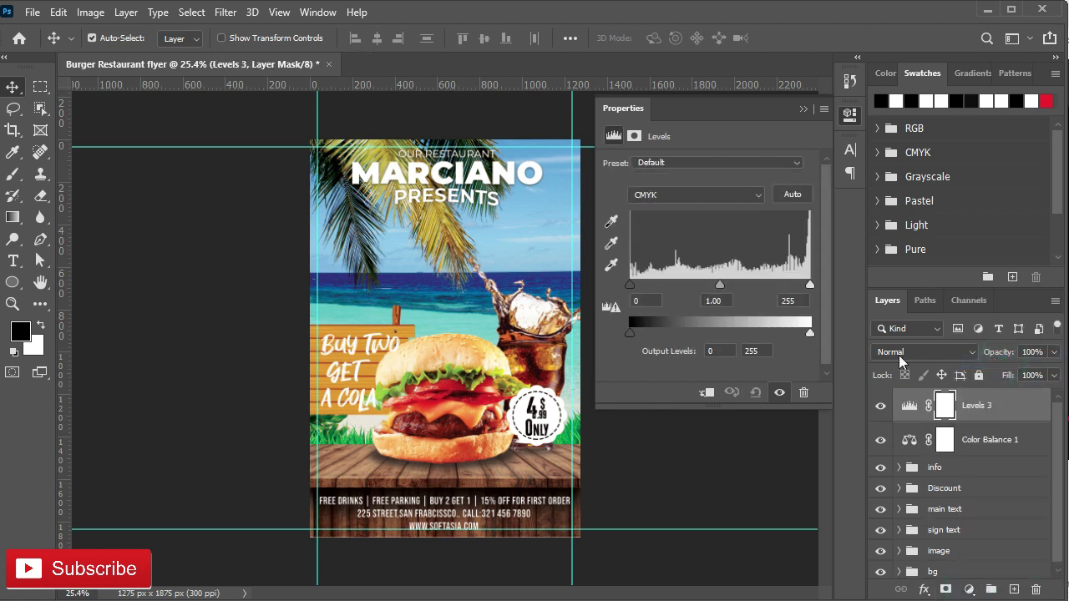
pyautogui.moveTo(631, 285); pyautogui.dragTo(640, 286)
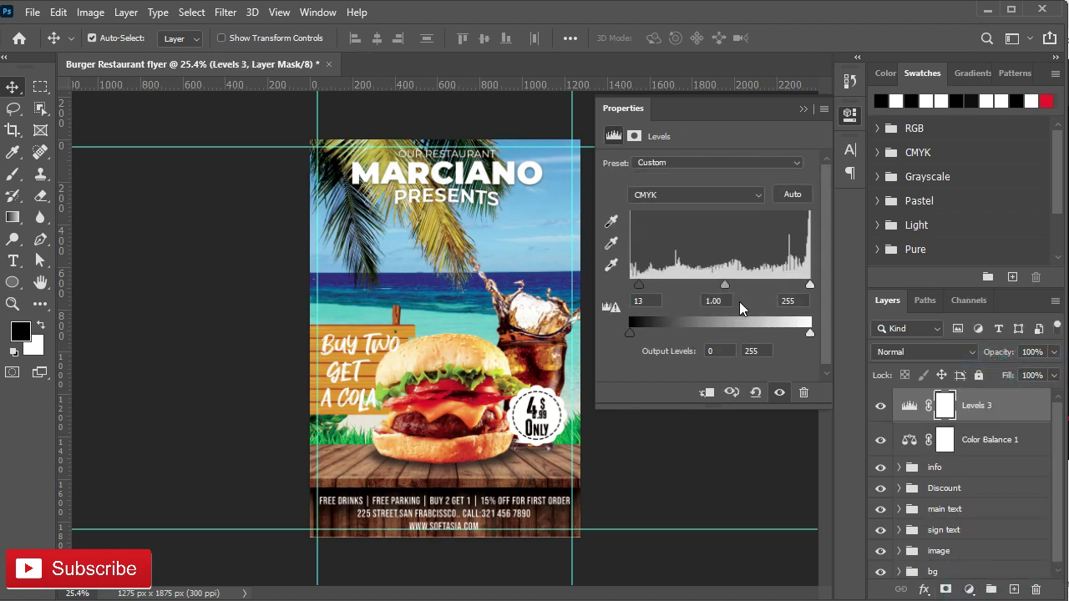
pyautogui.moveTo(810, 285); pyautogui.dragTo(804, 286)
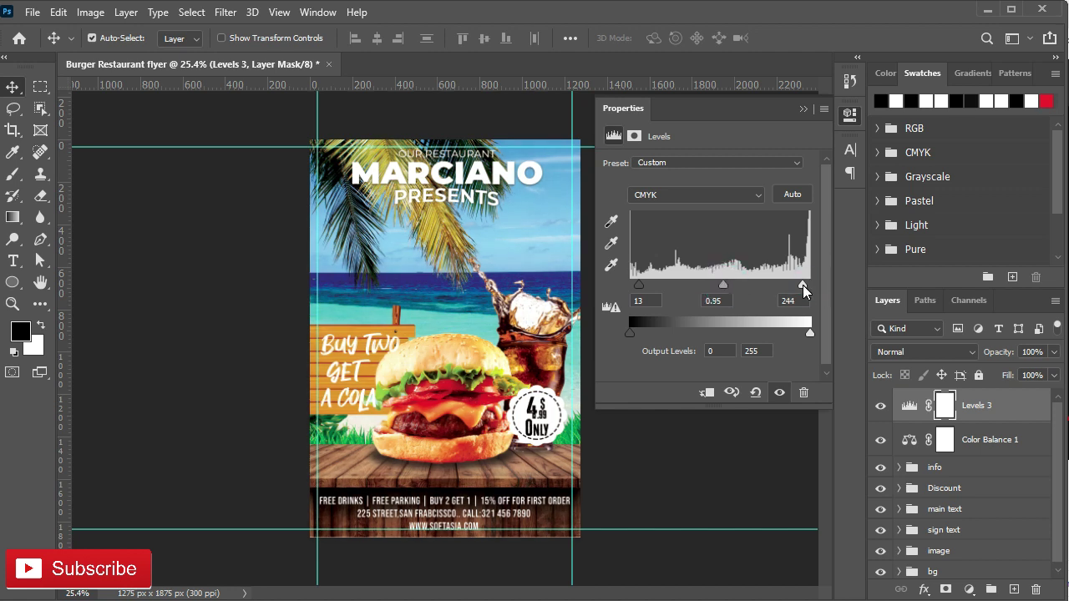
pyautogui.click(802, 108)
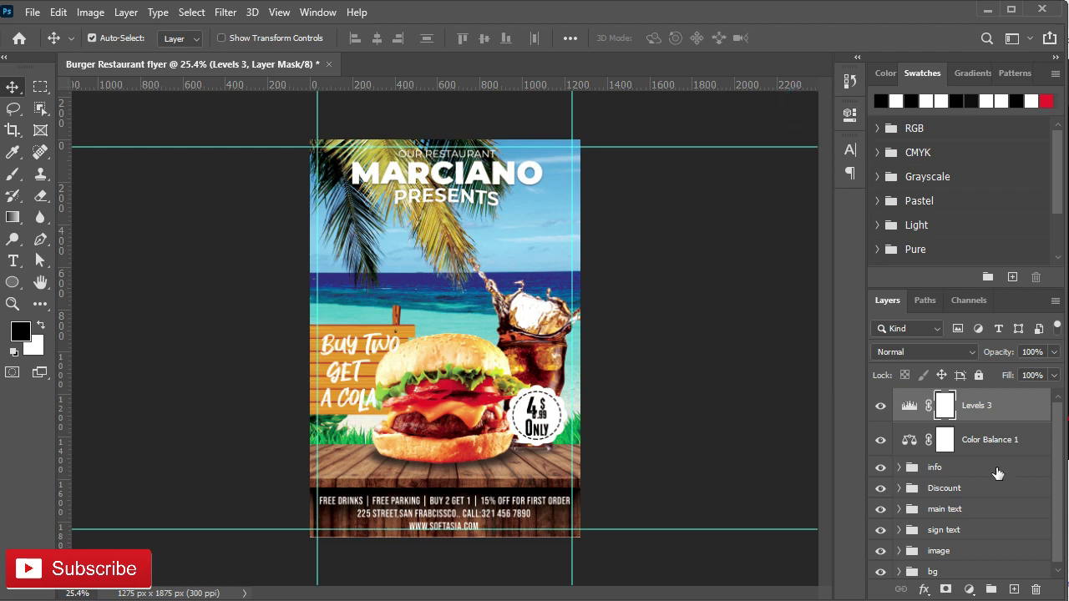
pyautogui.click(960, 441)
# Step: Group Levels 3 and Color Balance 1 together and name the group 'adjustment'
pyautogui.keyDown('shift'); pyautogui.click(969, 406); pyautogui.keyUp('shift')
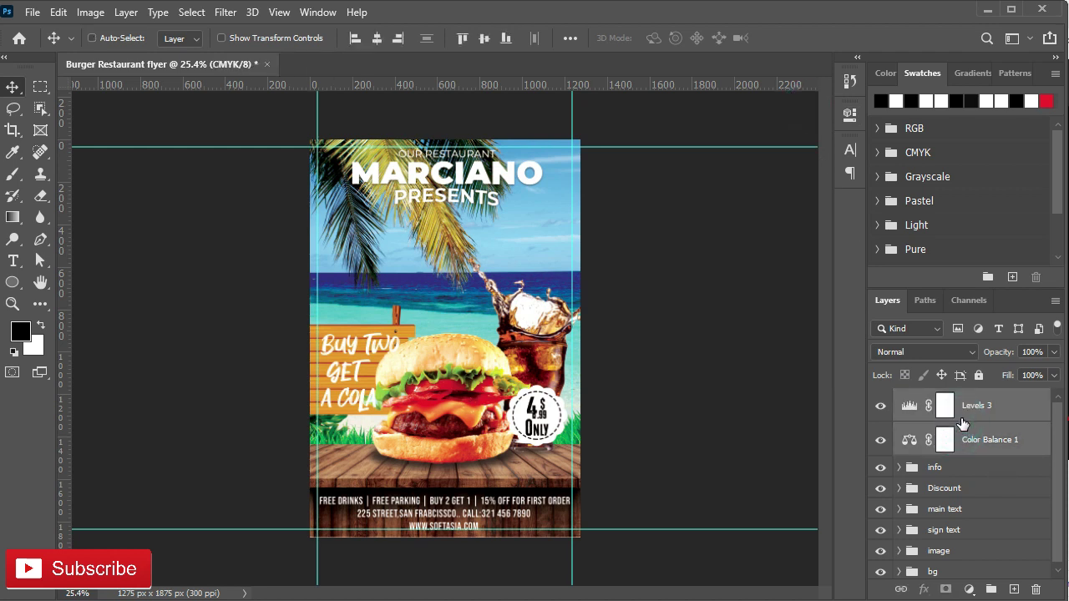
pyautogui.hotkey('ctrl', 'g')
pyautogui.doubleClick(938, 401)
pyautogui.write('adjustment')
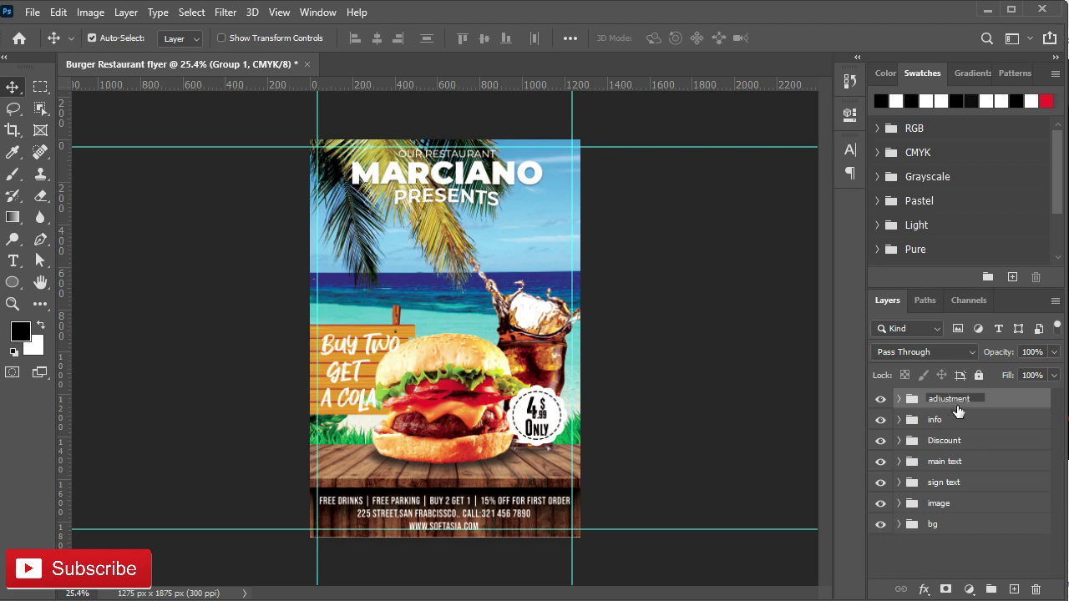
pyautogui.click(985, 401)
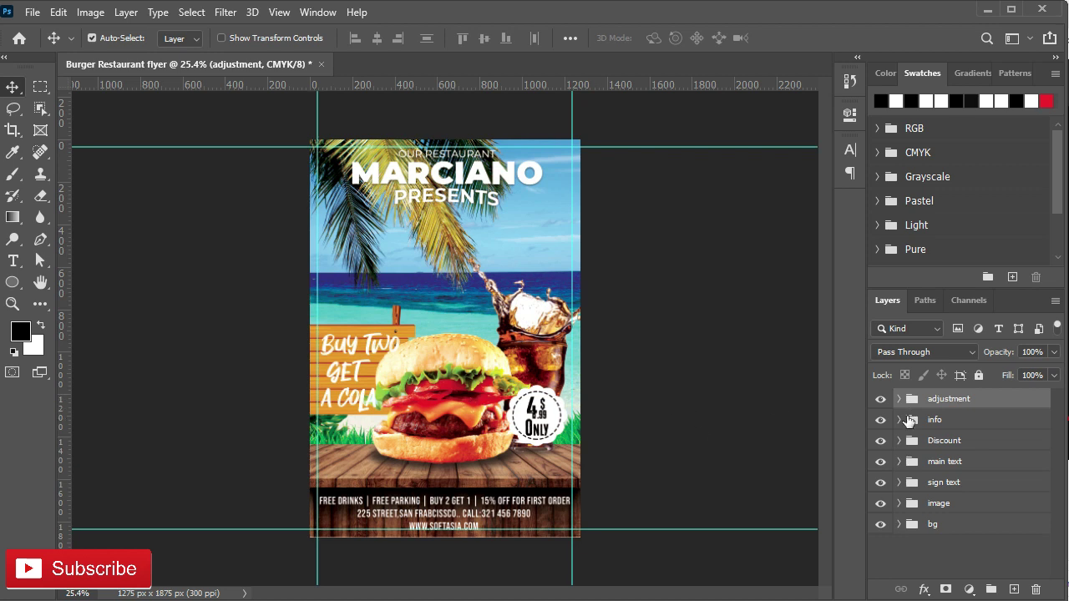
# Step: Toggle the adjustment group on and off to compare the flyer with and without it
pyautogui.click(881, 400)
pyautogui.click(881, 400)
pyautogui.click(881, 400)
pyautogui.click(880, 400)
pyautogui.click(881, 400)
pyautogui.click(881, 400)
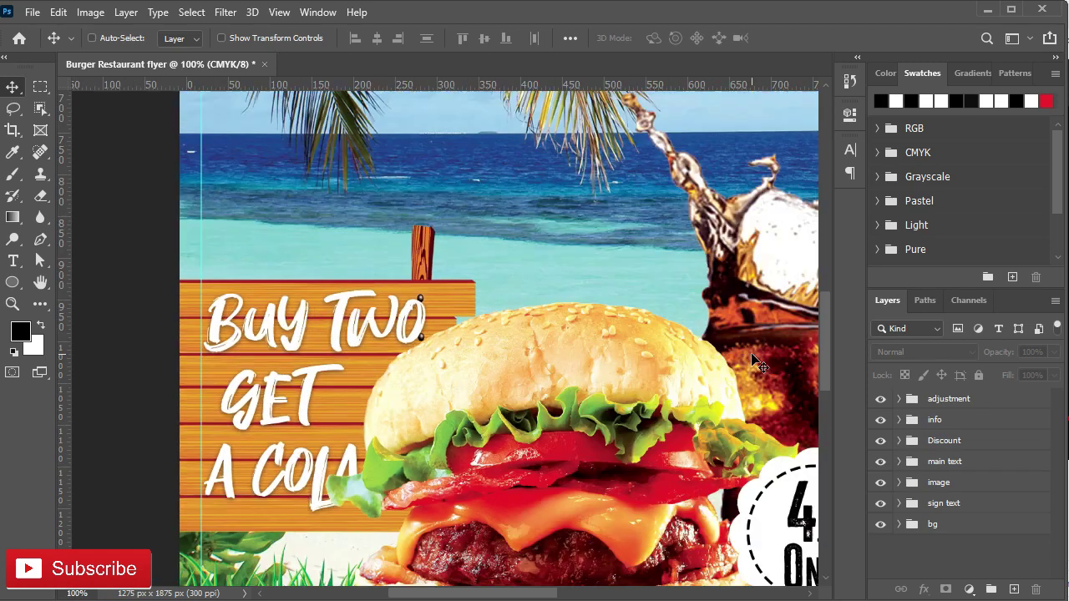
pyautogui.scroll(-1, 520, 289)
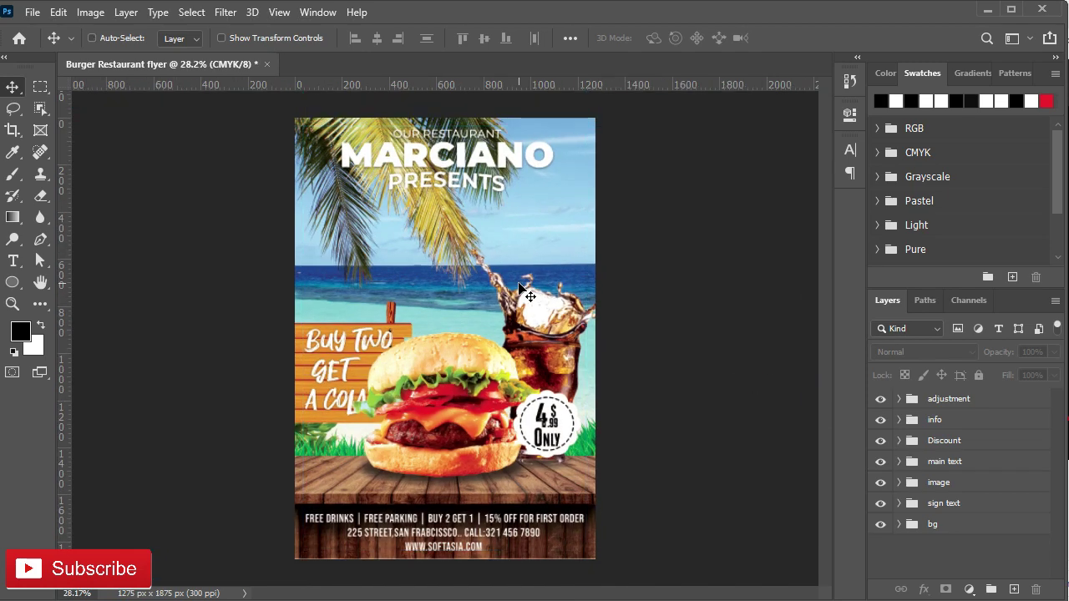
pyautogui.scroll(1, 390, 316)
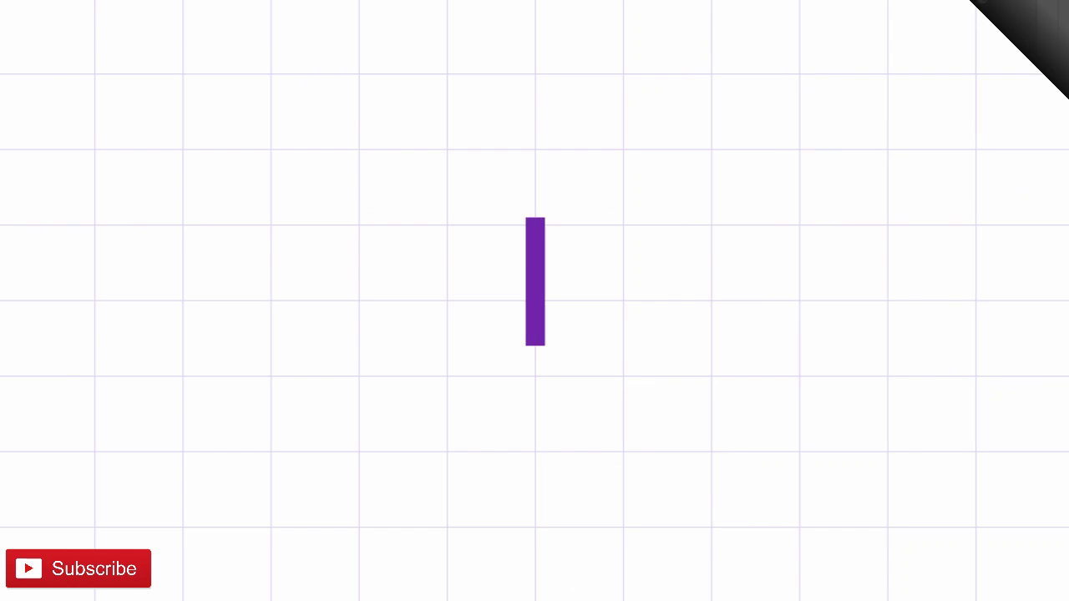